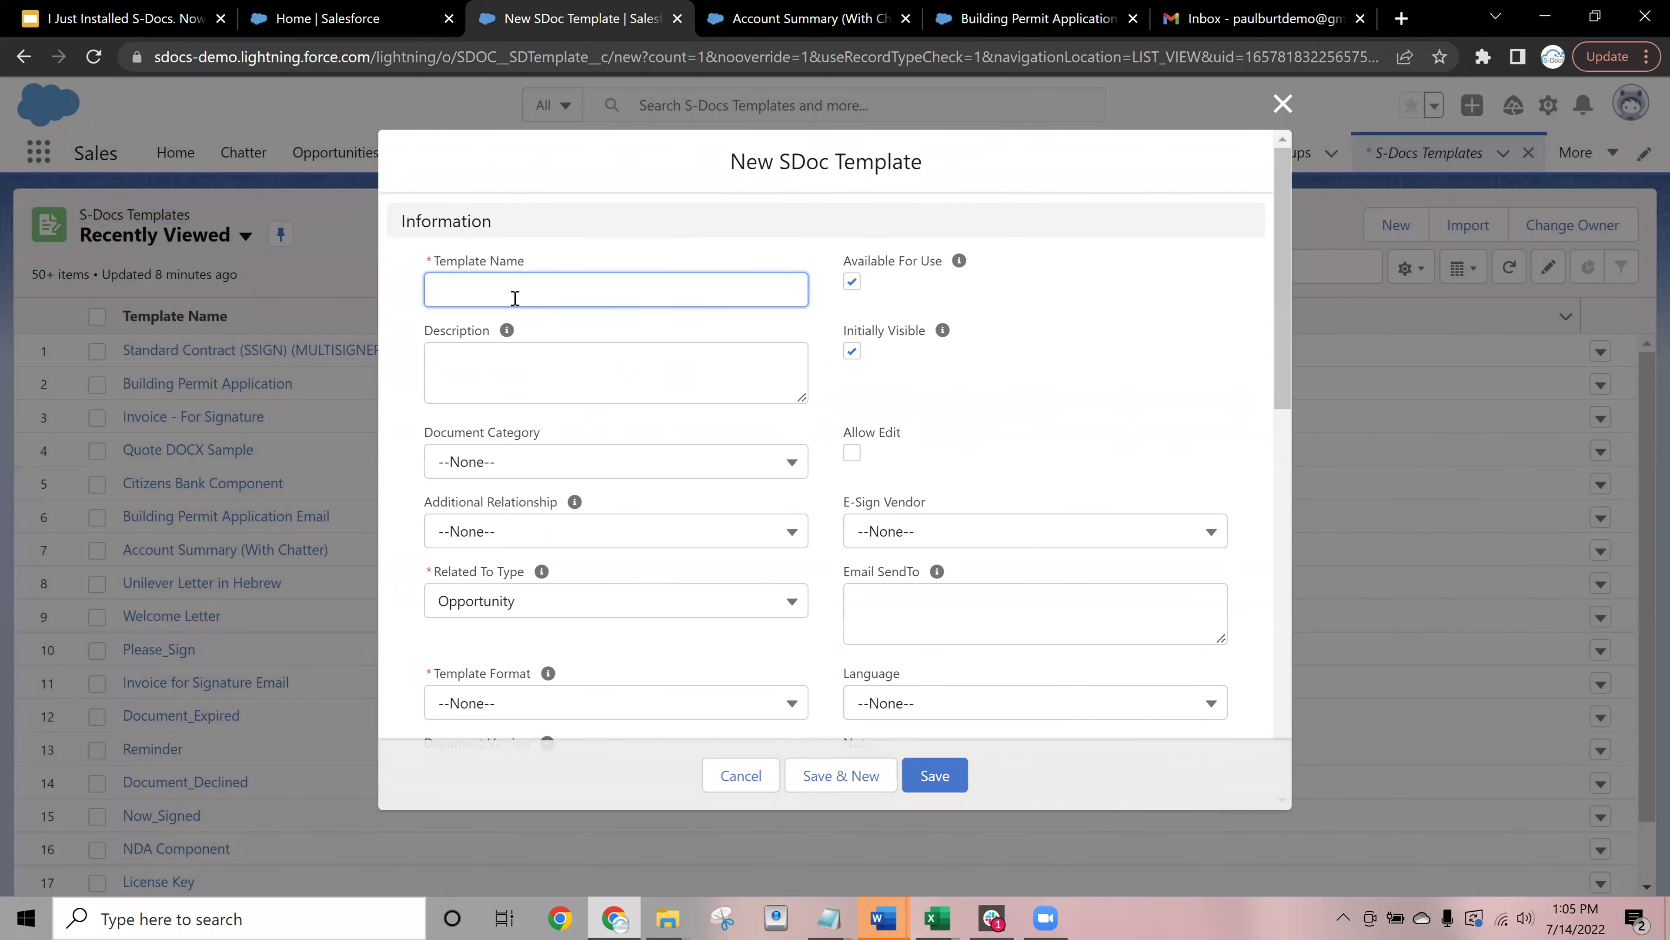
Name the new S-Docs template "July 14th Webinar" and set its related-to type to Account
text(July 14th Webinar)
scroll(470, 515, down, 2)
click(470, 501)
scroll(494, 572, up, 1)
click(502, 575)
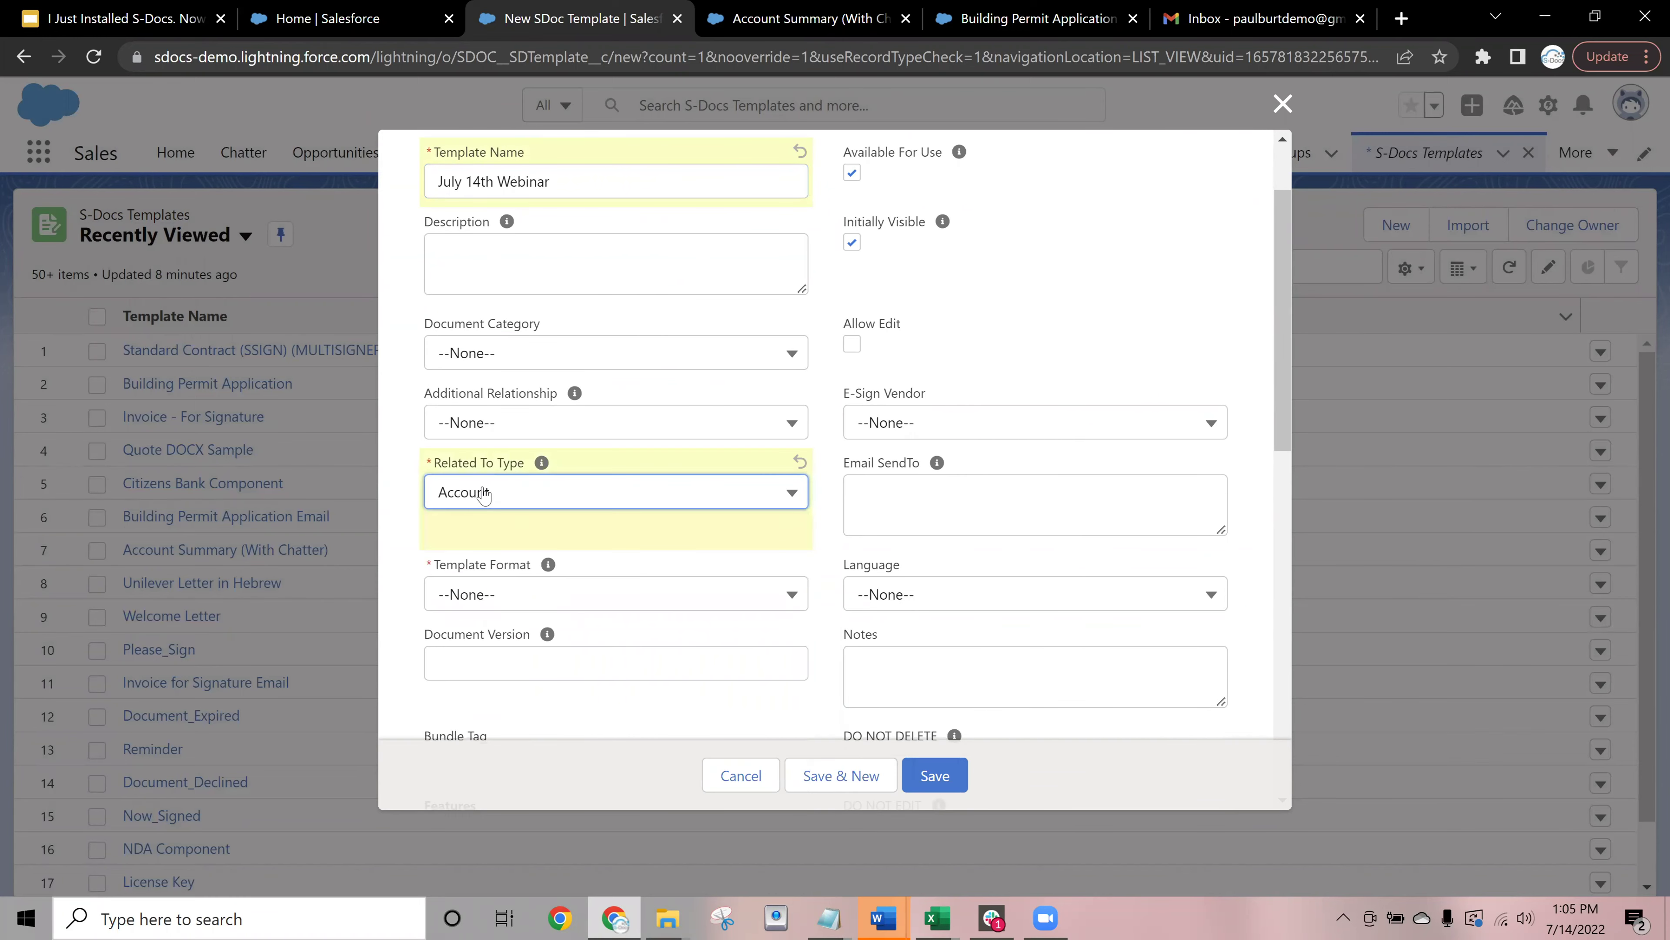
click(517, 493)
scroll(549, 612, down, 10)
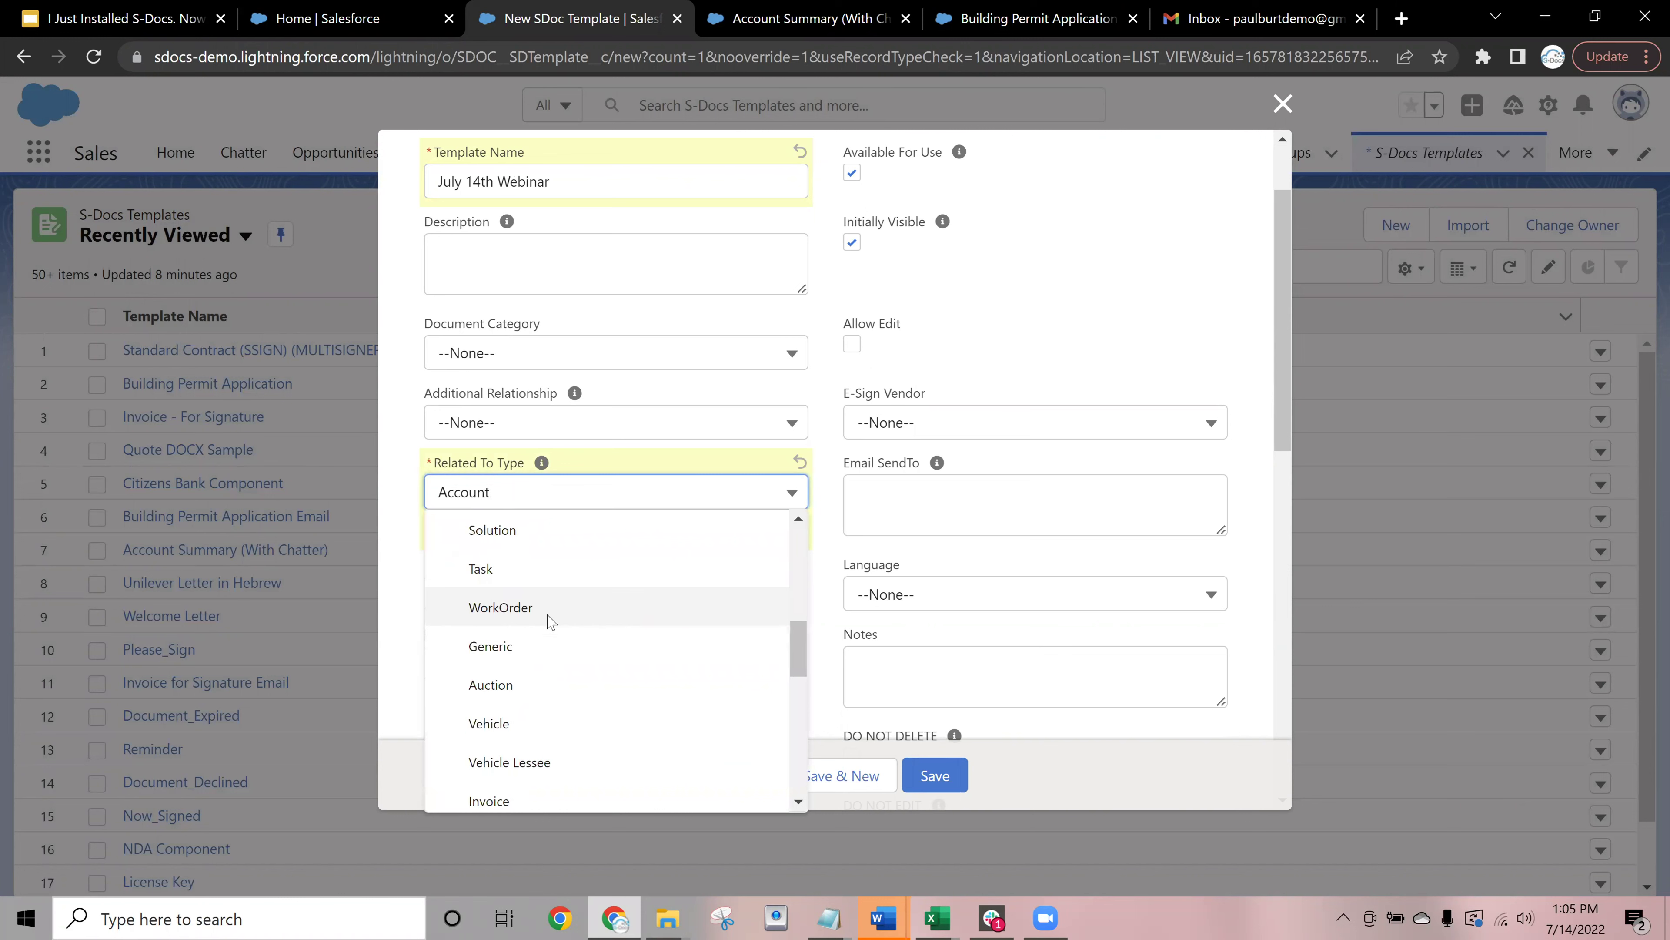
scroll(558, 606, up, 10)
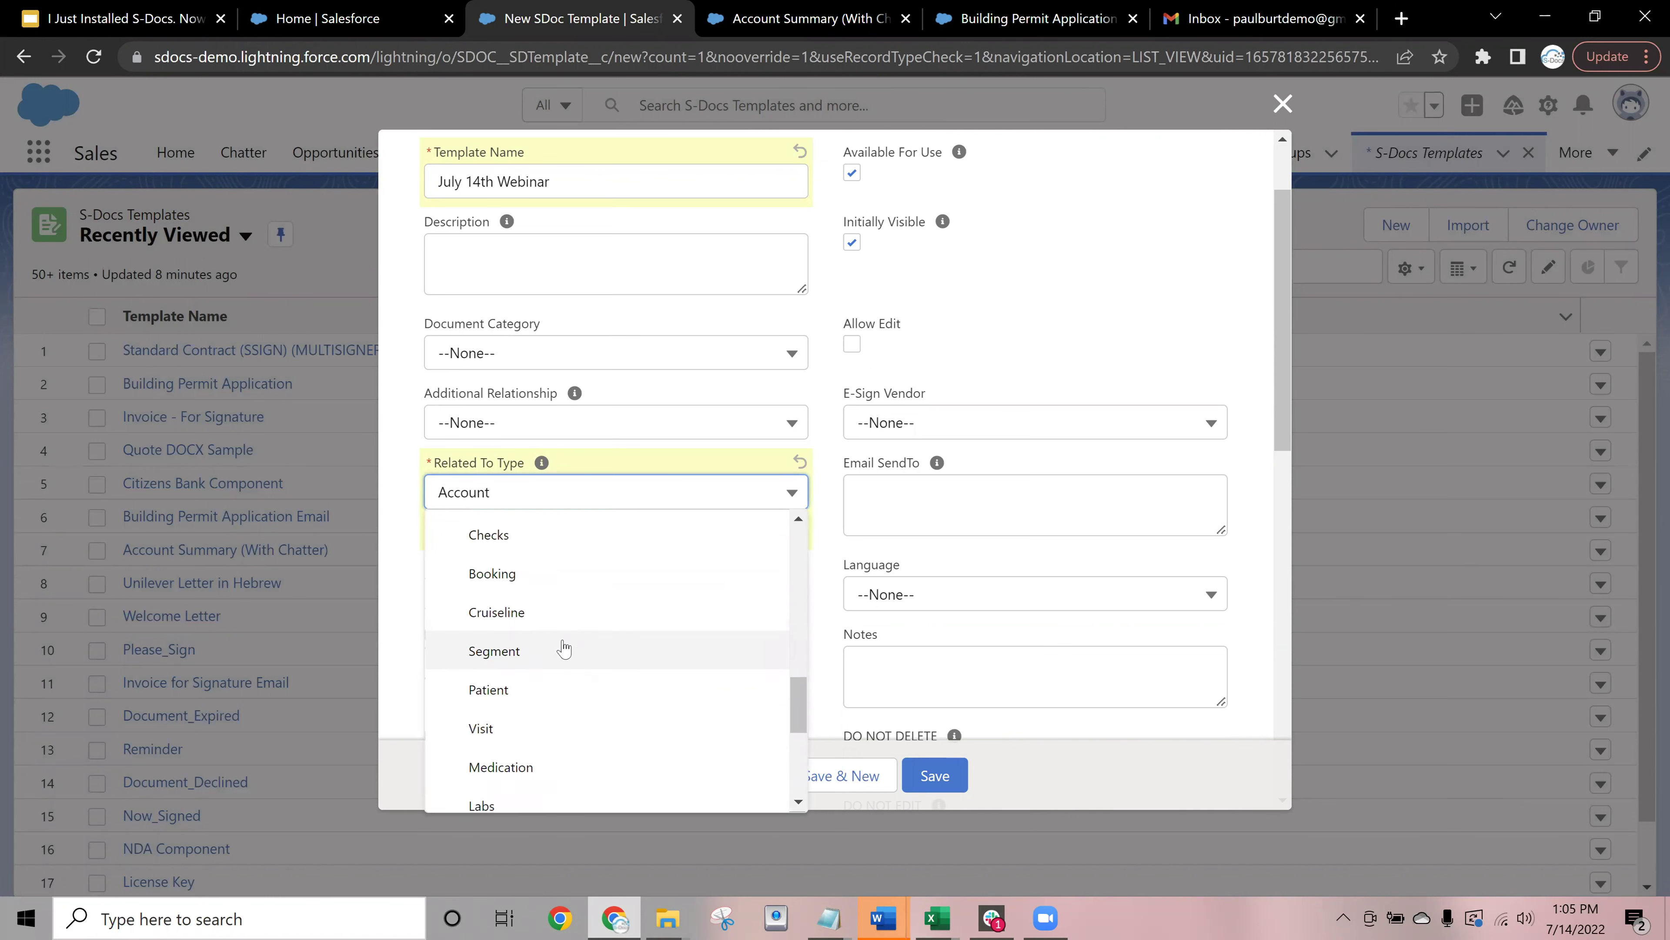
click(434, 505)
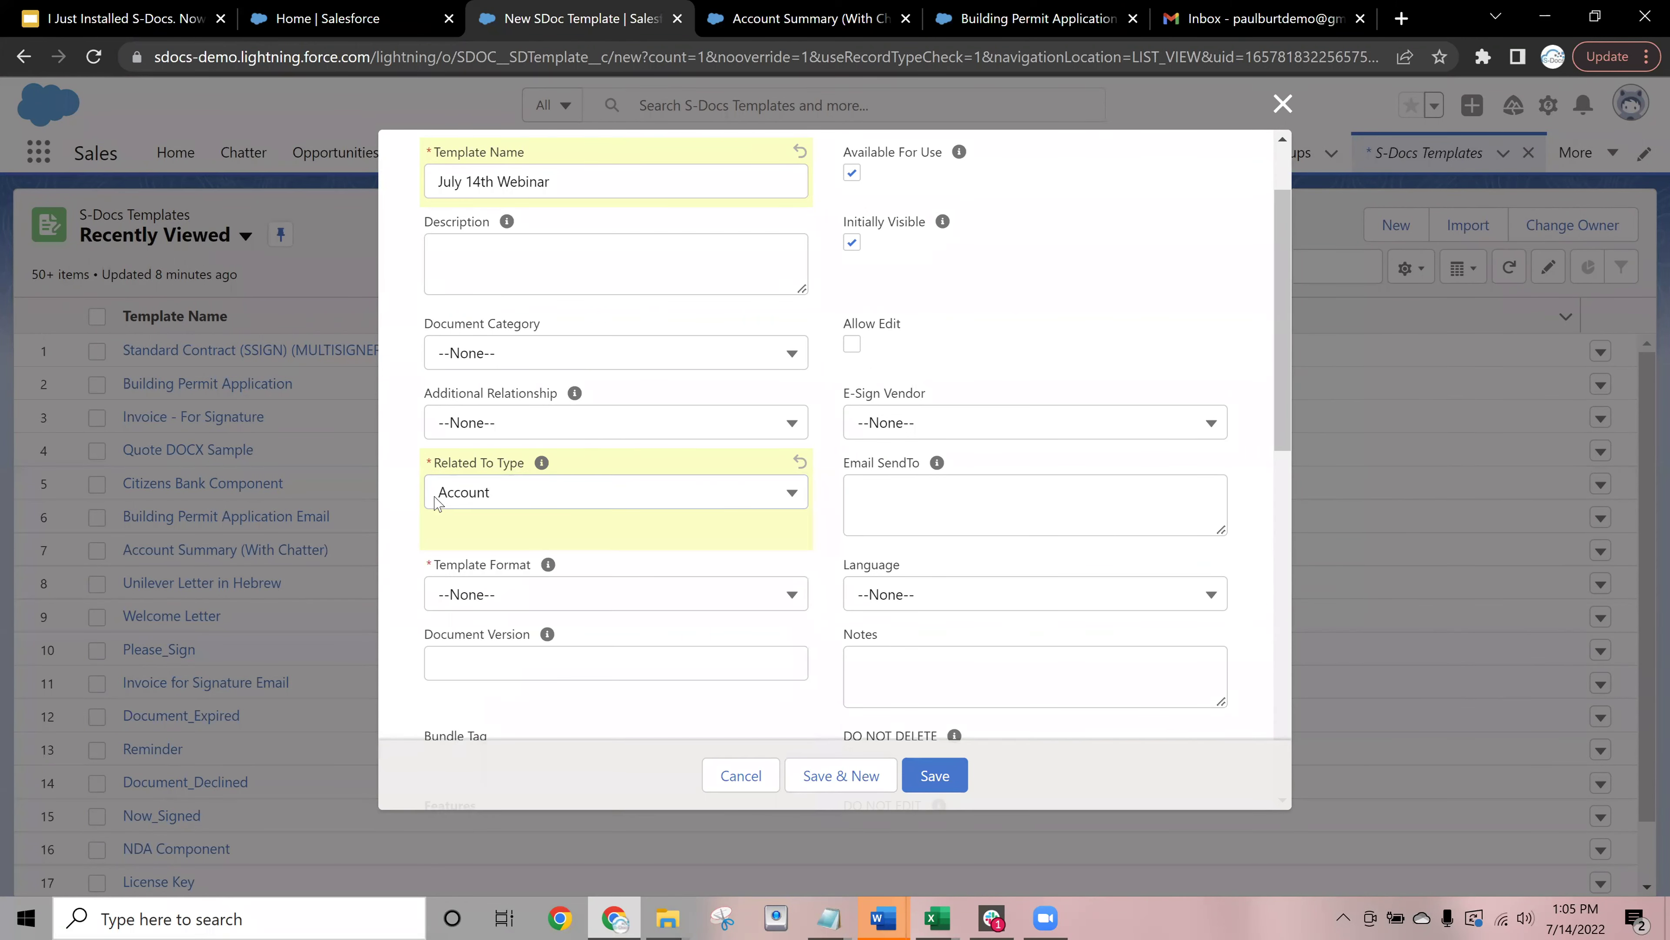
Set the template format to PDF and save the new template
scroll(462, 516, down, 3)
click(470, 385)
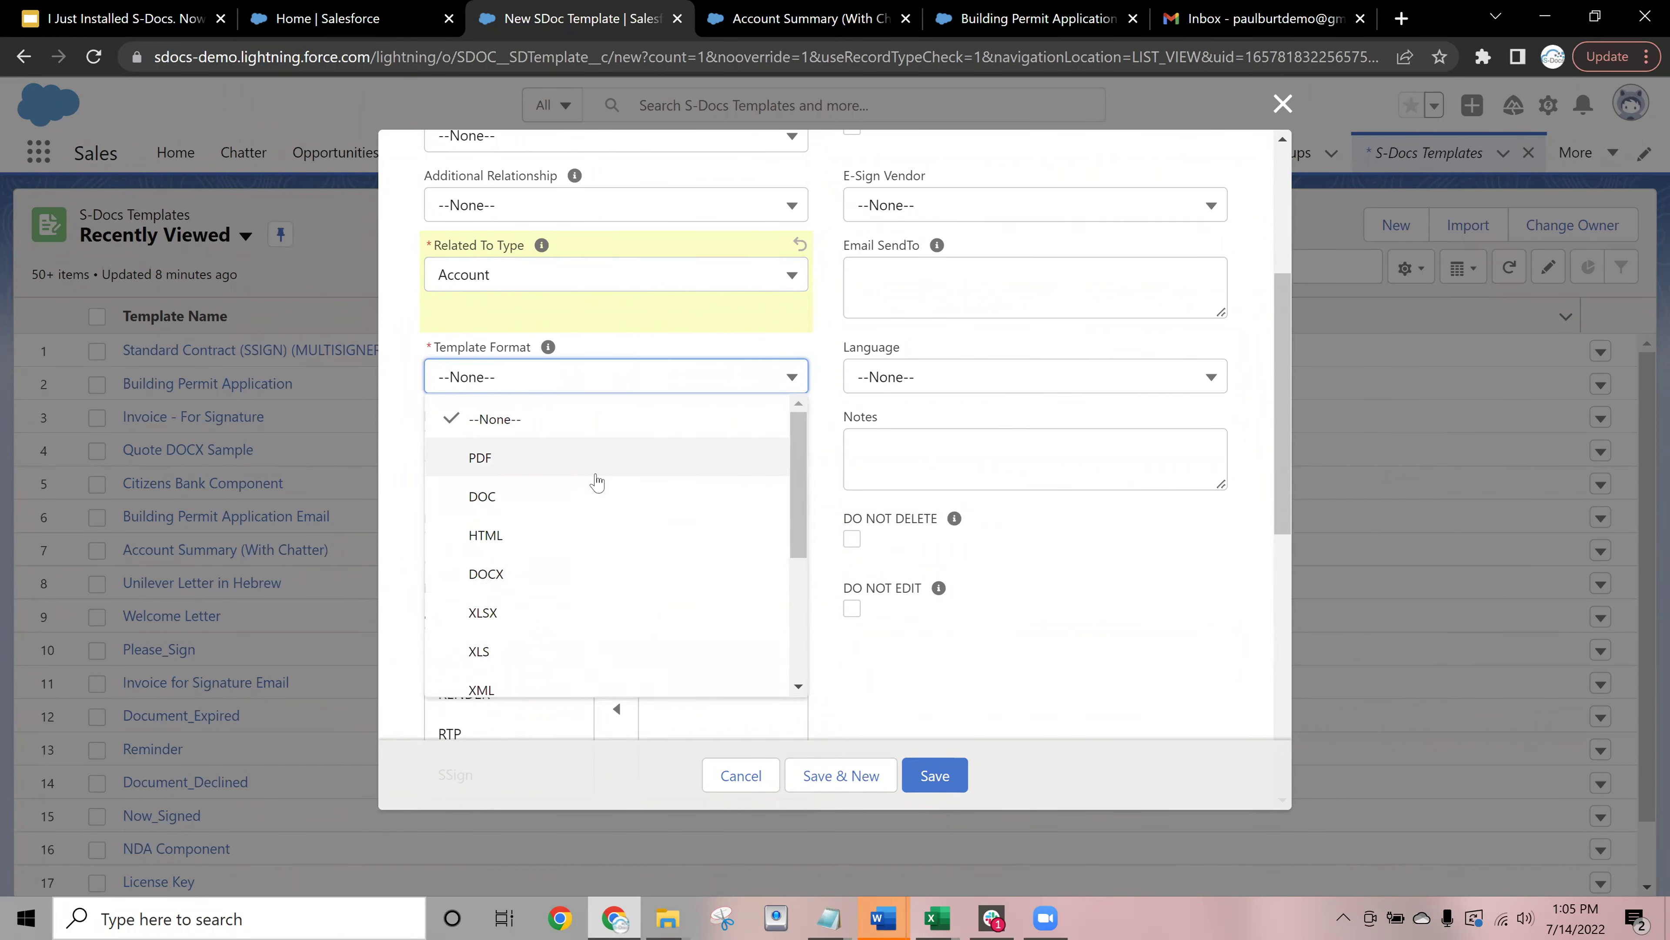
click(480, 459)
click(477, 383)
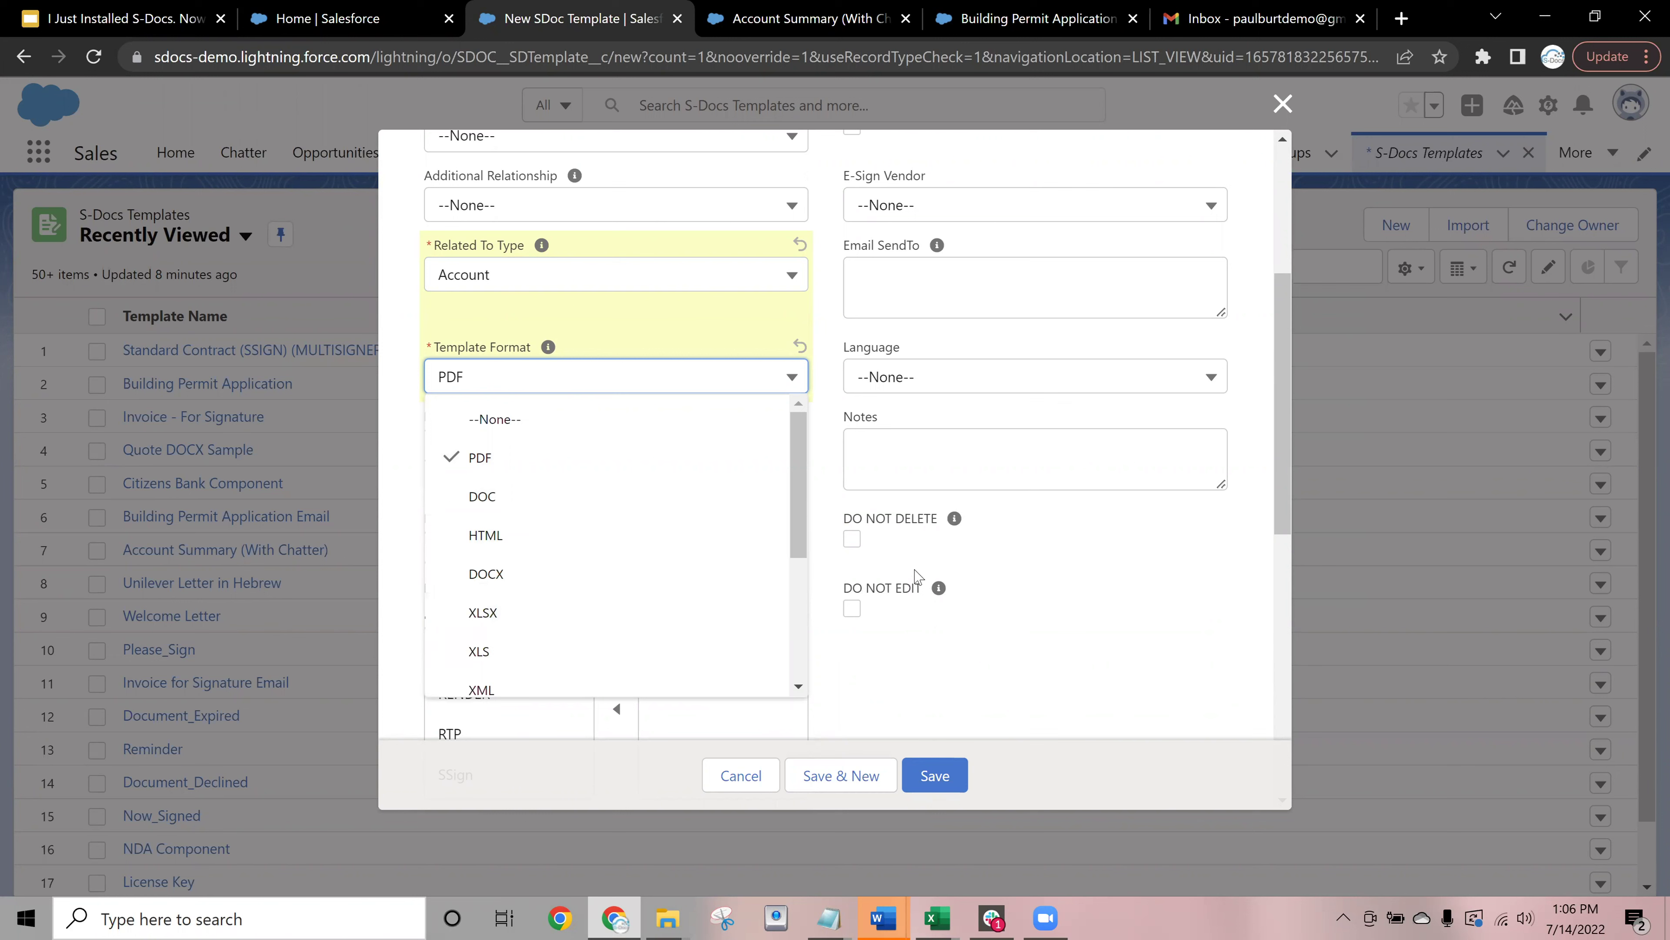
click(612, 634)
scroll(612, 634, up, 5)
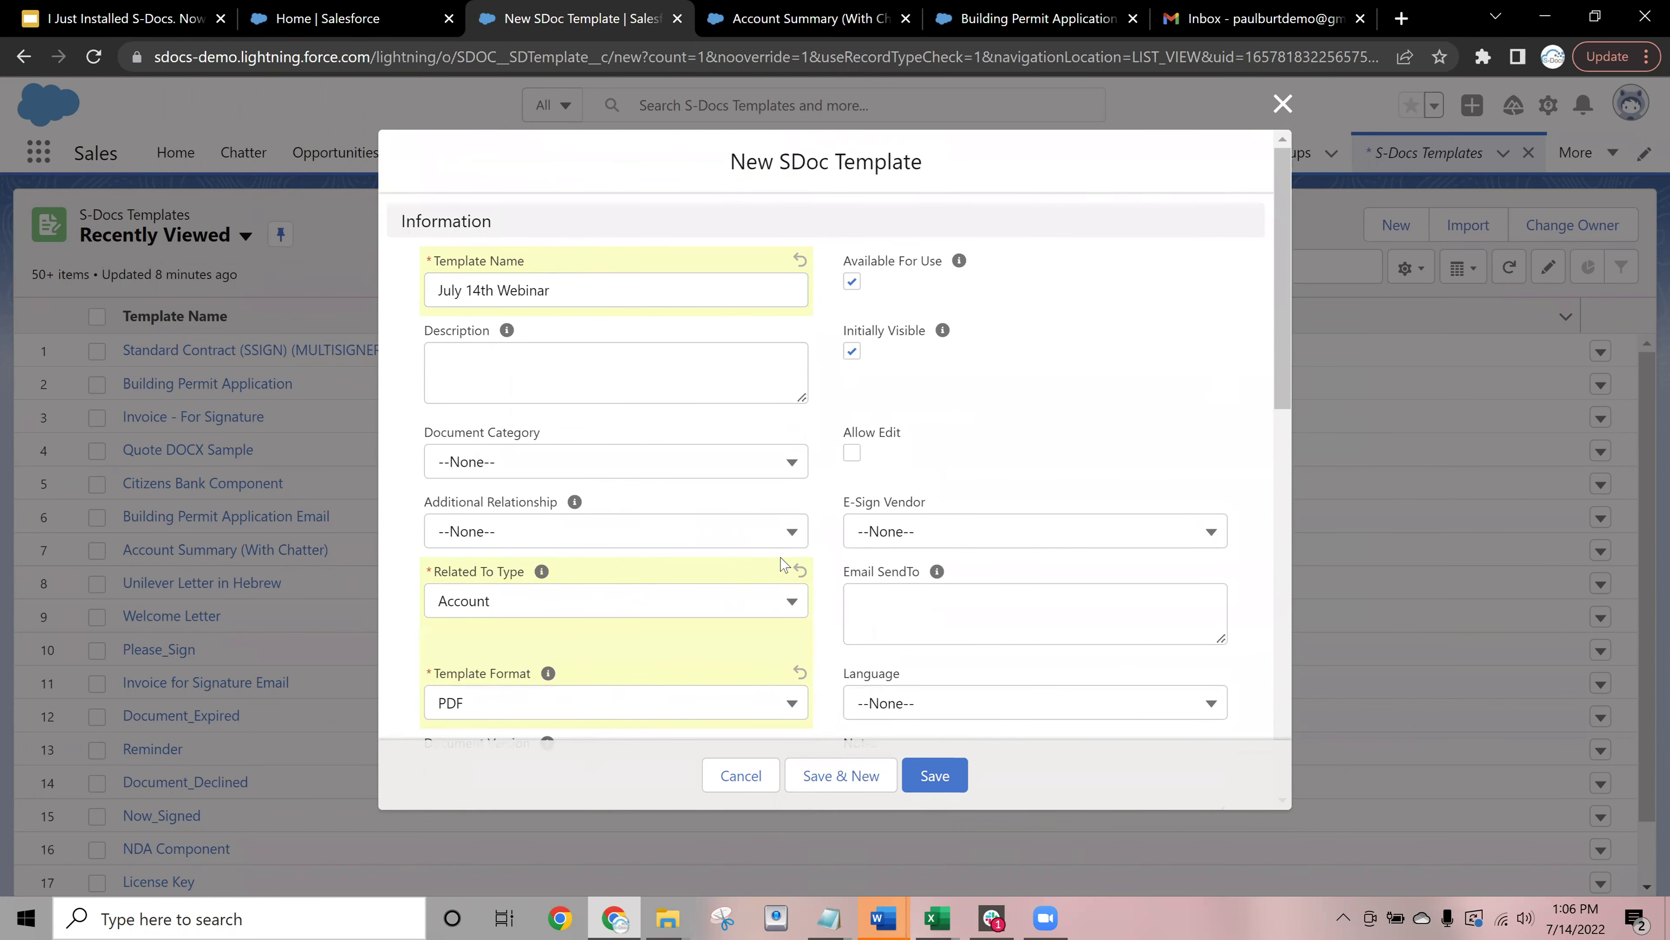
scroll(784, 592, down, 2)
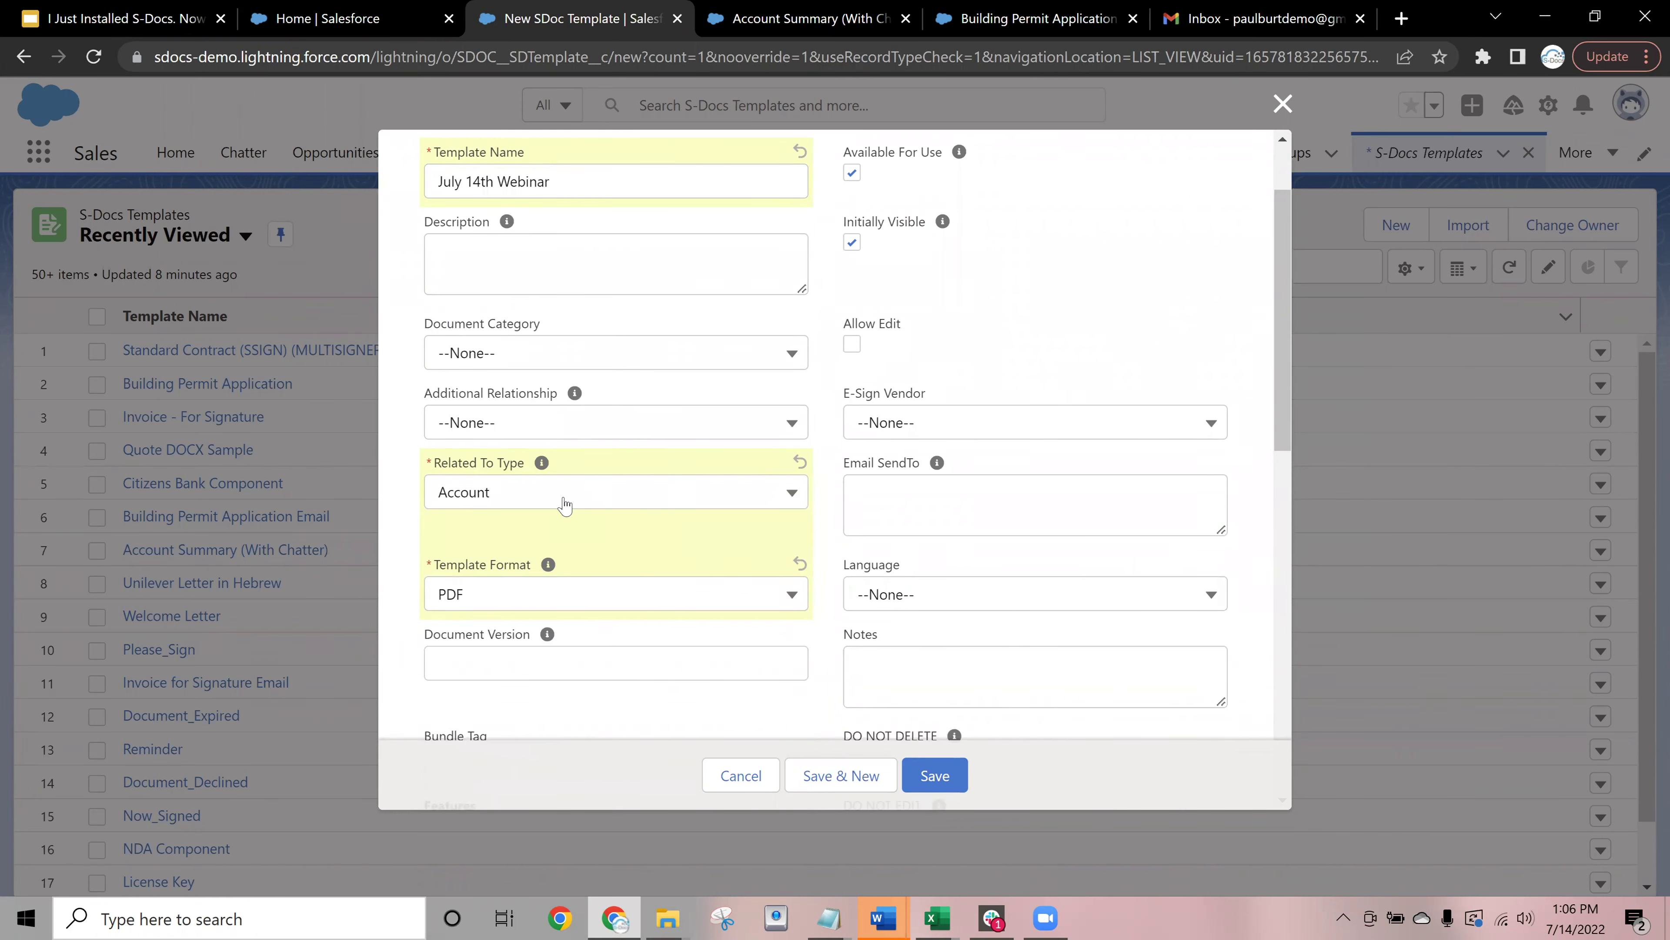
click(934, 777)
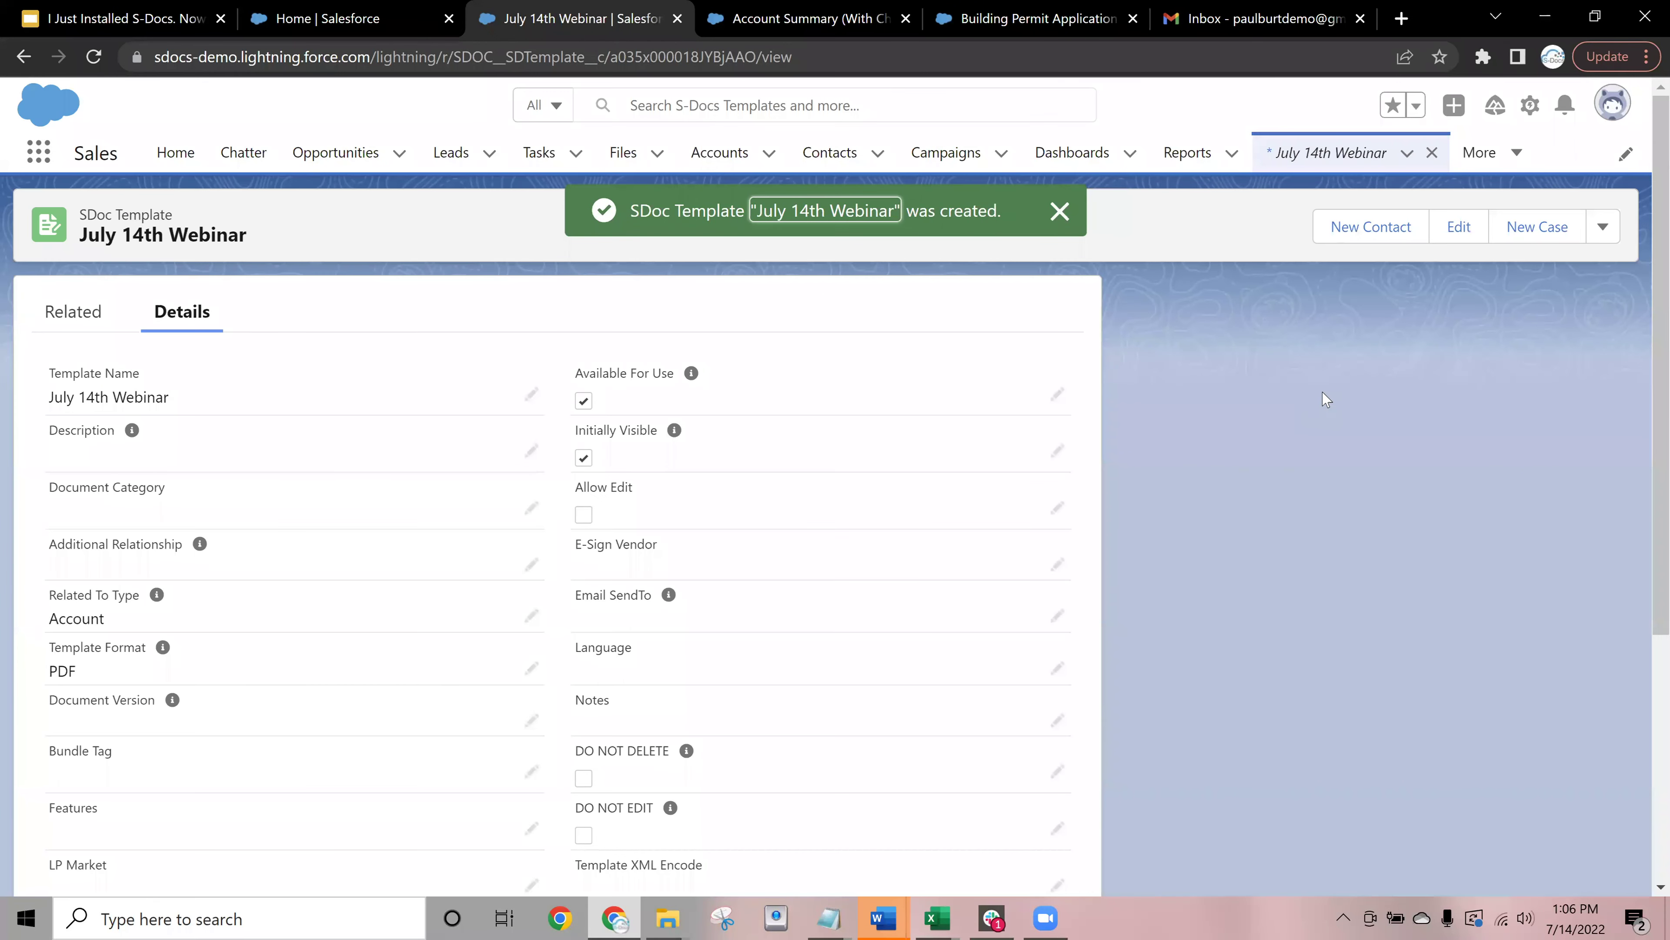
Open the July 14th Webinar template in the Template Editor
click(1600, 241)
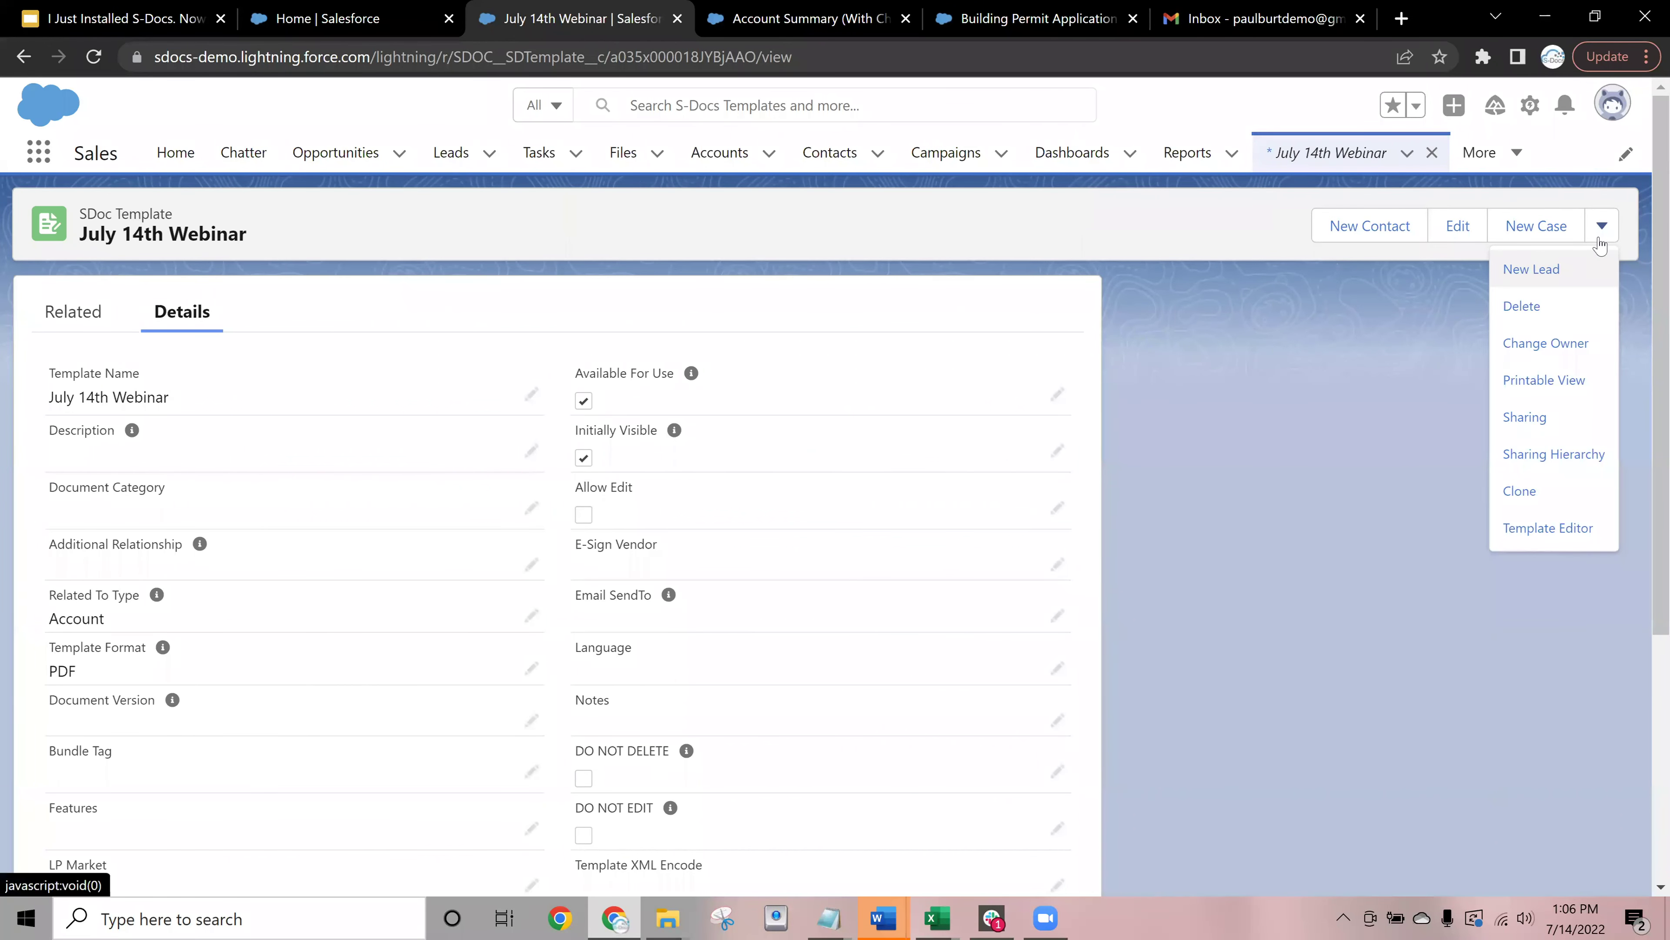
click(1538, 525)
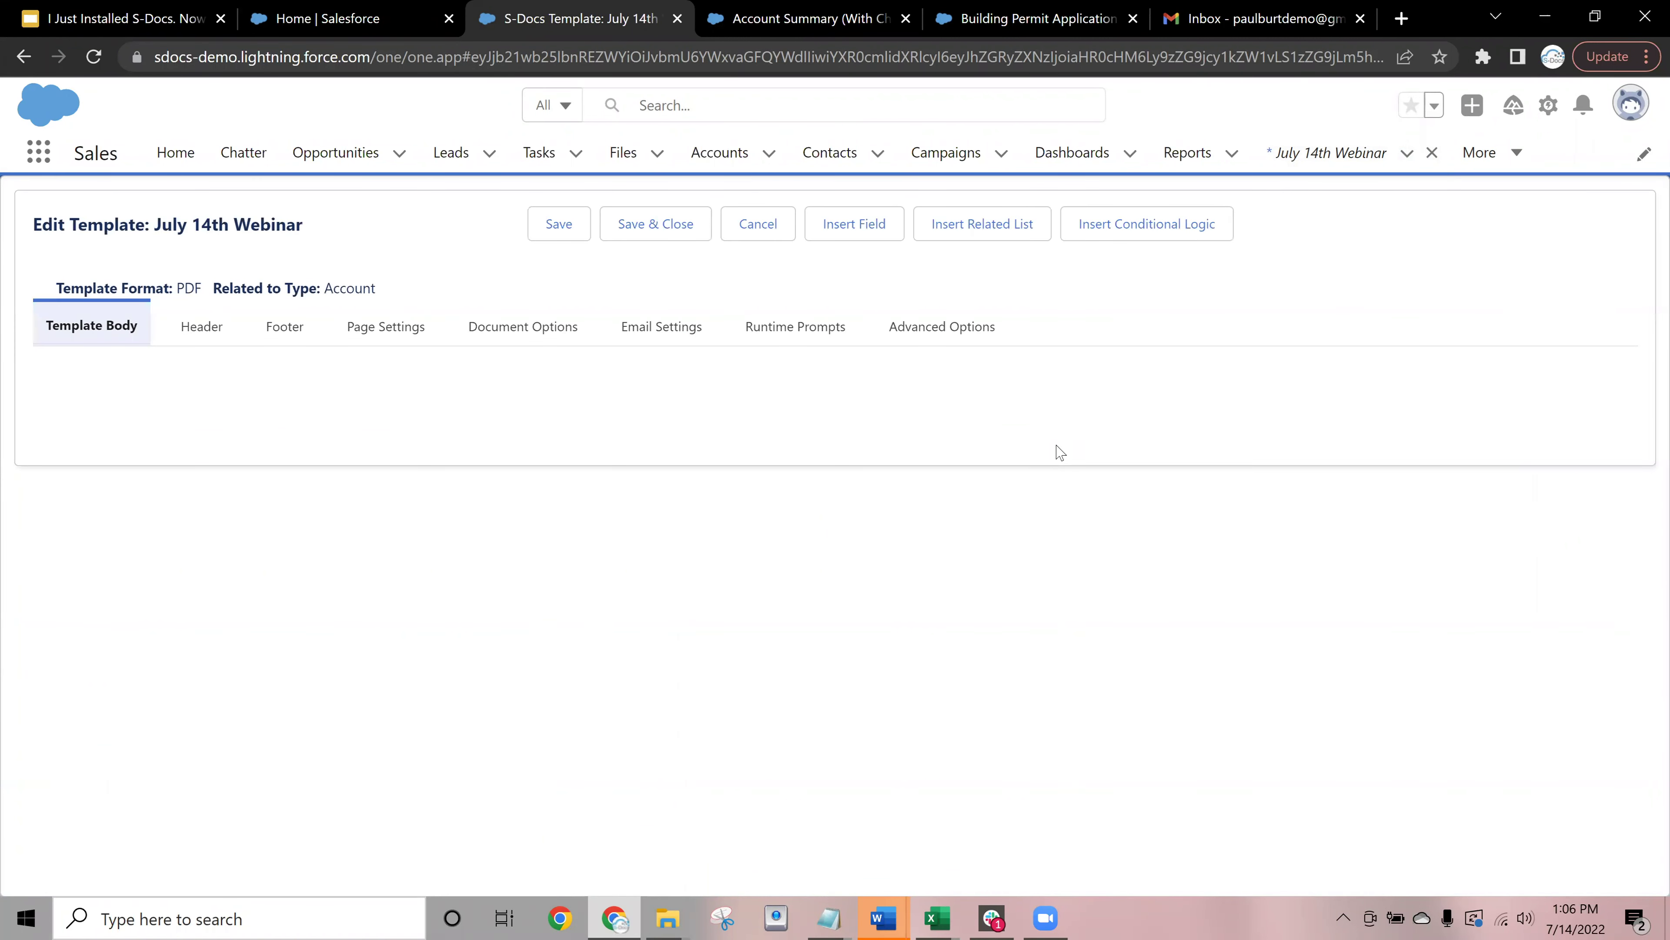
scroll(730, 424, down, 2)
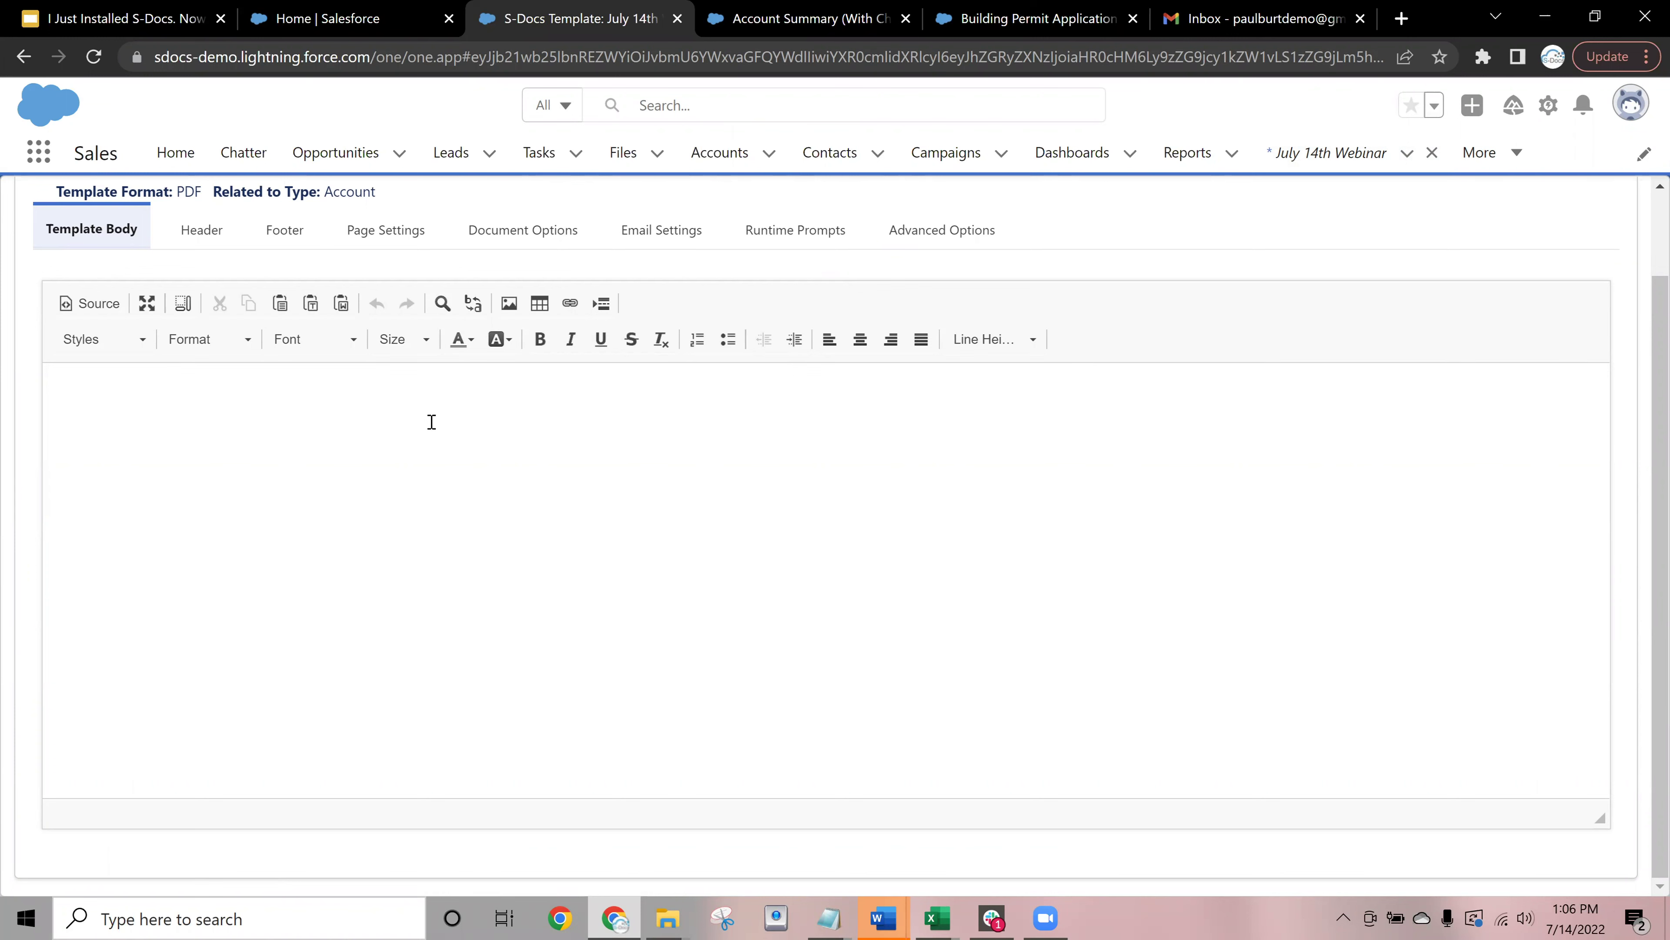
scroll(412, 551, up, 2)
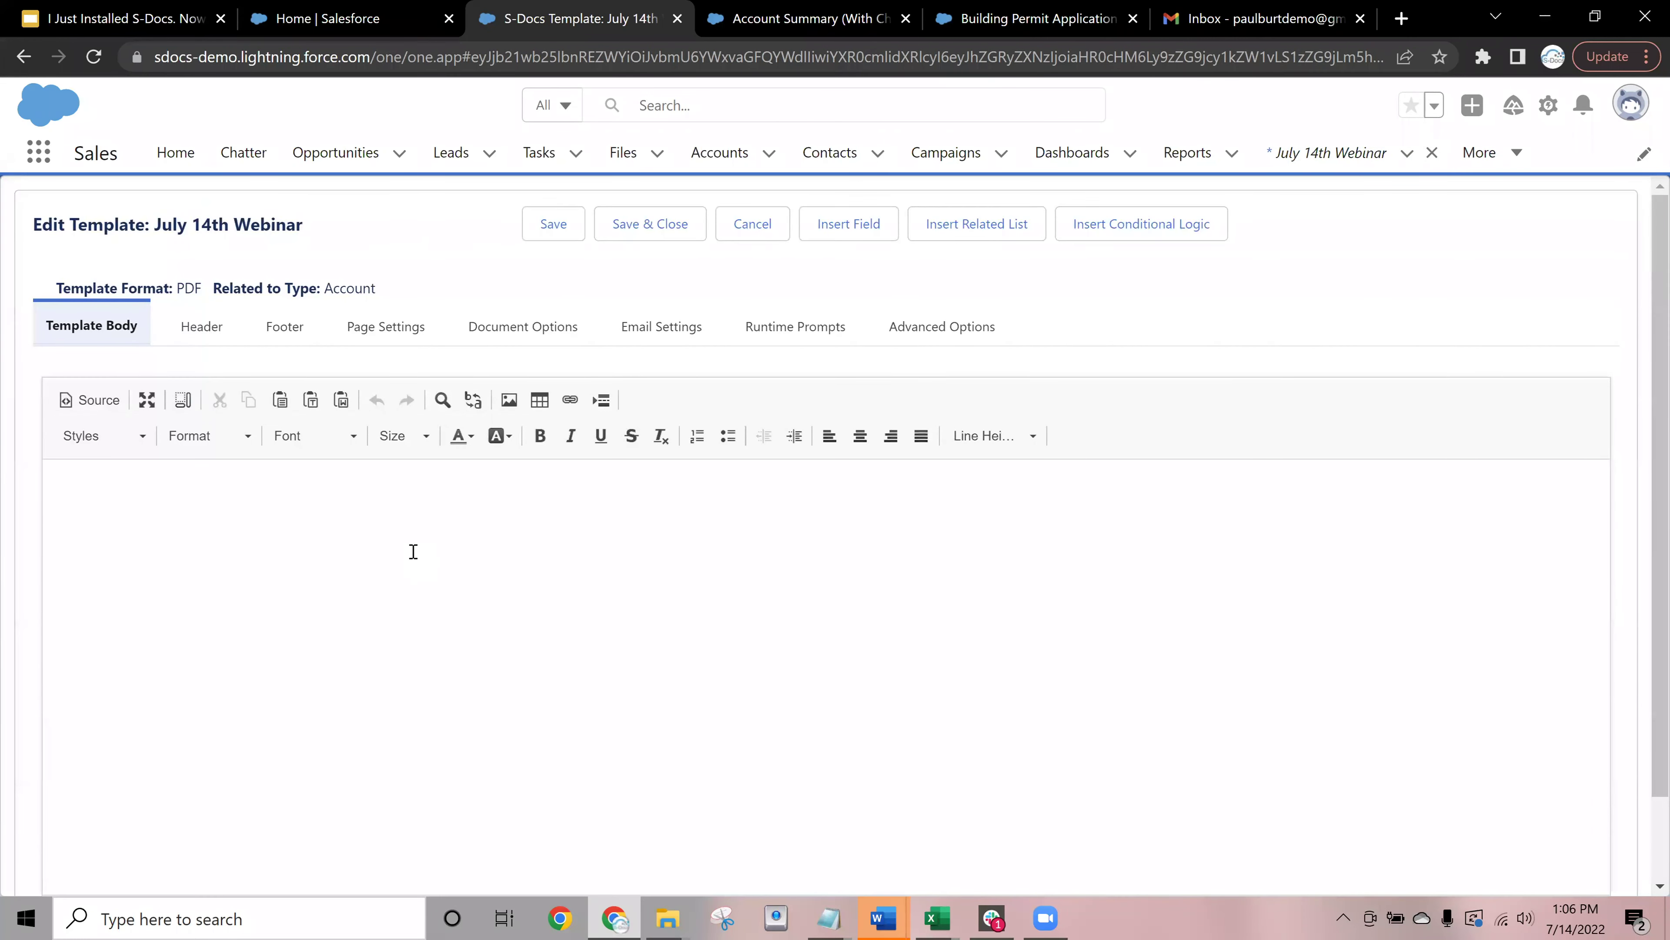
Enter "This is text!" in the template body and set its font size to 14
click(413, 552)
text(This is text!)
click(48, 490)
key(ctrl+a)
click(169, 508)
click(83, 491)
drag(64, 487, 143, 506)
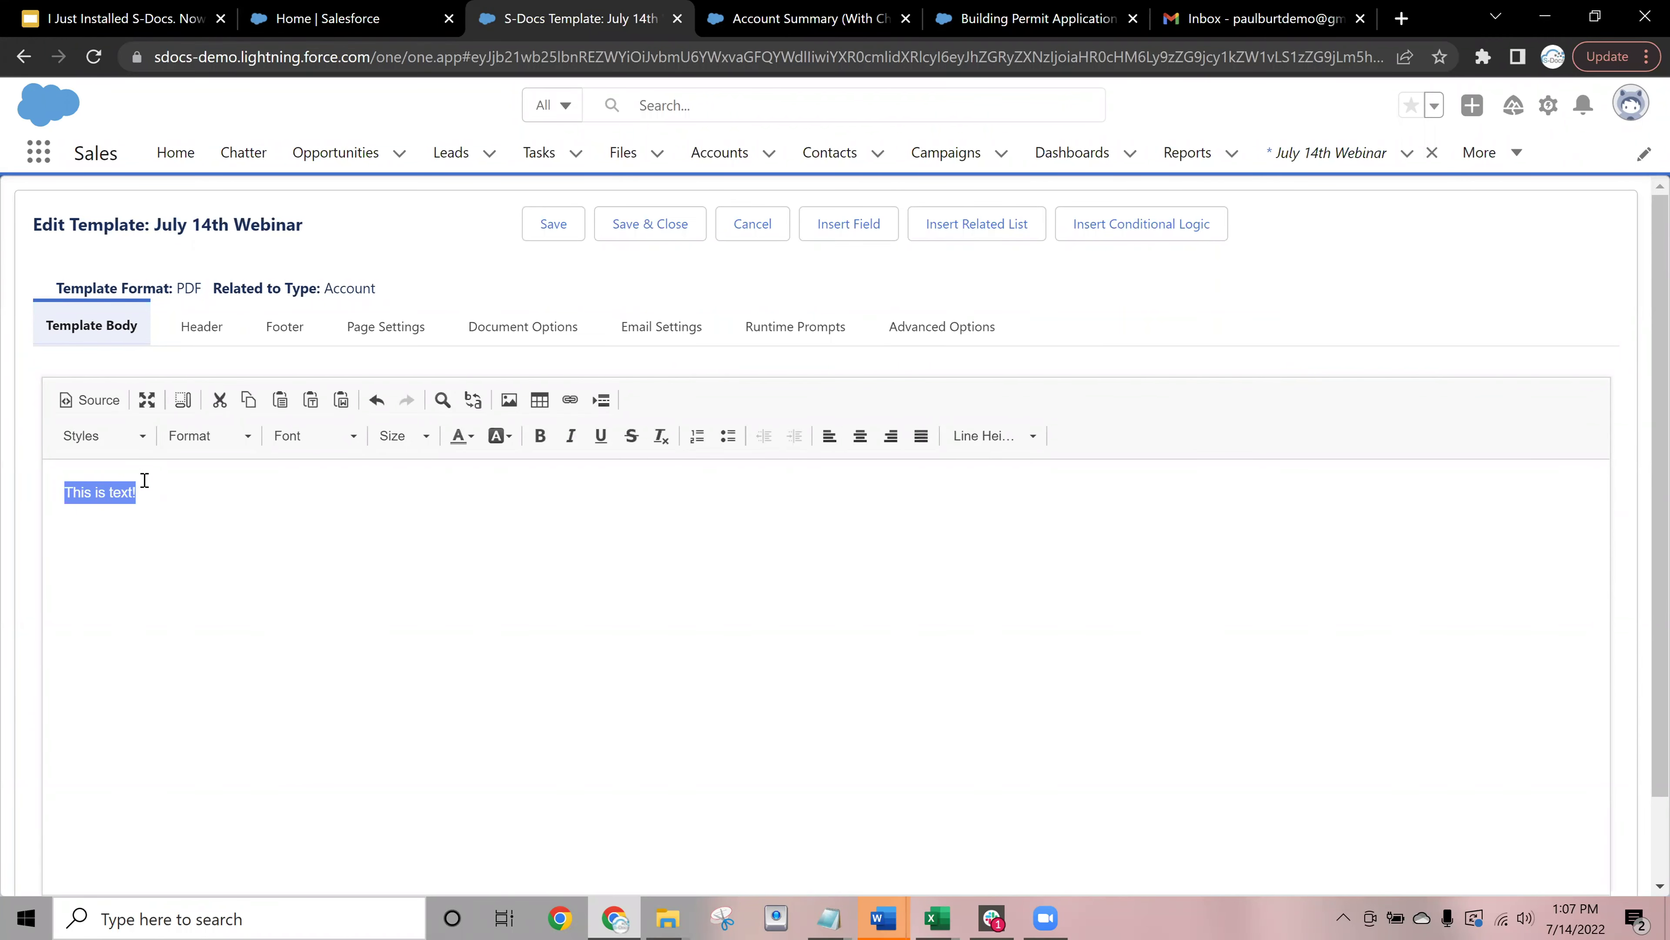
click(290, 454)
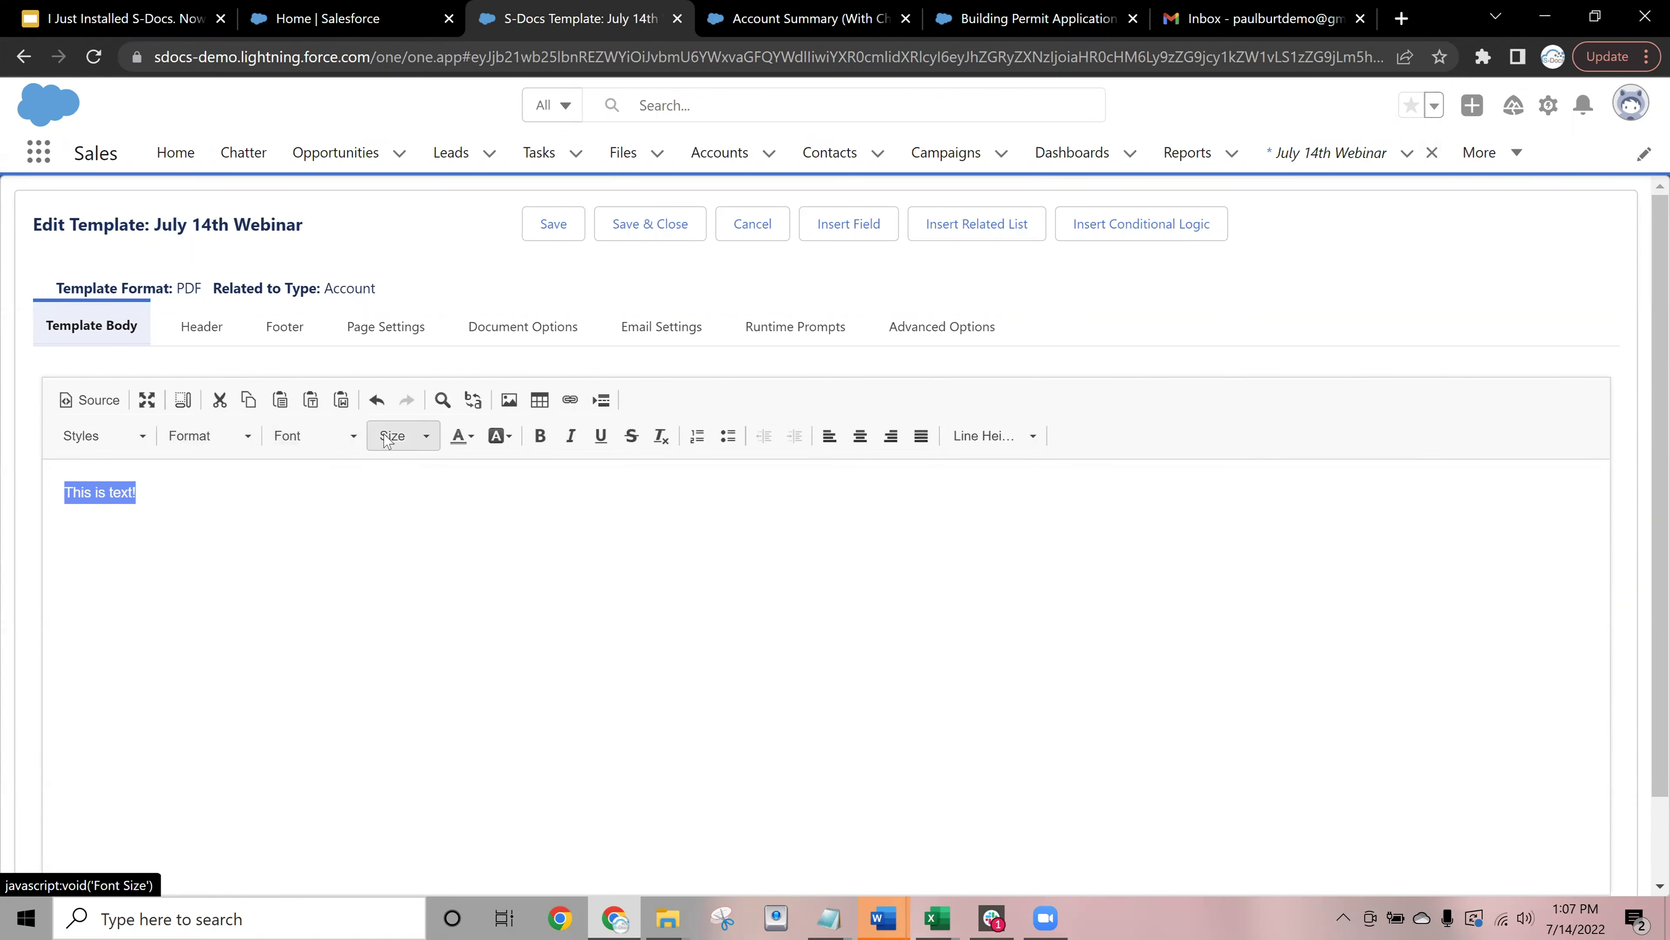
click(403, 436)
click(432, 619)
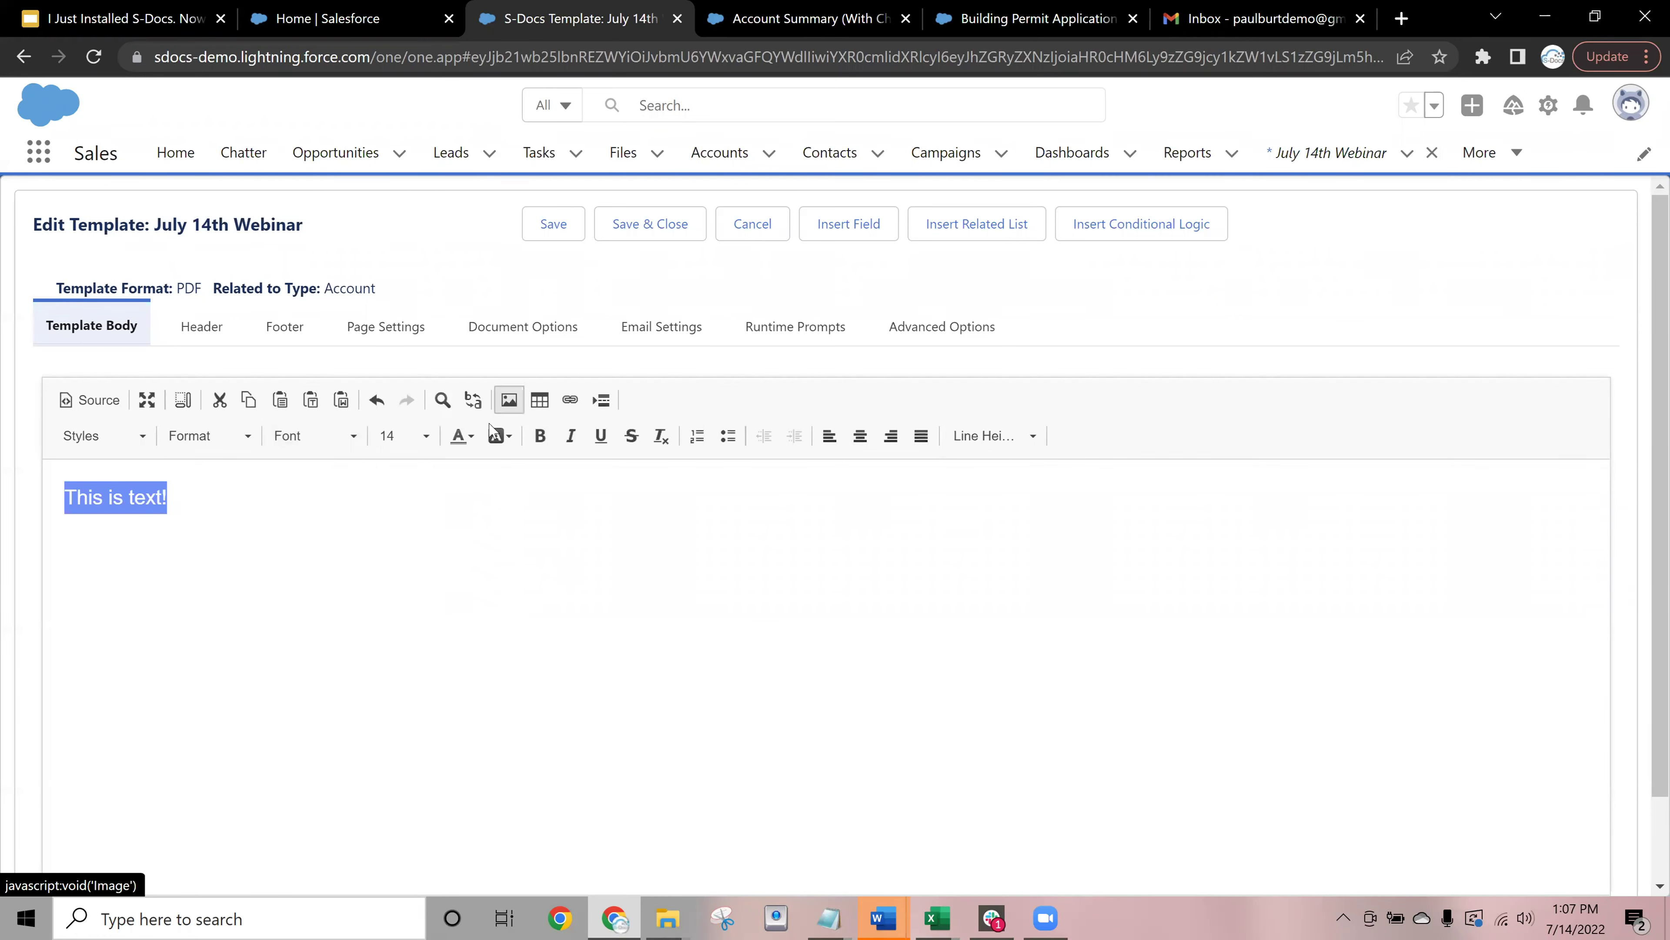
Color the "This is text!" line red and center it
click(461, 435)
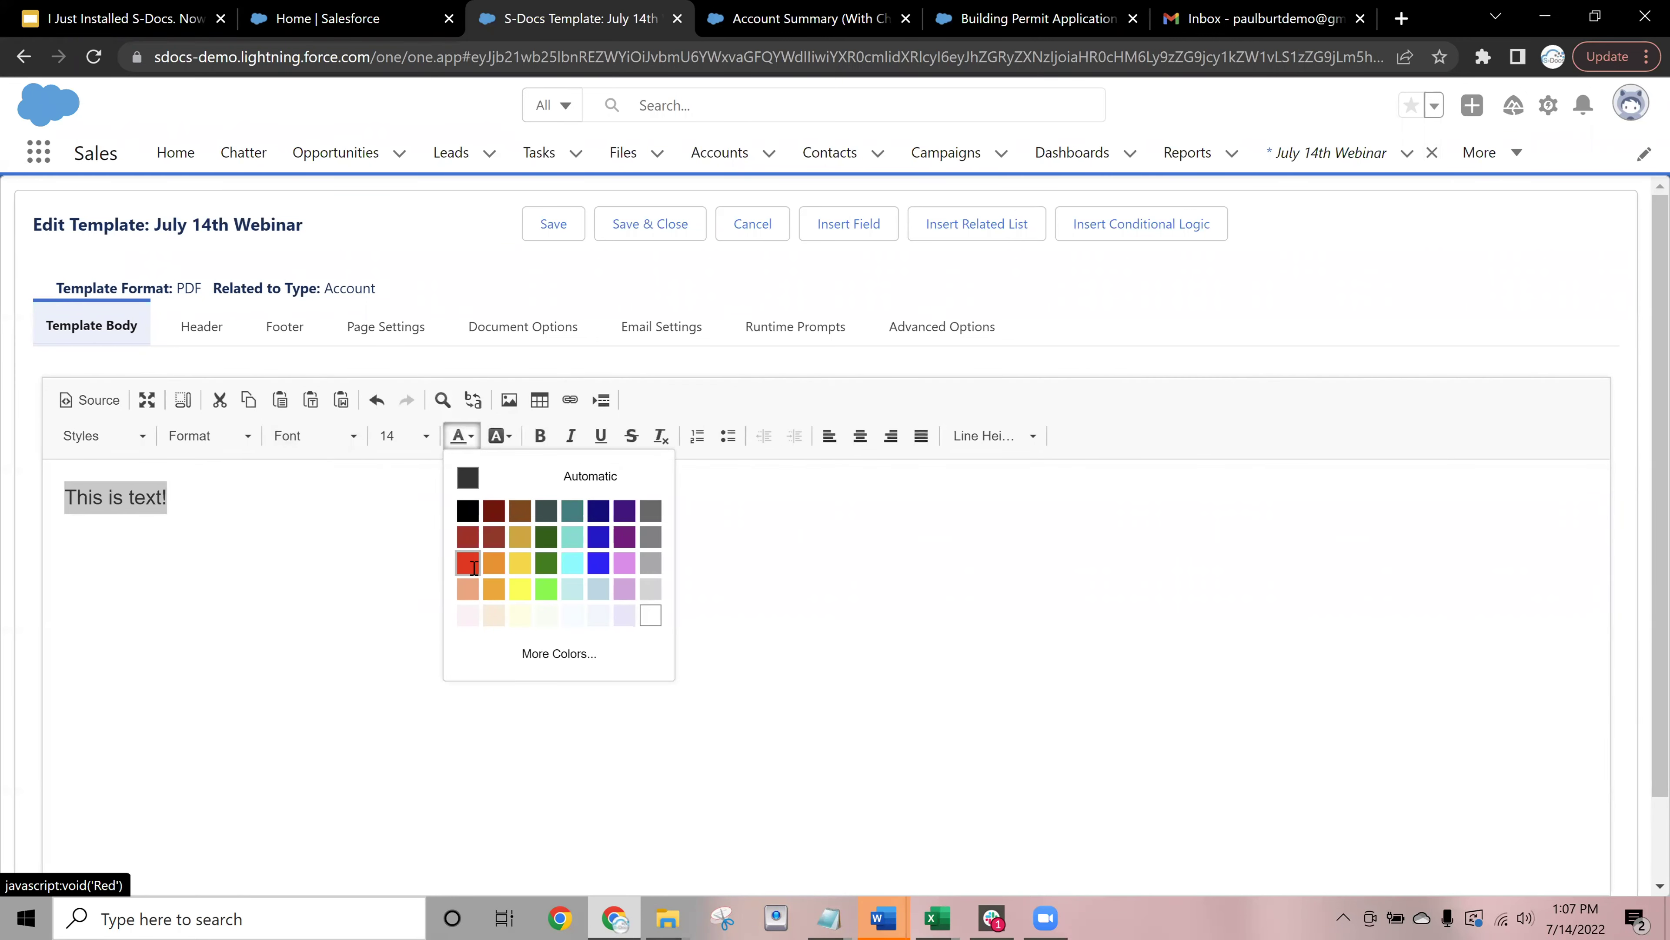
click(486, 538)
click(860, 435)
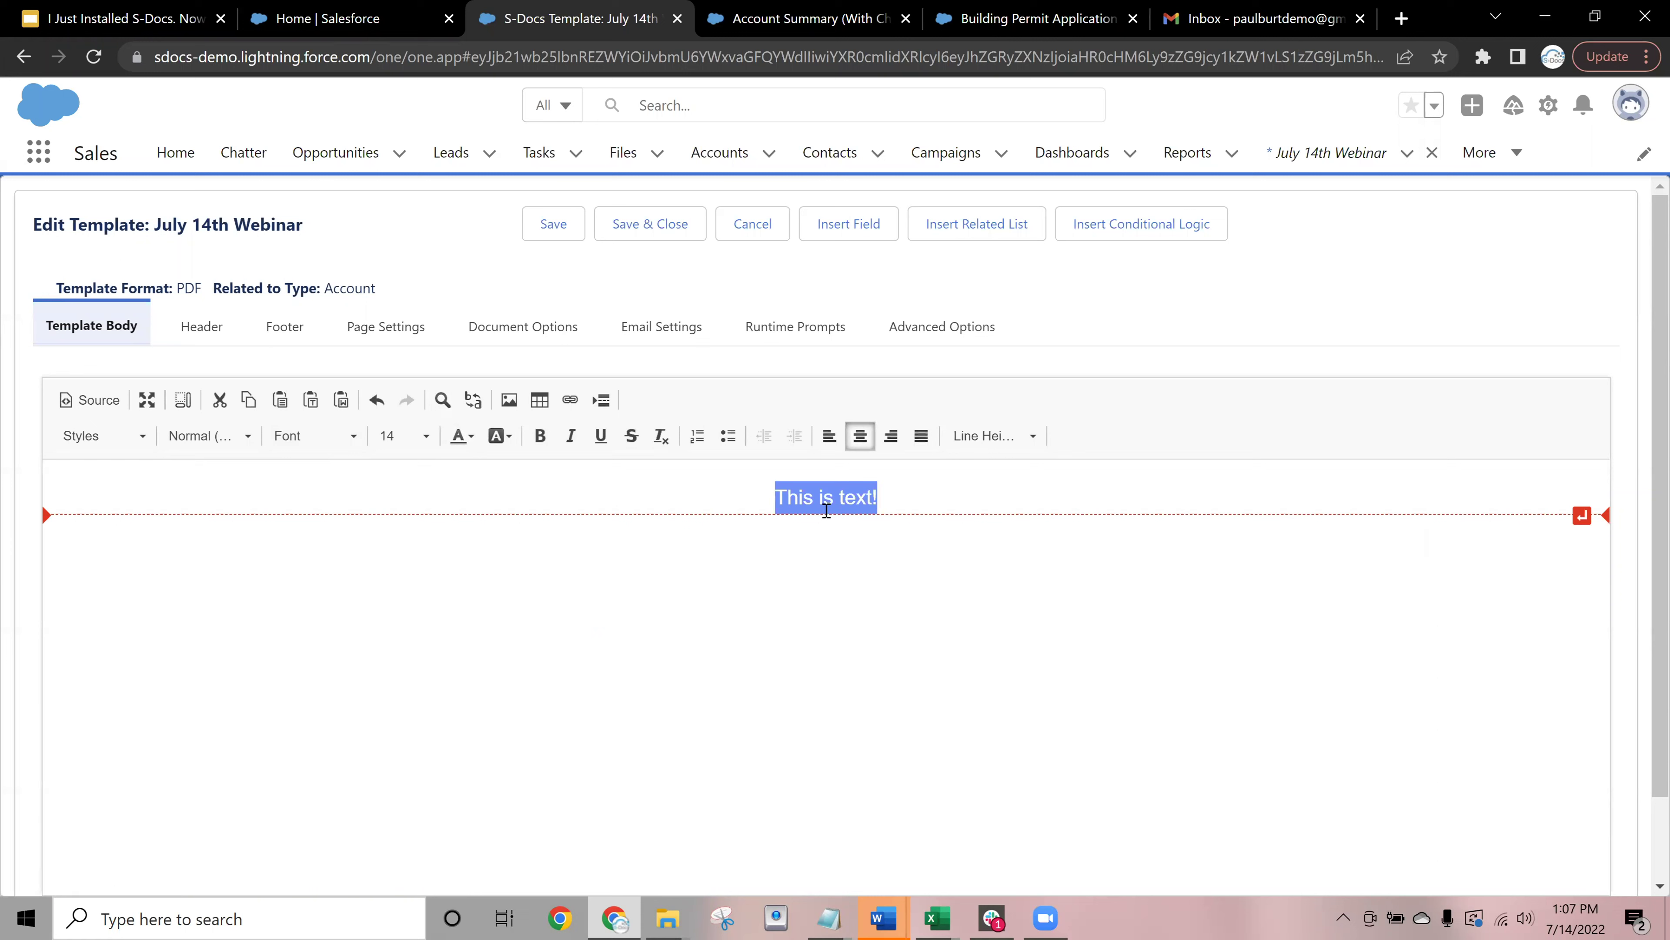
click(824, 506)
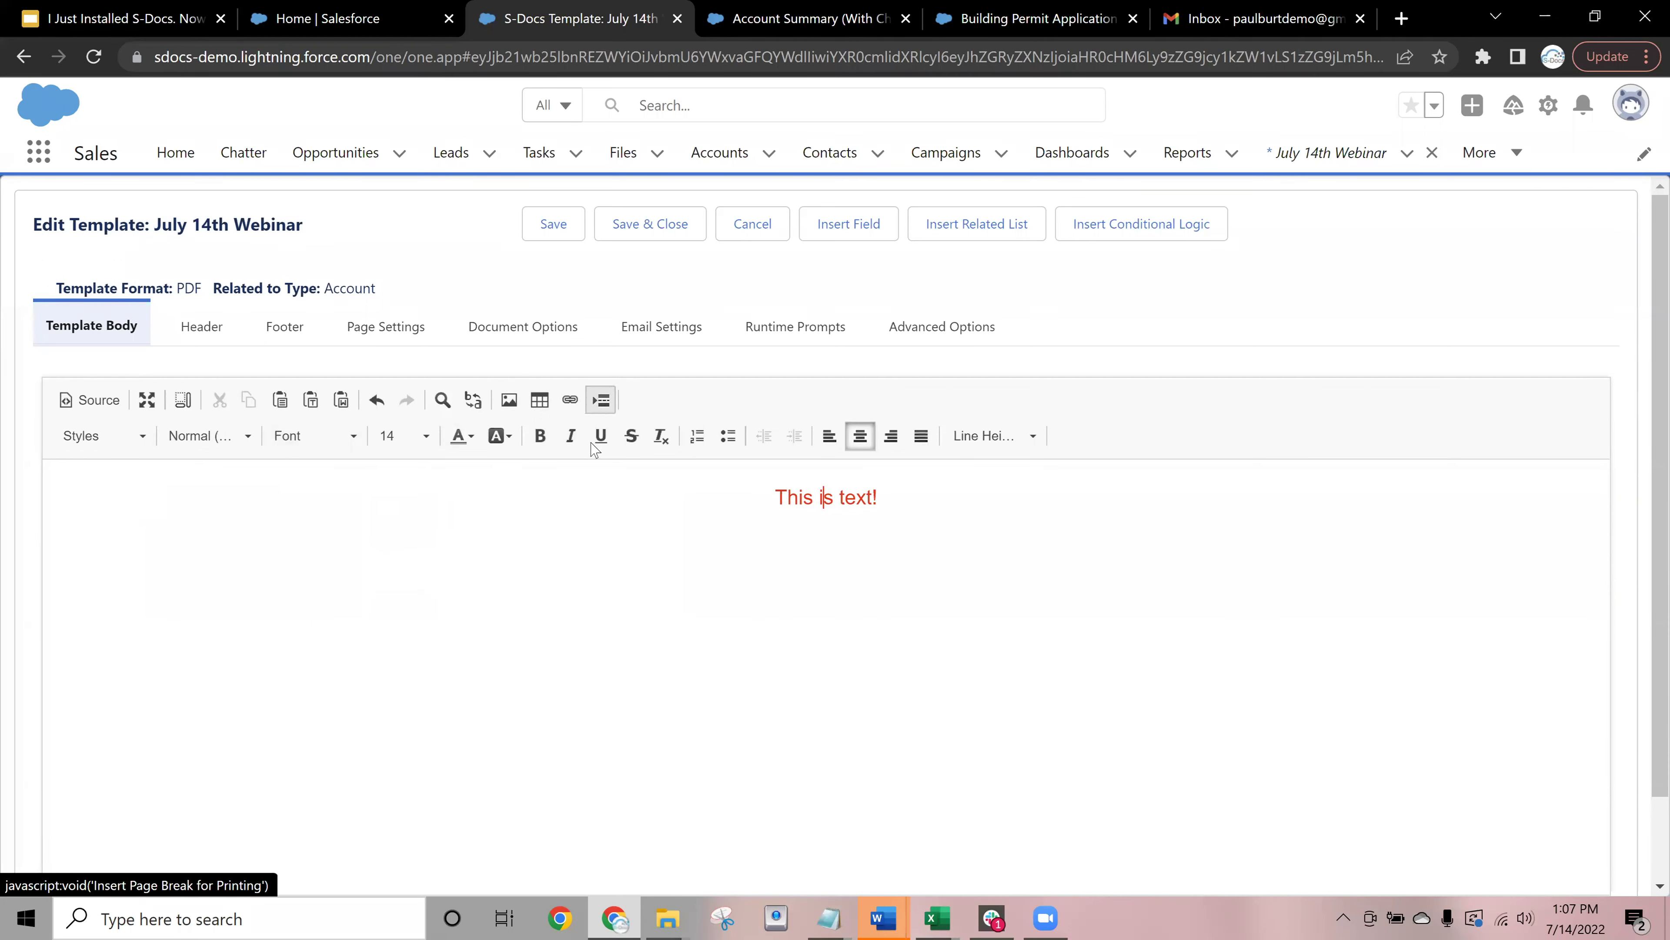
Insert the account name merge field {{!Account.name}} after "This is text!" in the template body
click(601, 400)
click(876, 503)
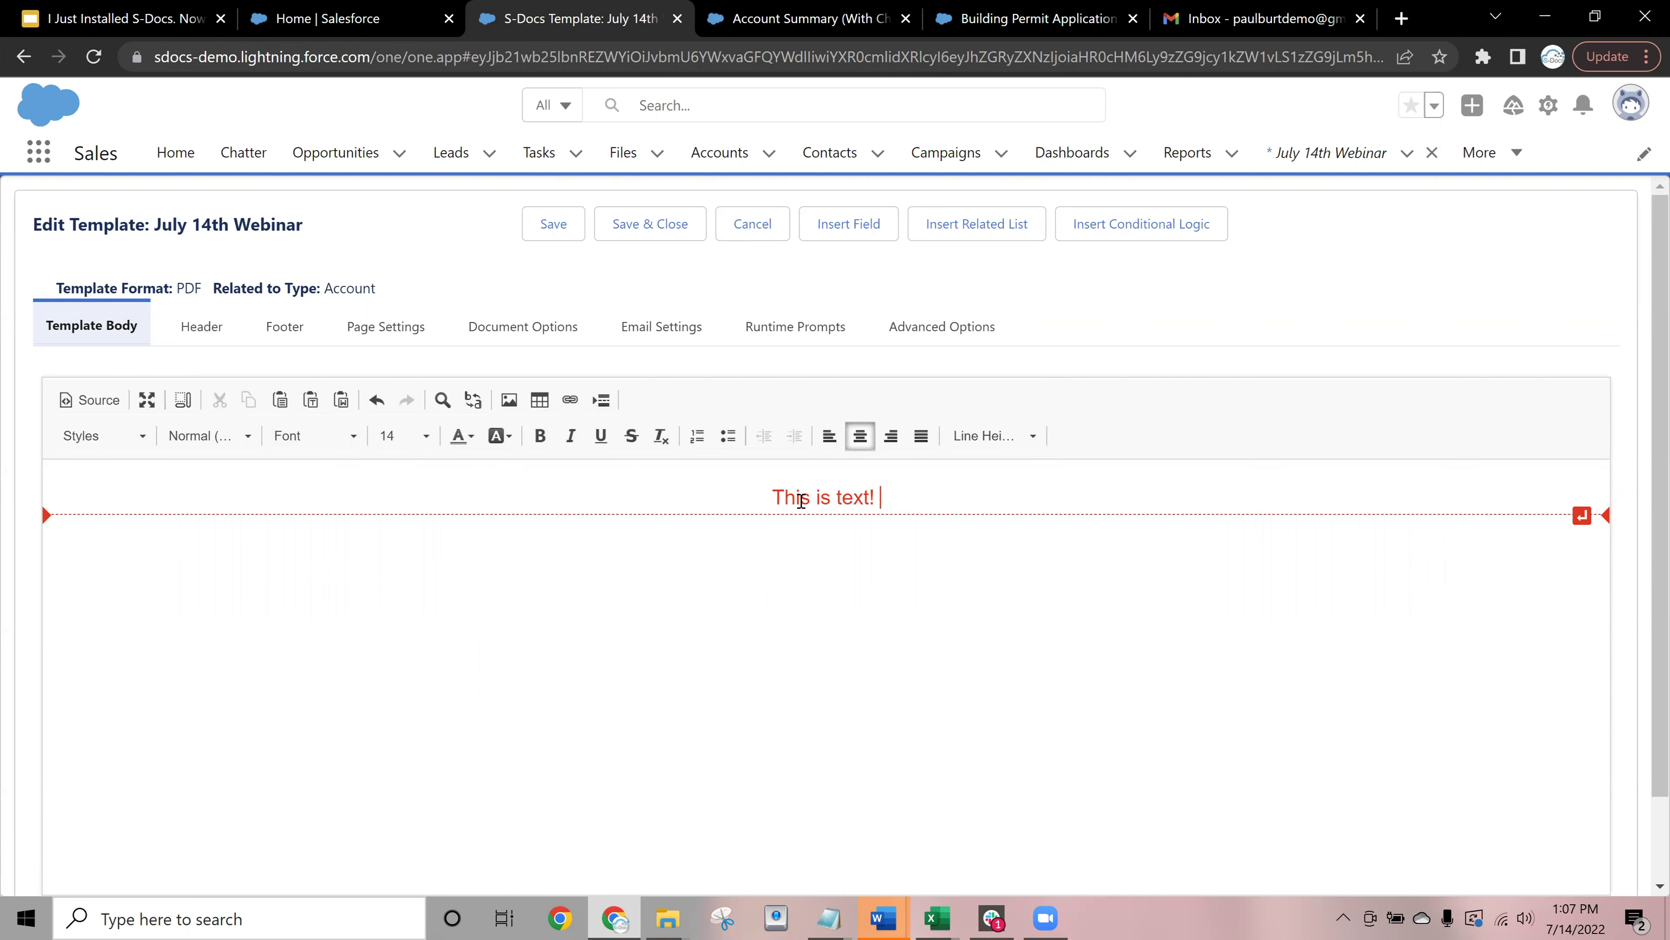
key(Delete)
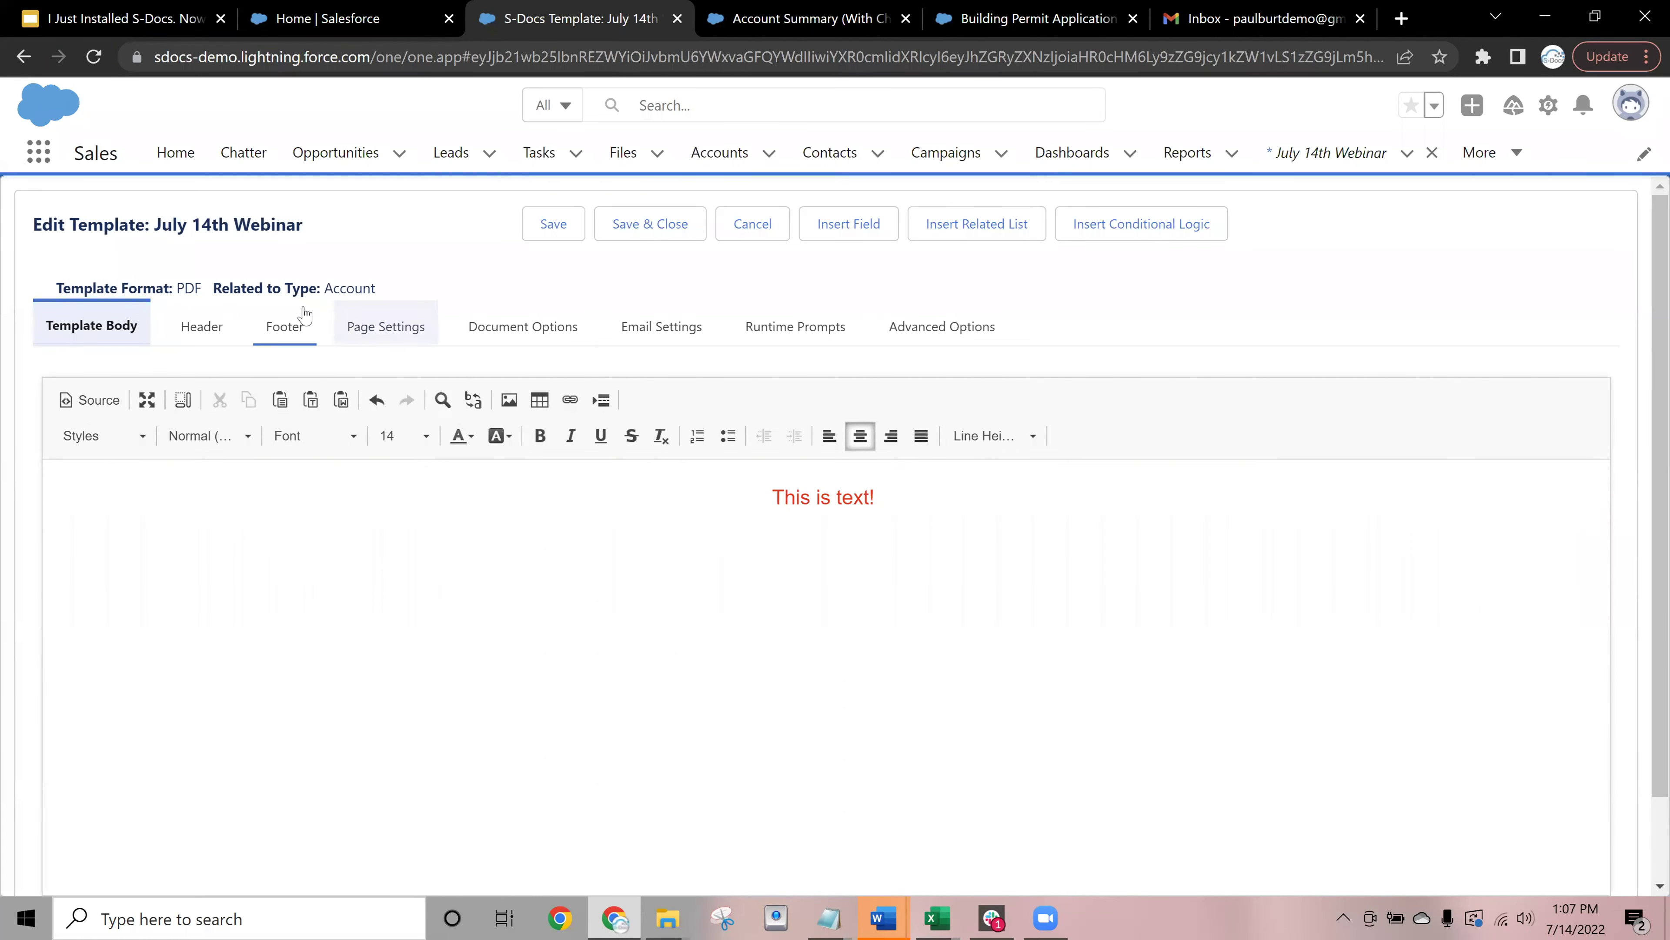
drag(318, 287, 373, 290)
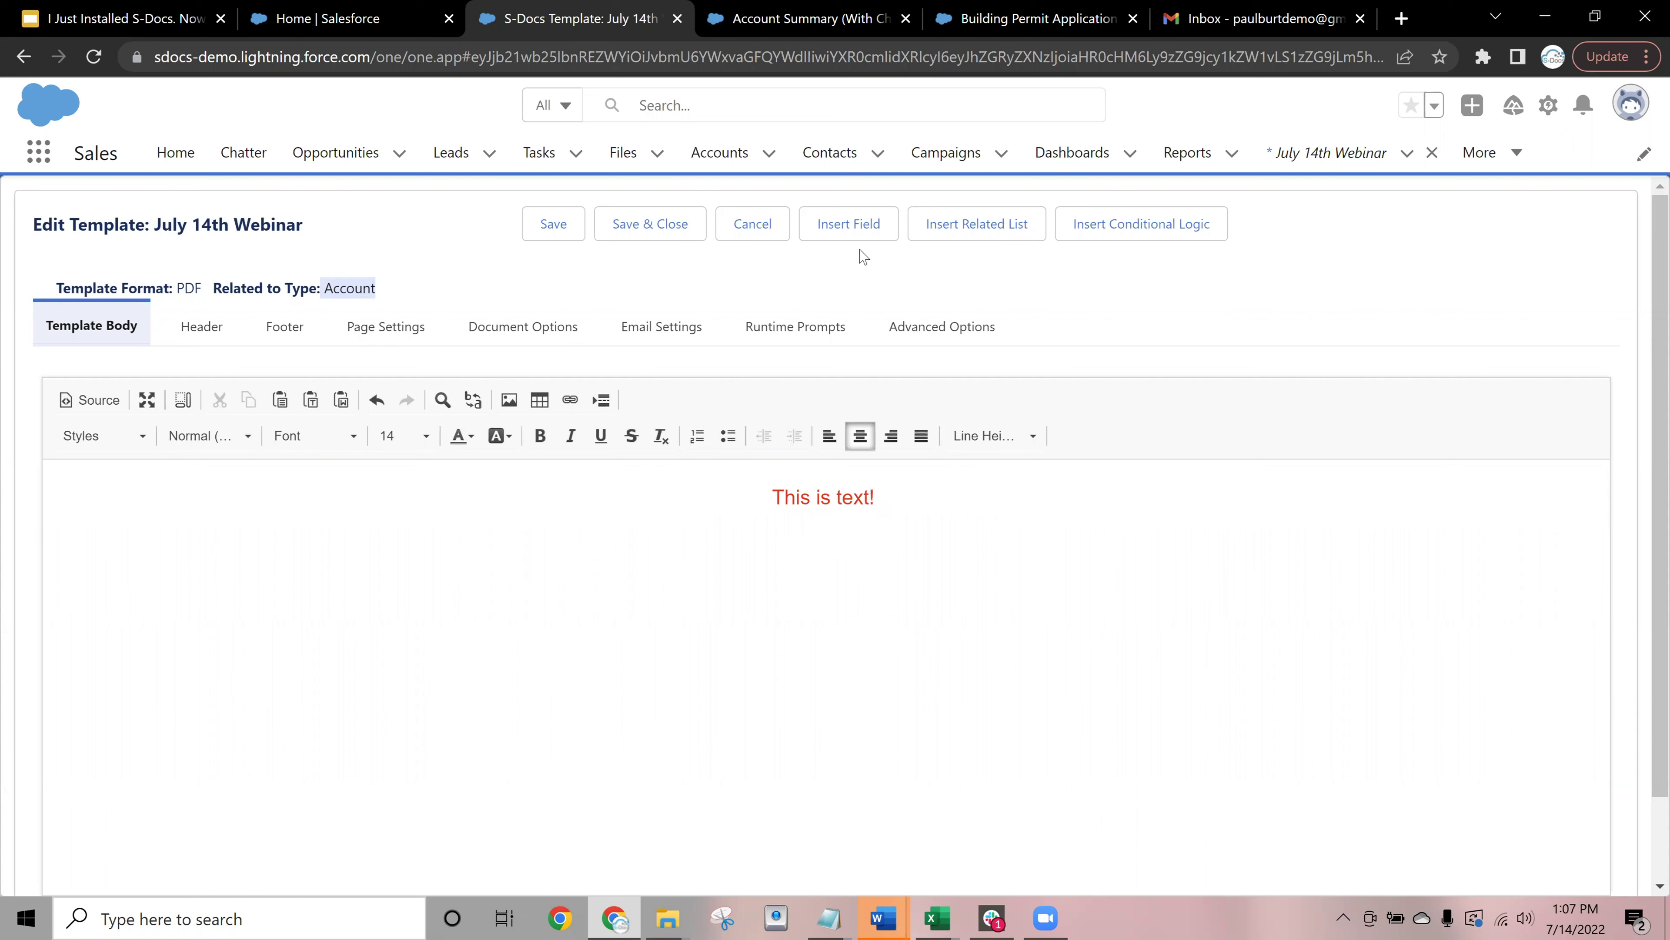
click(849, 226)
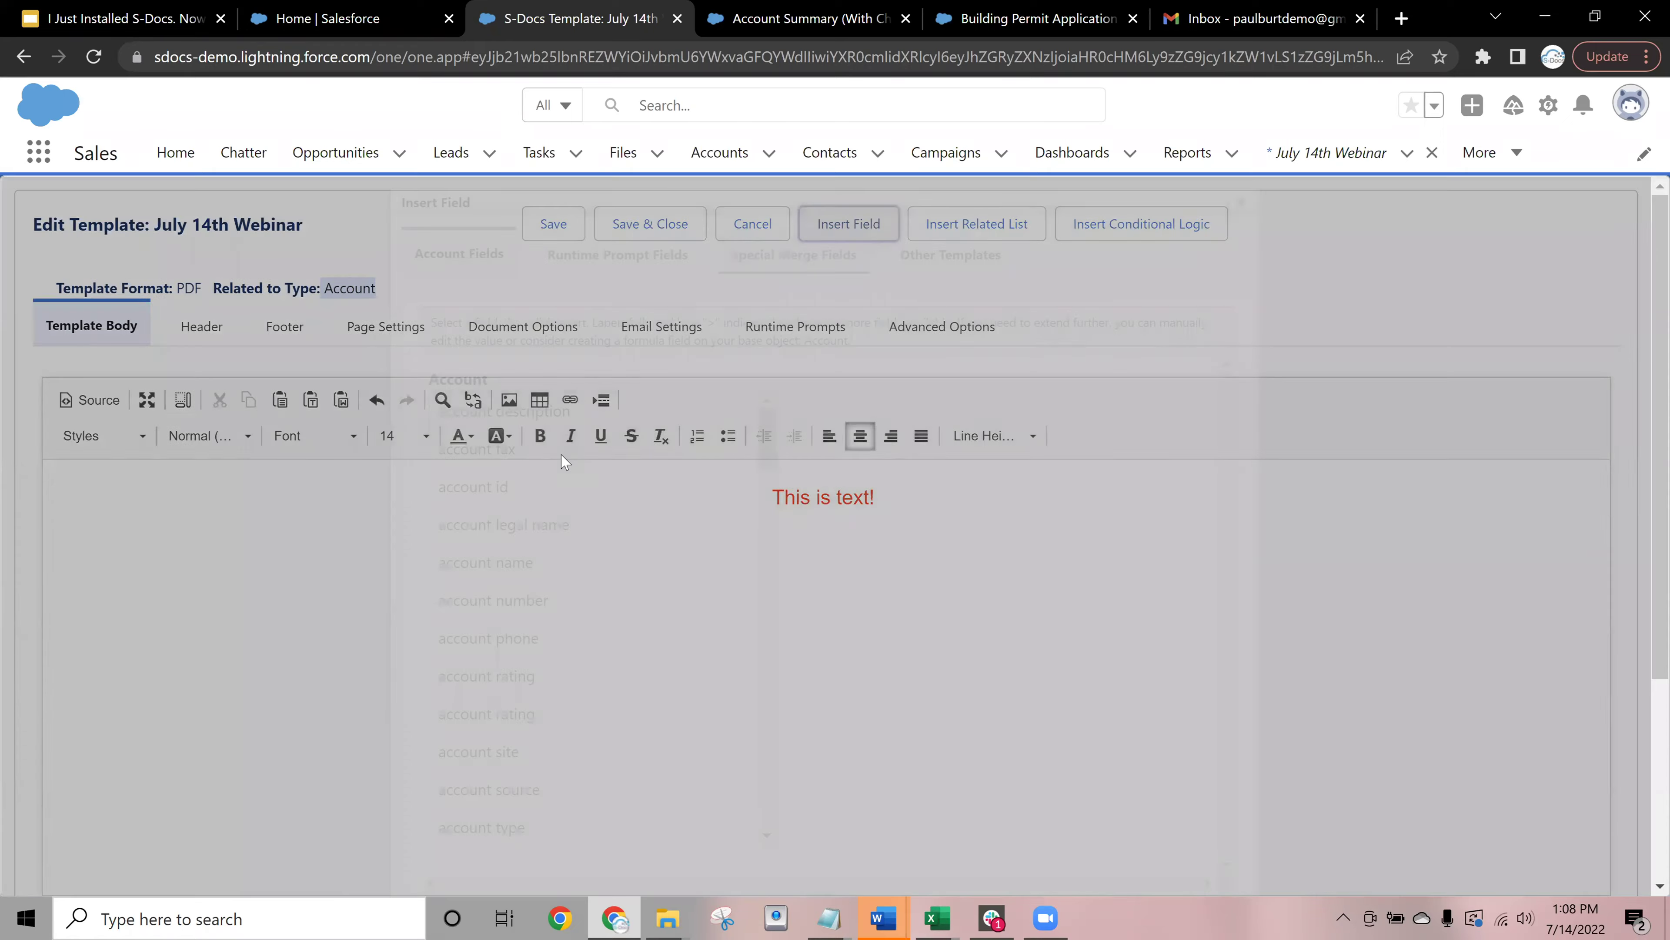
drag(441, 372, 489, 378)
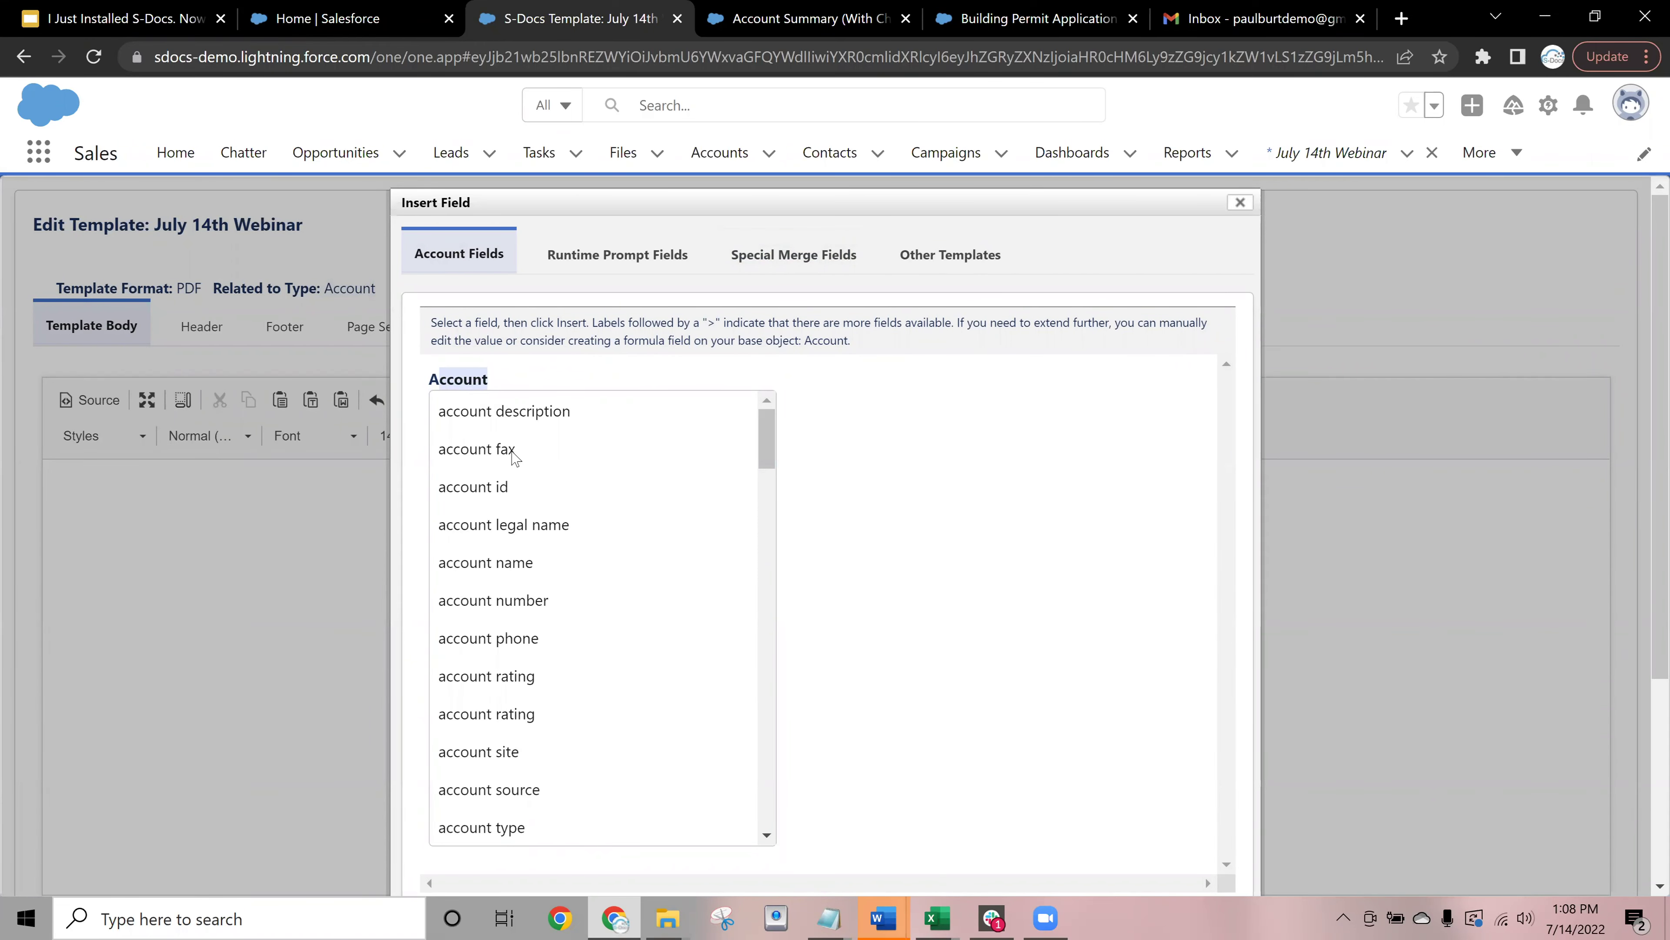
scroll(517, 461, down, 2)
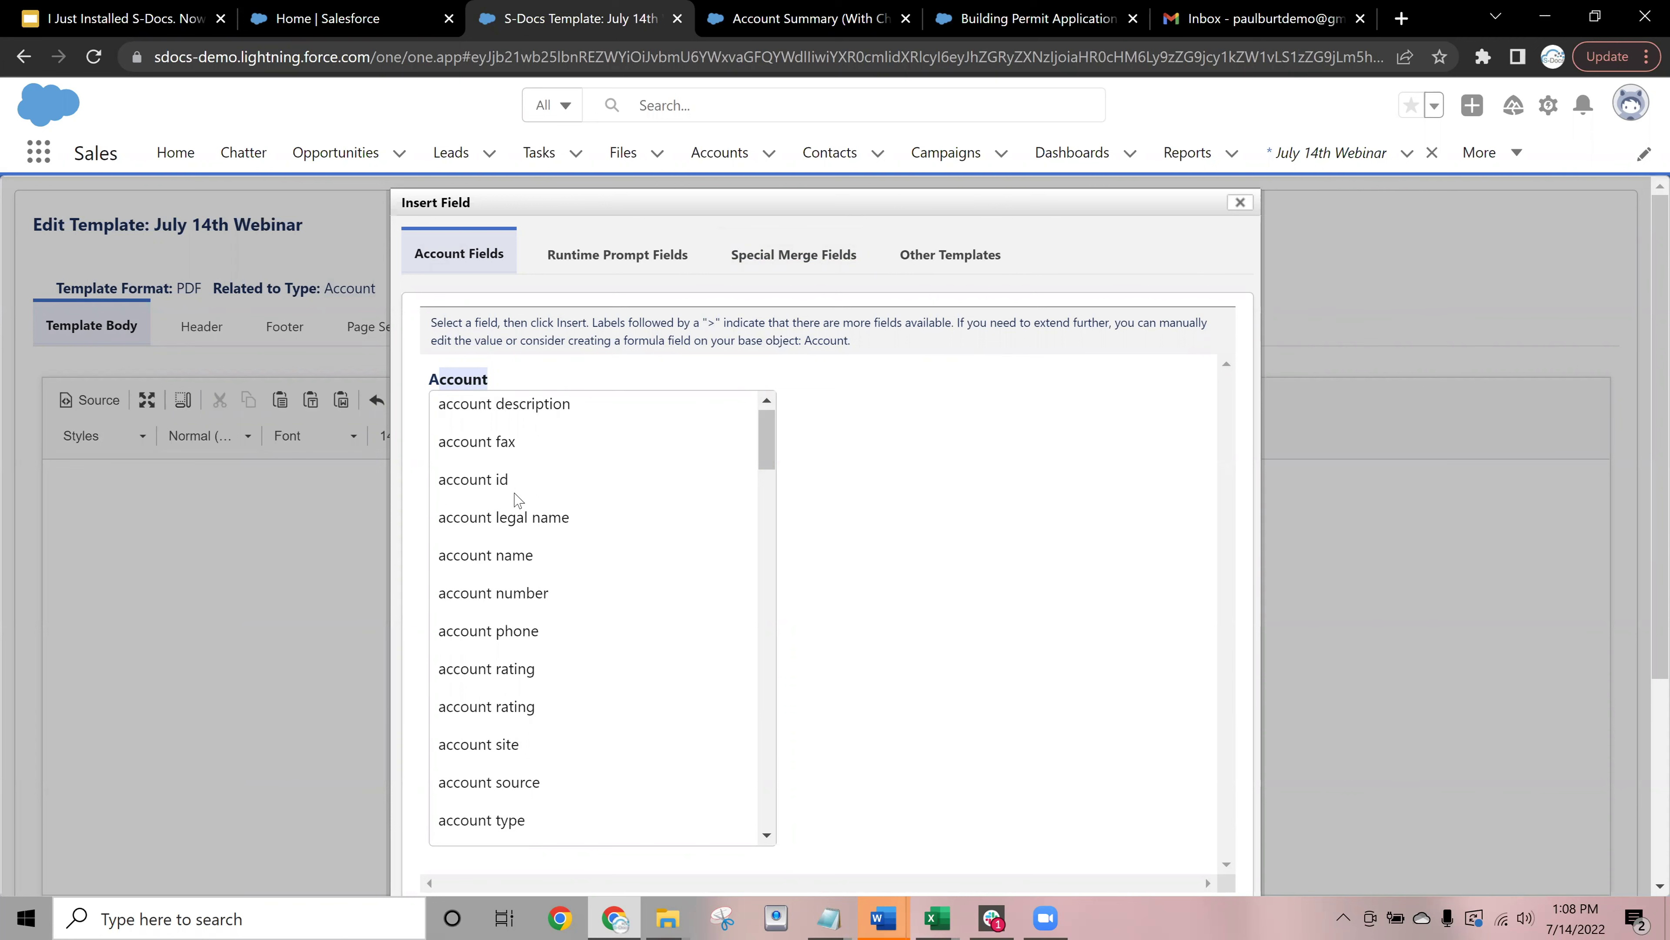
click(516, 461)
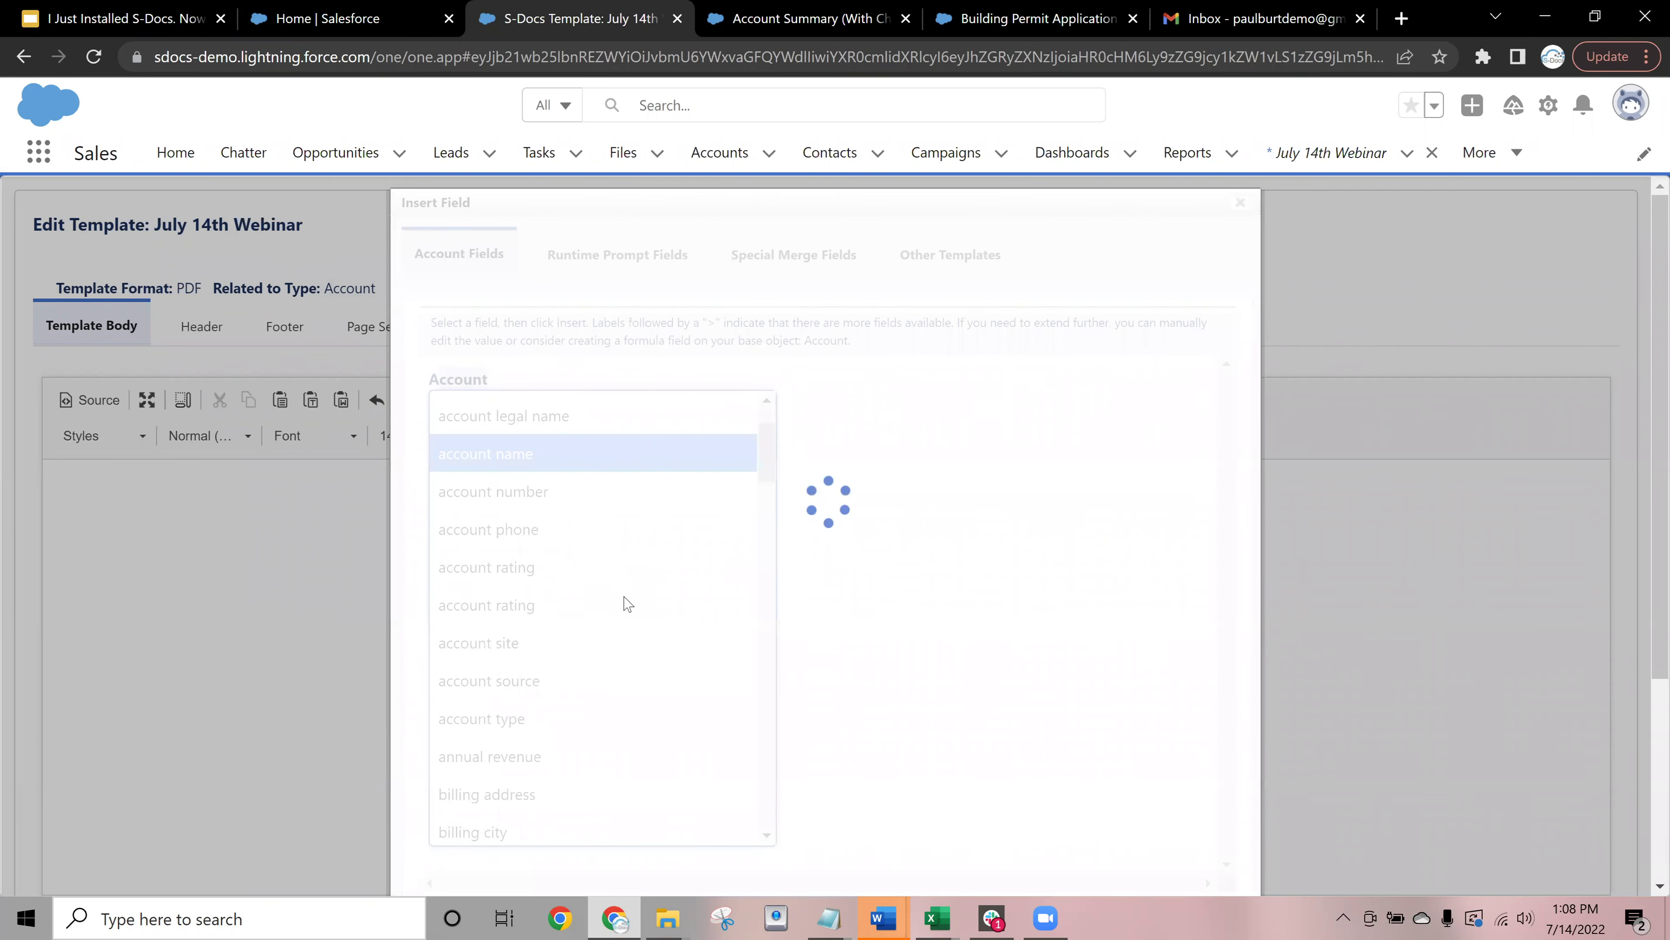
scroll(642, 455, down, 3)
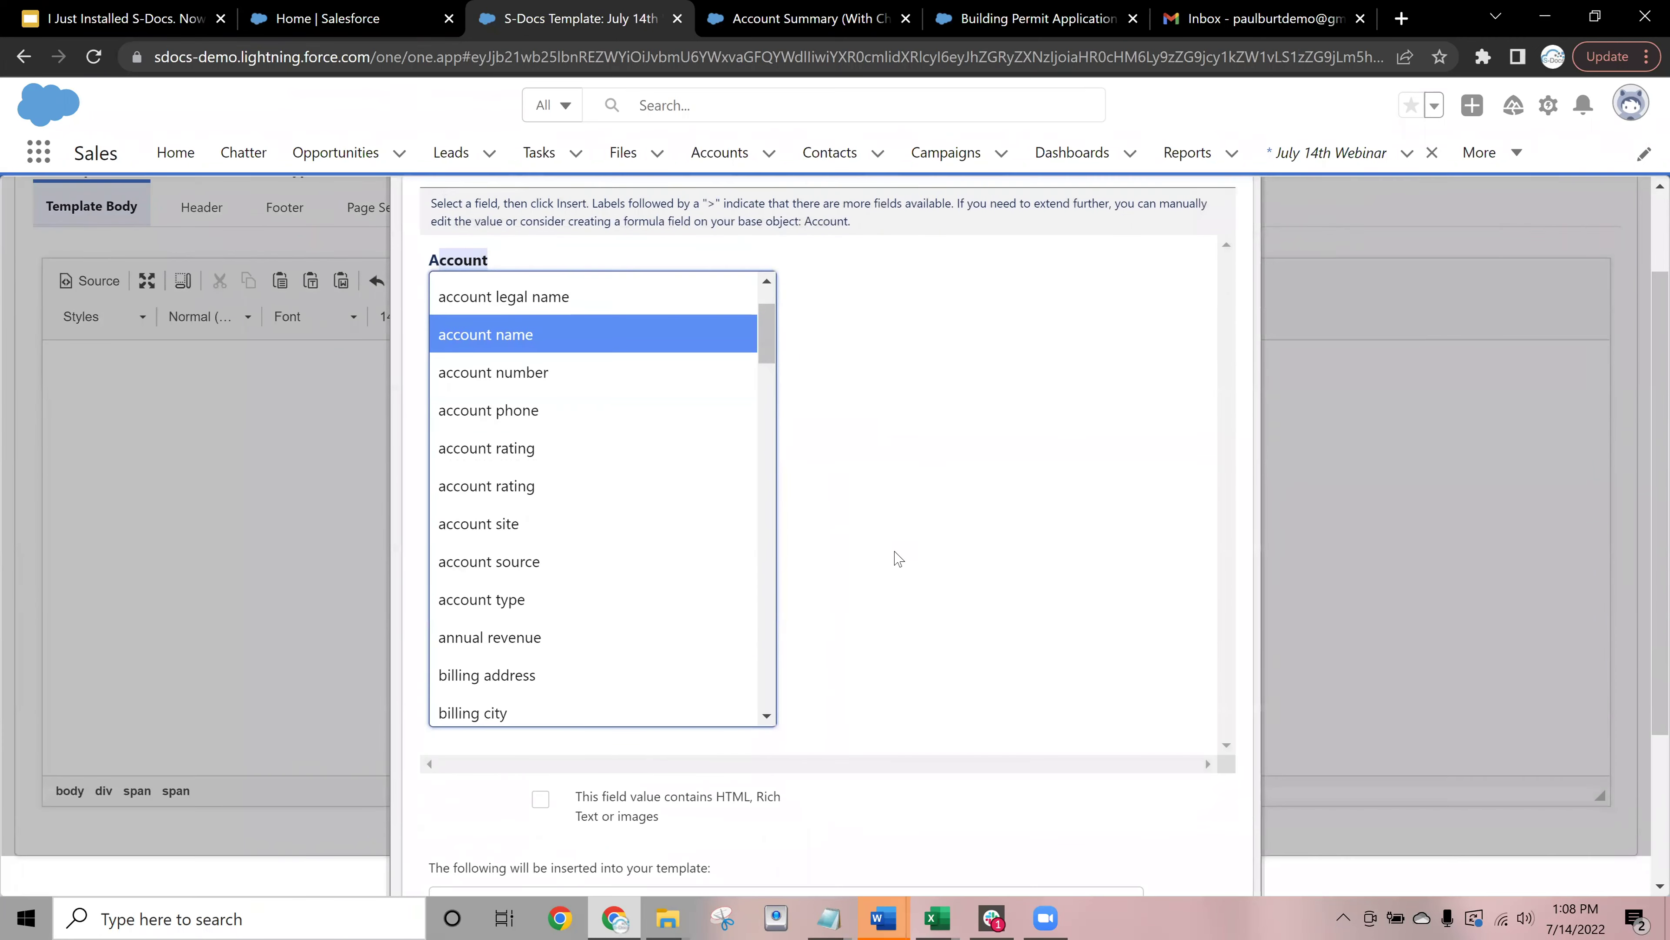
click(466, 850)
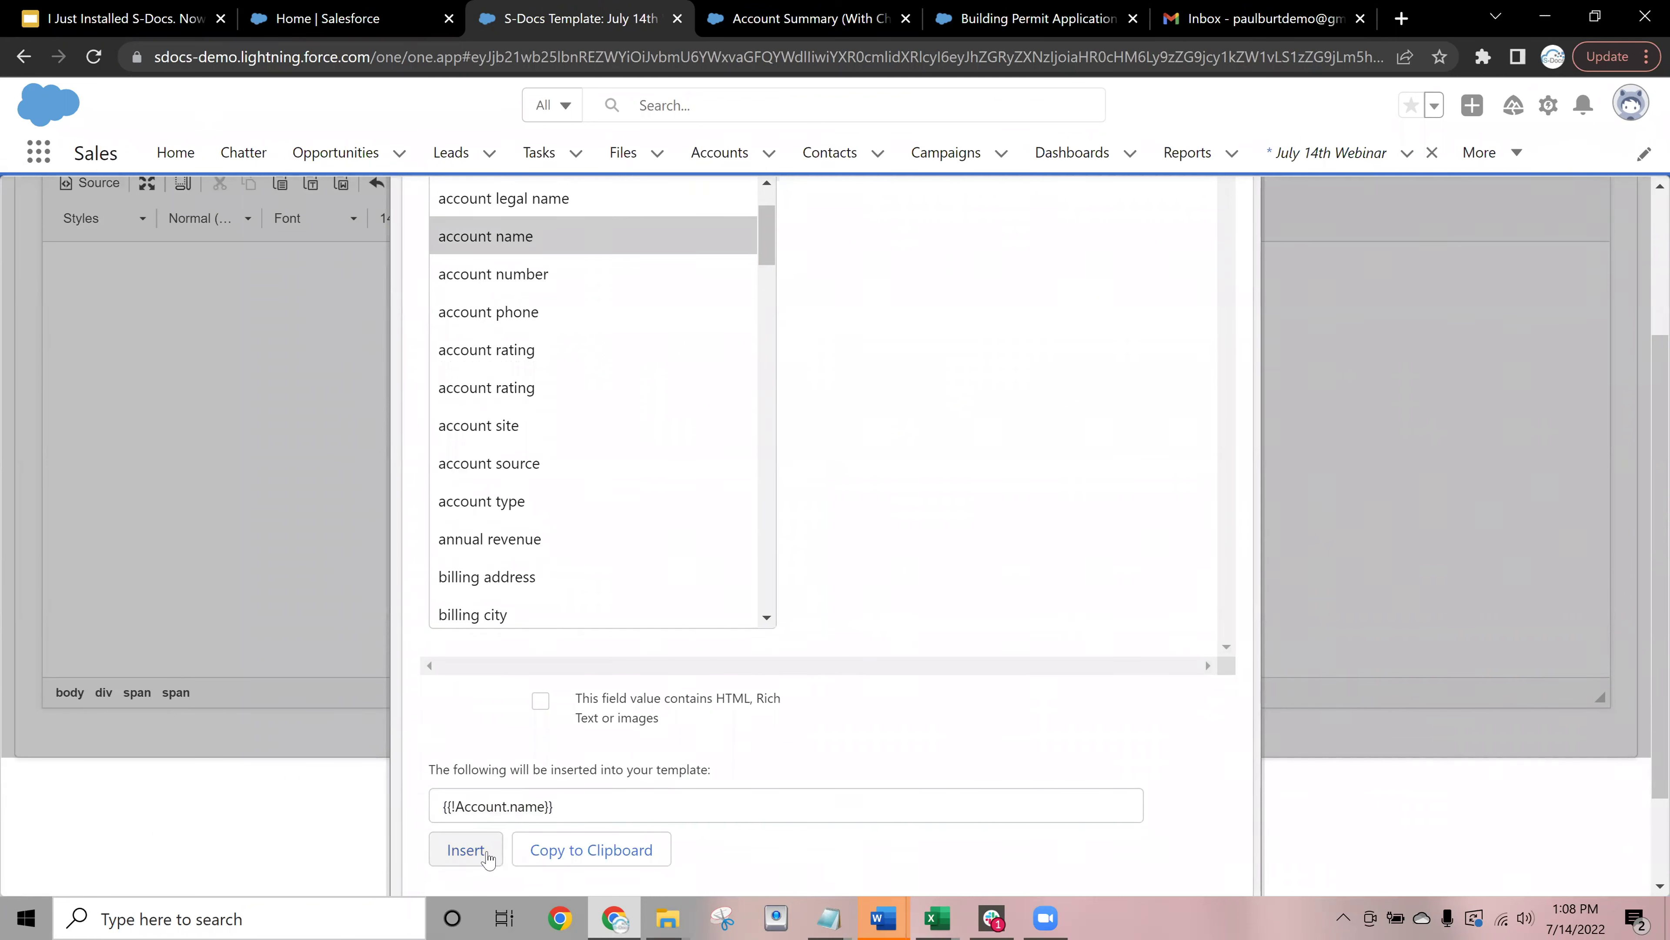
scroll(868, 454, up, 3)
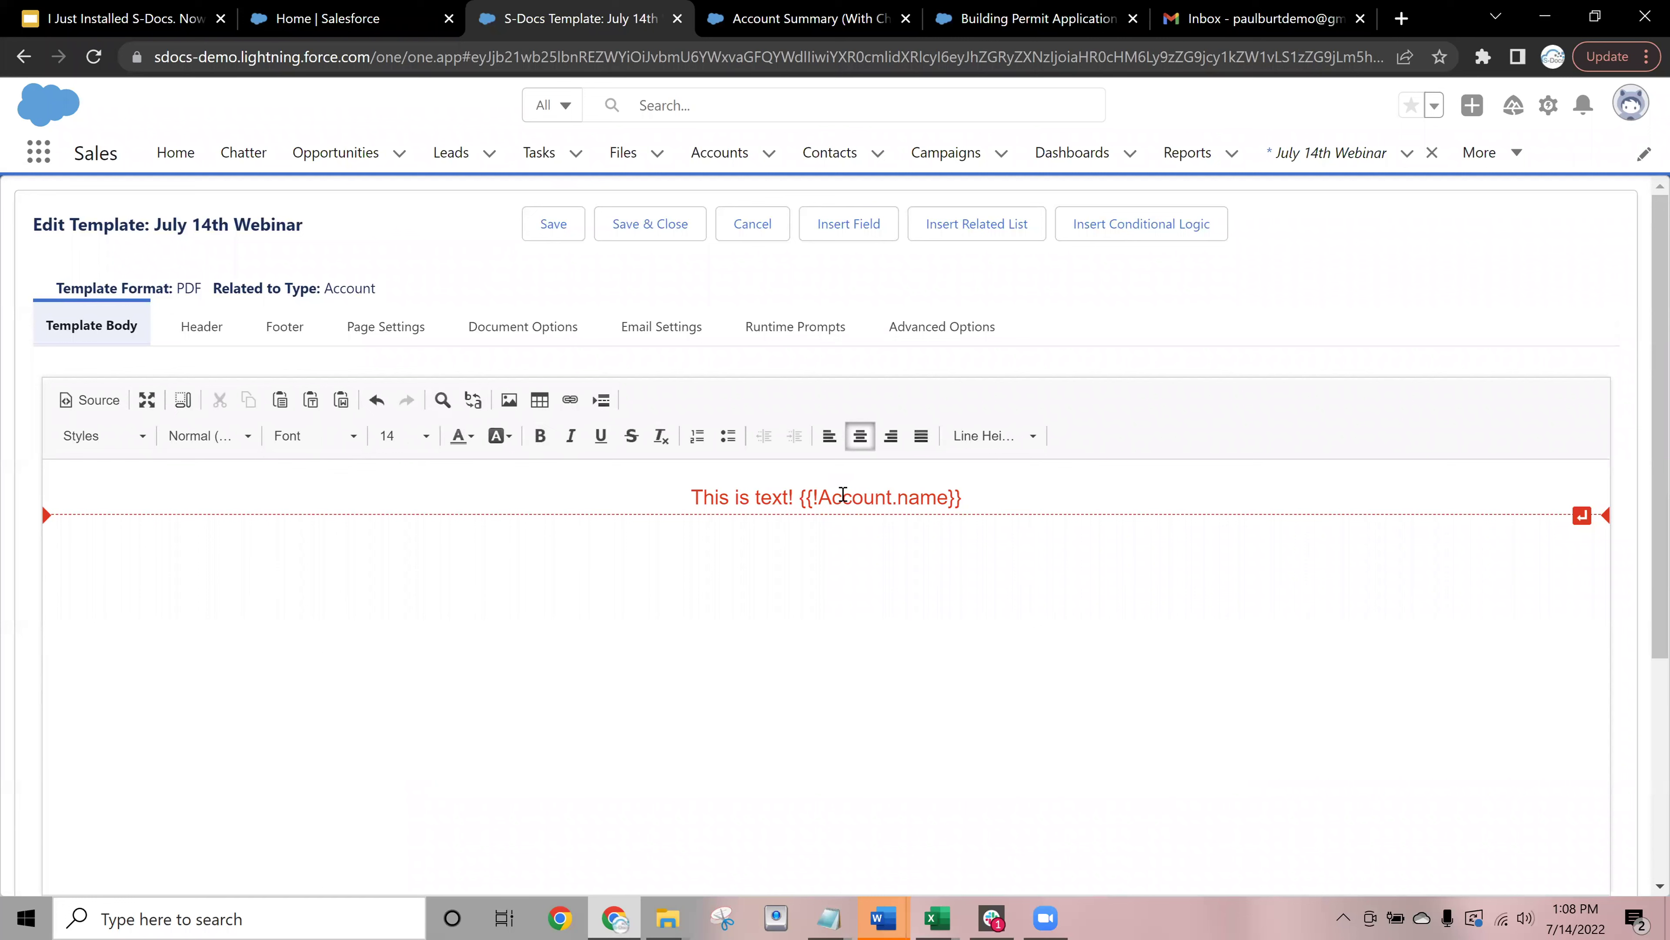
Add a new empty line below the line with the account name merge field
drag(806, 496, 999, 492)
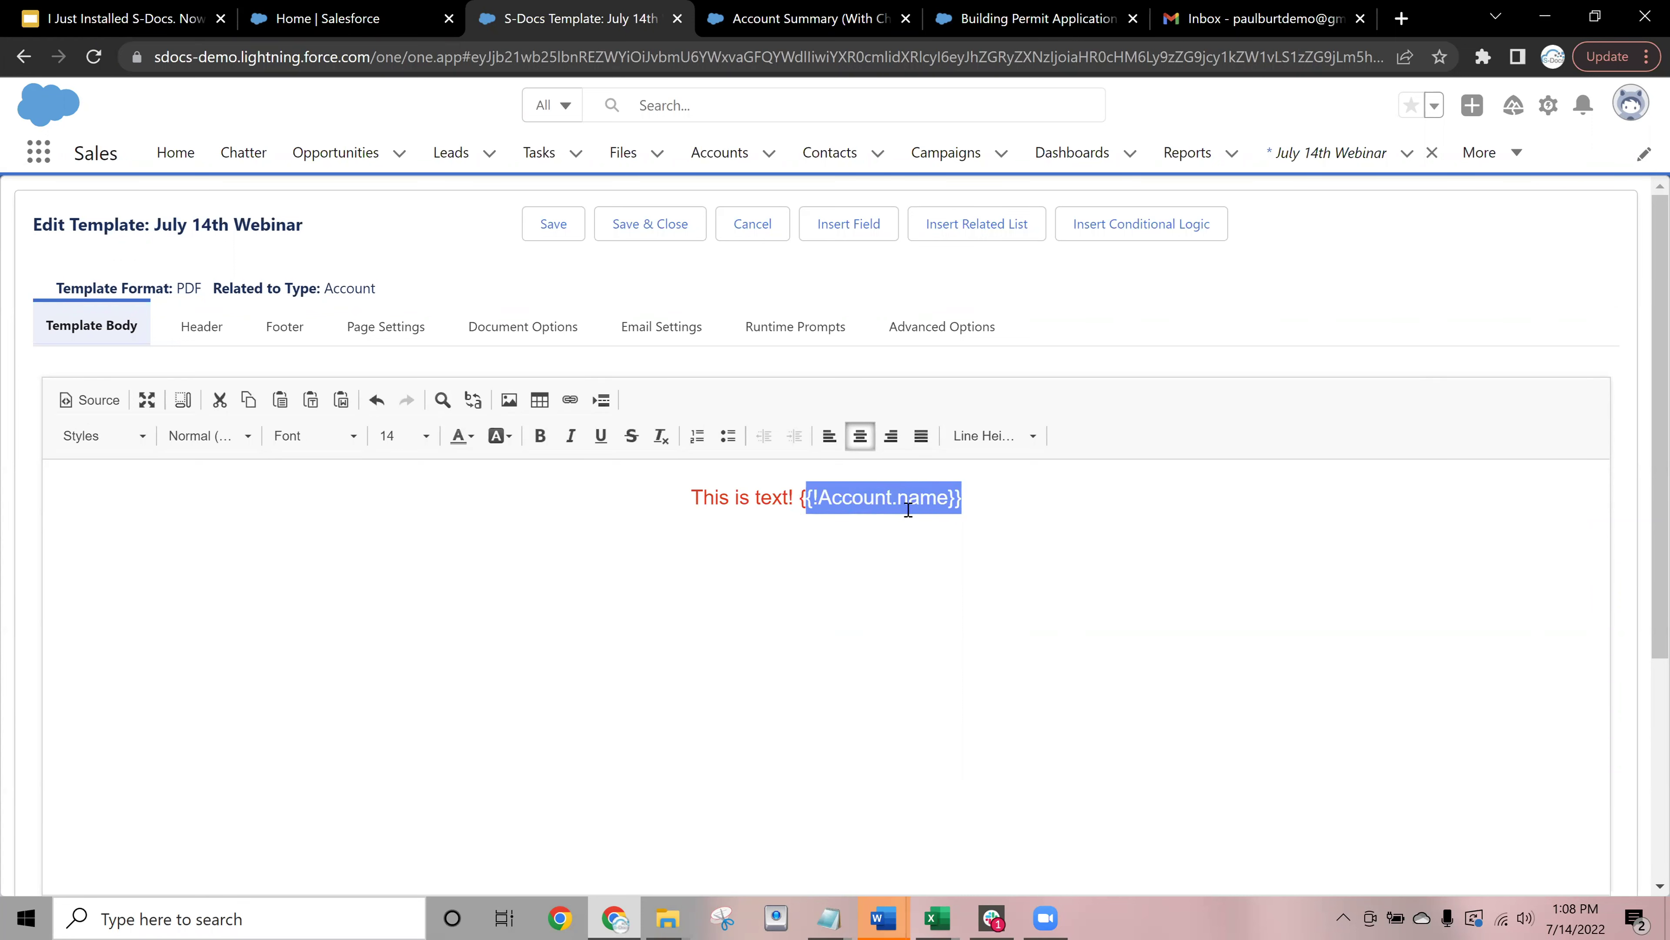
click(999, 504)
key(Return)
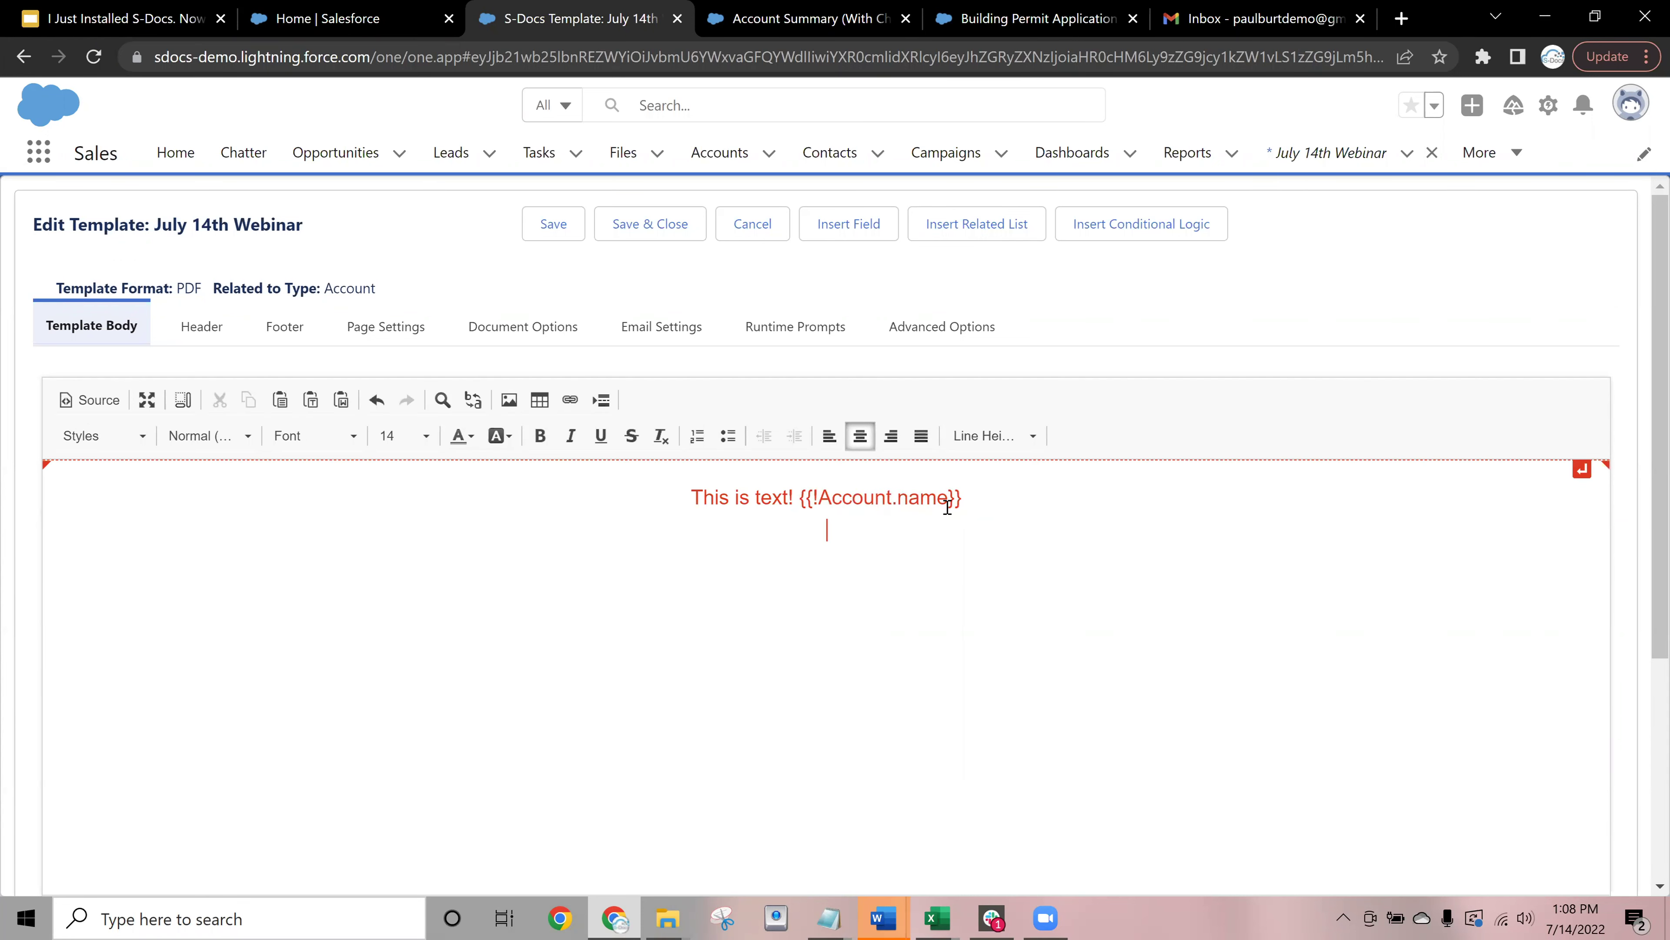
double_click(882, 504)
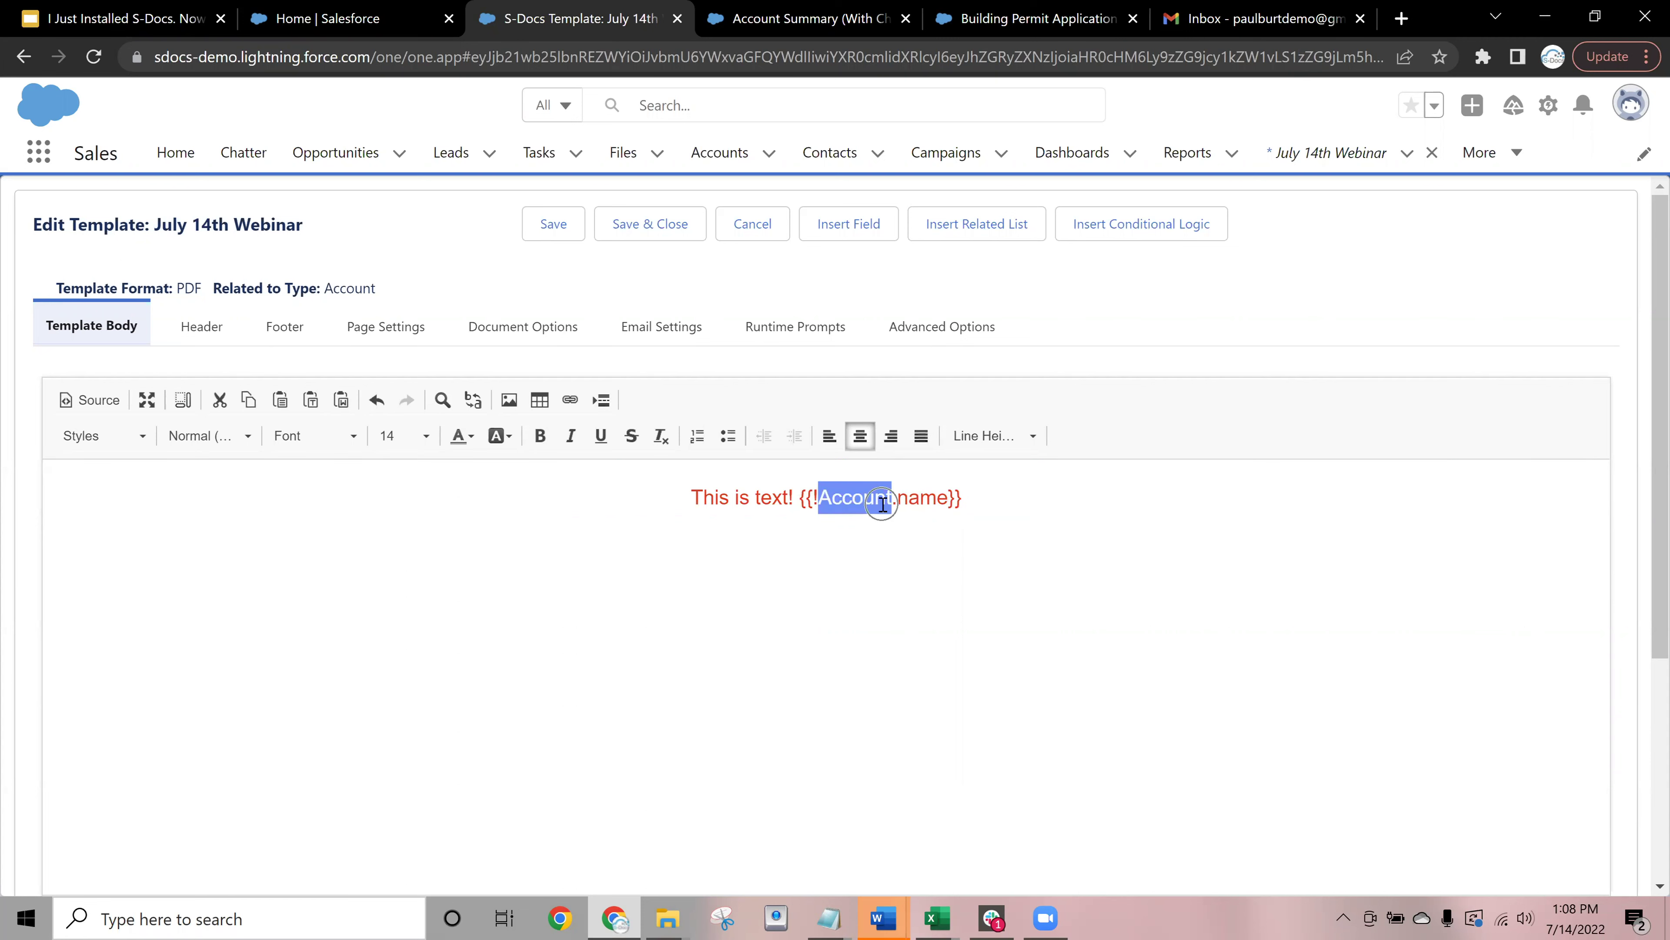
click(861, 523)
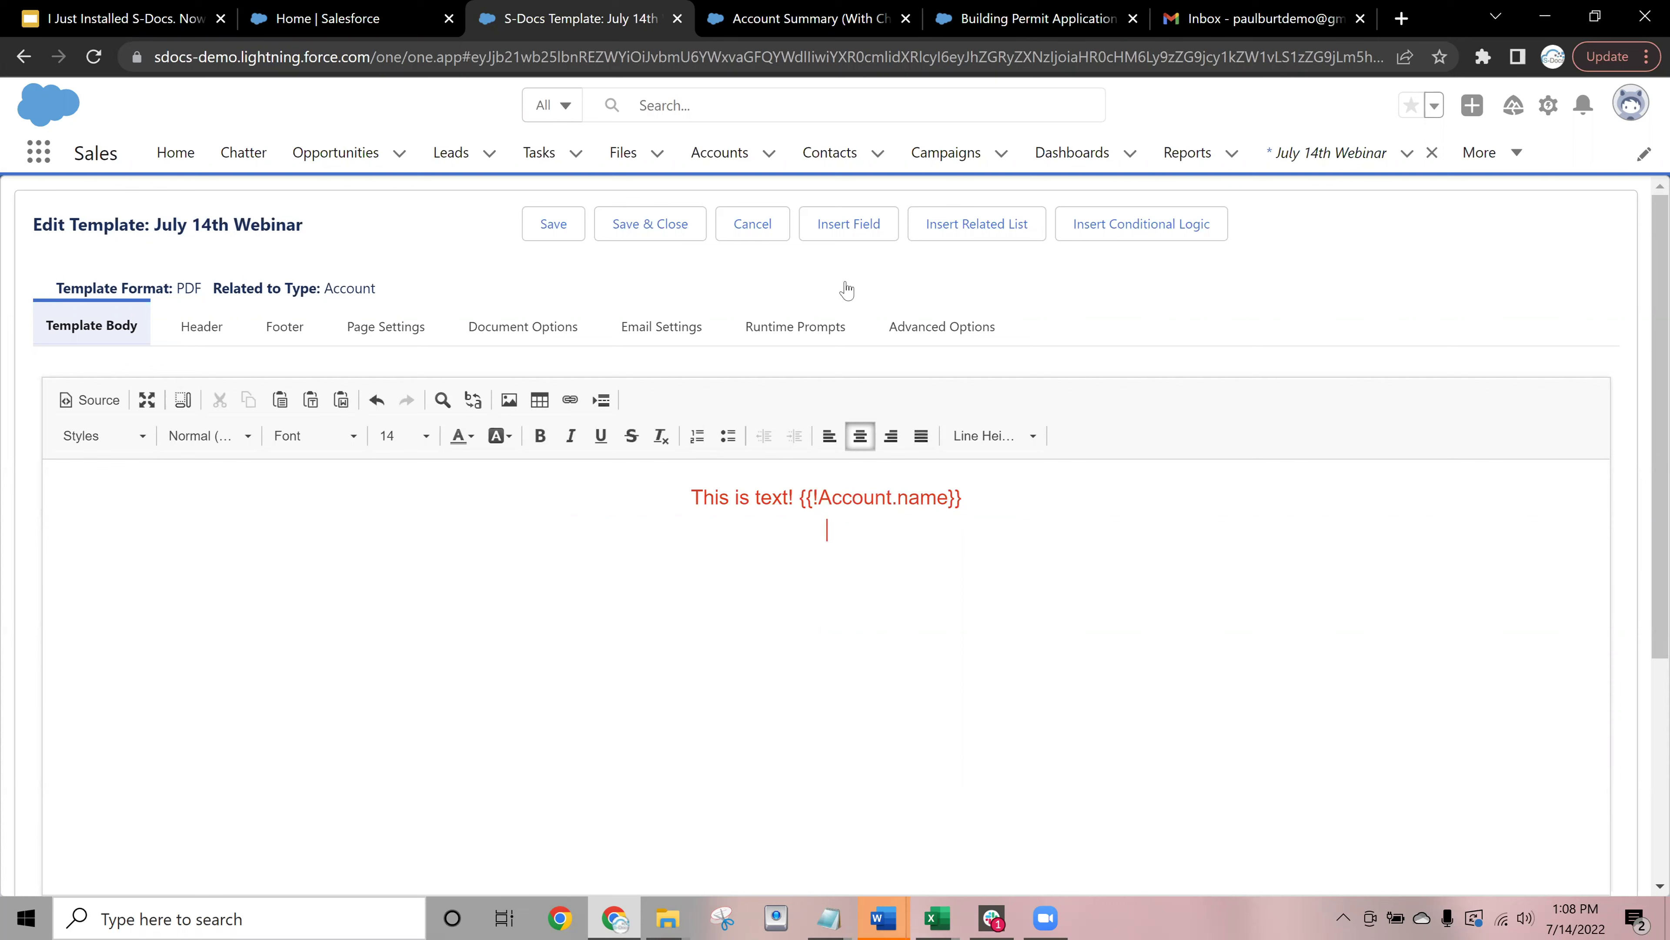
In the account field picker, expand created by id and the related user's contact id to reach the contact fields
click(846, 232)
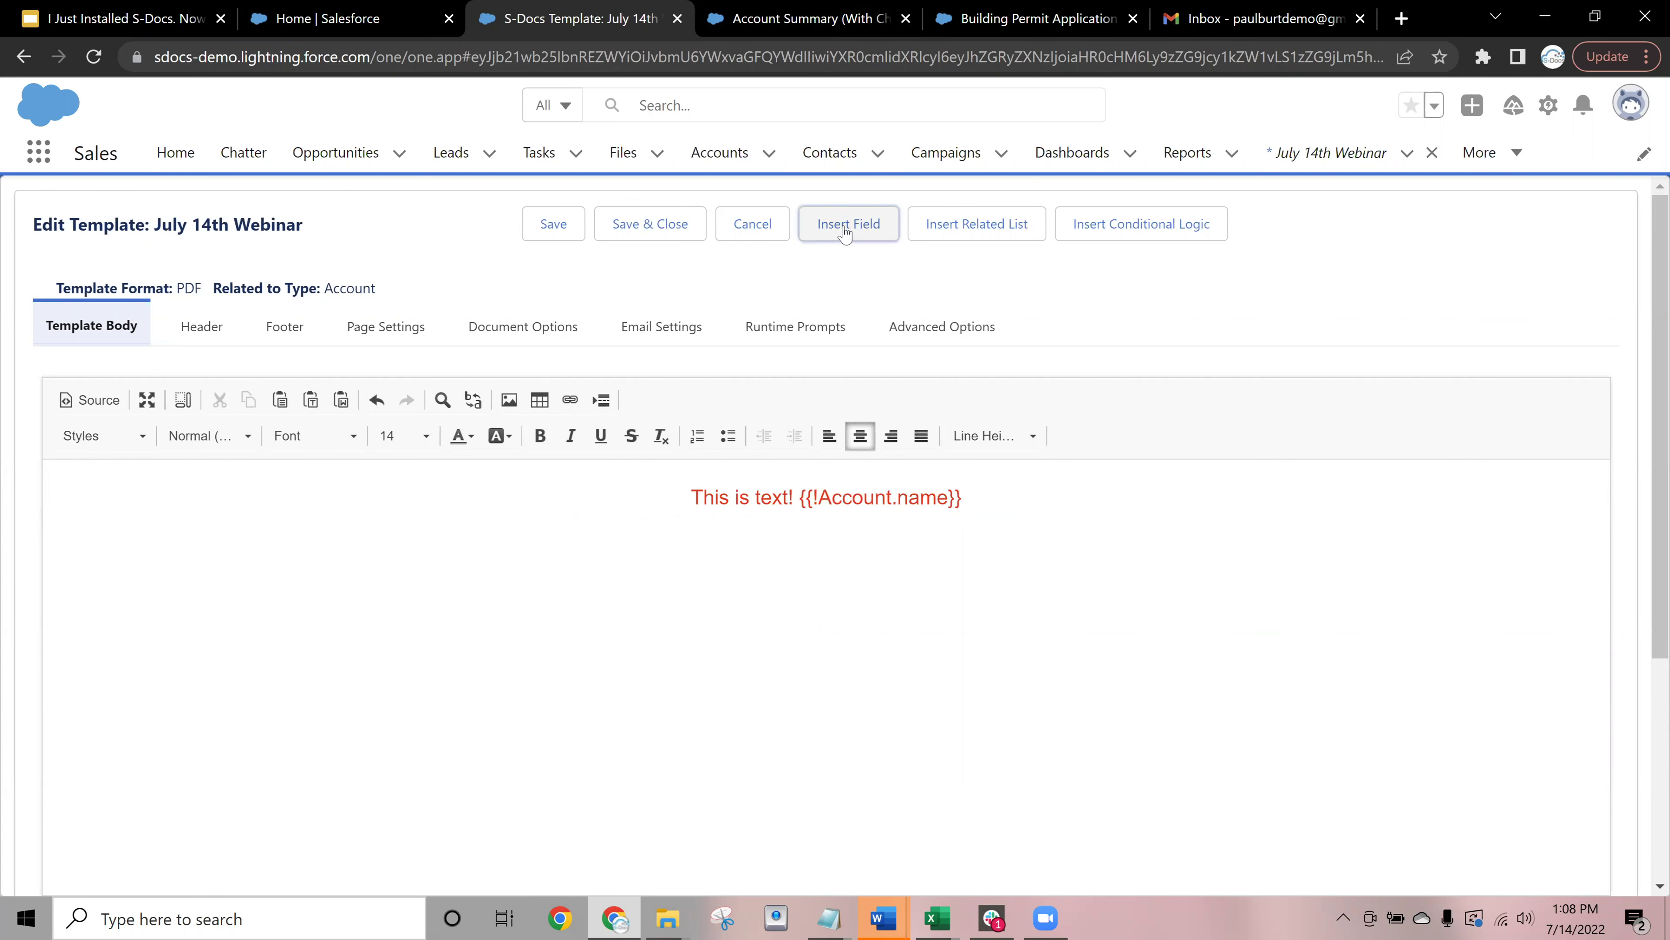
scroll(556, 528, down, 5)
scroll(556, 529, down, 5)
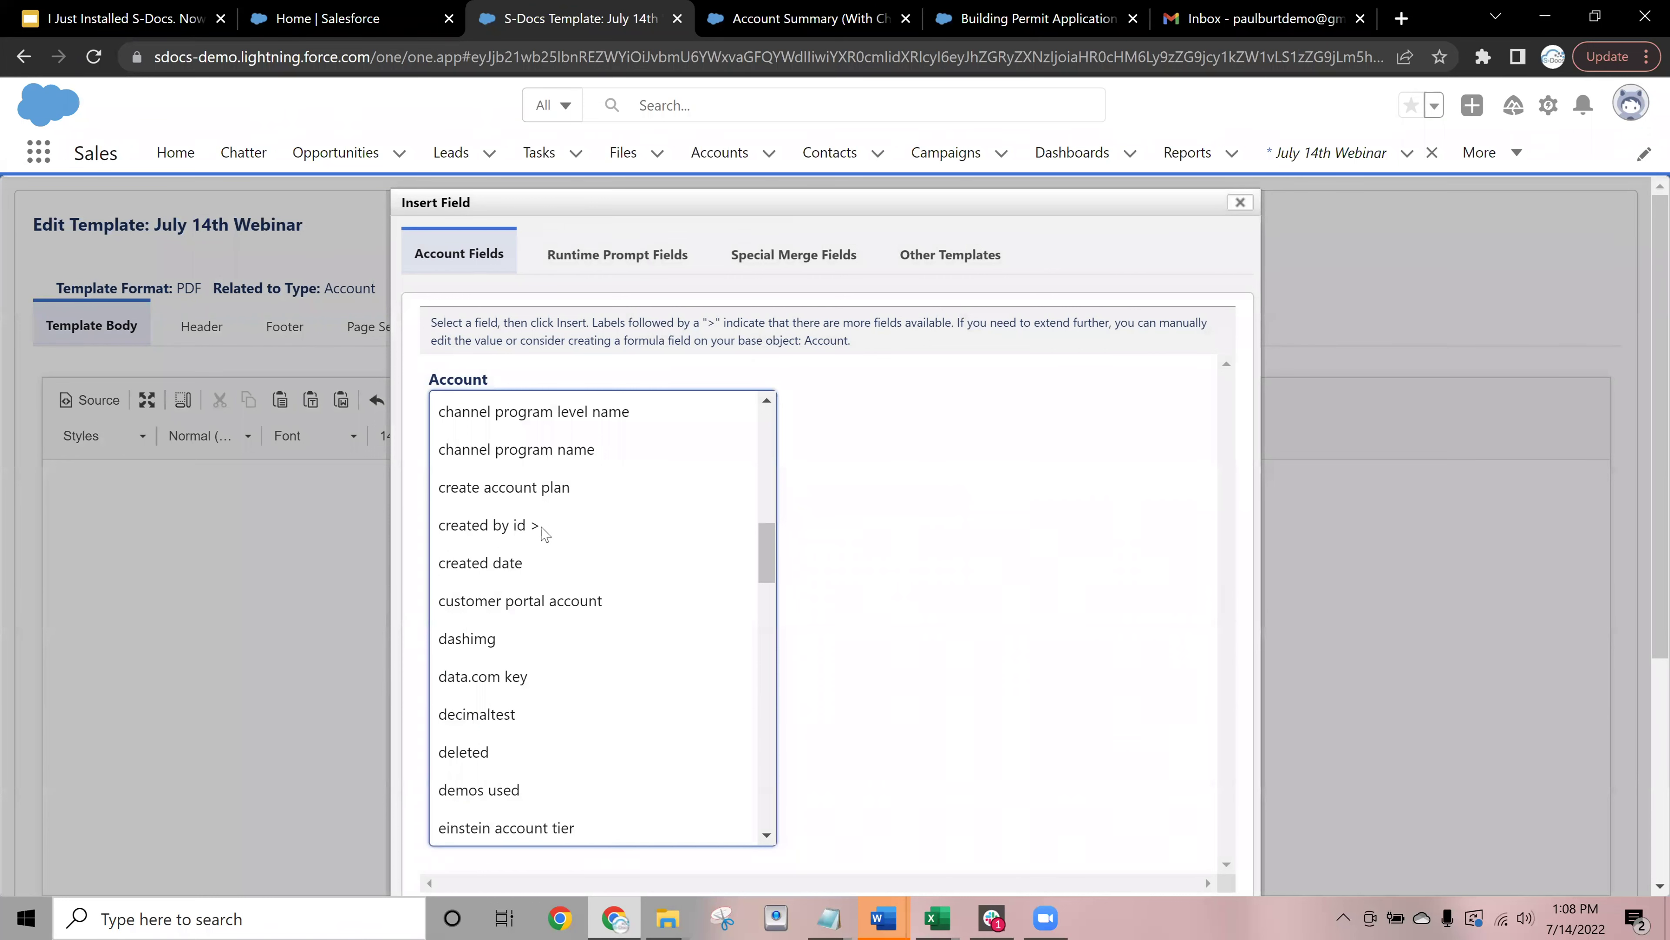
click(542, 527)
click(520, 526)
double_click(812, 385)
scroll(860, 574, down, 5)
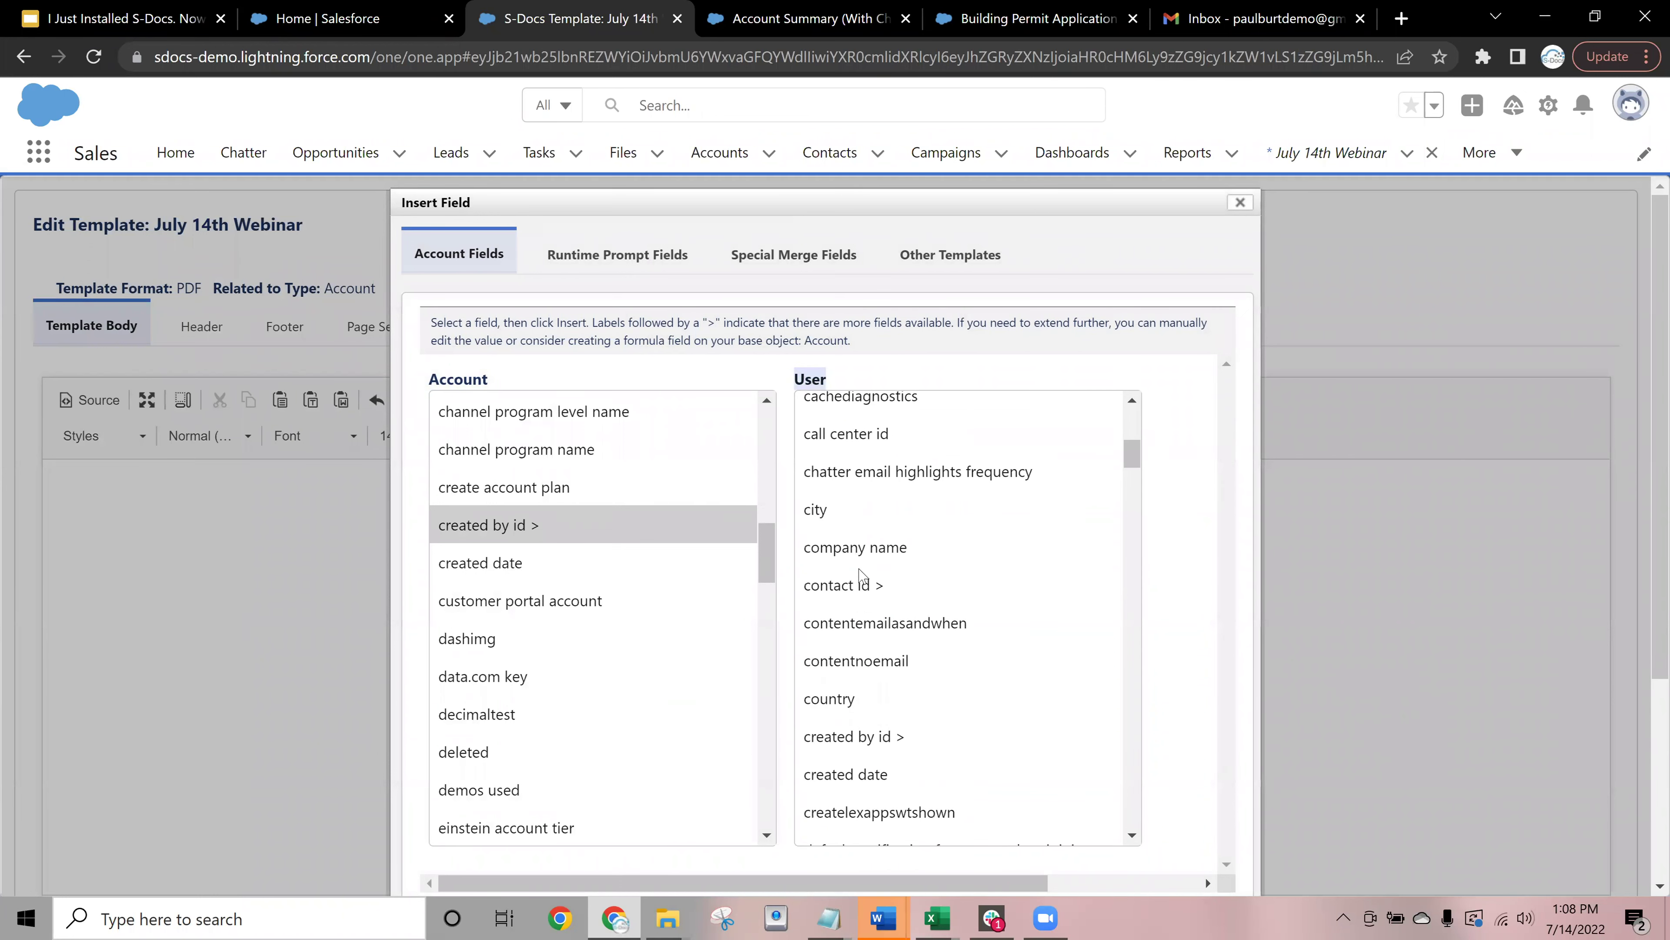
scroll(860, 574, down, 3)
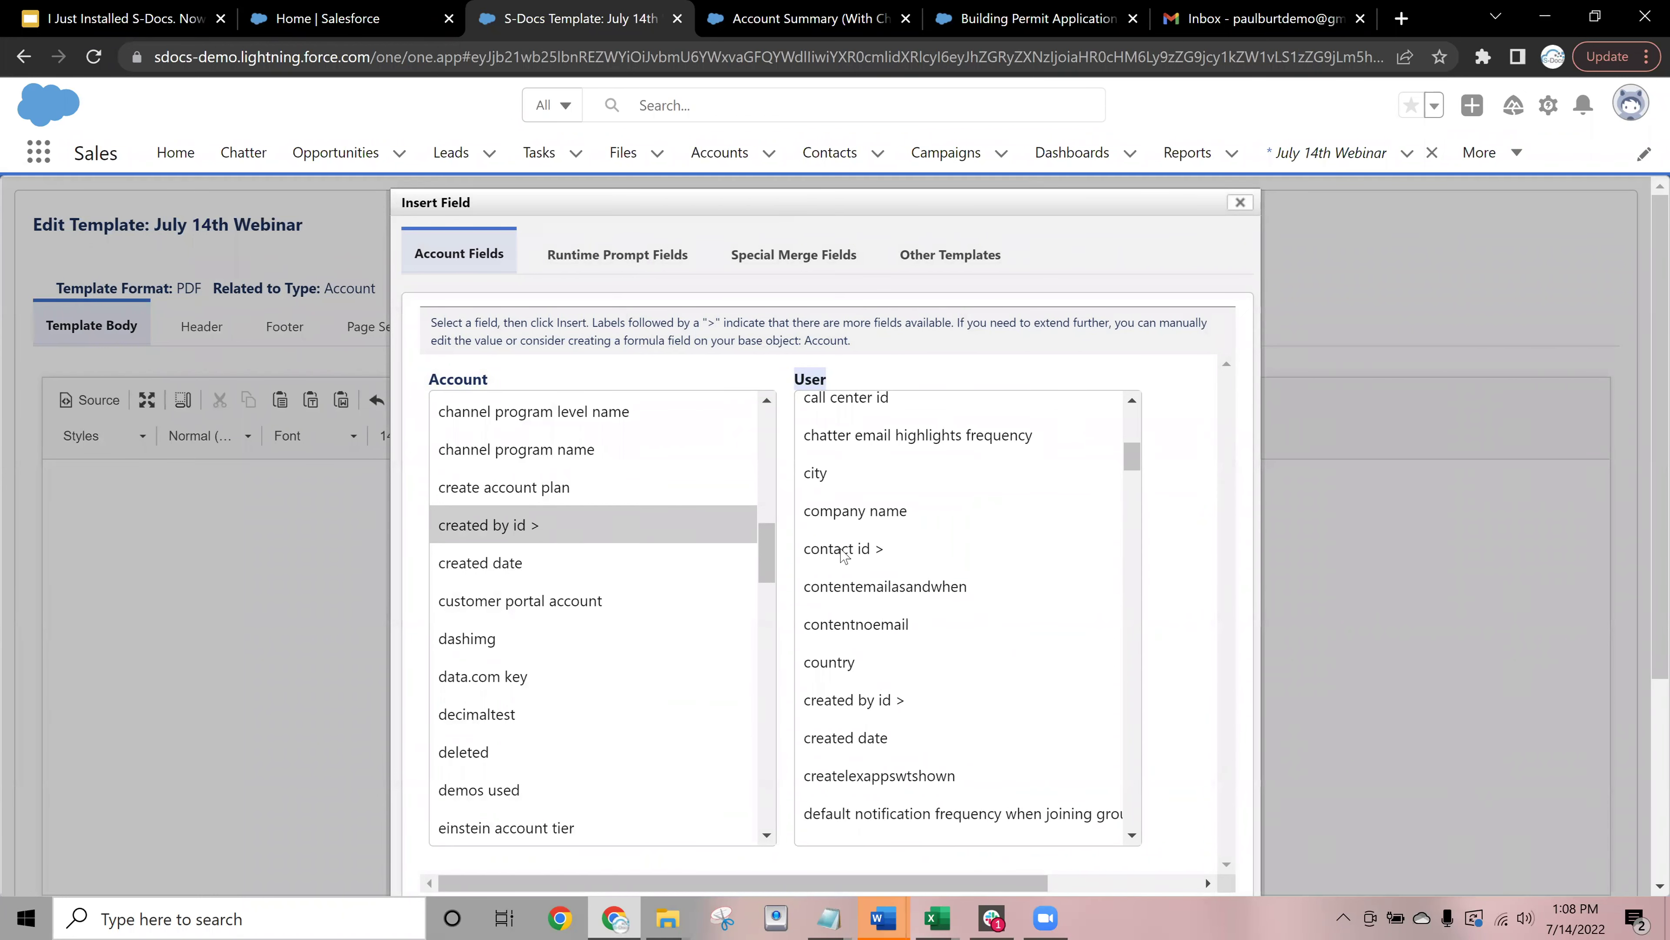
click(844, 551)
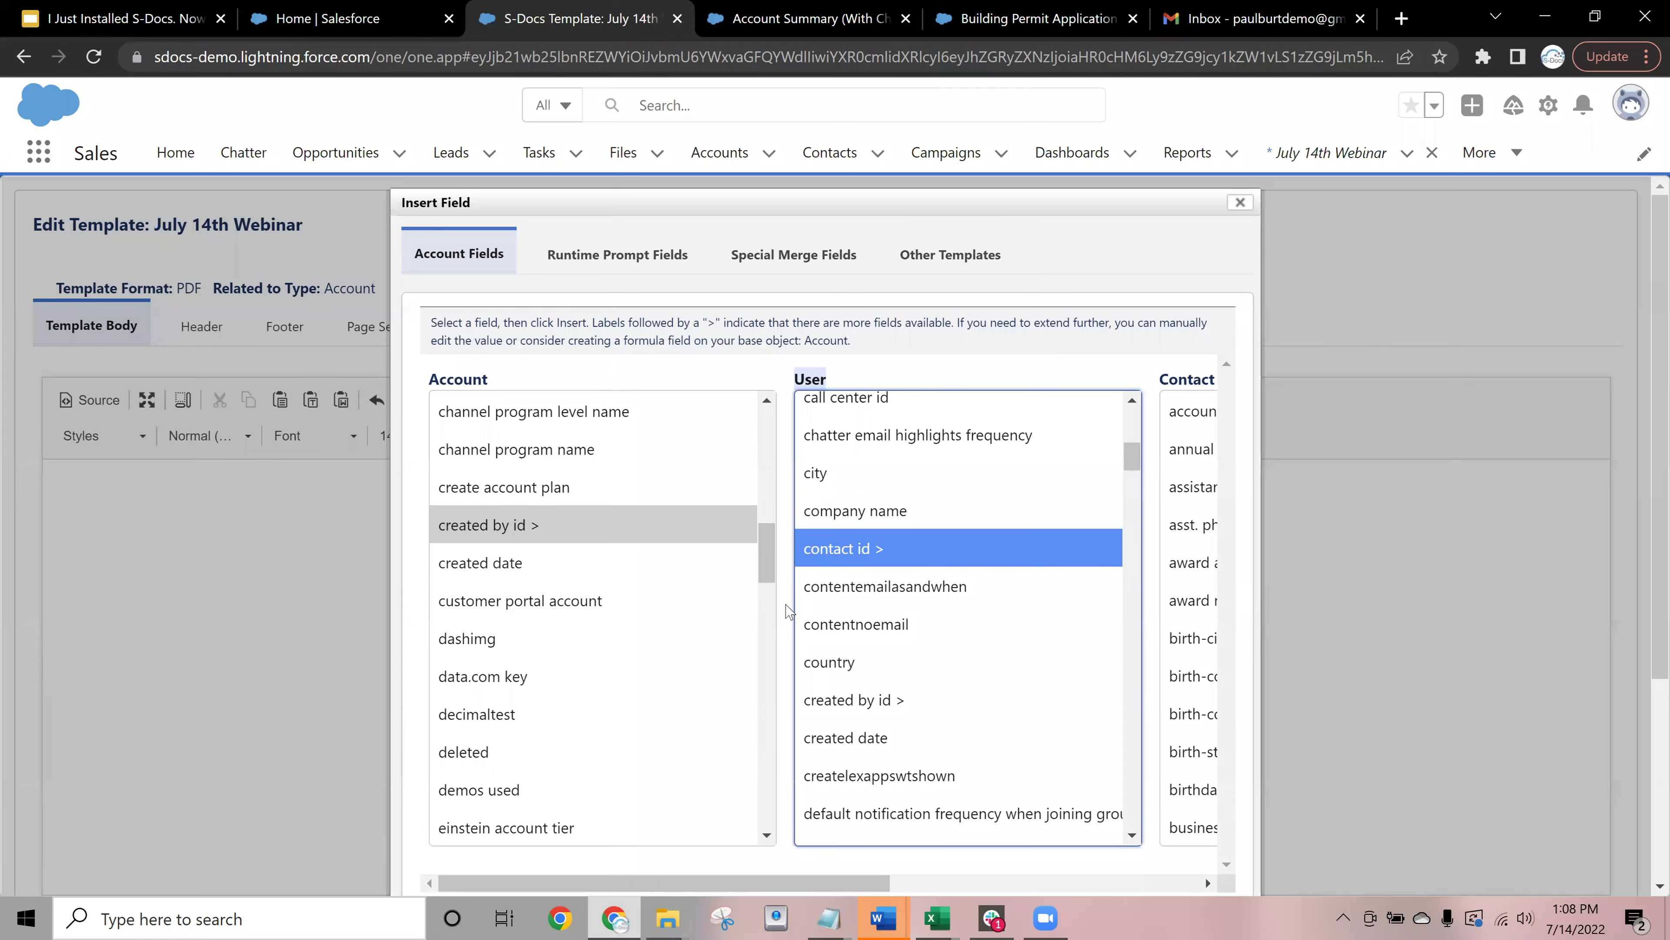
scroll(789, 611, down, 4)
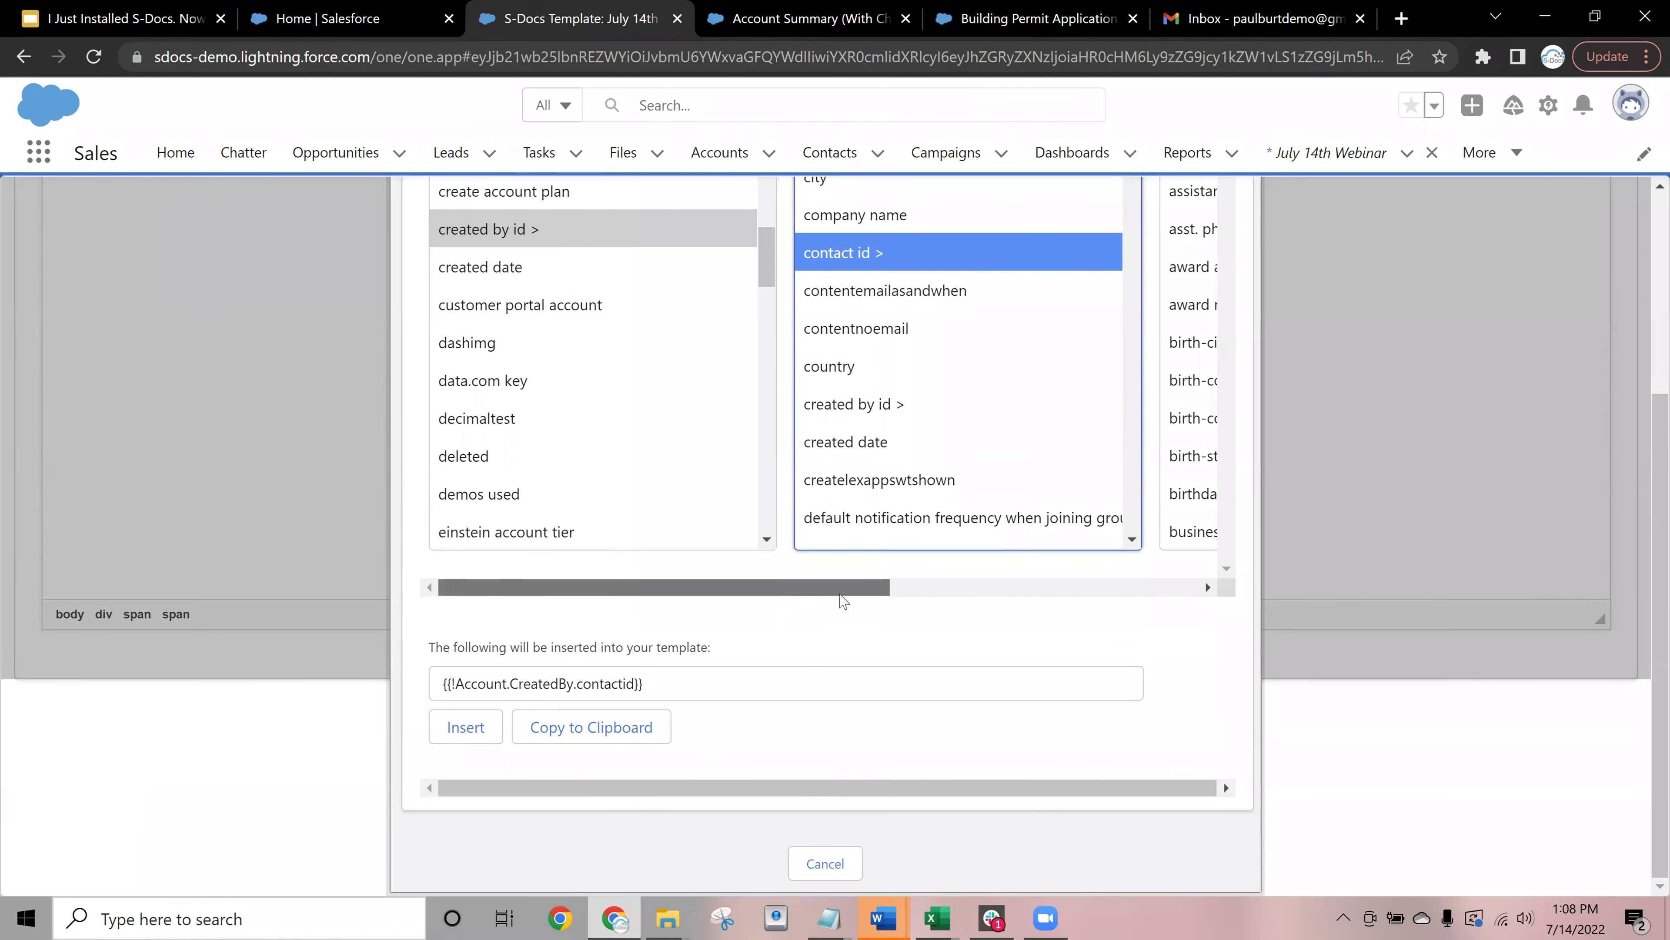
Insert the contact's annual award merge field {{!Account.CreatedBy.Contact.annual_award__c #,###}} on the line below the account name
drag(842, 589, 1072, 589)
scroll(1178, 436, up, 3)
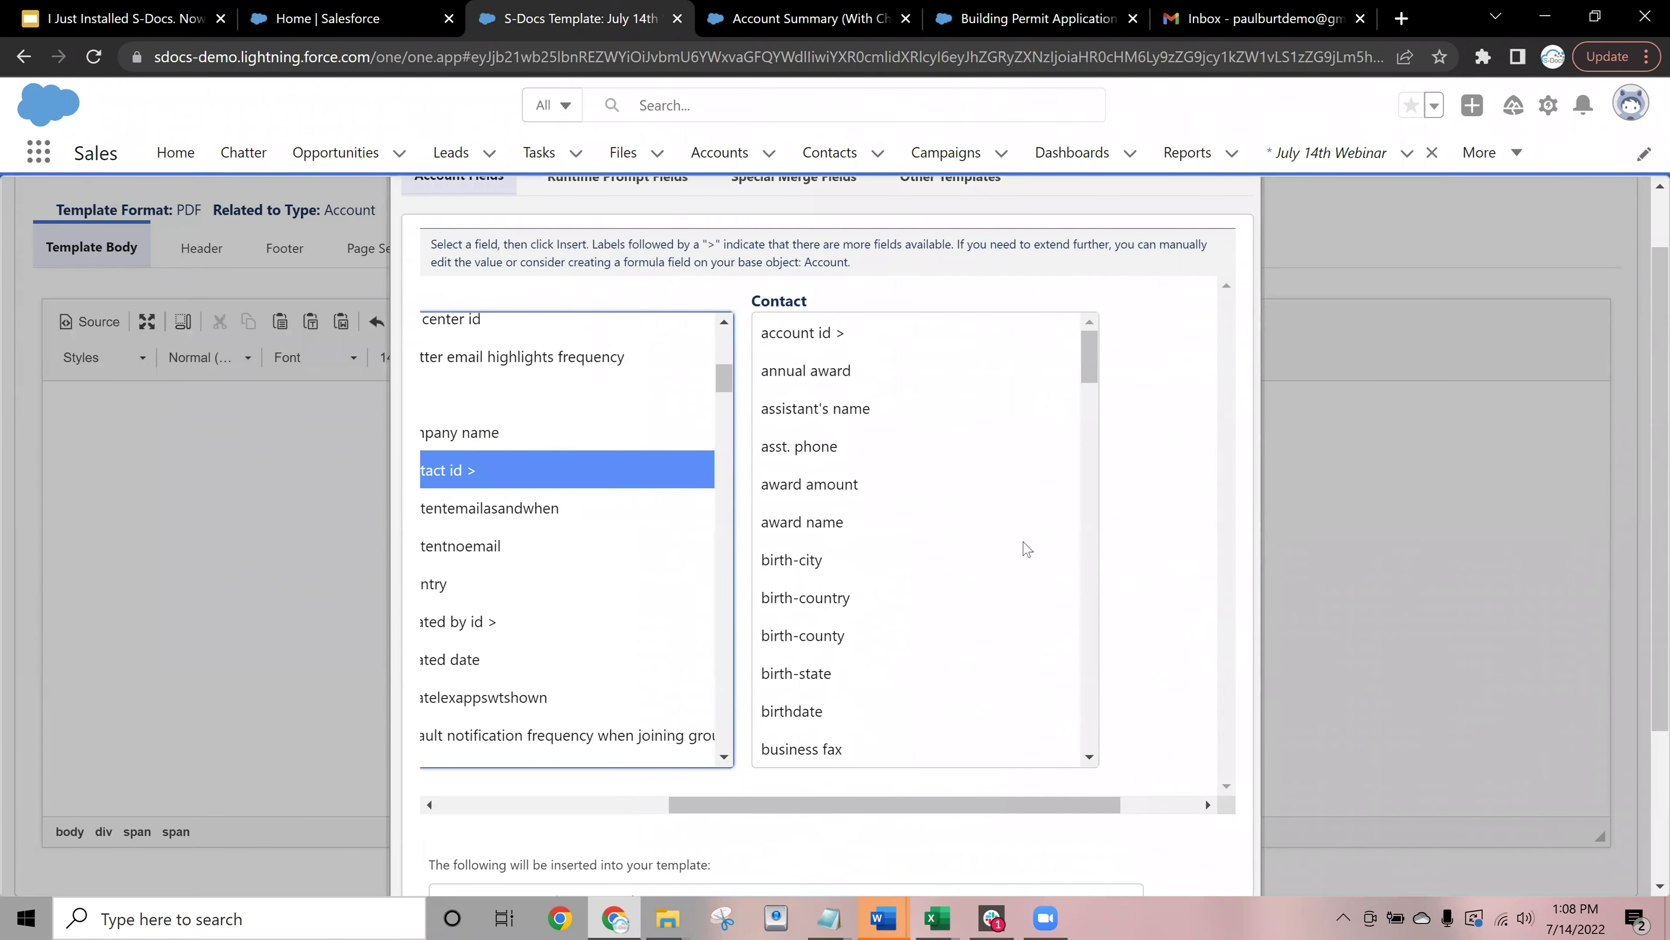
click(828, 372)
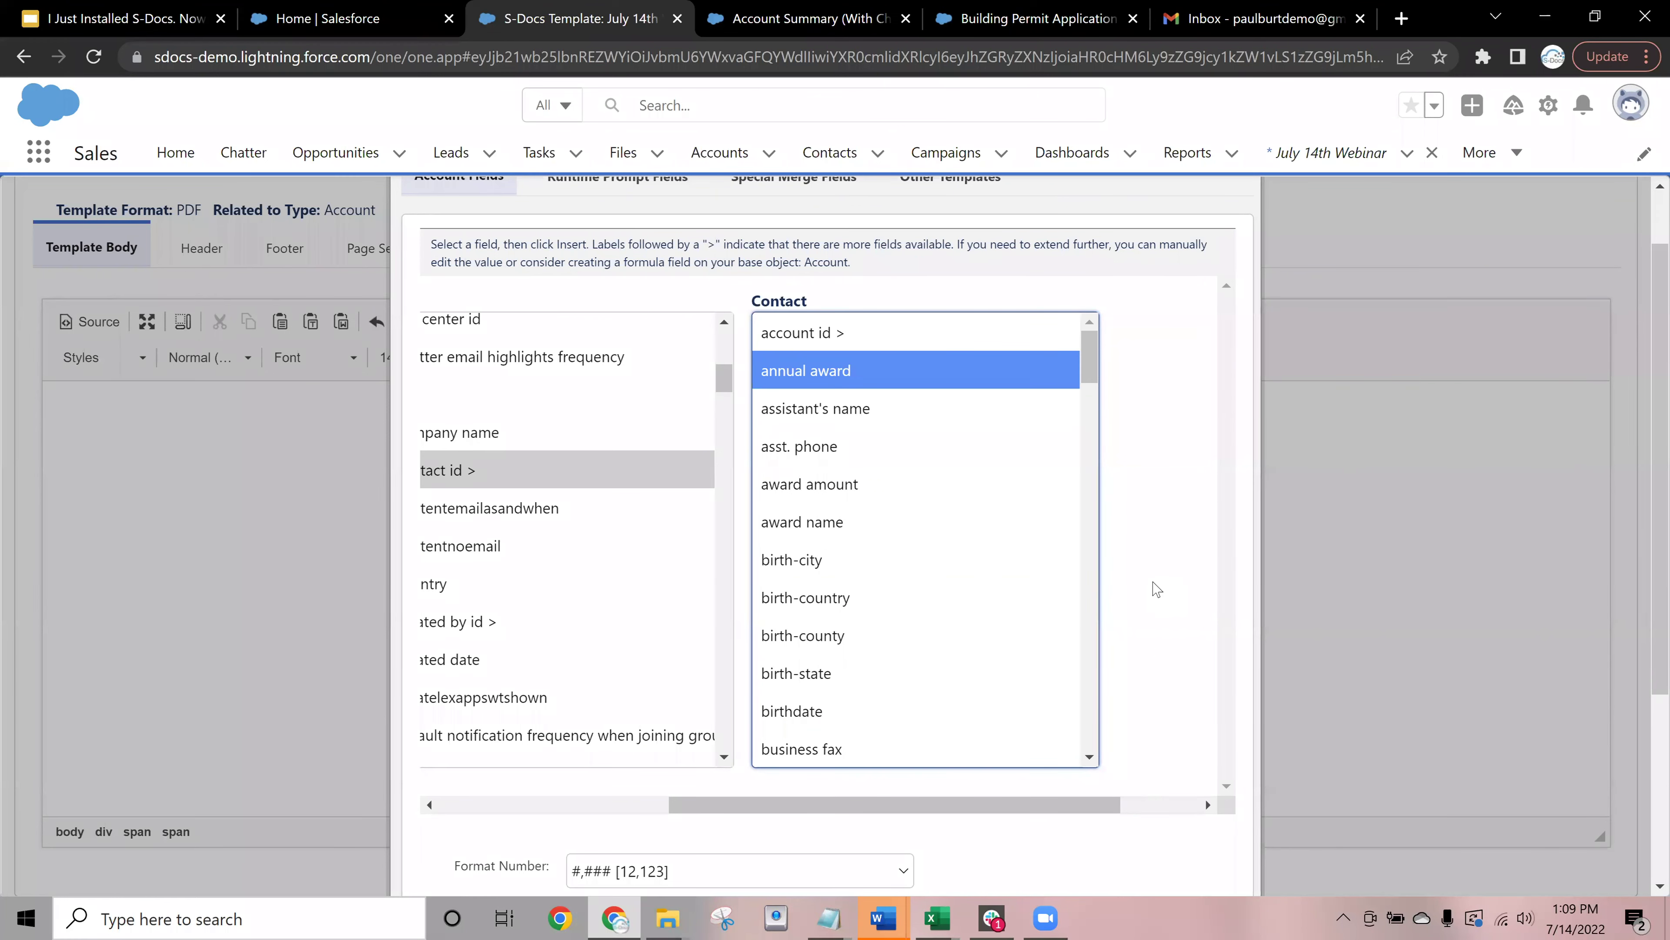
scroll(1156, 589, down, 5)
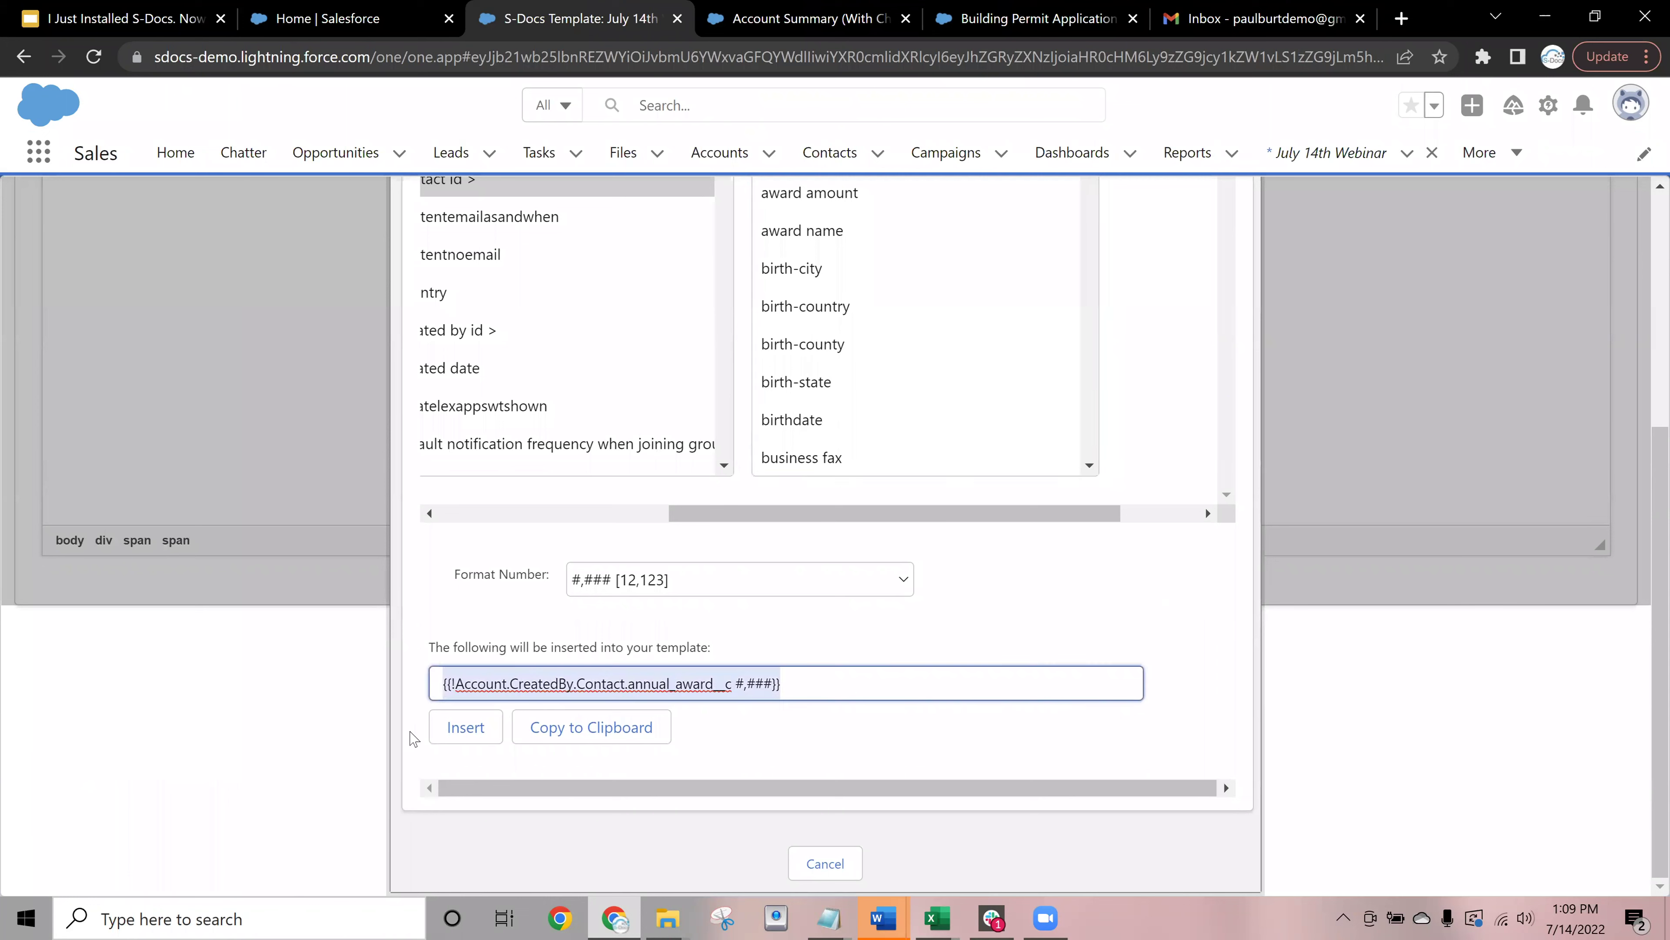
click(466, 727)
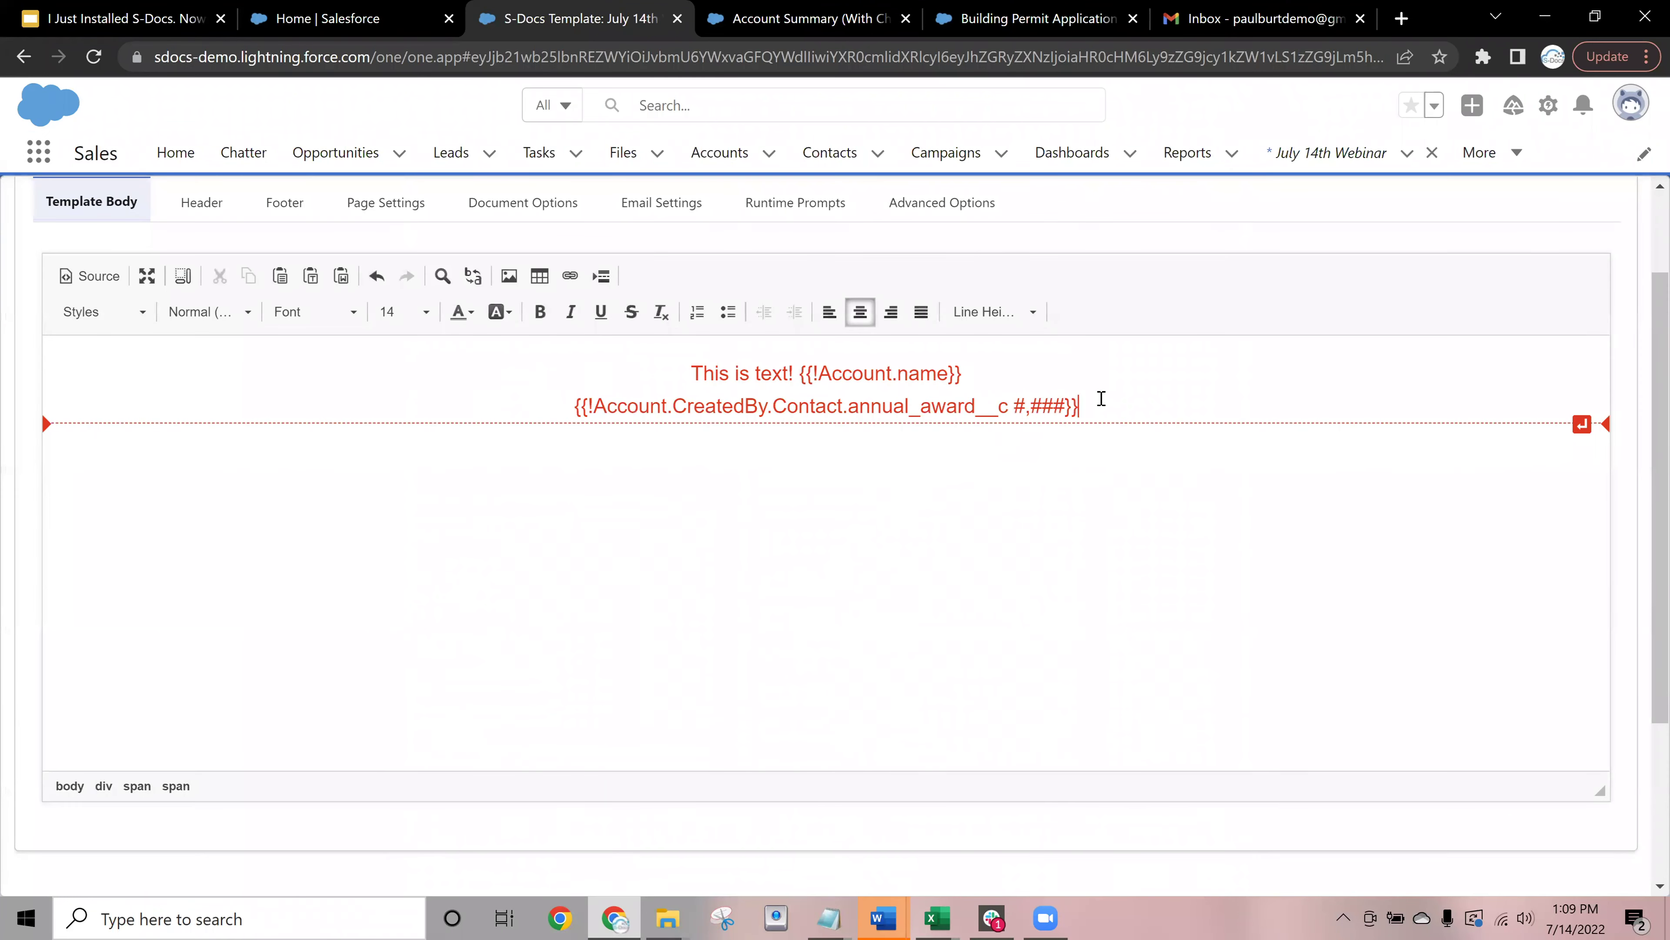
scroll(1111, 395, up, 2)
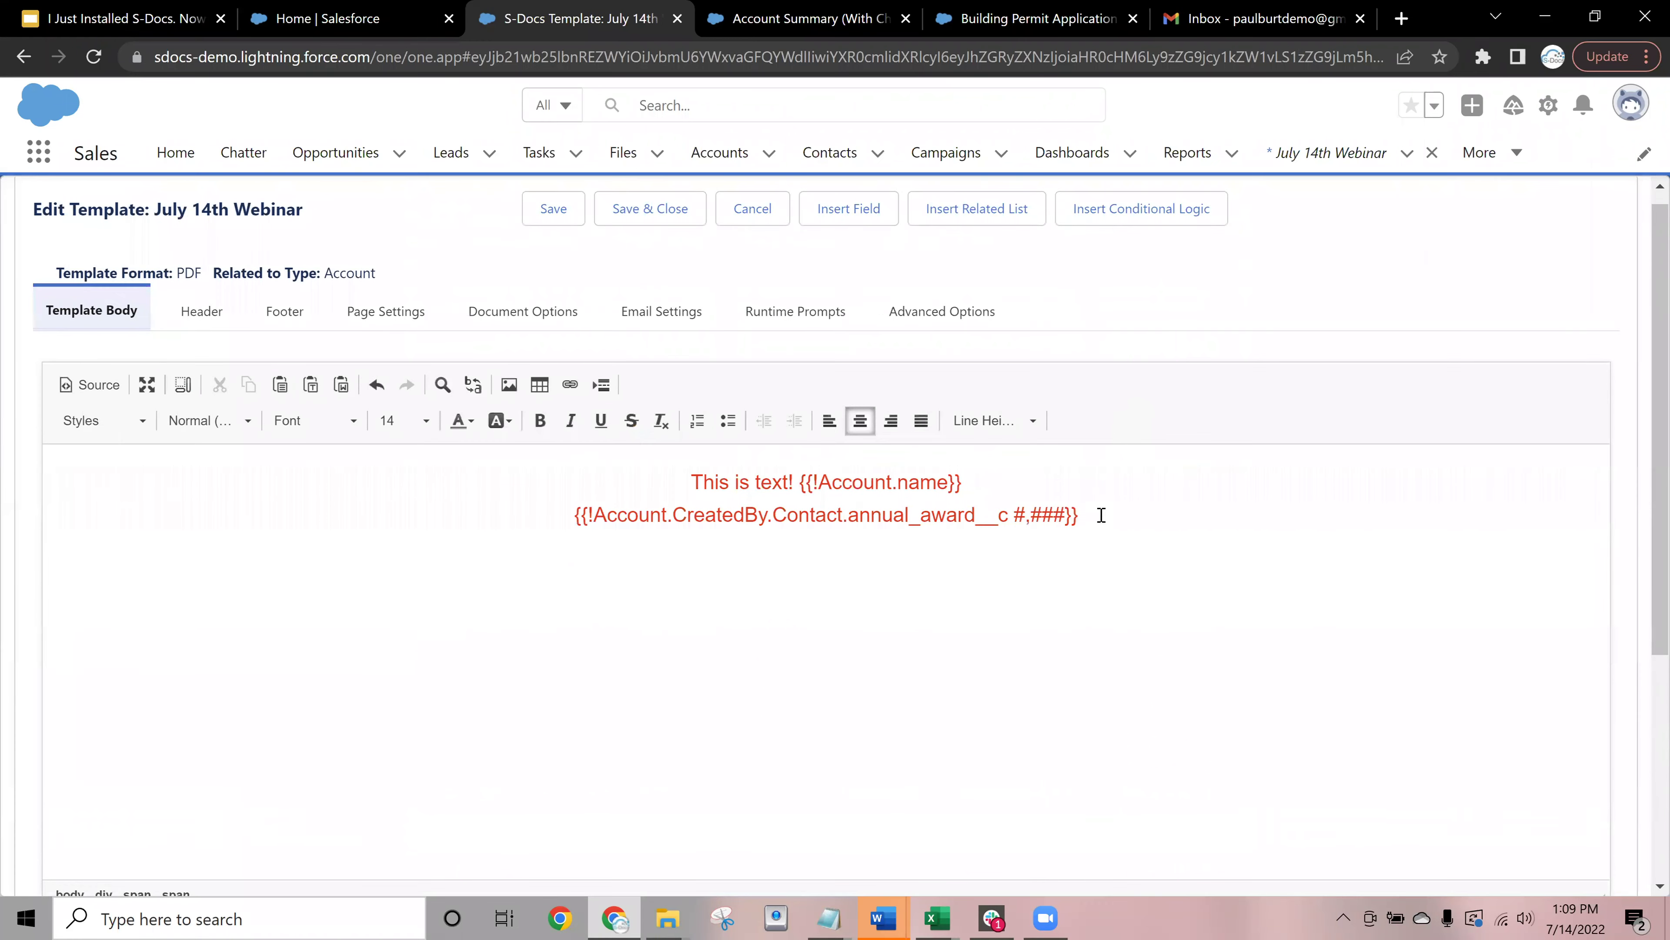
Add two new lines below the annual award field, left-align the last one and set its text color to black
key(Return)
key(Return)
click(828, 419)
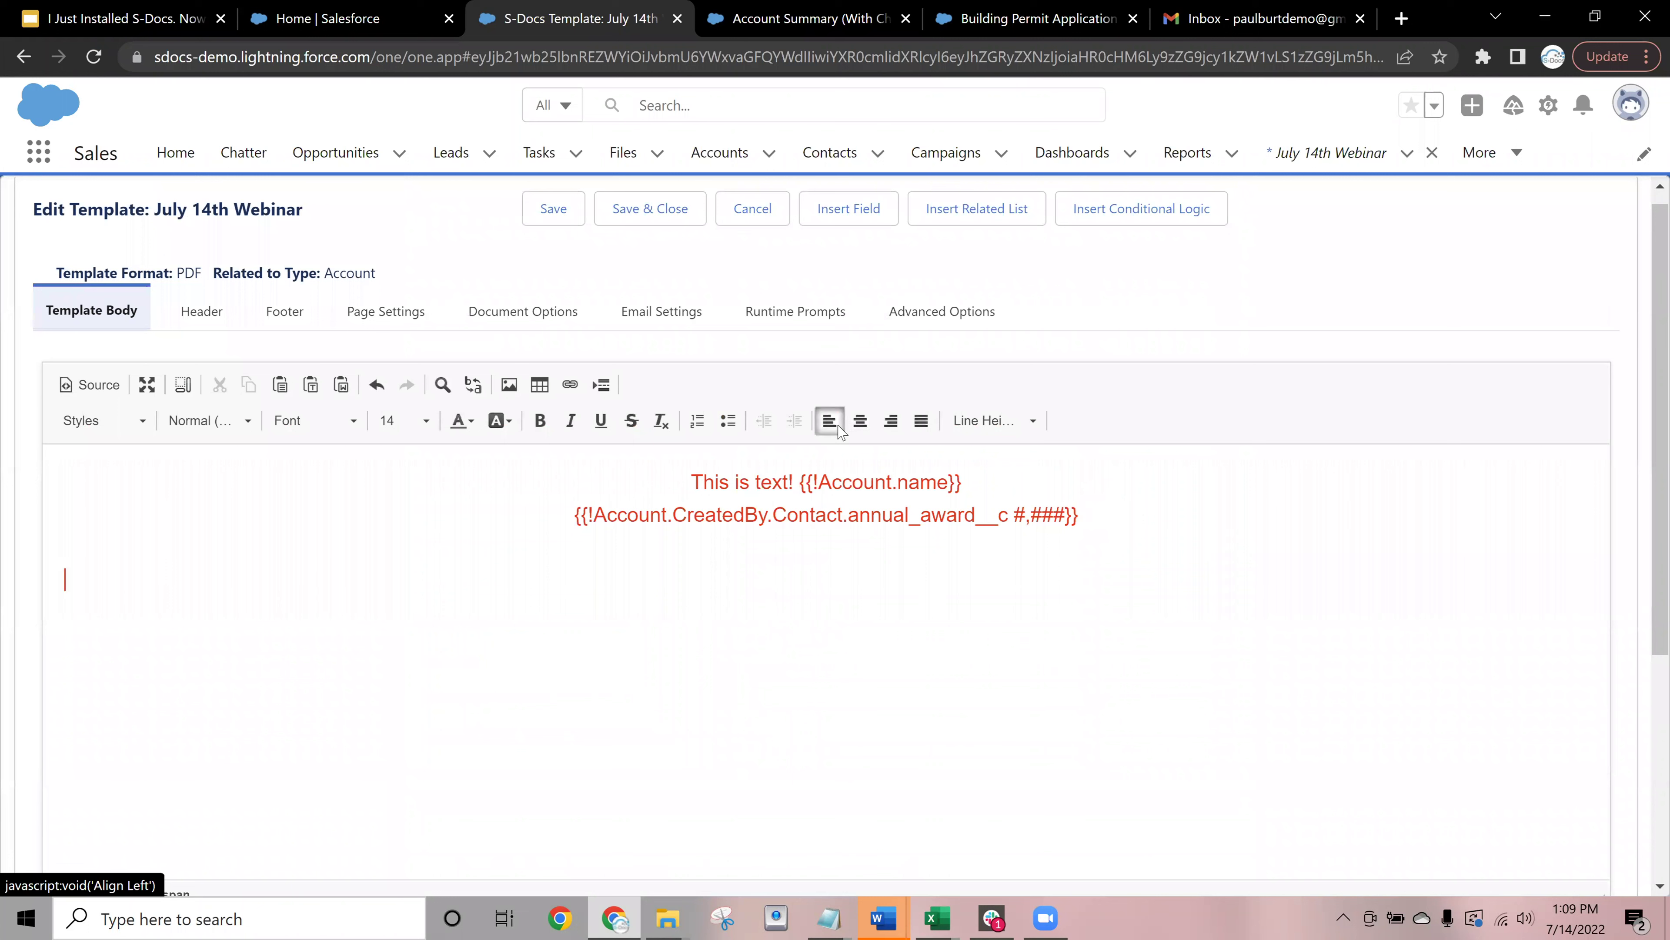
click(468, 421)
click(459, 478)
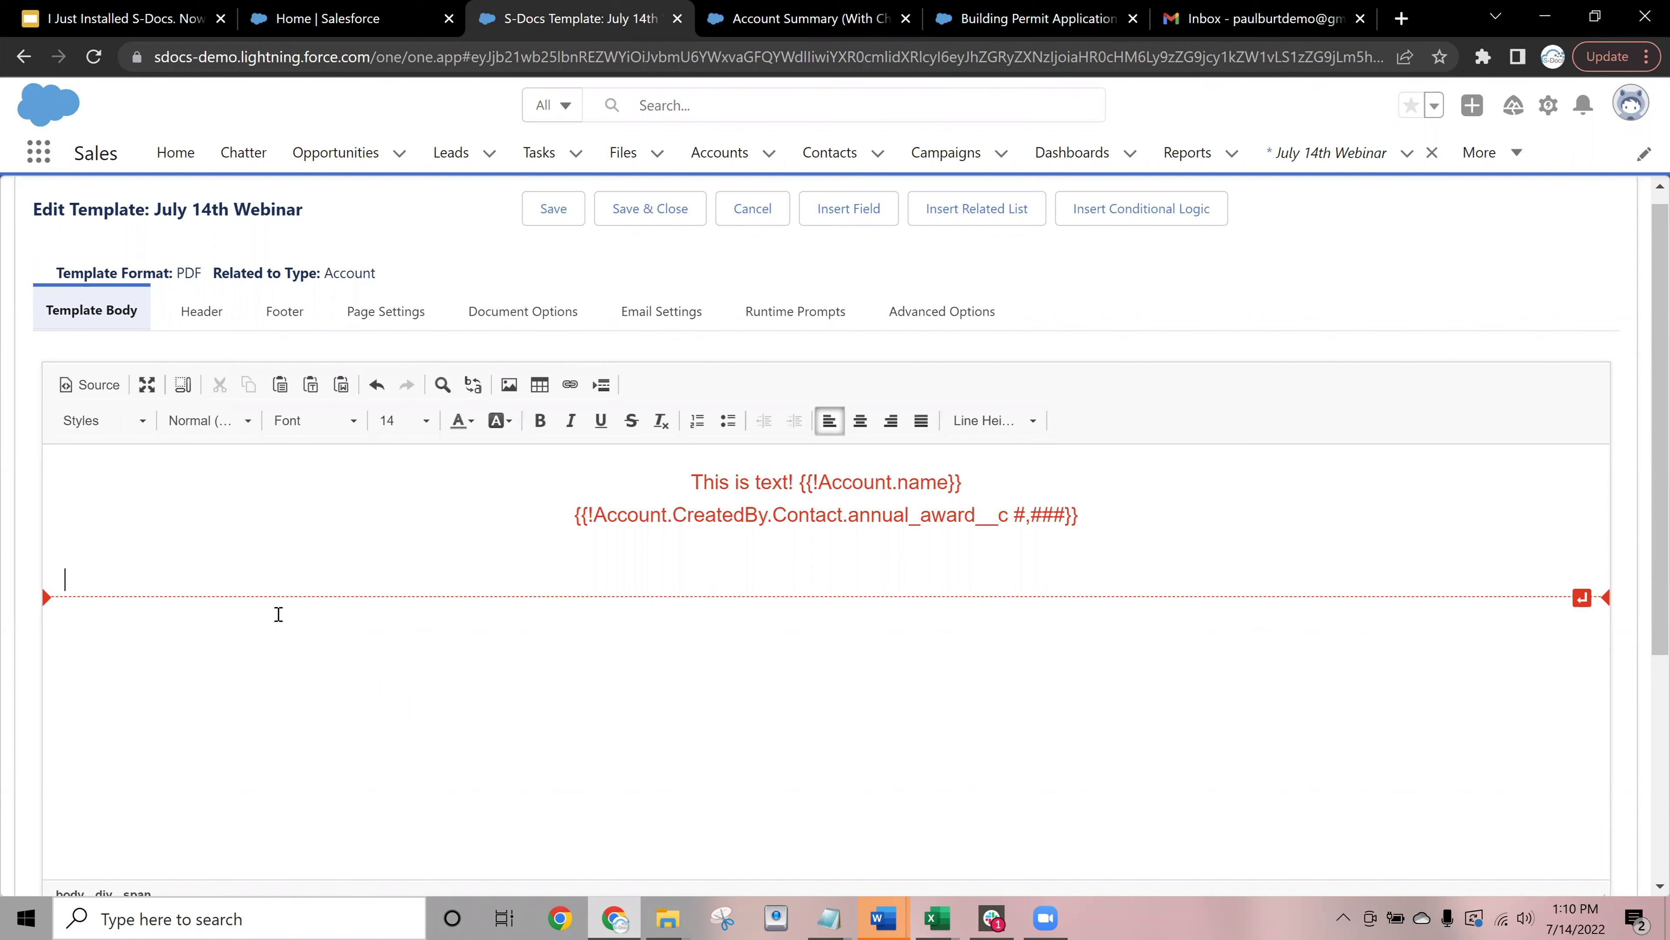
key(Delete)
Start inserting a related list at the new line and choose contacts as the account's related list
click(1043, 224)
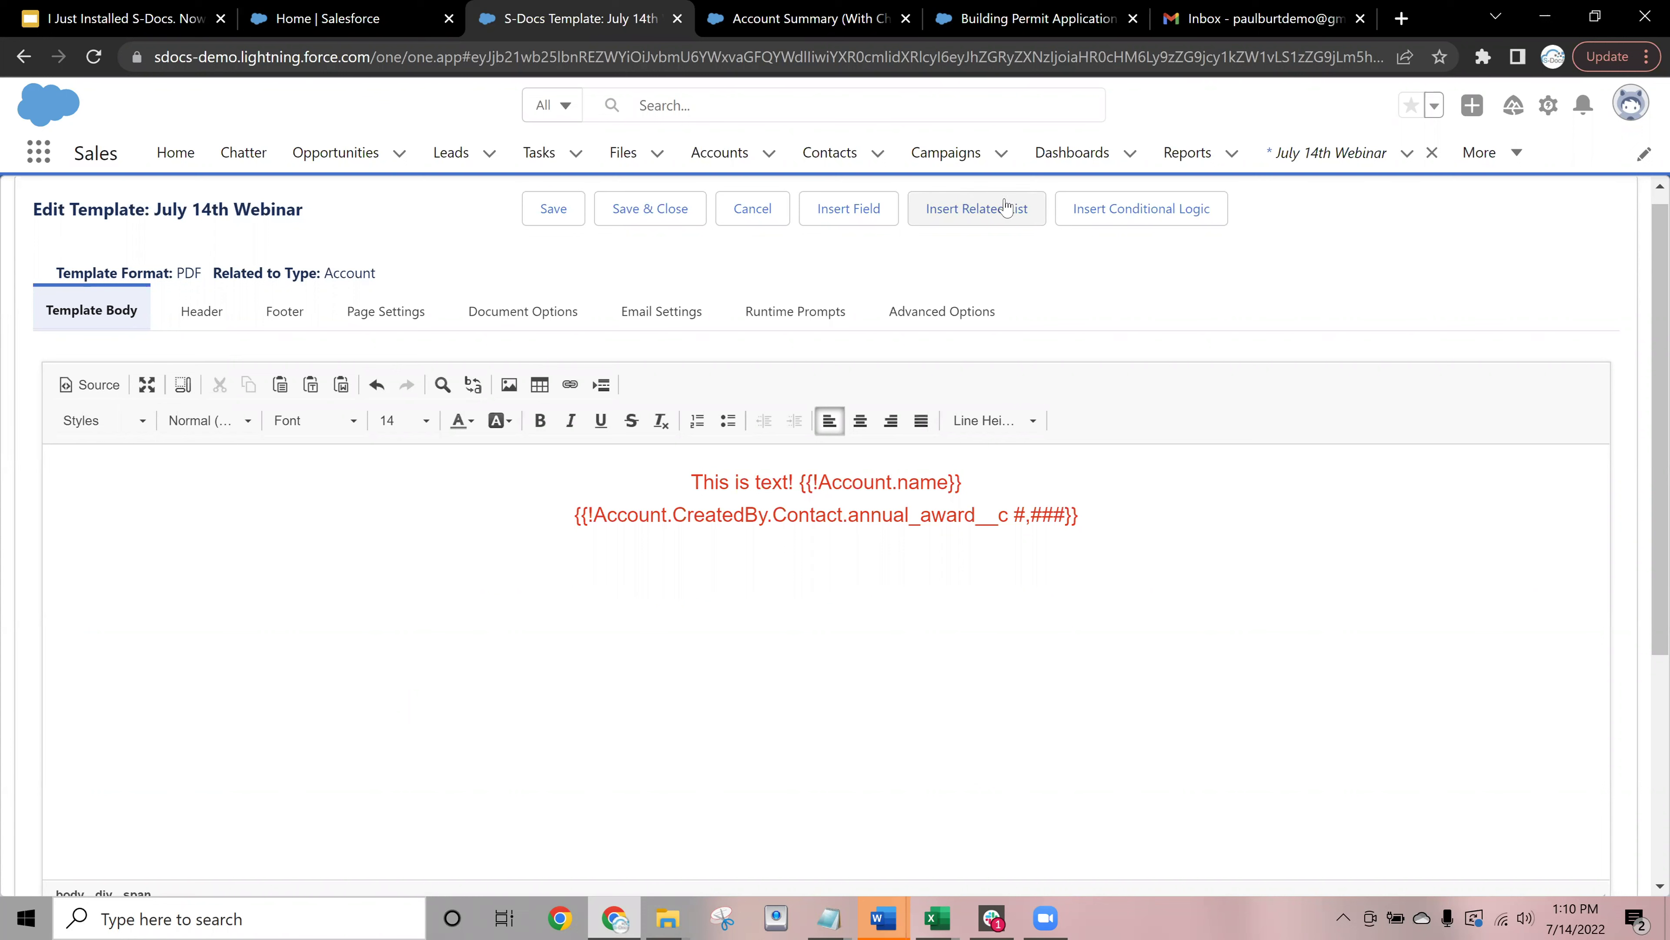
click(941, 220)
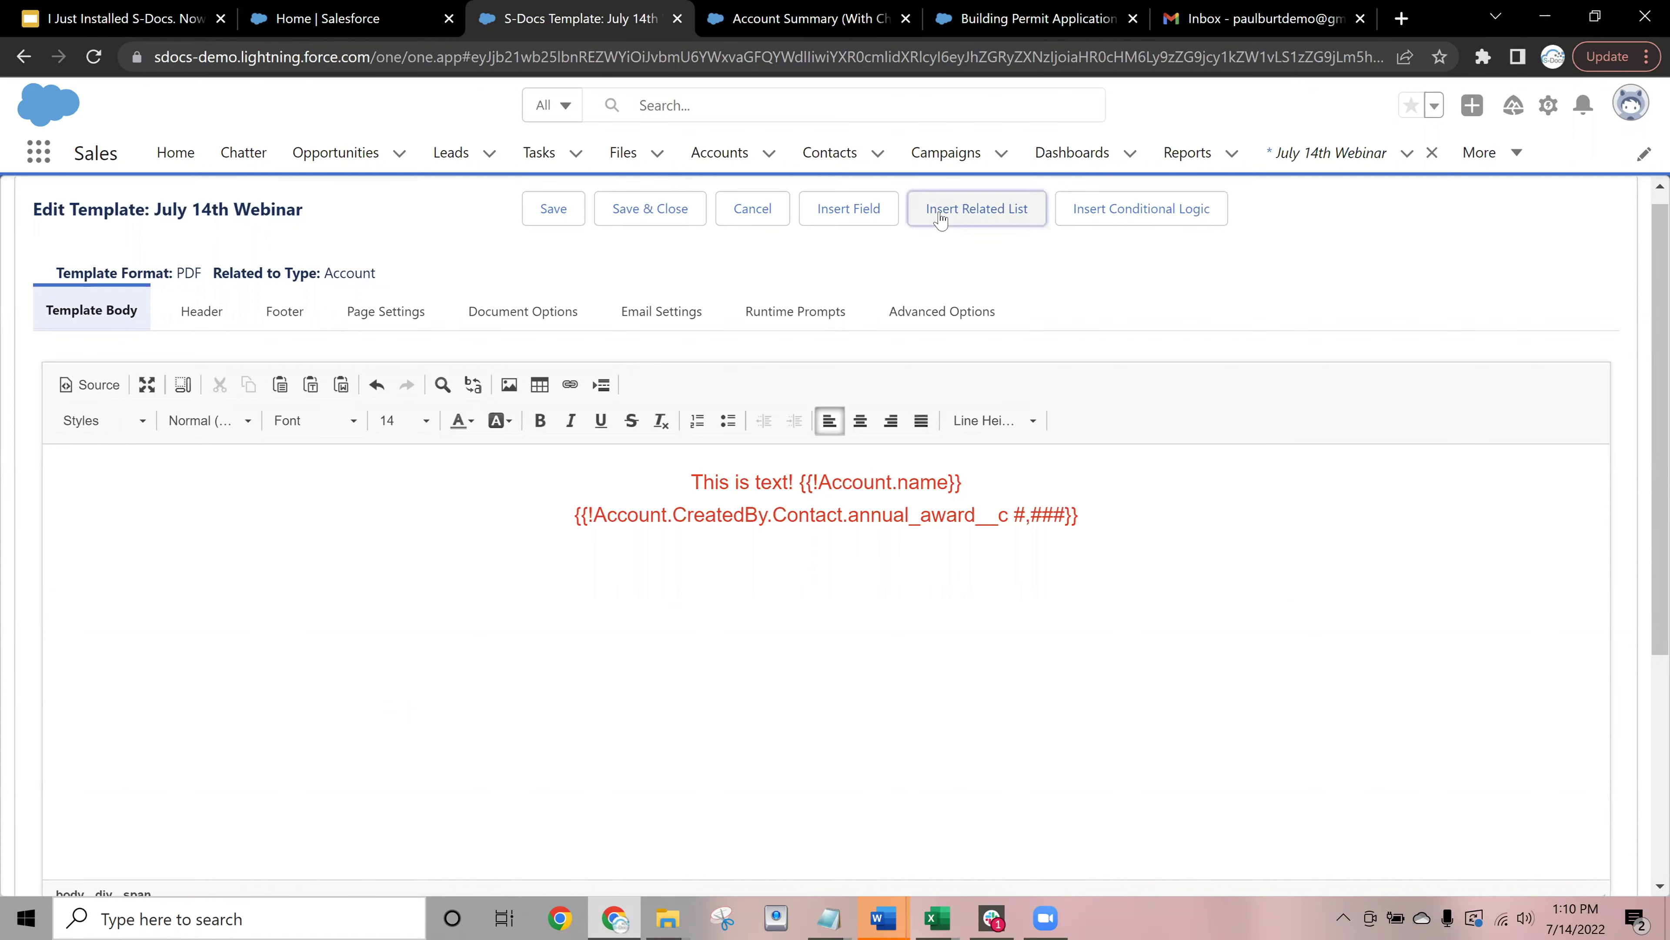
scroll(894, 375, down, 5)
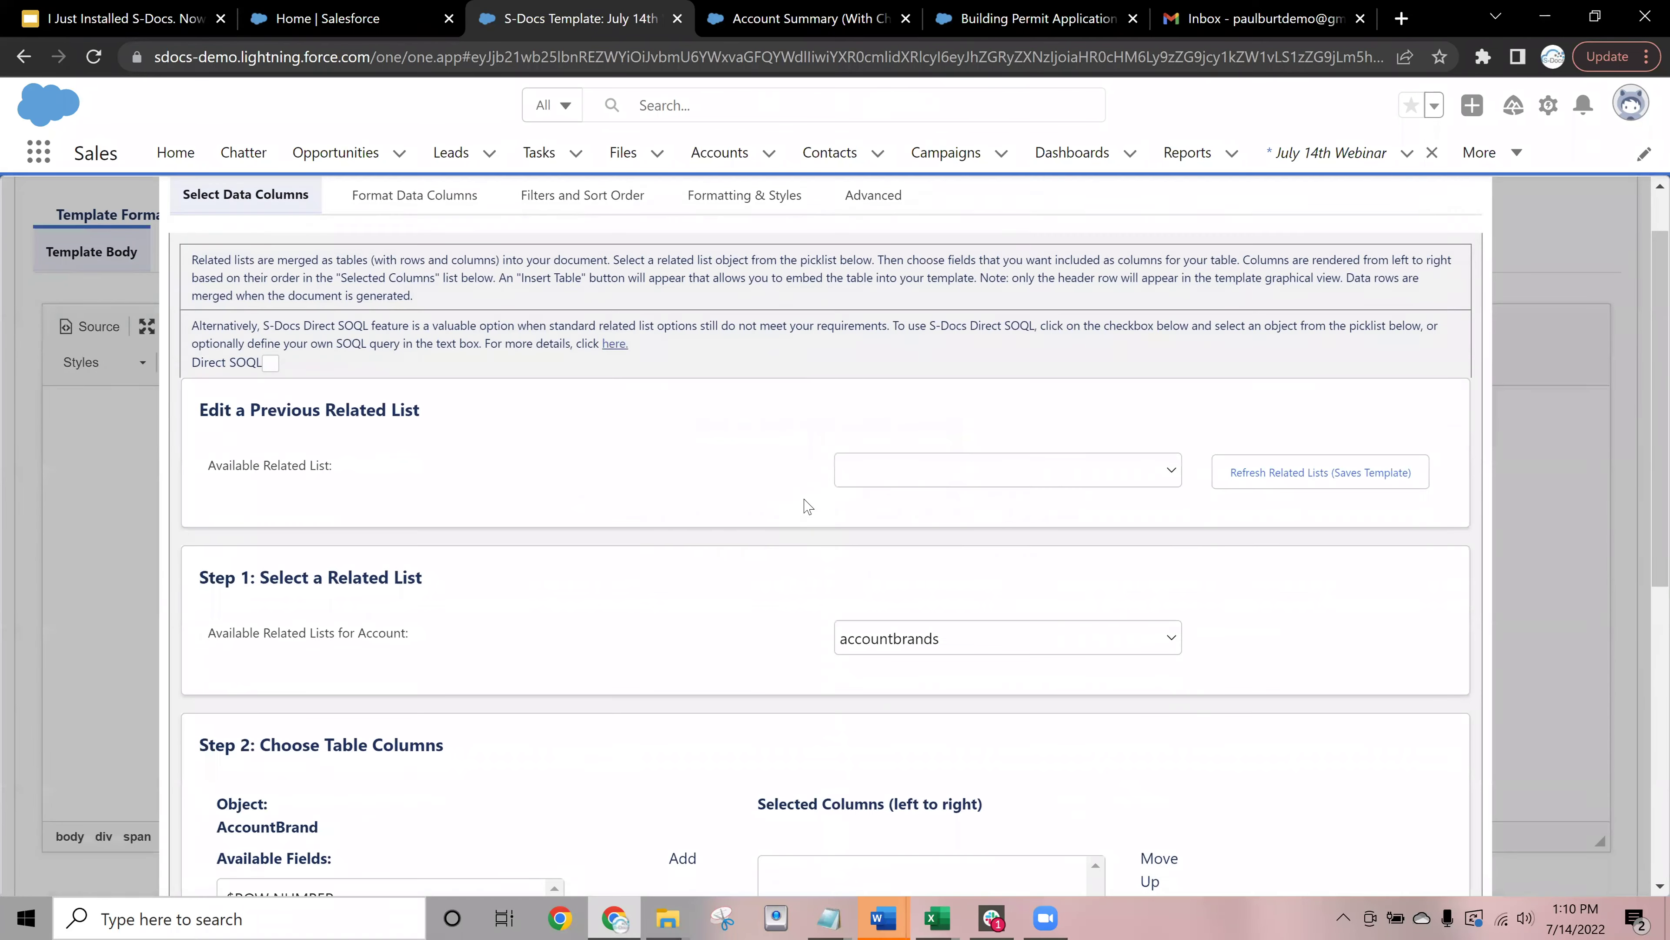
click(895, 375)
scroll(934, 559, down, 3)
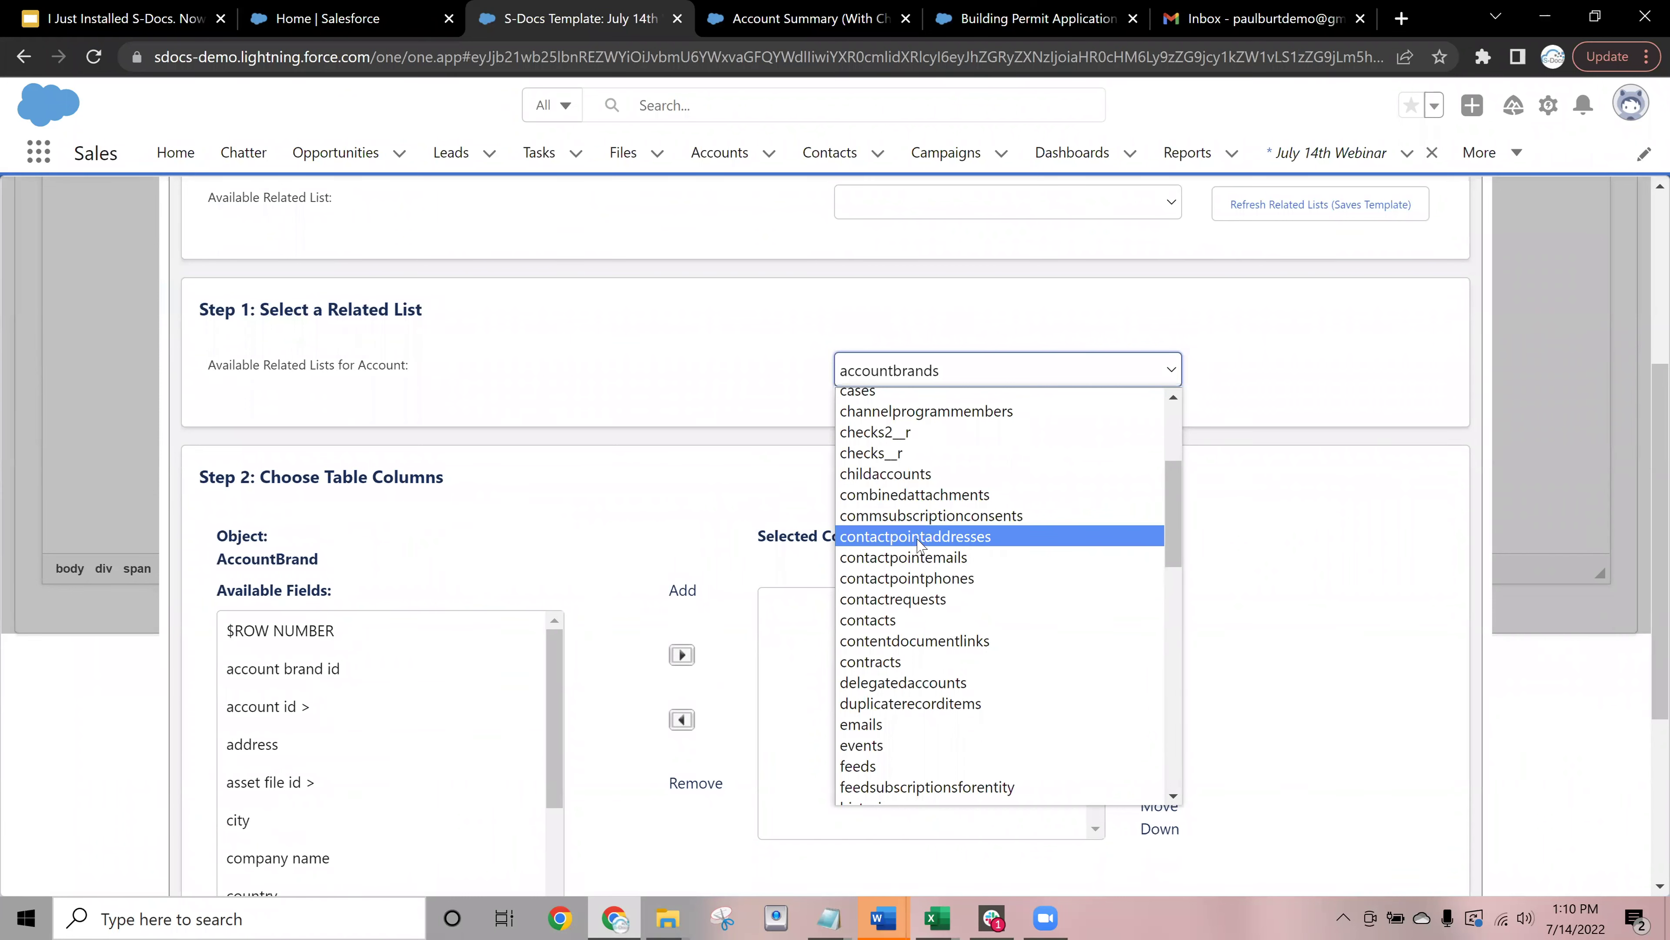
click(861, 622)
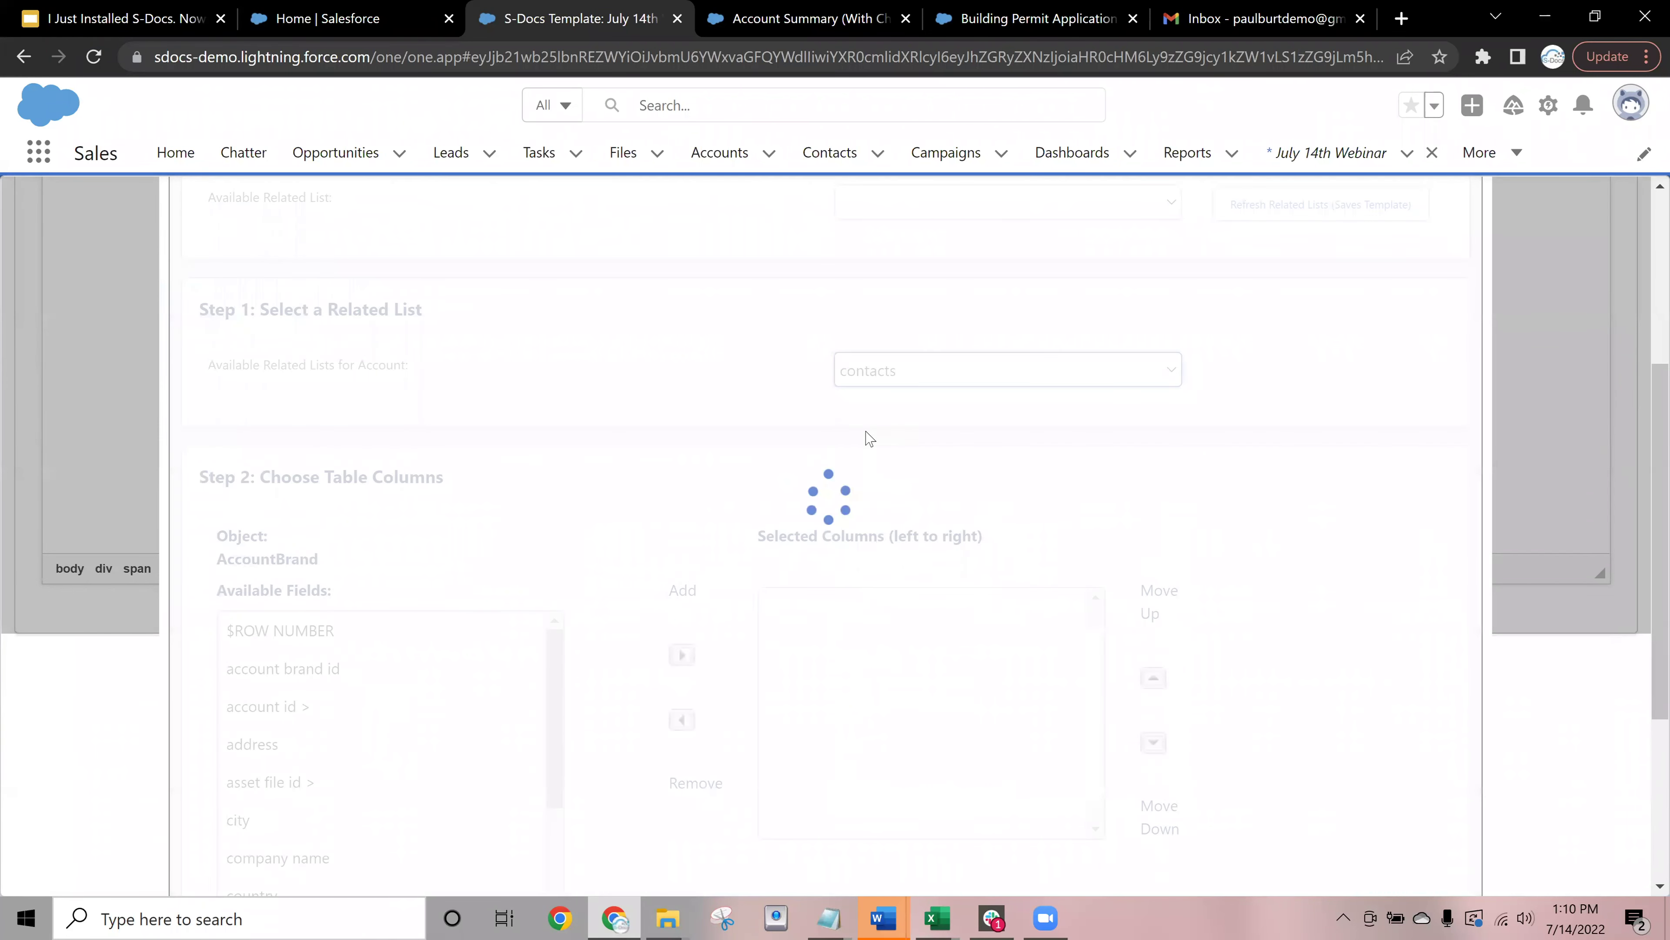
click(865, 387)
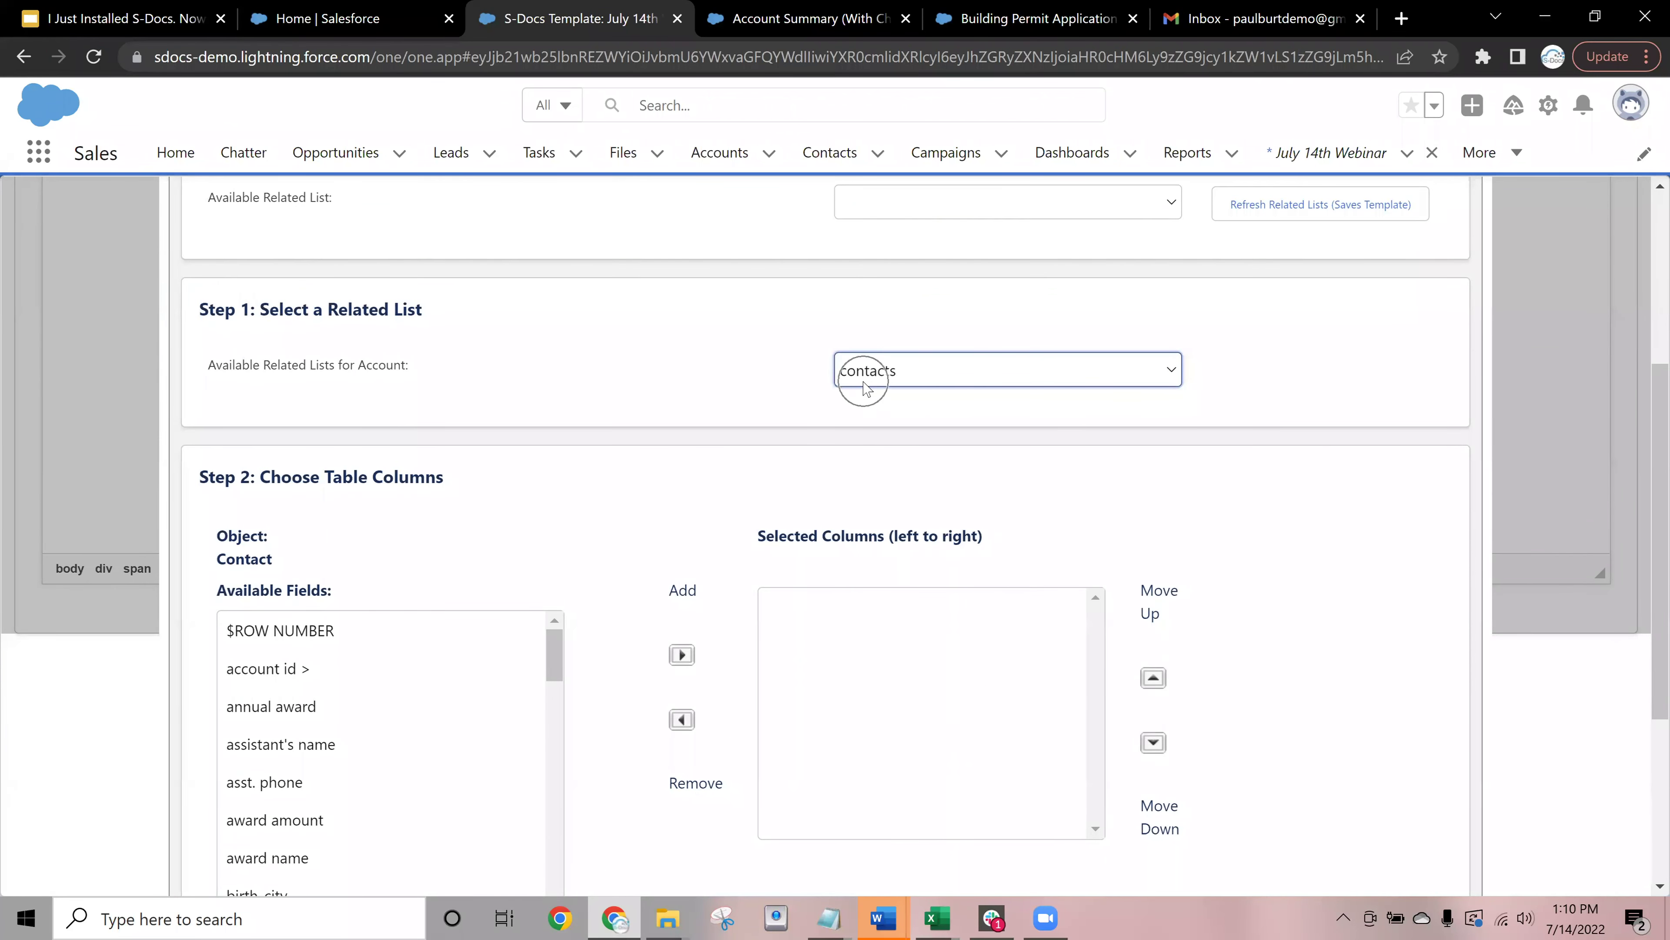
Add asst. phone, contact description and customer language as the columns of the contacts related list, in that order
scroll(636, 475, down, 3)
click(305, 574)
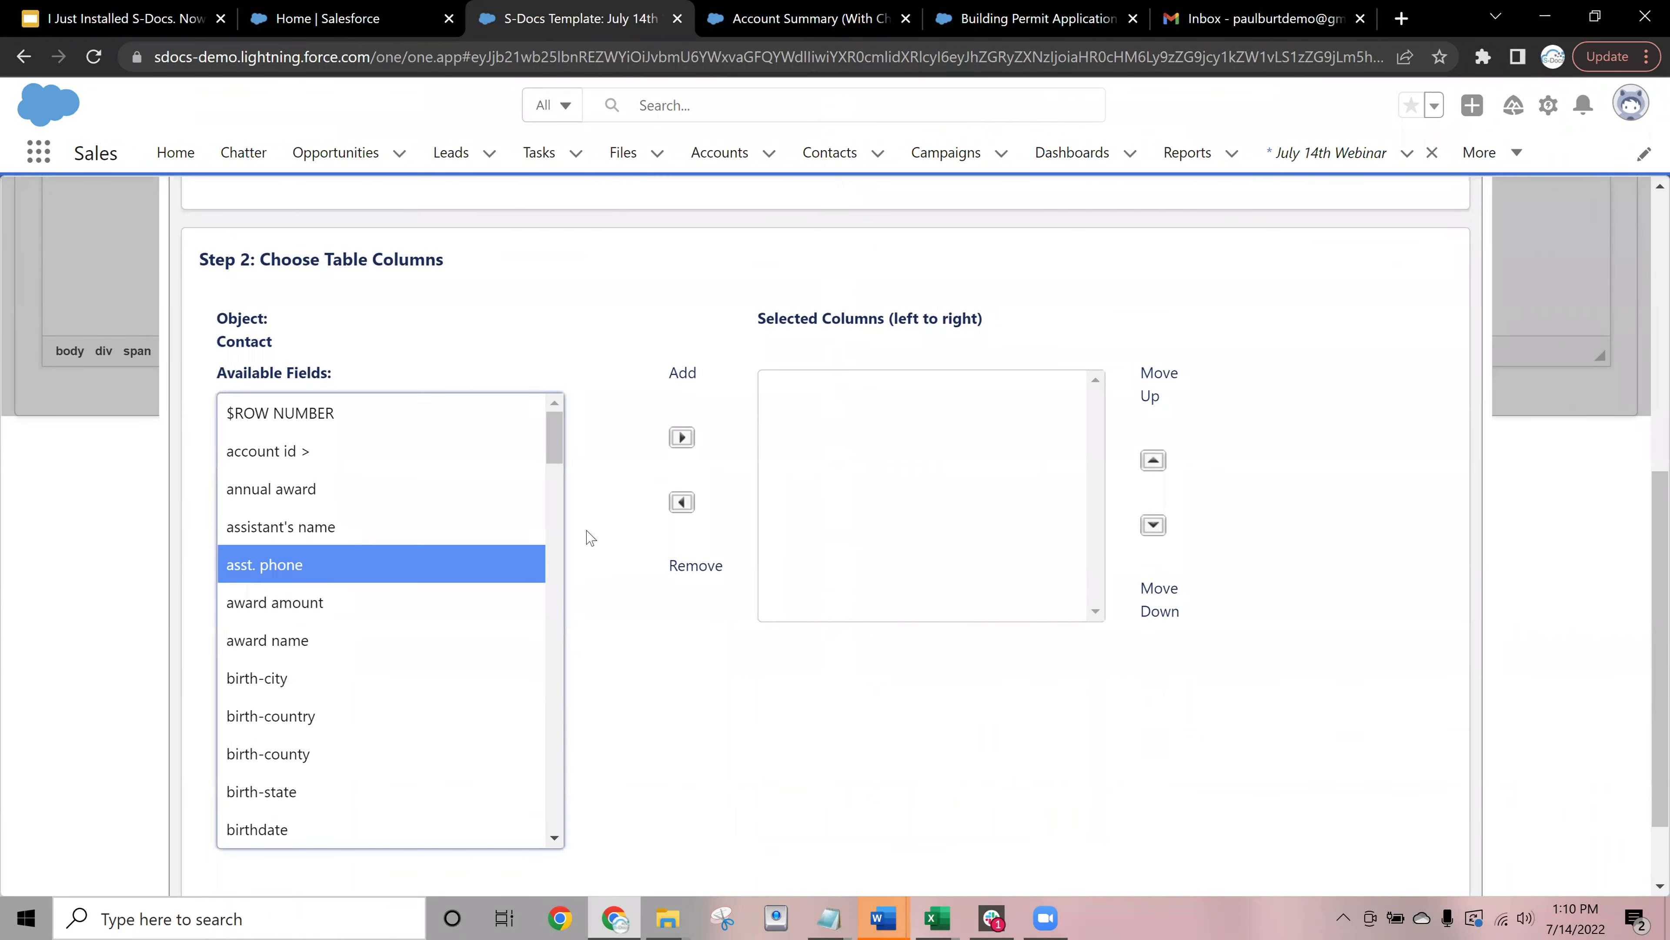
click(687, 436)
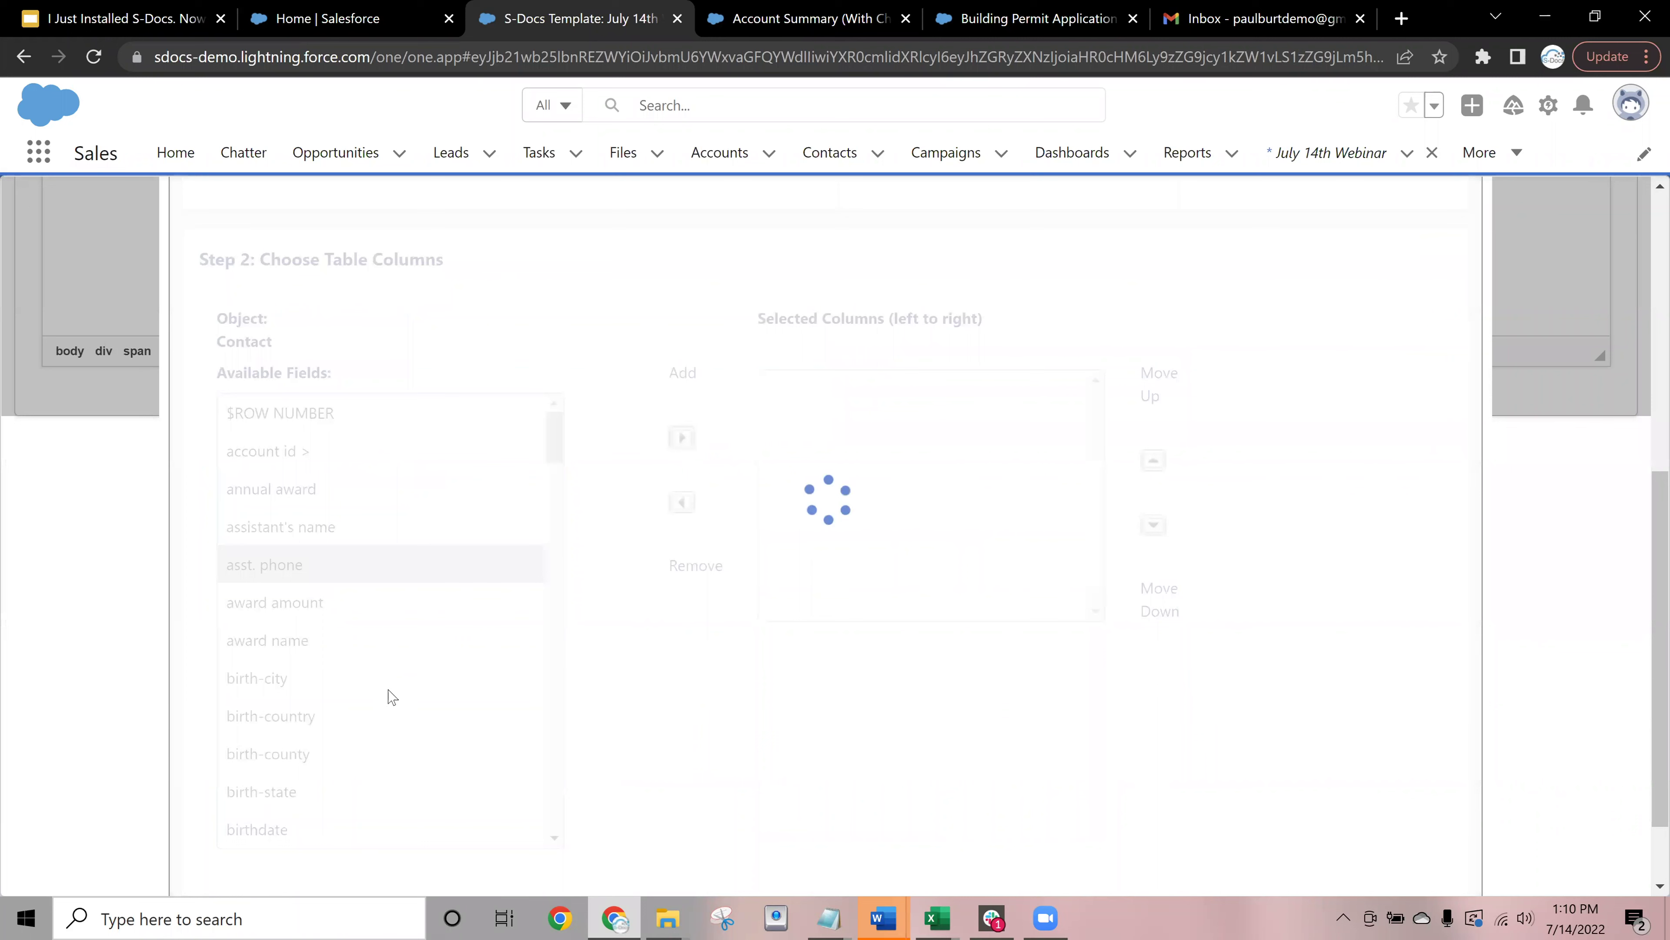
scroll(307, 722, down, 3)
click(307, 724)
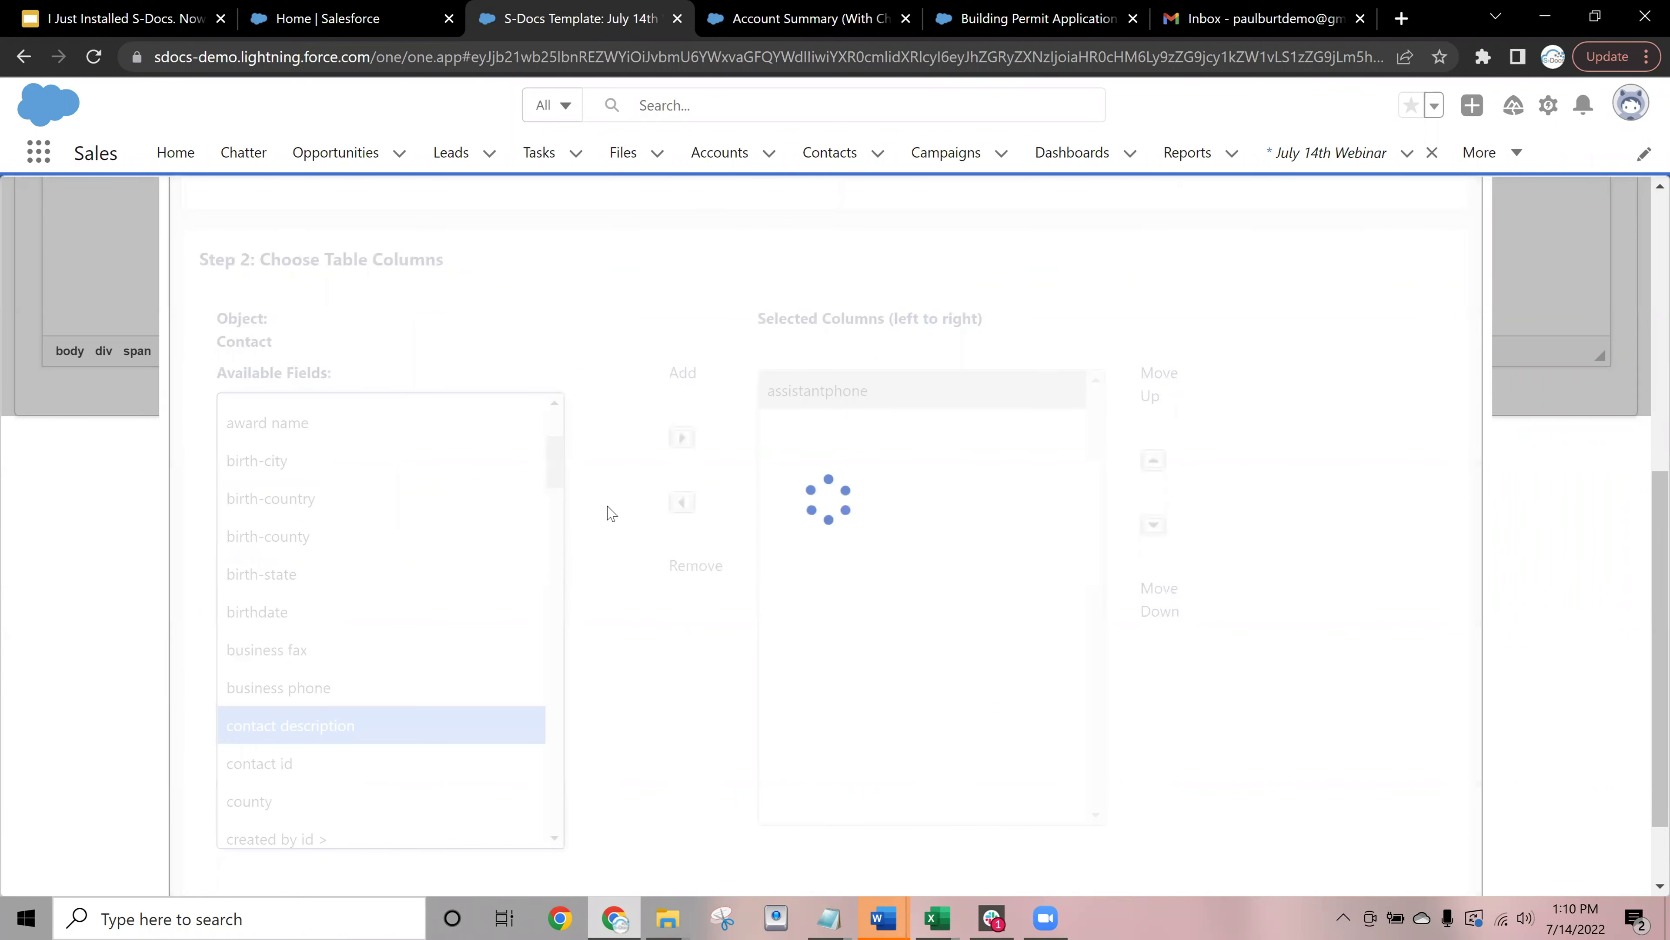
click(683, 438)
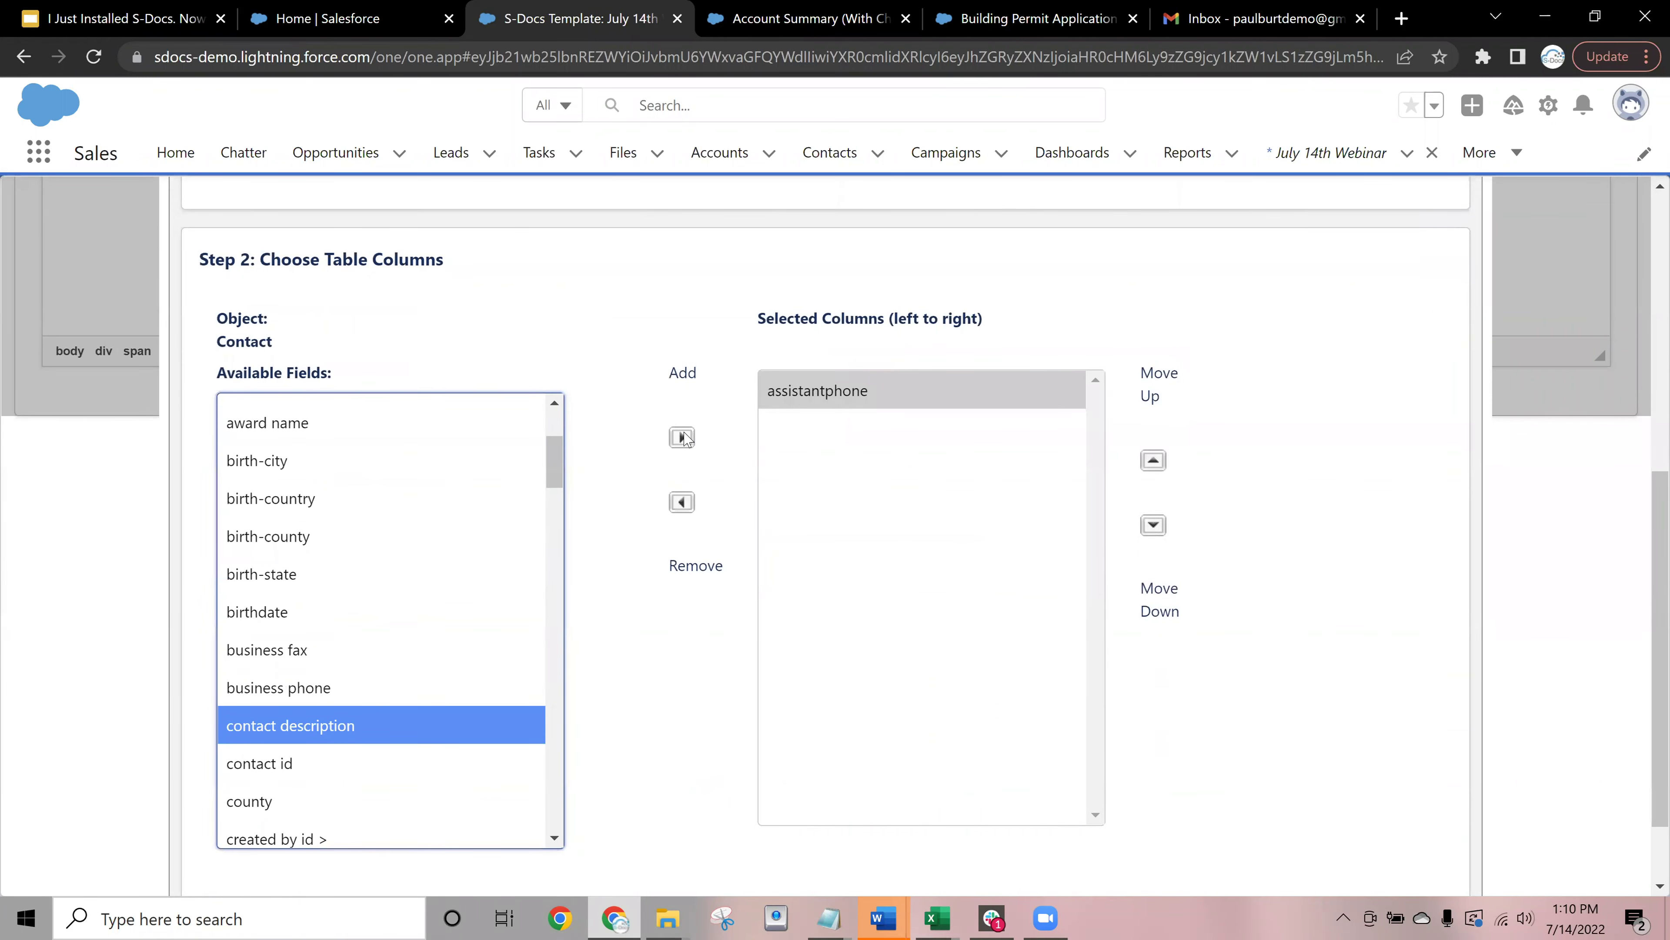
scroll(403, 653, down, 3)
click(328, 742)
click(682, 438)
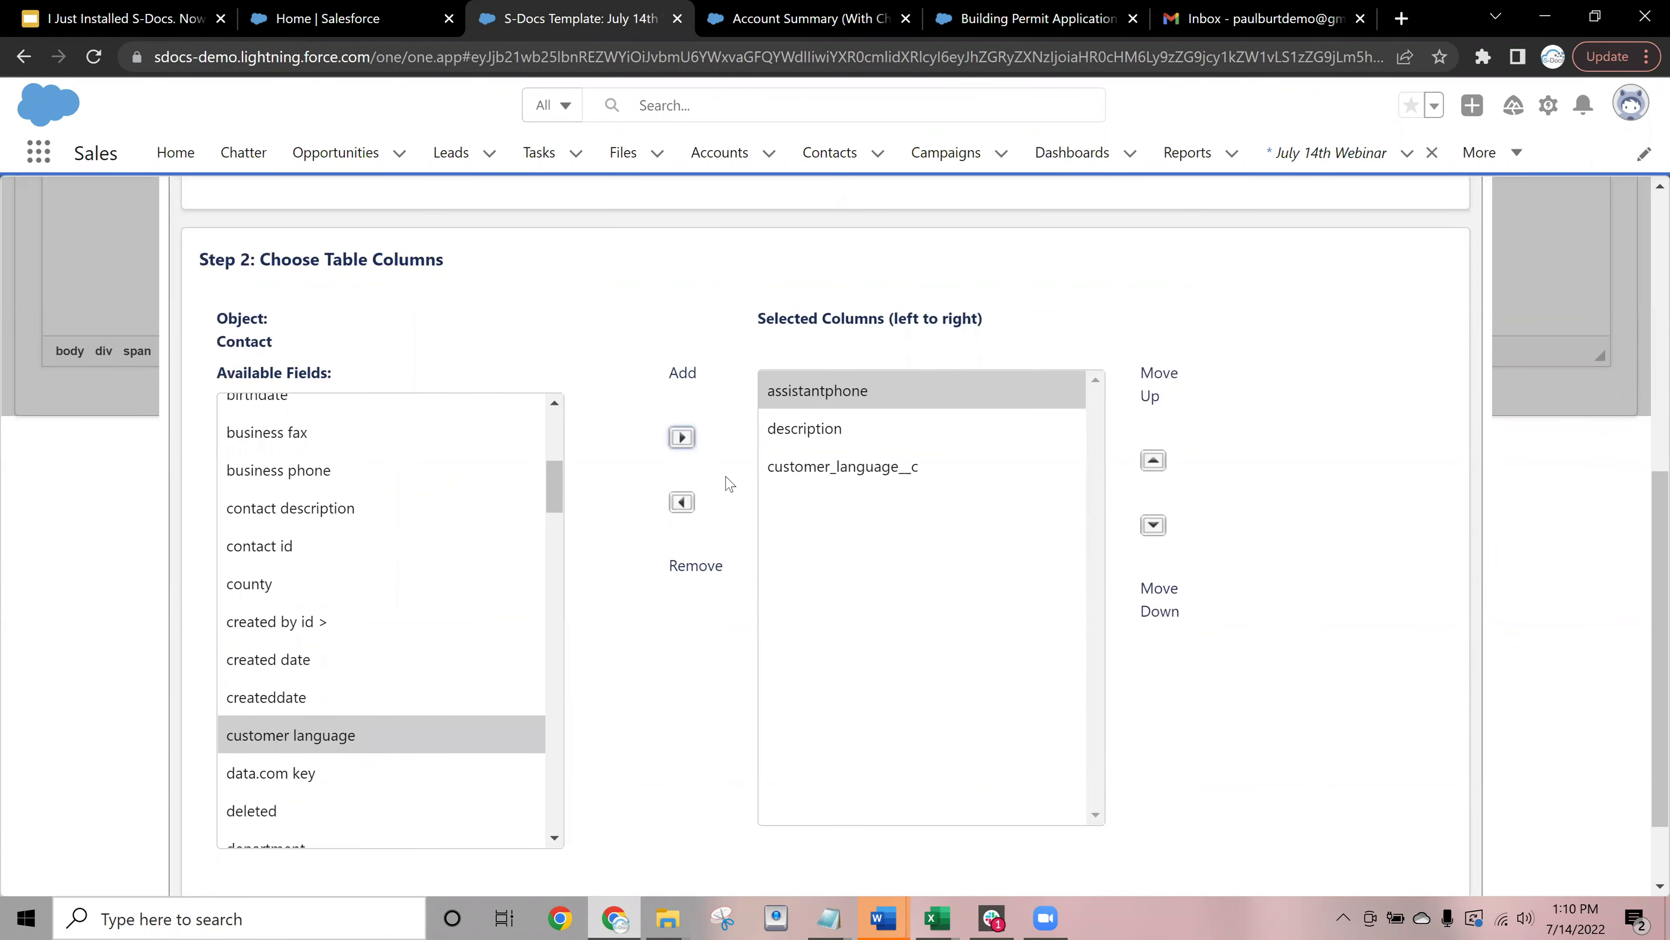
scroll(732, 495, up, 8)
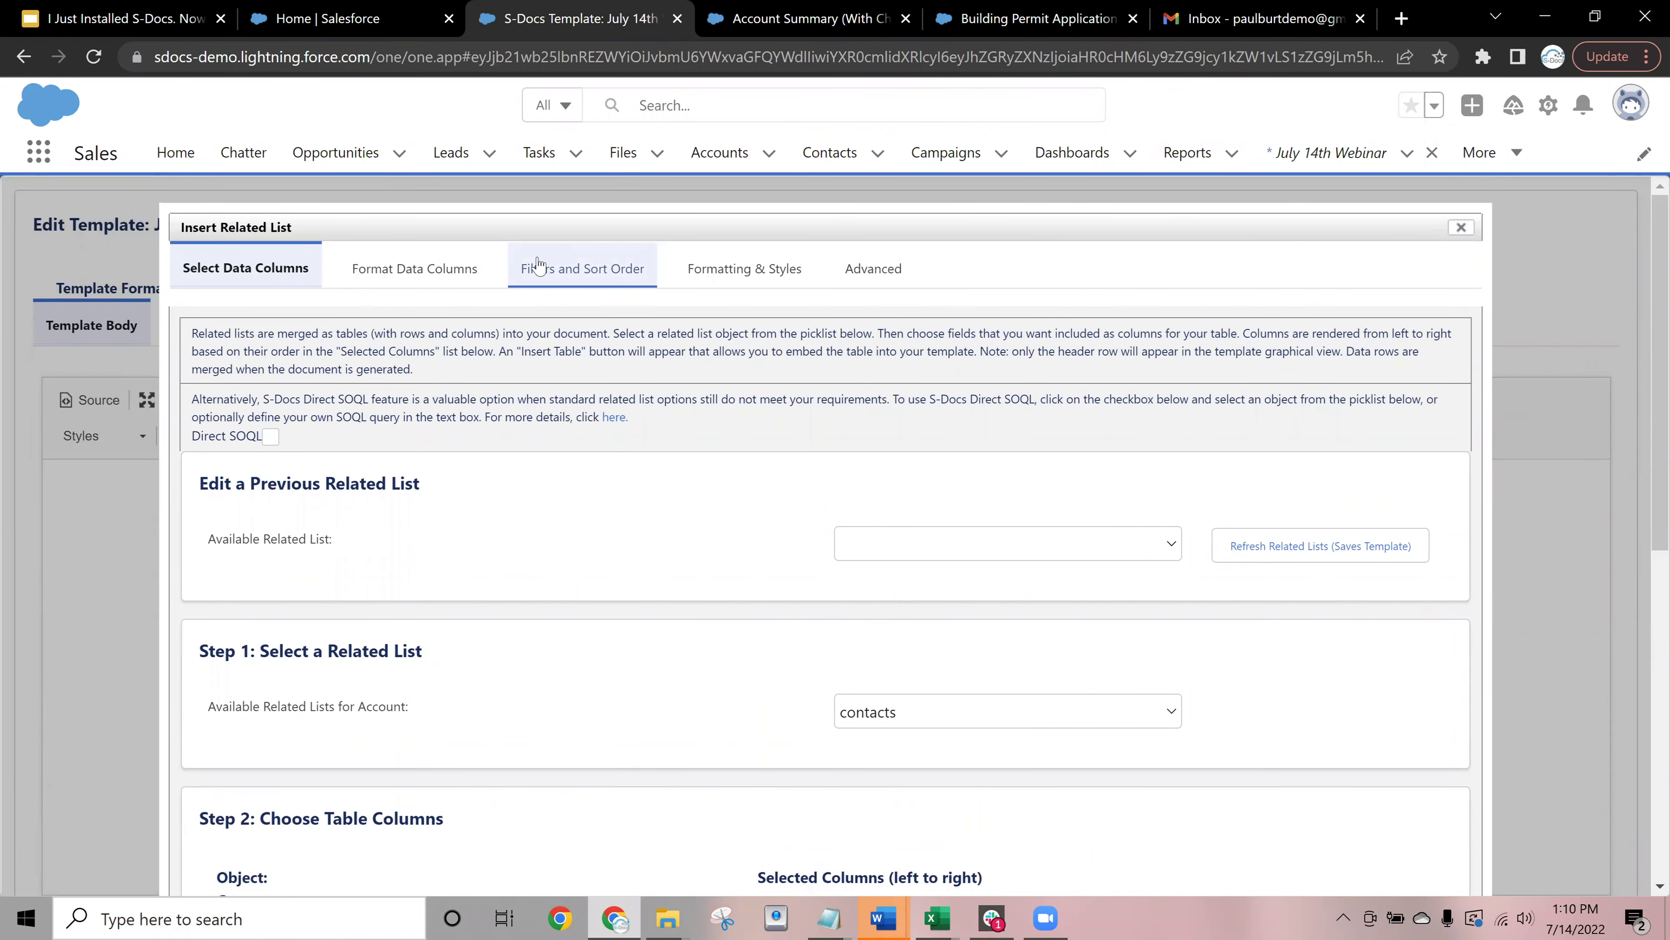
click(538, 264)
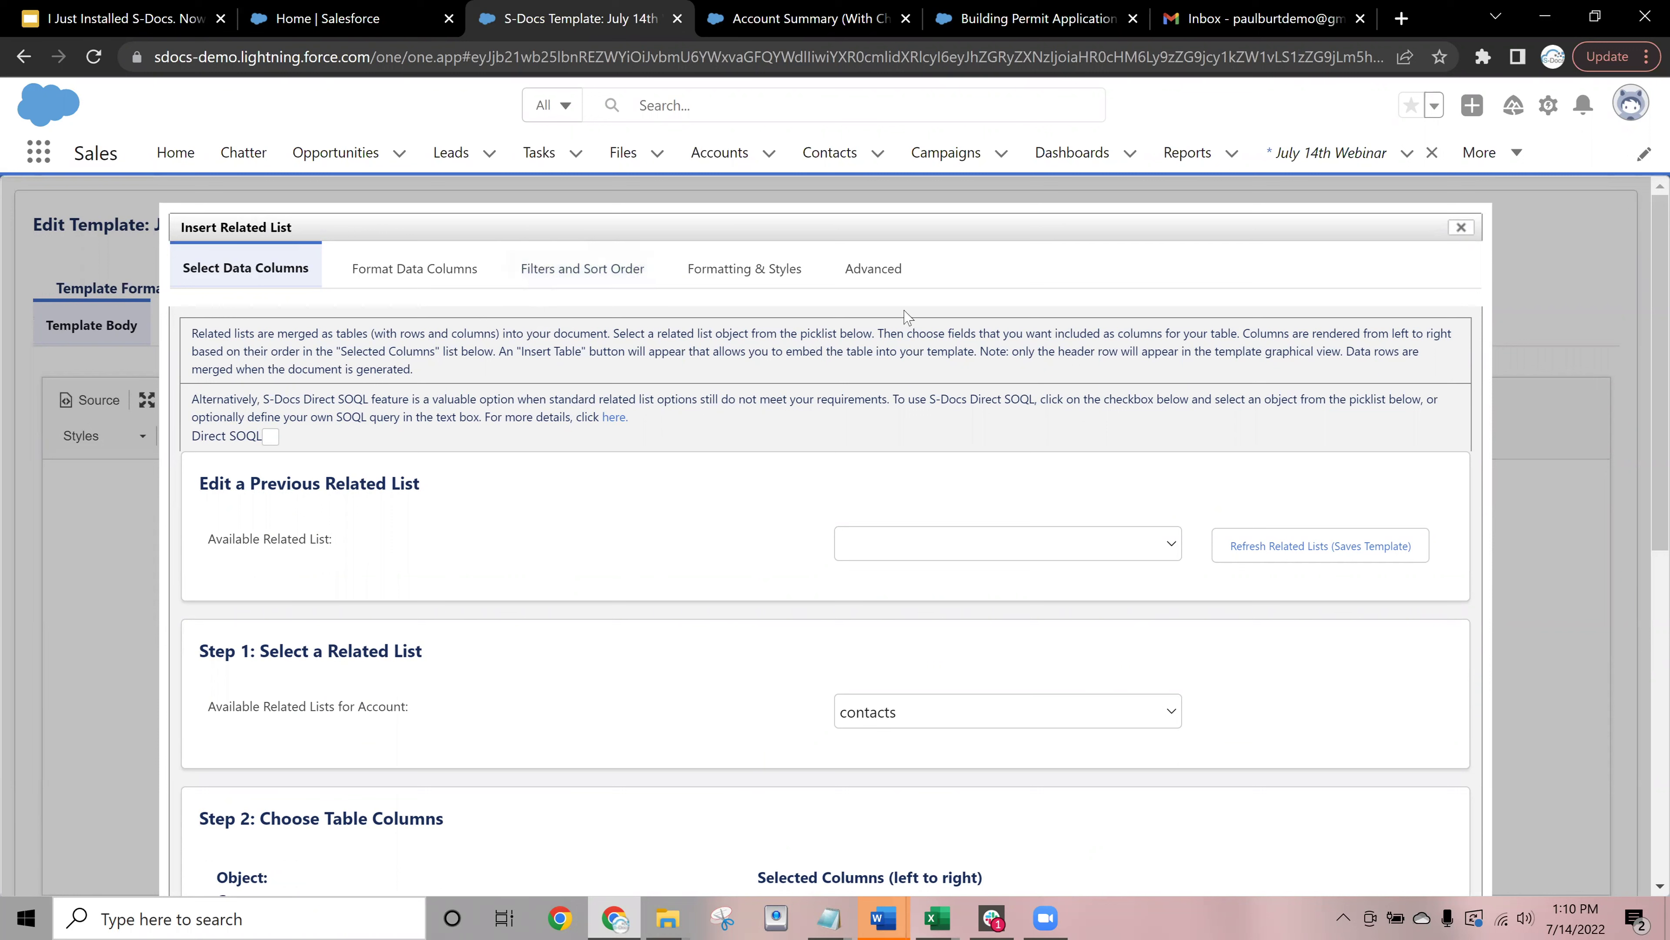
click(704, 276)
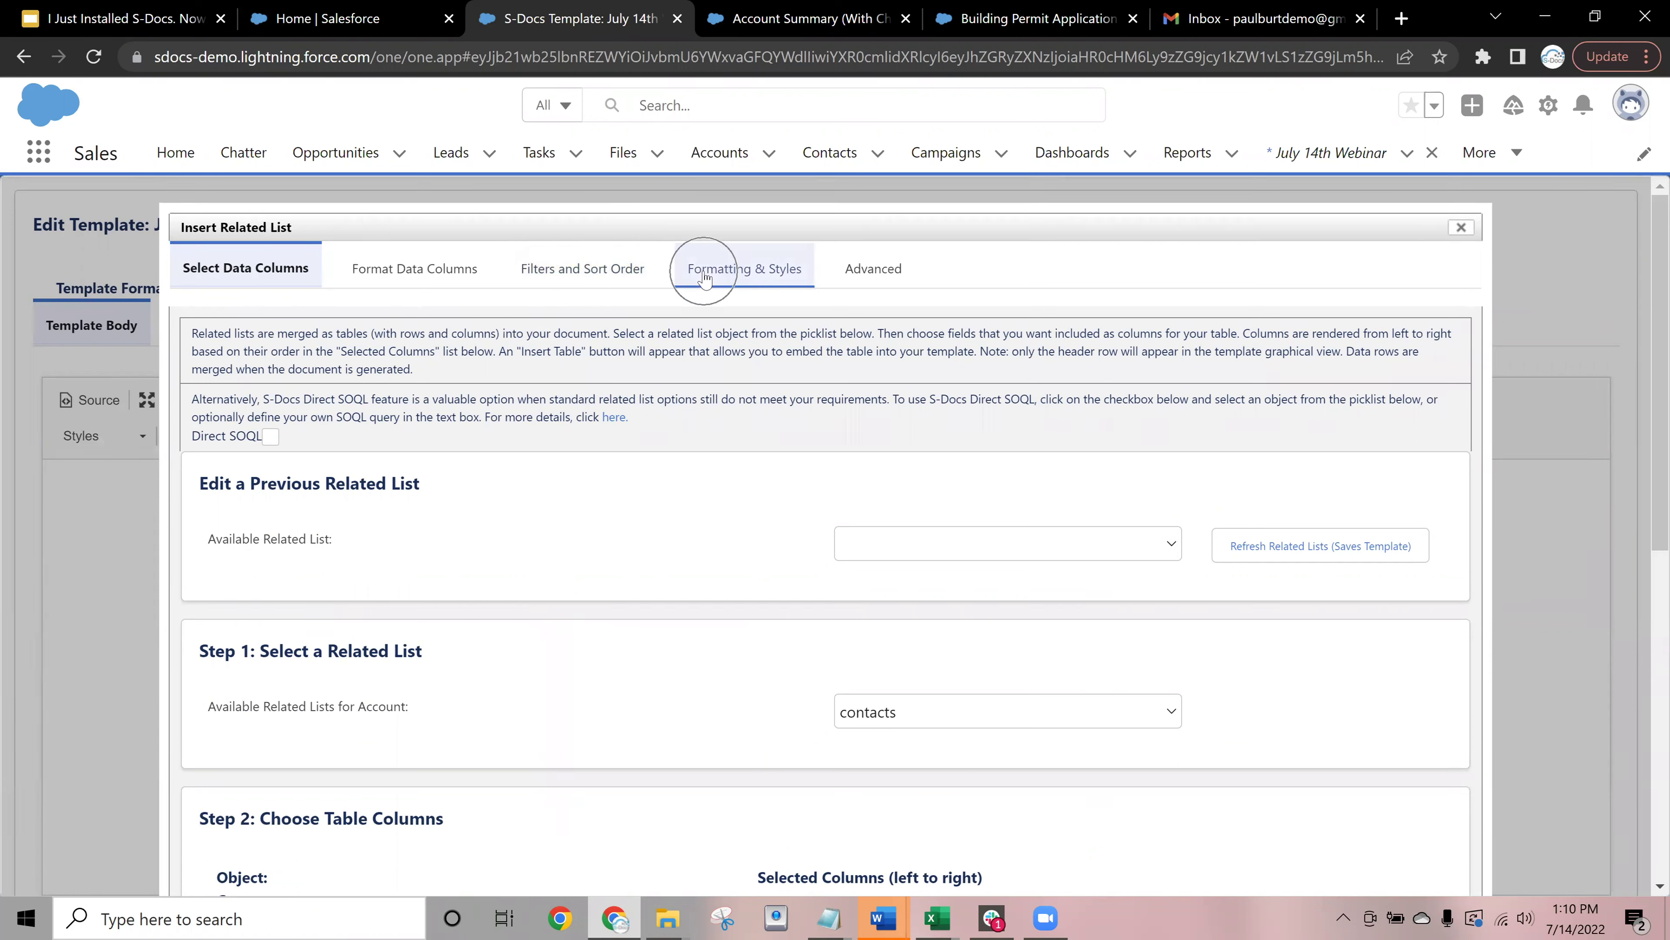
click(415, 260)
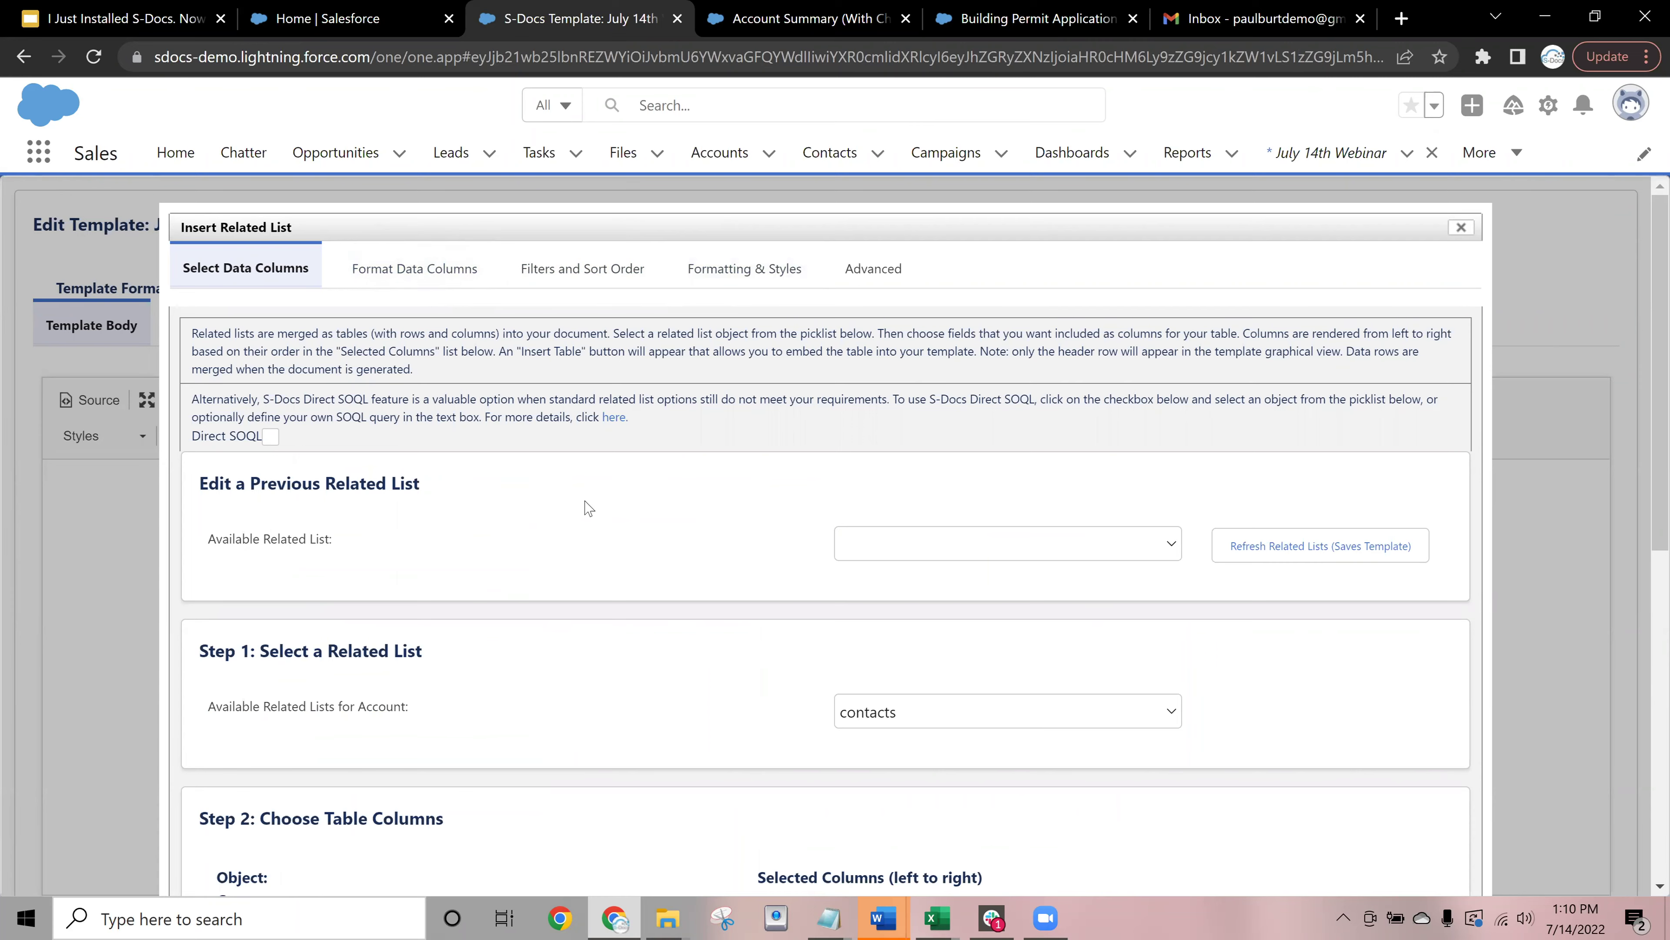
Insert the configured contacts related list table into the template body
scroll(634, 552, down, 10)
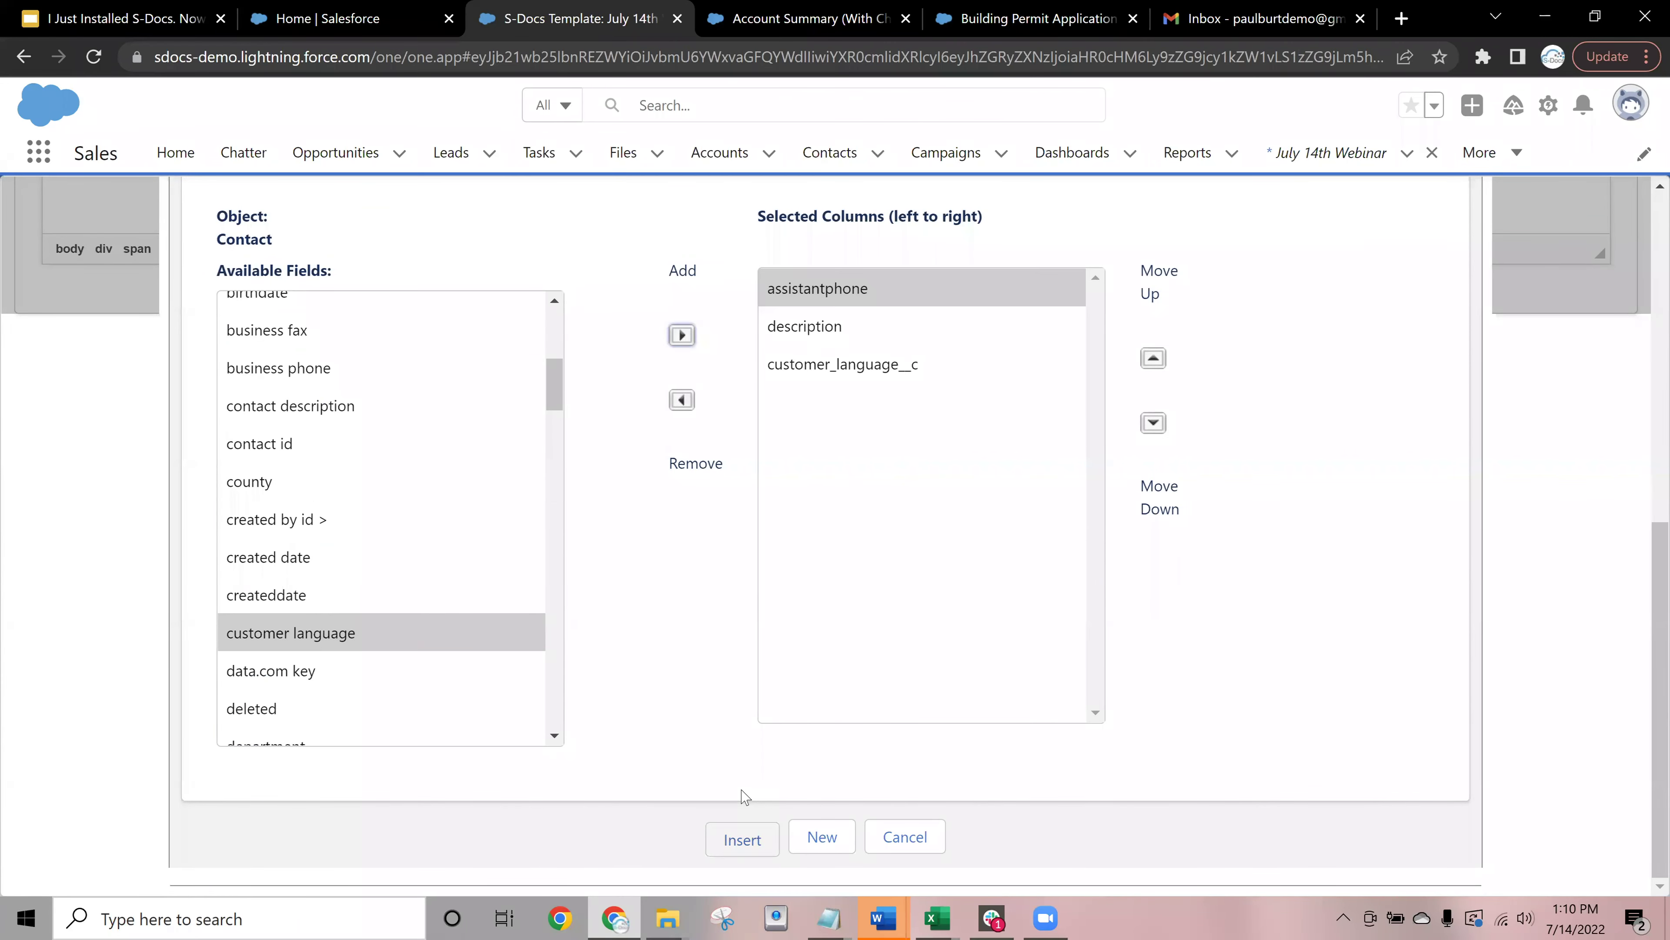
click(742, 838)
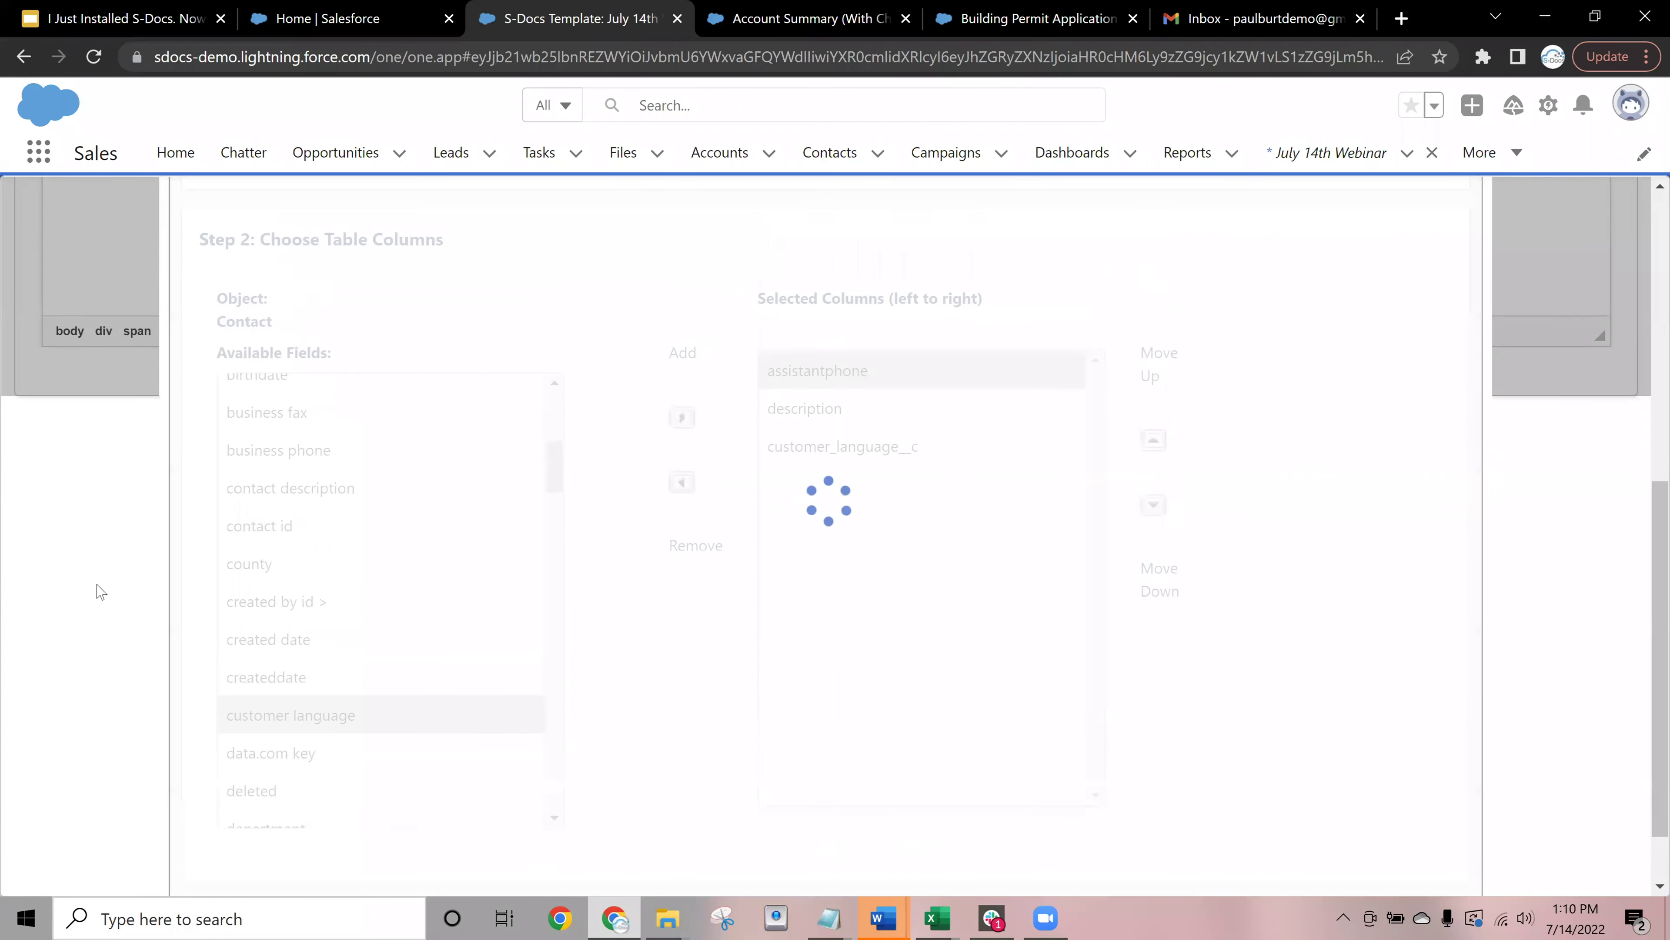
scroll(200, 638, up, 2)
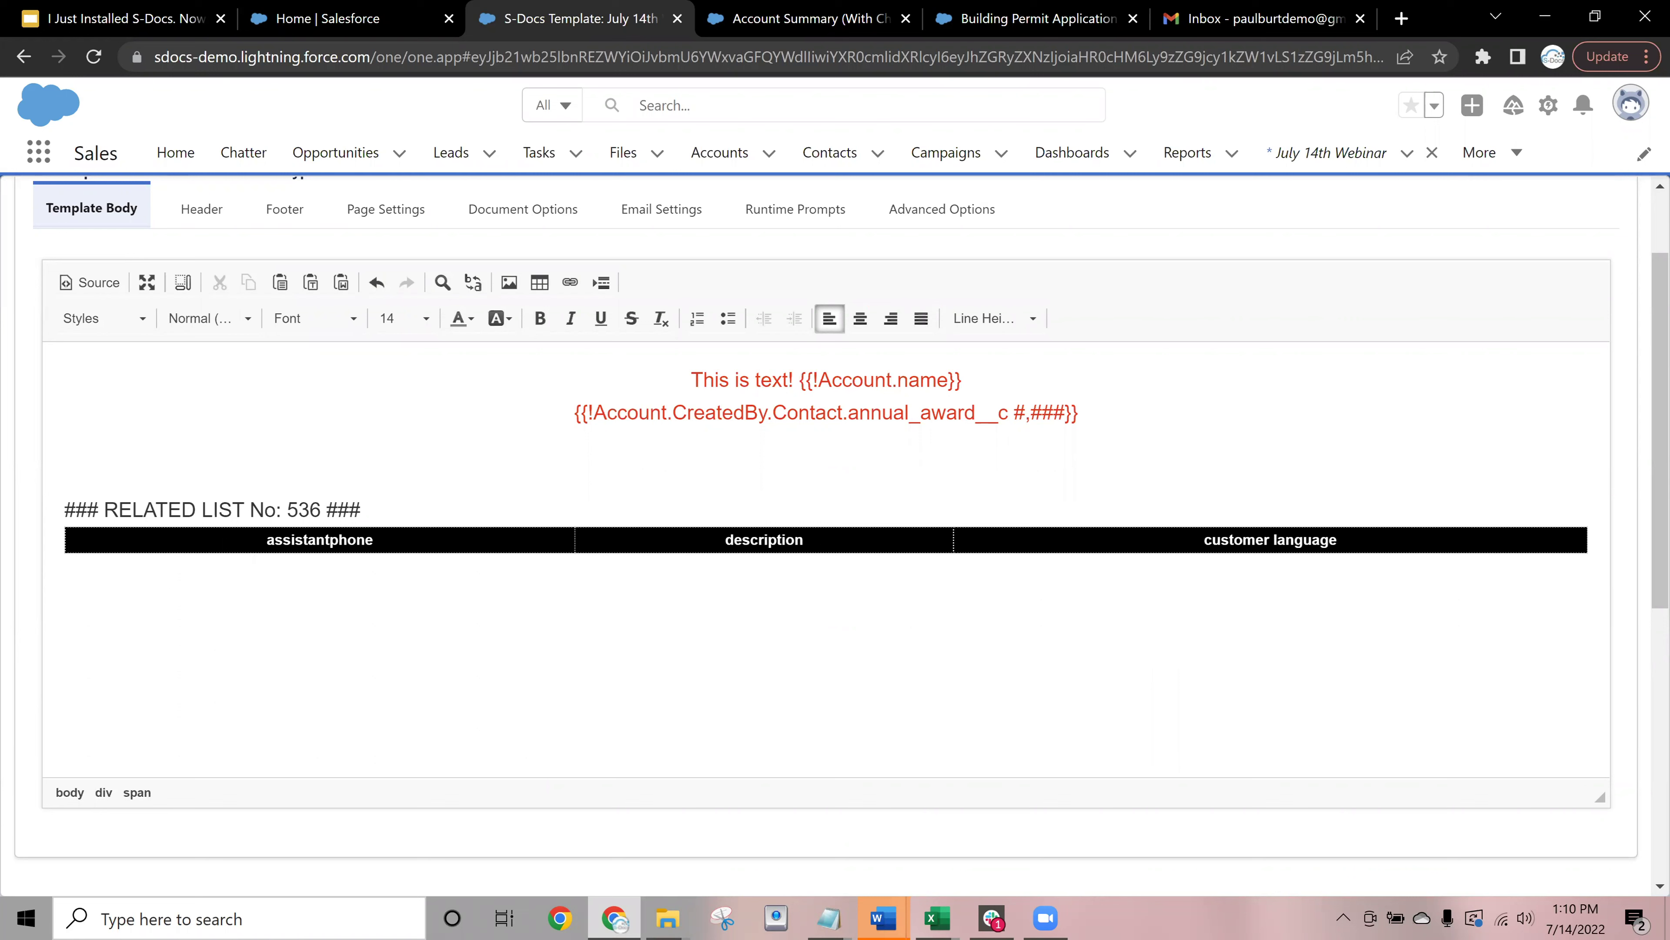
mouse_move(194, 578)
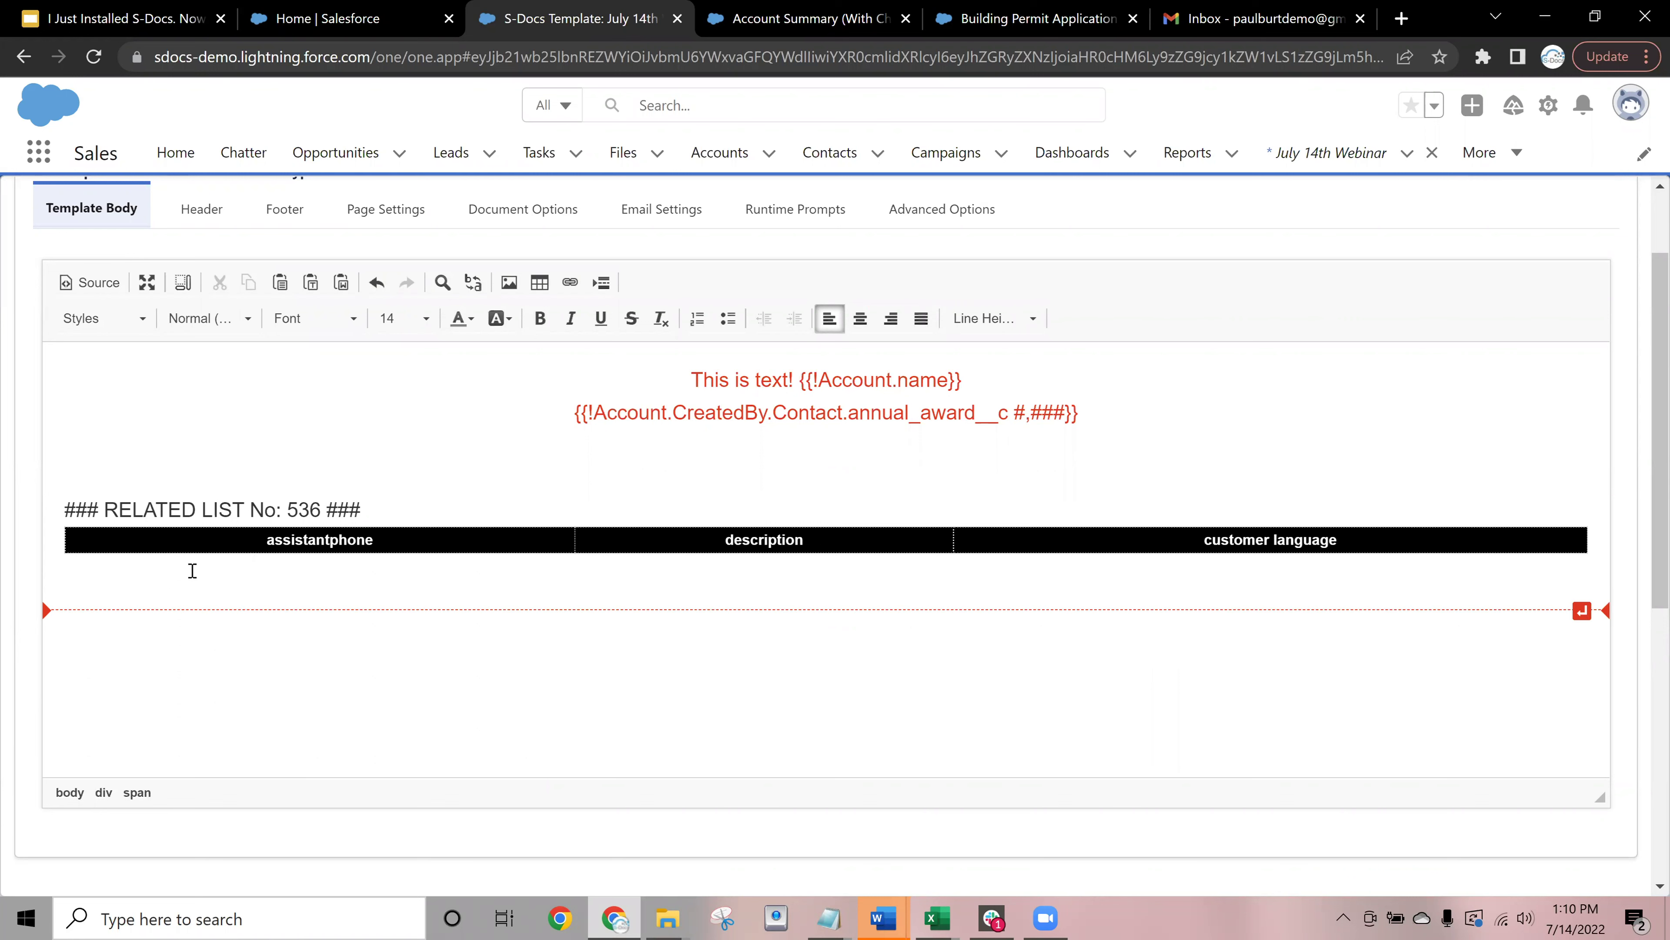
click(192, 571)
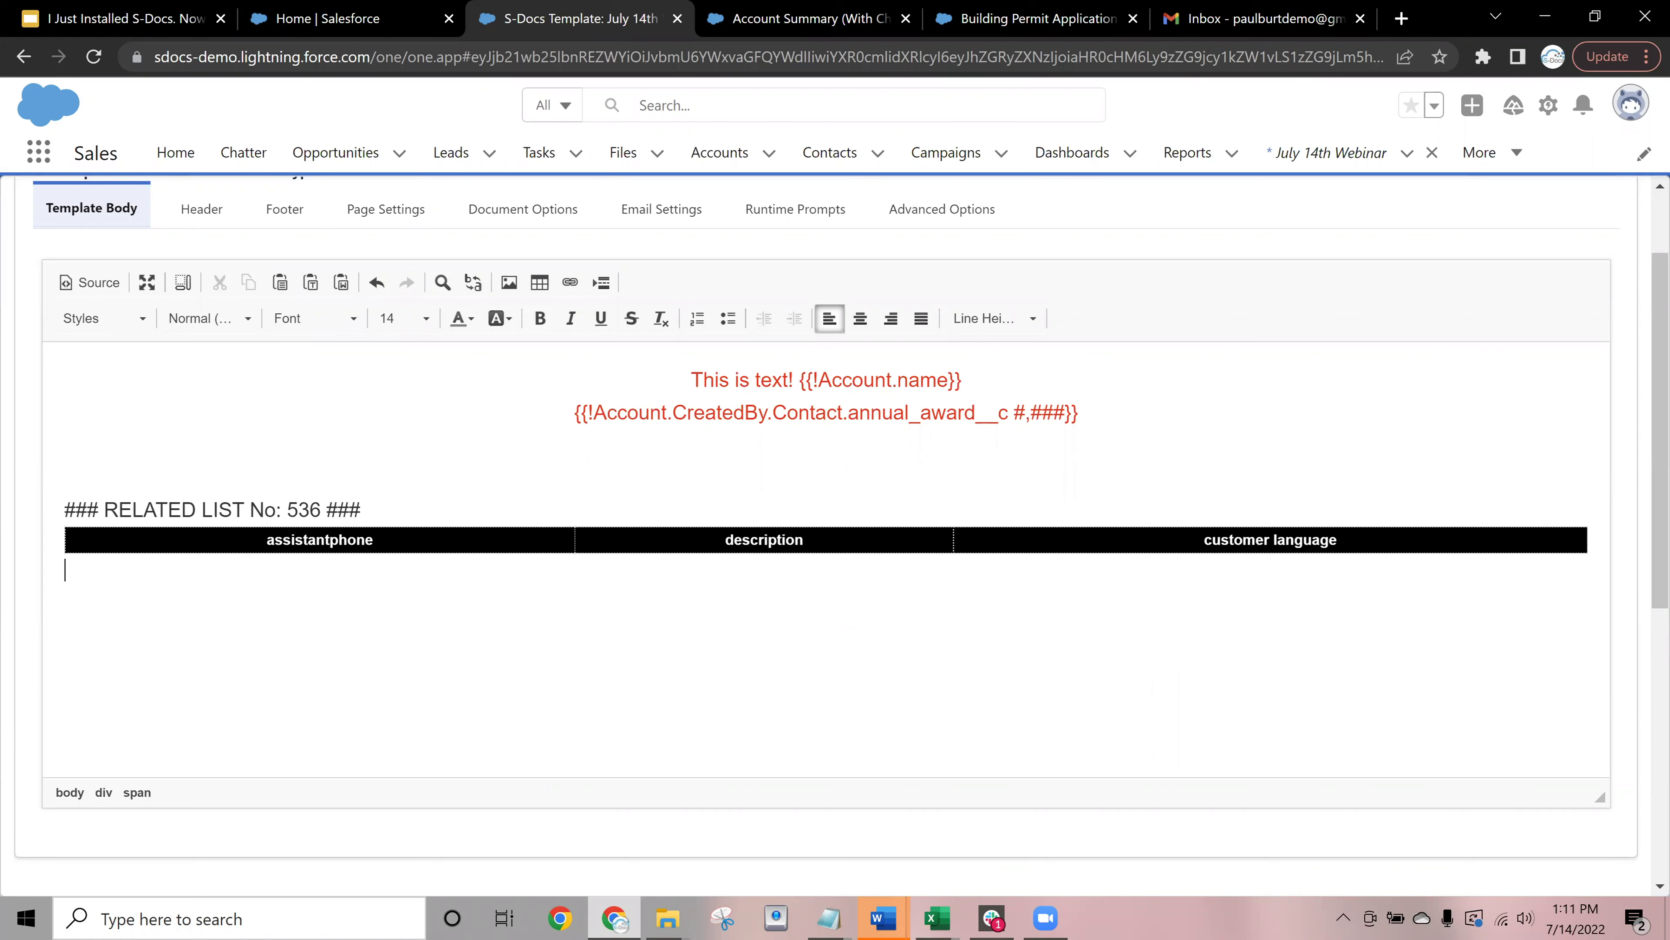
drag(267, 539, 356, 539)
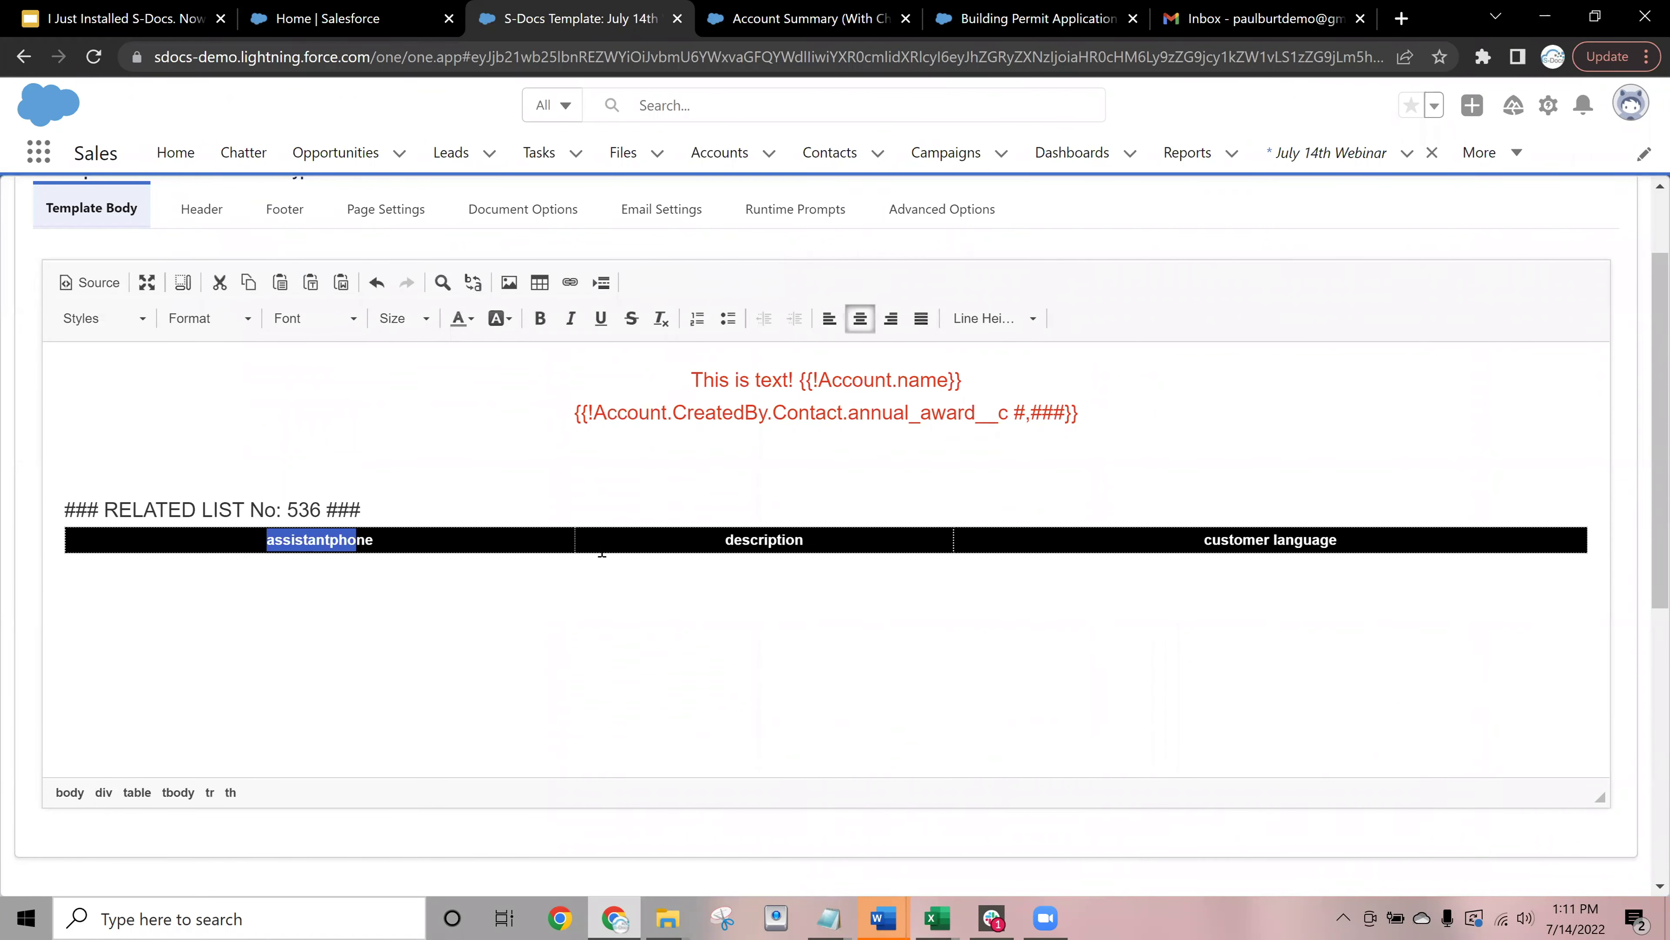
double_click(786, 540)
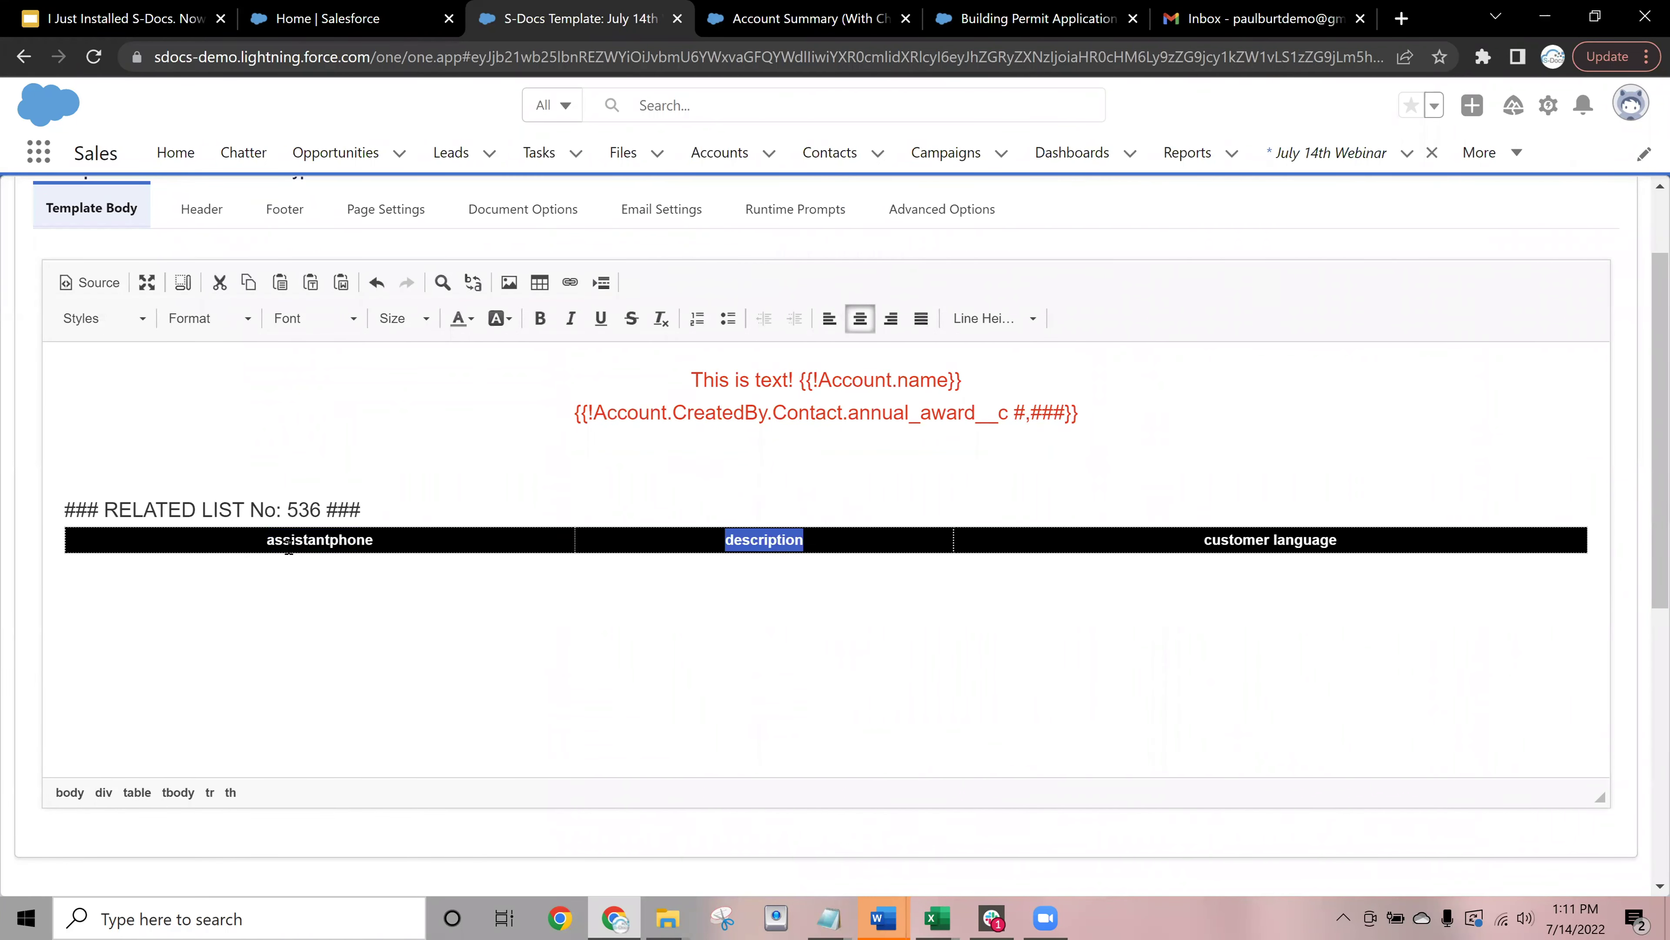
Rename the first column header of the contacts related list table to "Assistant Phone"
click(275, 540)
key(BackSpace)
text(A)
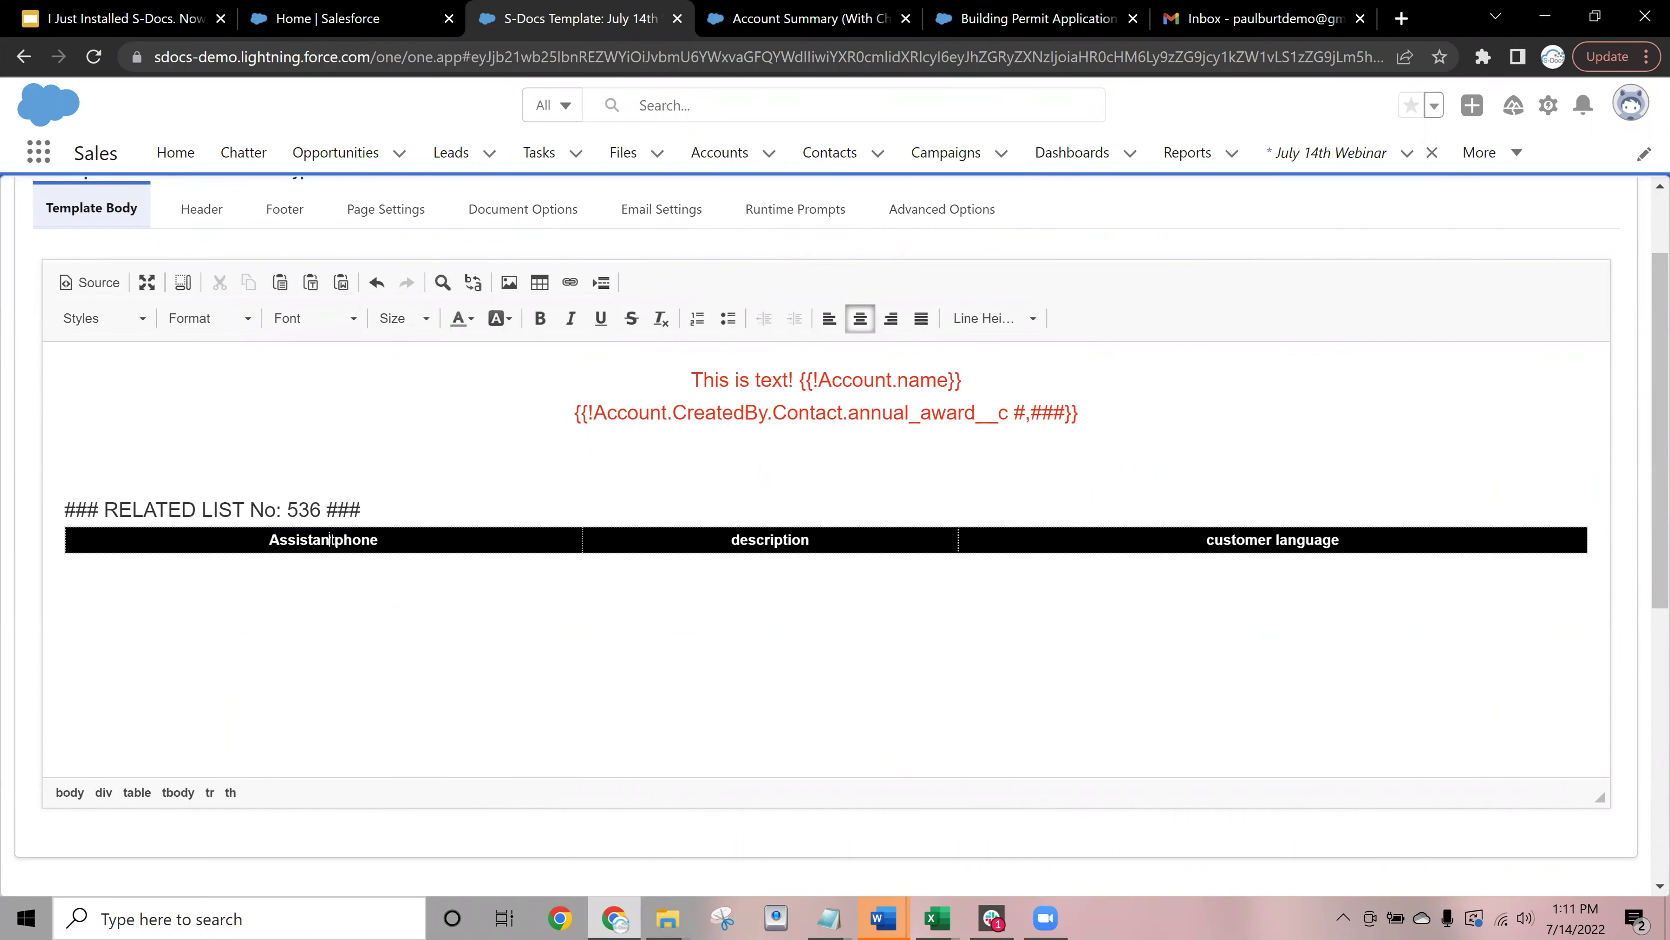
key(Delete)
text(P)
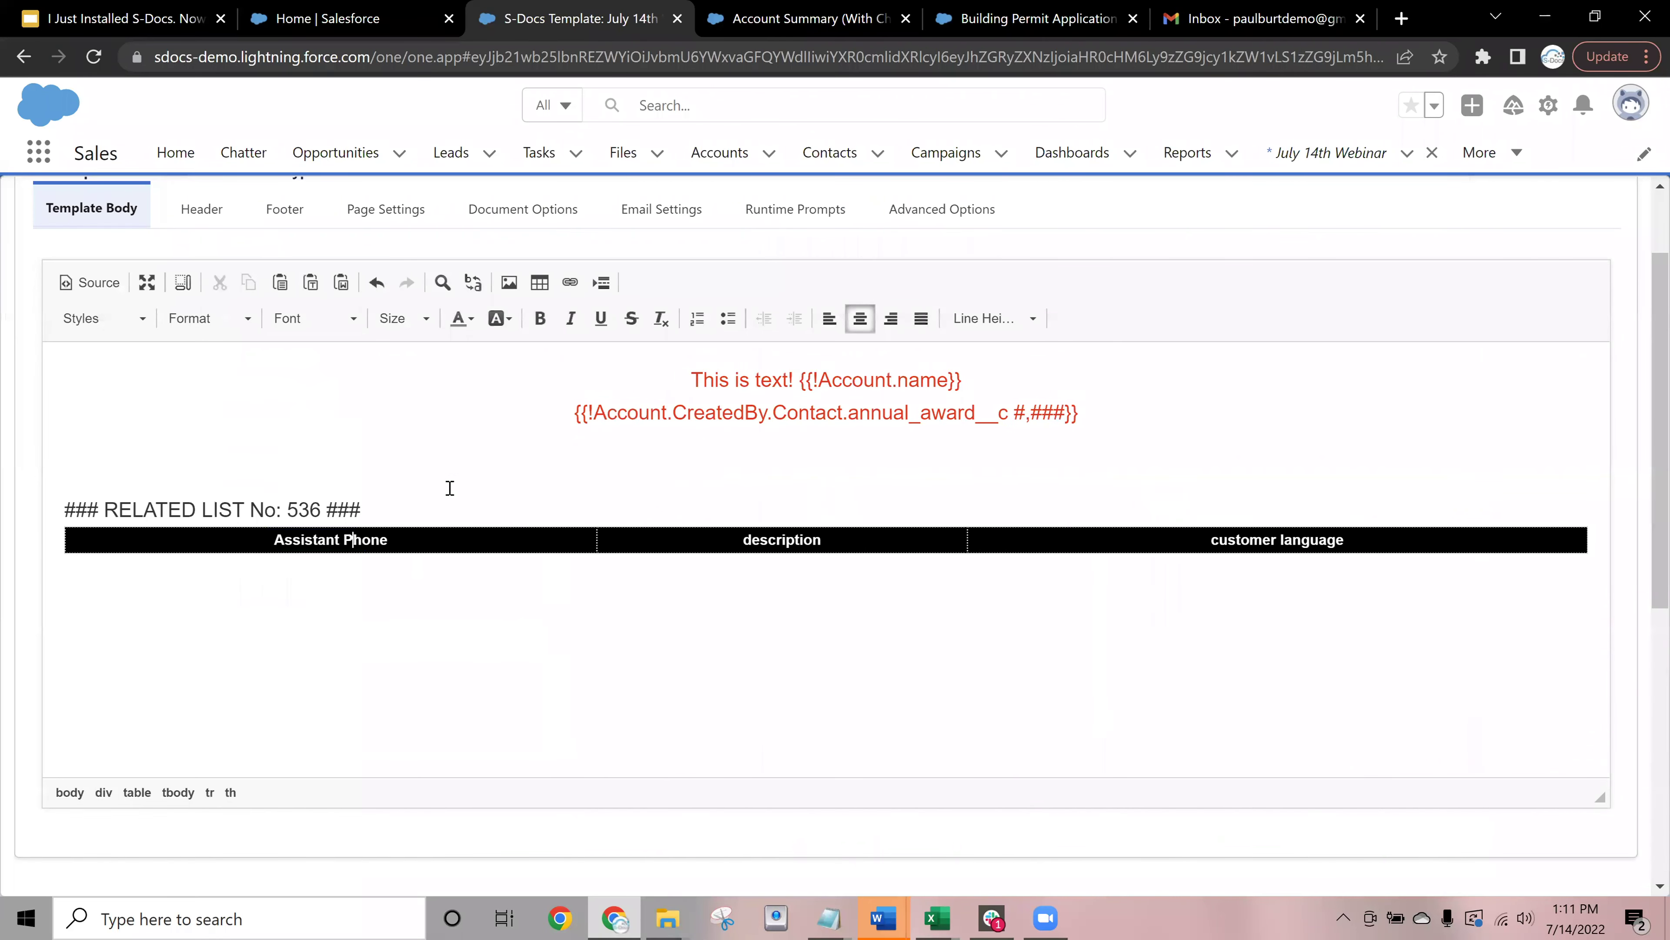
scroll(500, 592, up, 2)
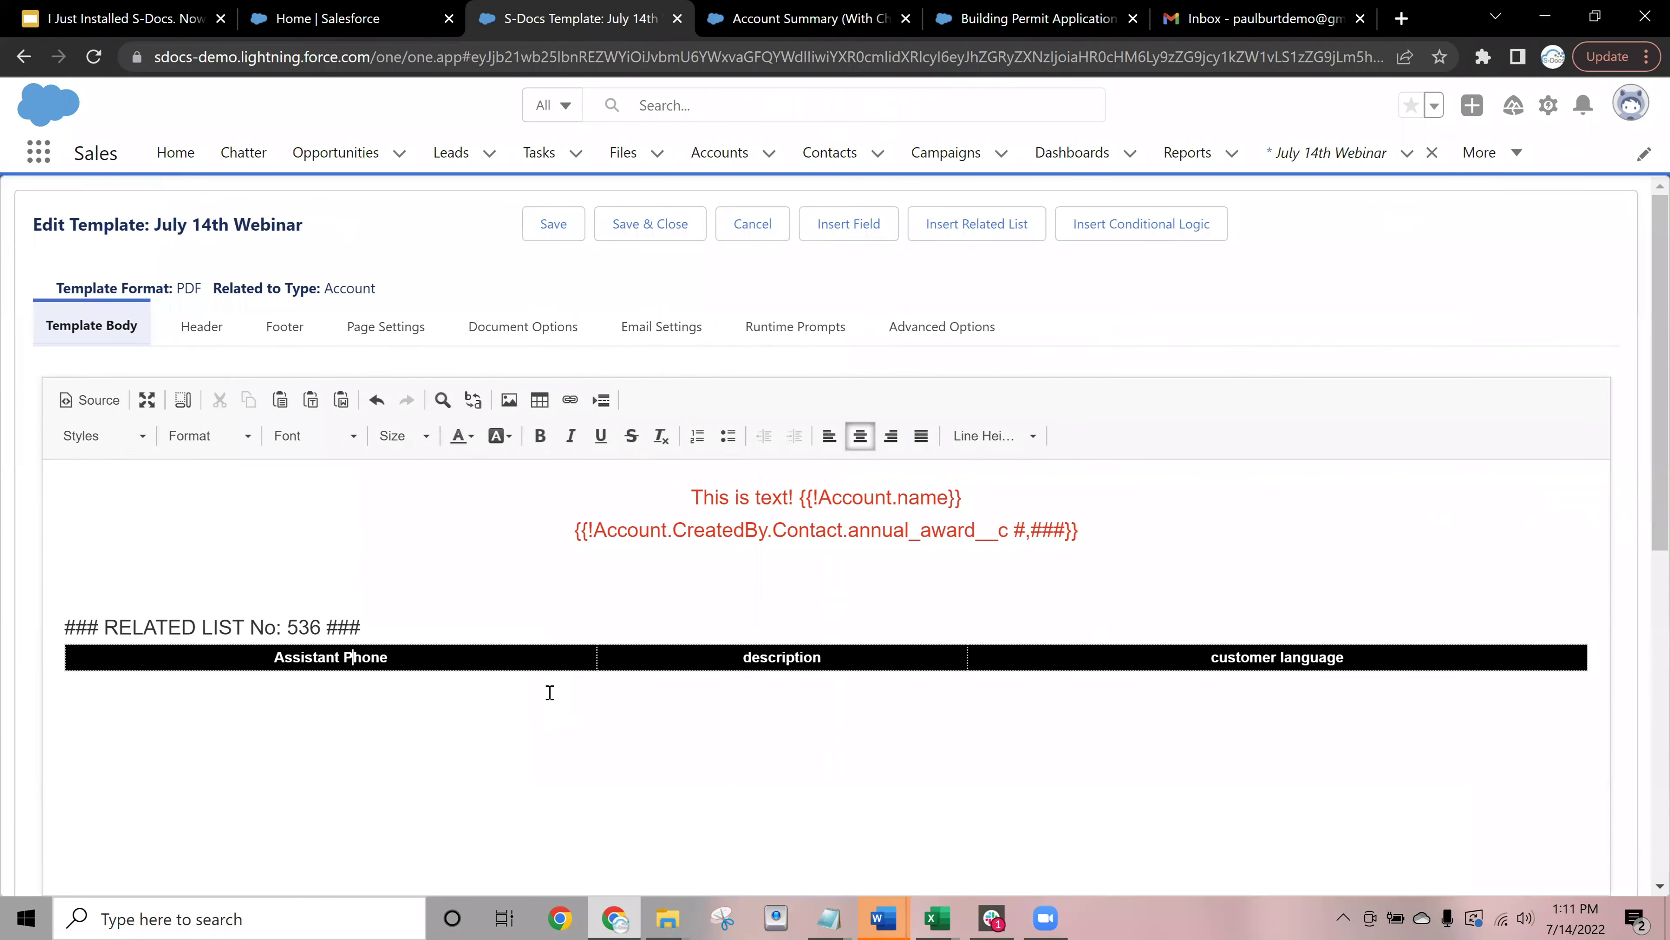
Switch to the Account Summary (With Chatter) template record and open it in the template editor
click(743, 9)
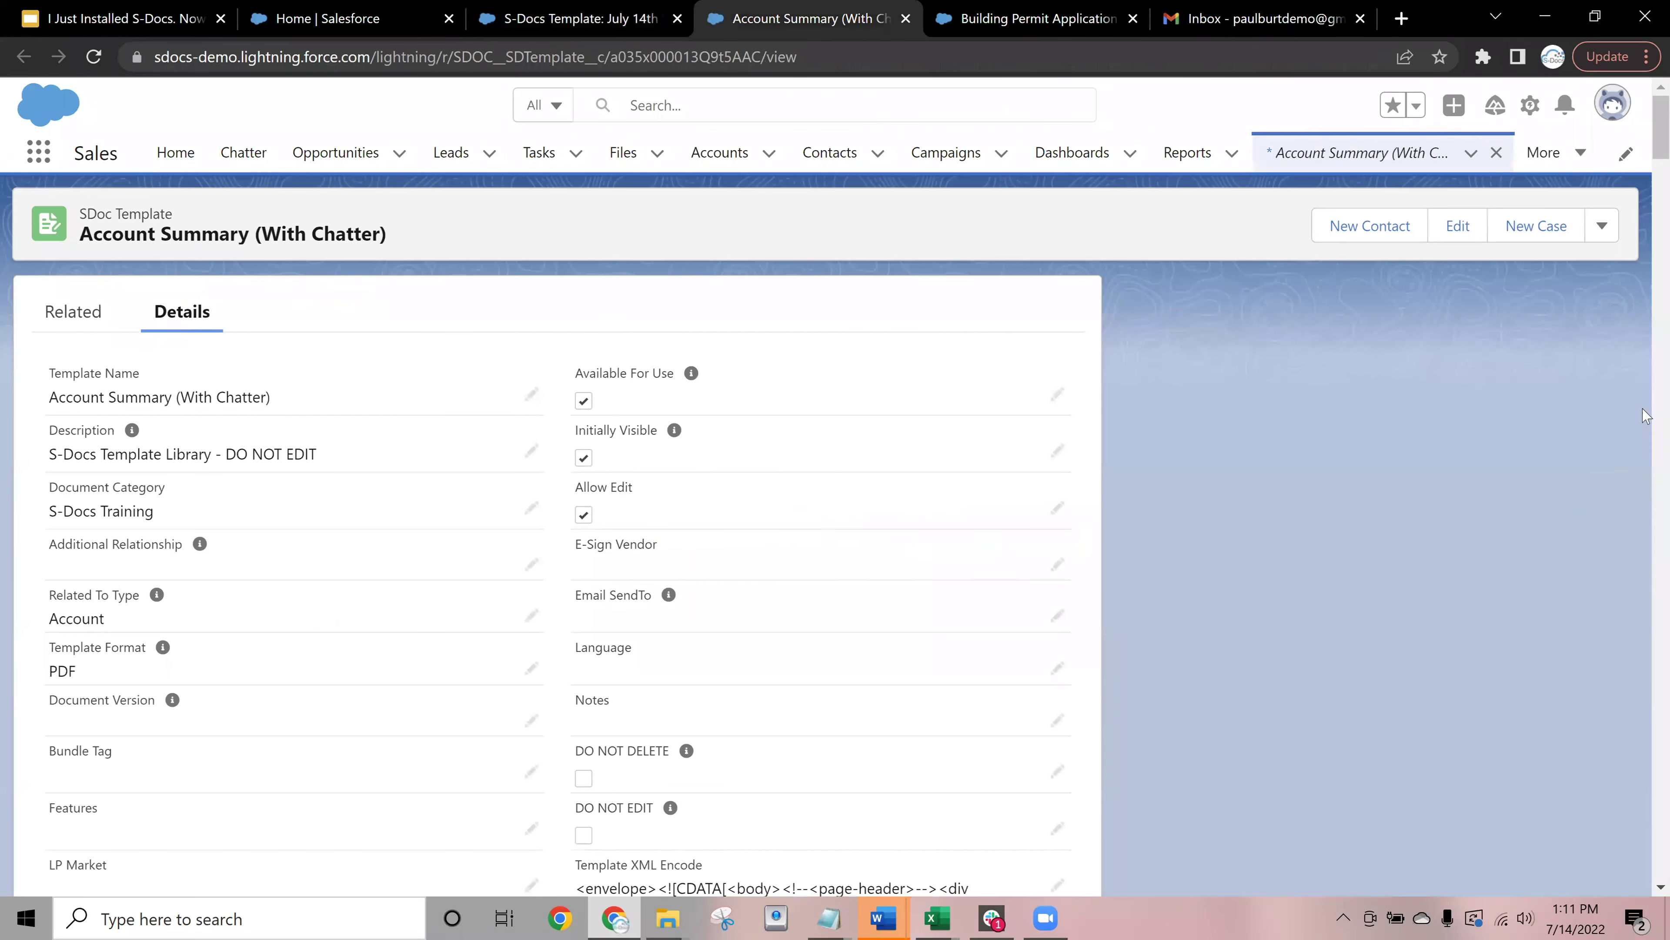
click(1604, 227)
click(1556, 530)
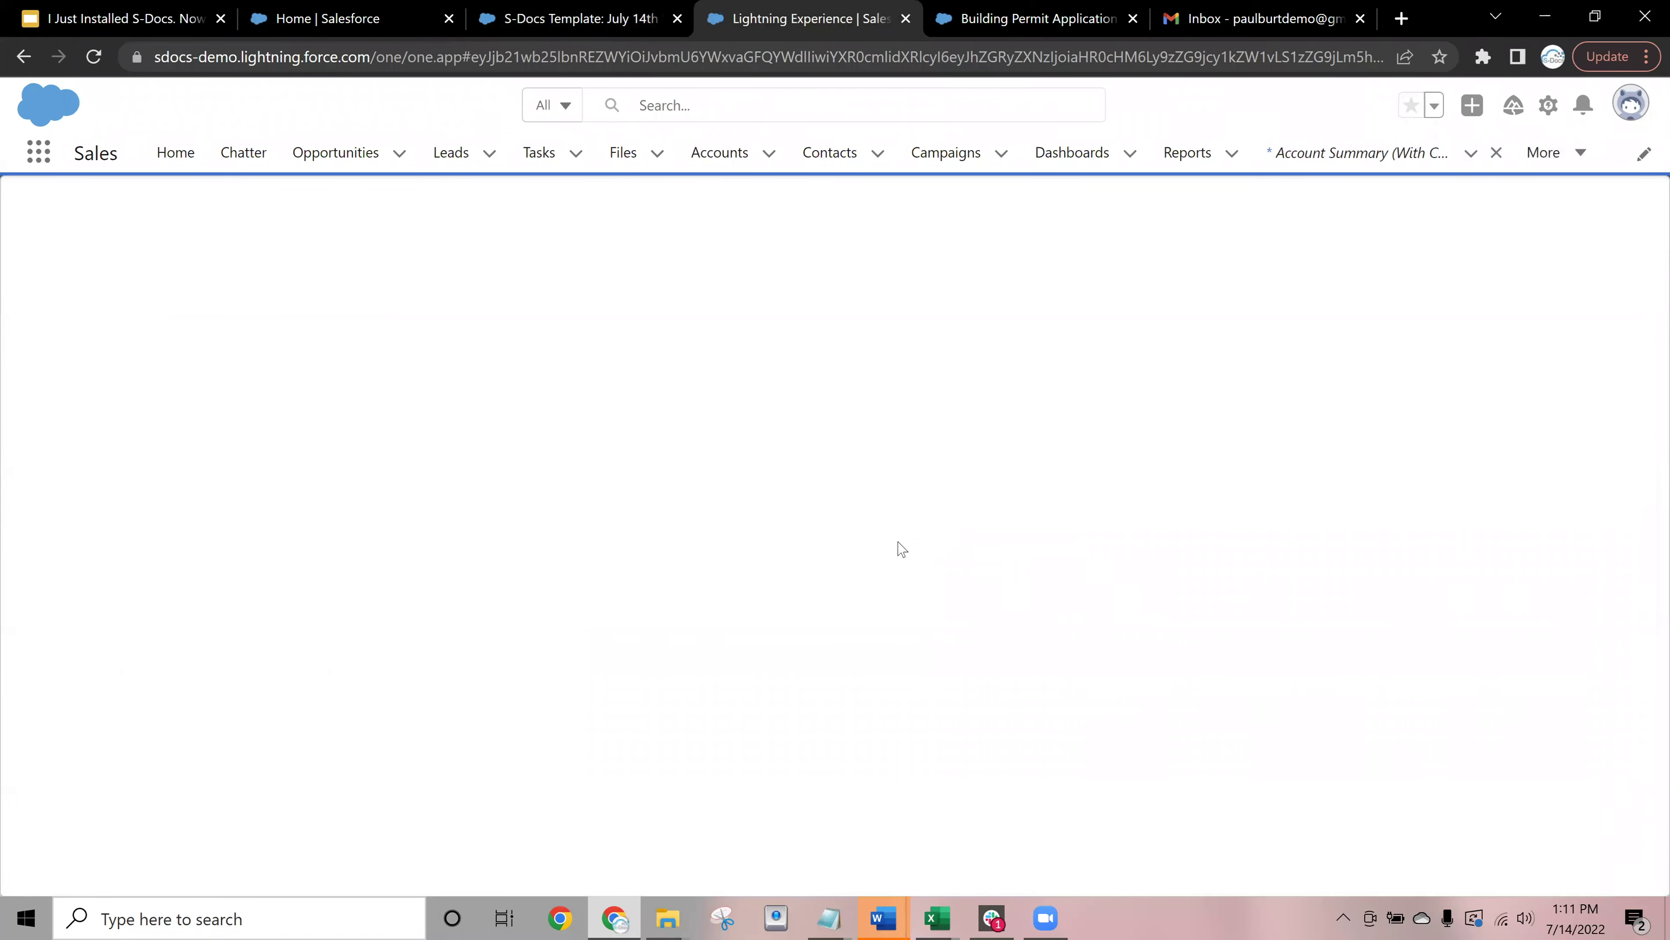
Examine the Account Summary template body, from the account details section through the related list tables to recent chatter
scroll(794, 660, down, 3)
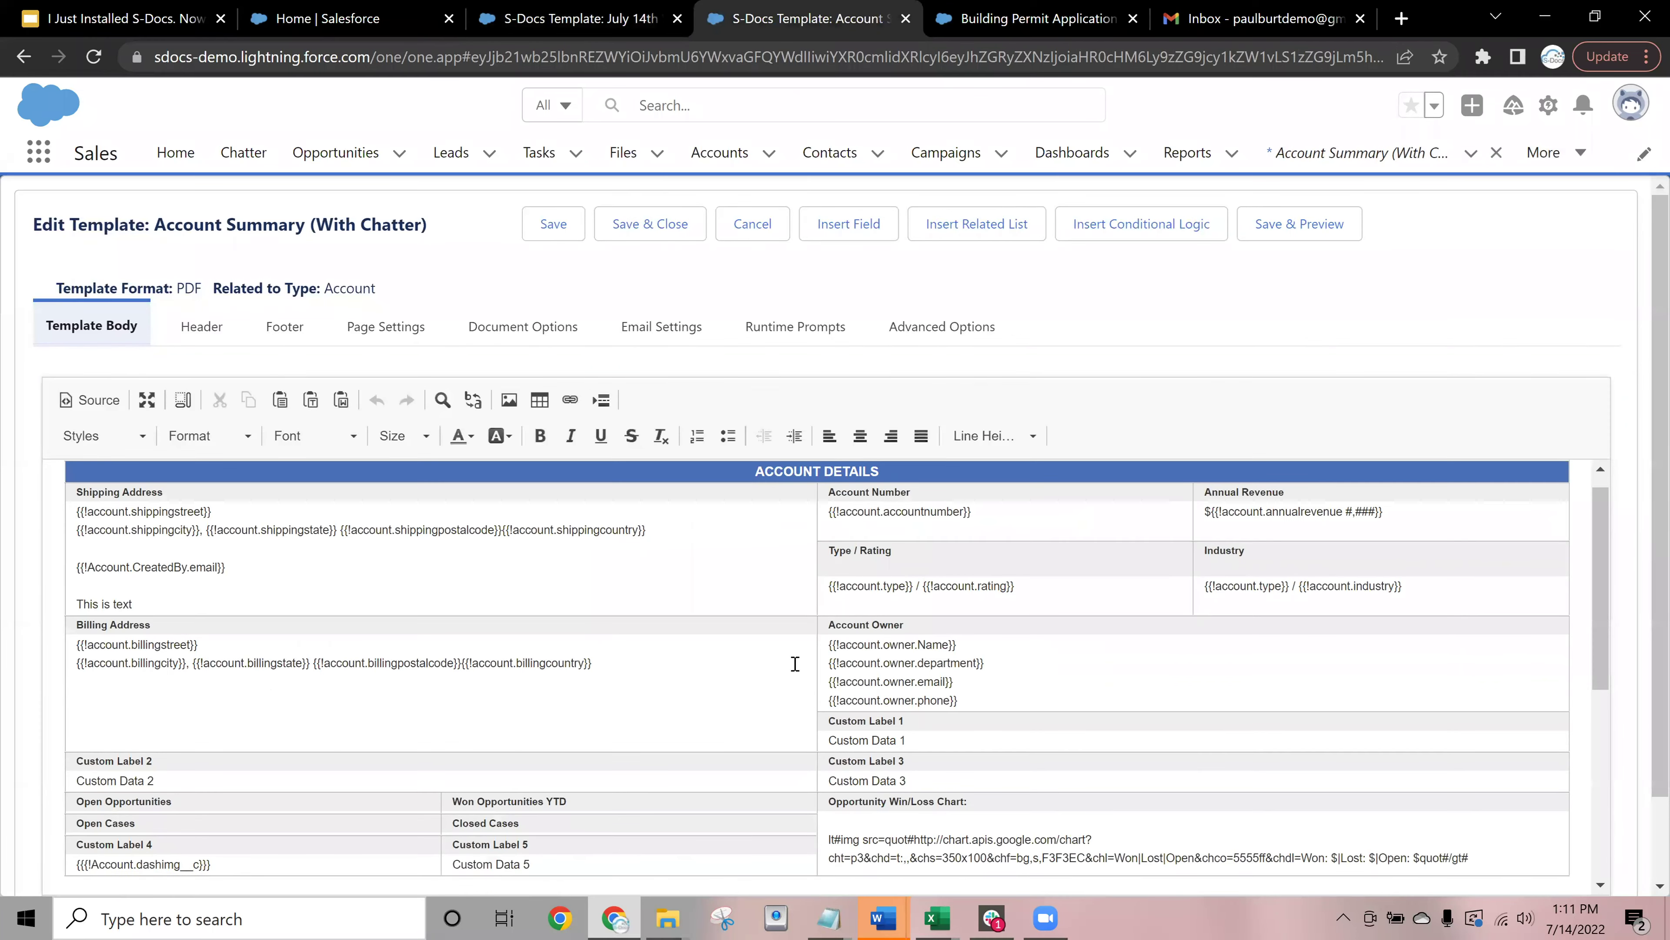
scroll(662, 608, down, 5)
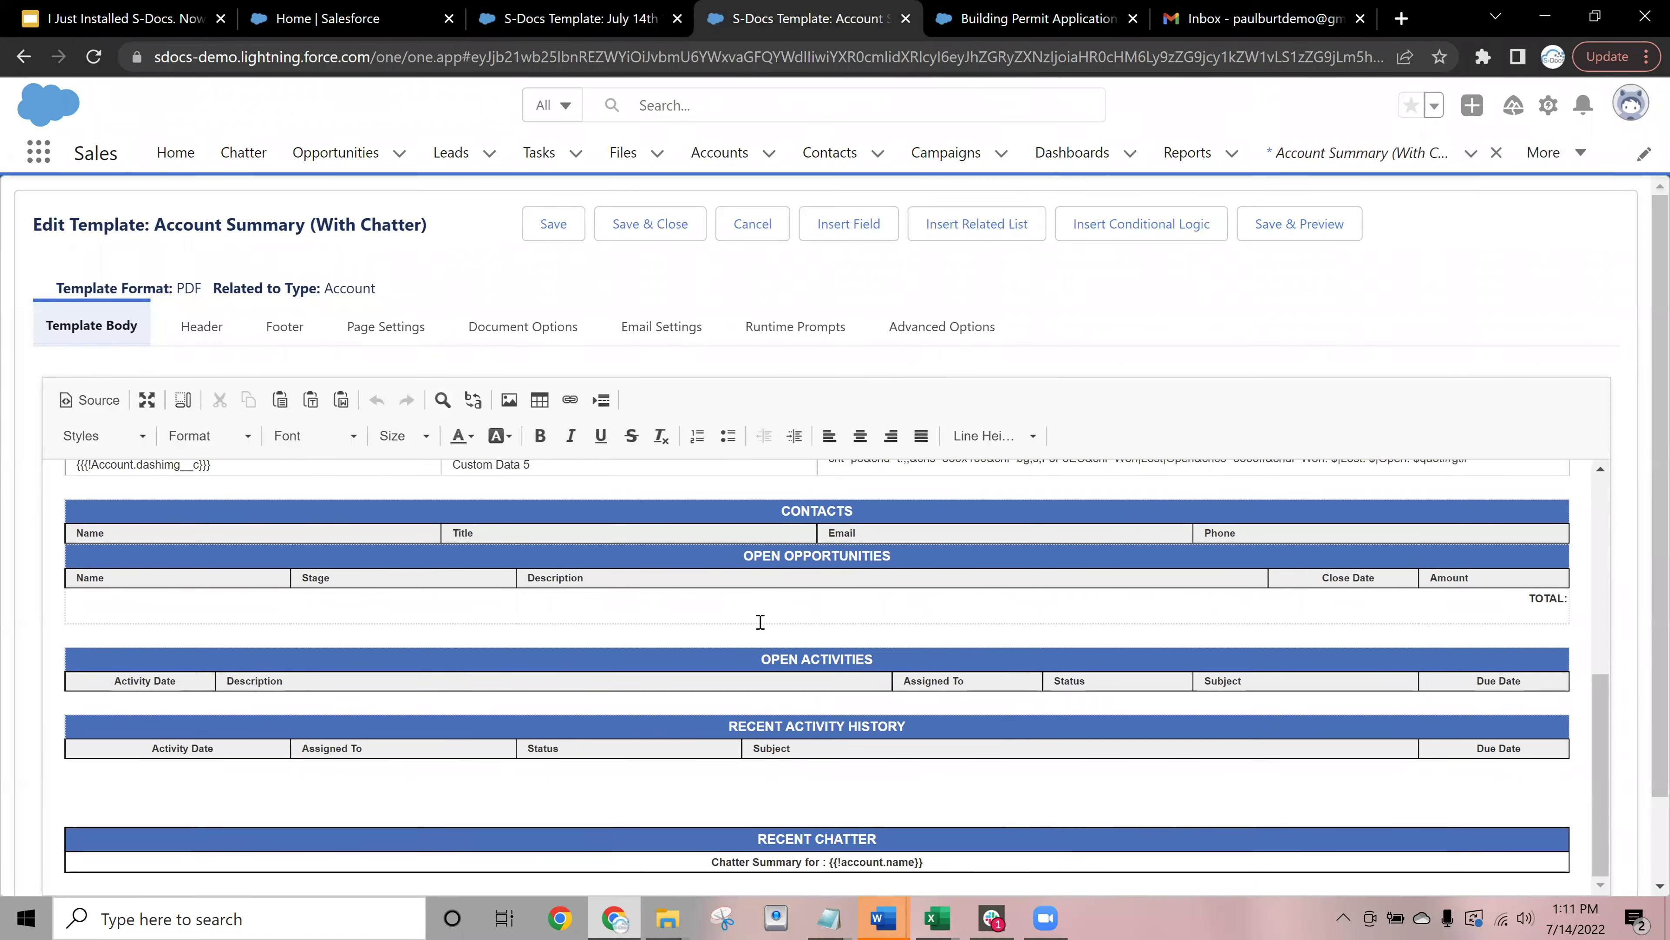
scroll(760, 622, up, 4)
scroll(760, 621, up, 3)
scroll(769, 638, down, 3)
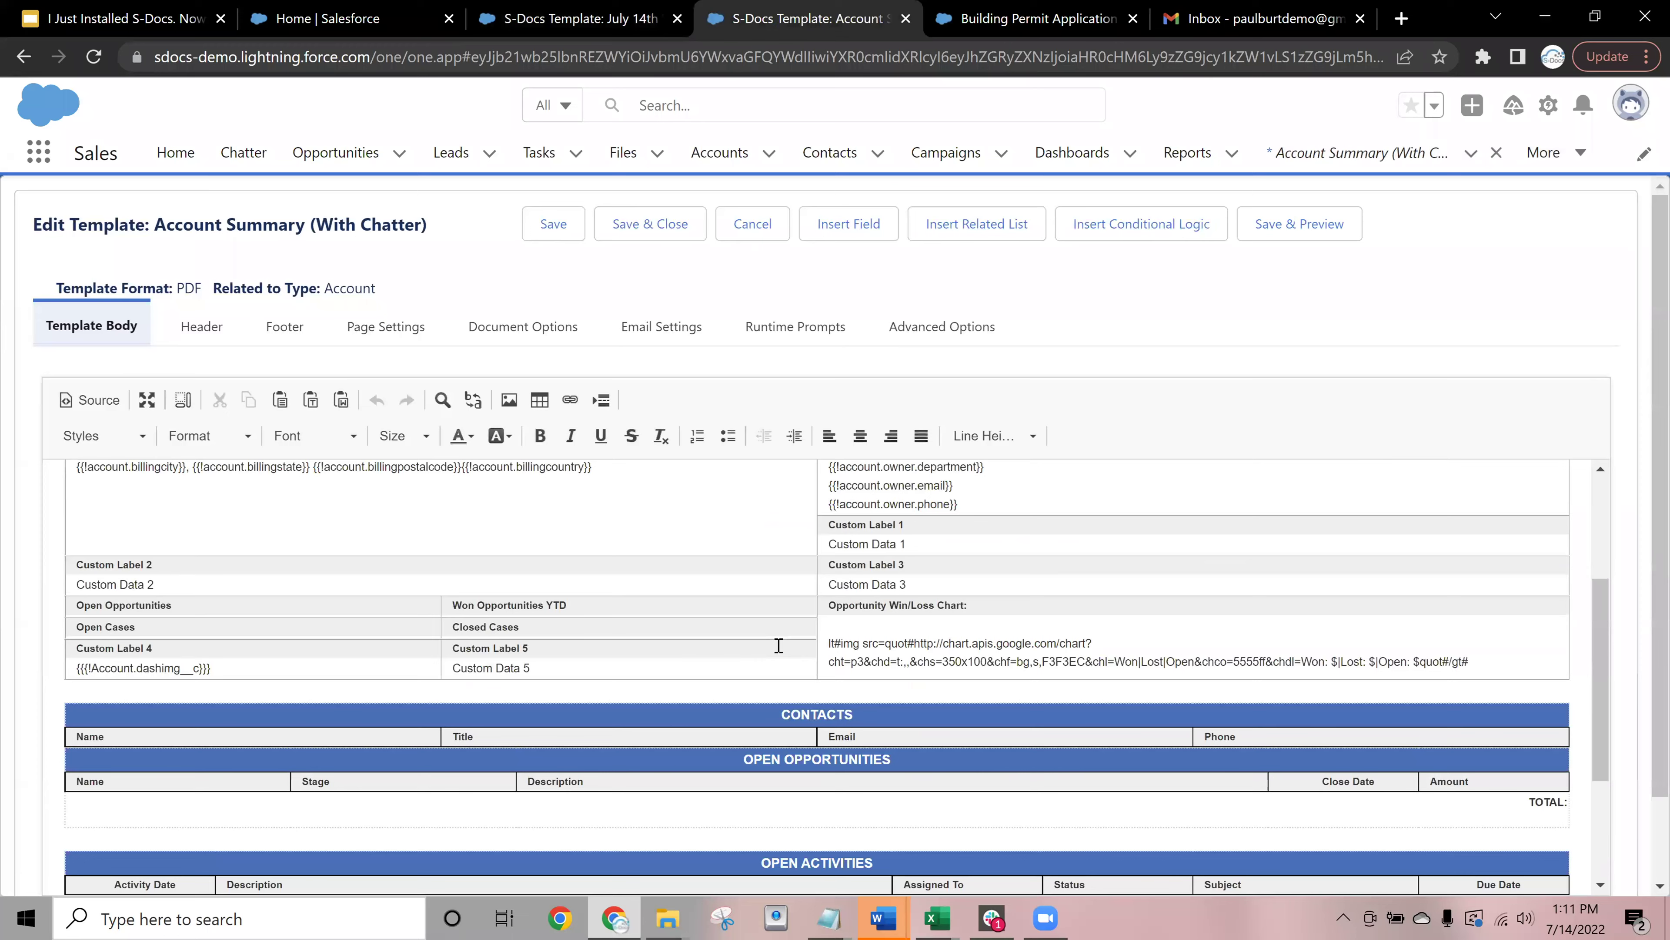
scroll(773, 647, down, 3)
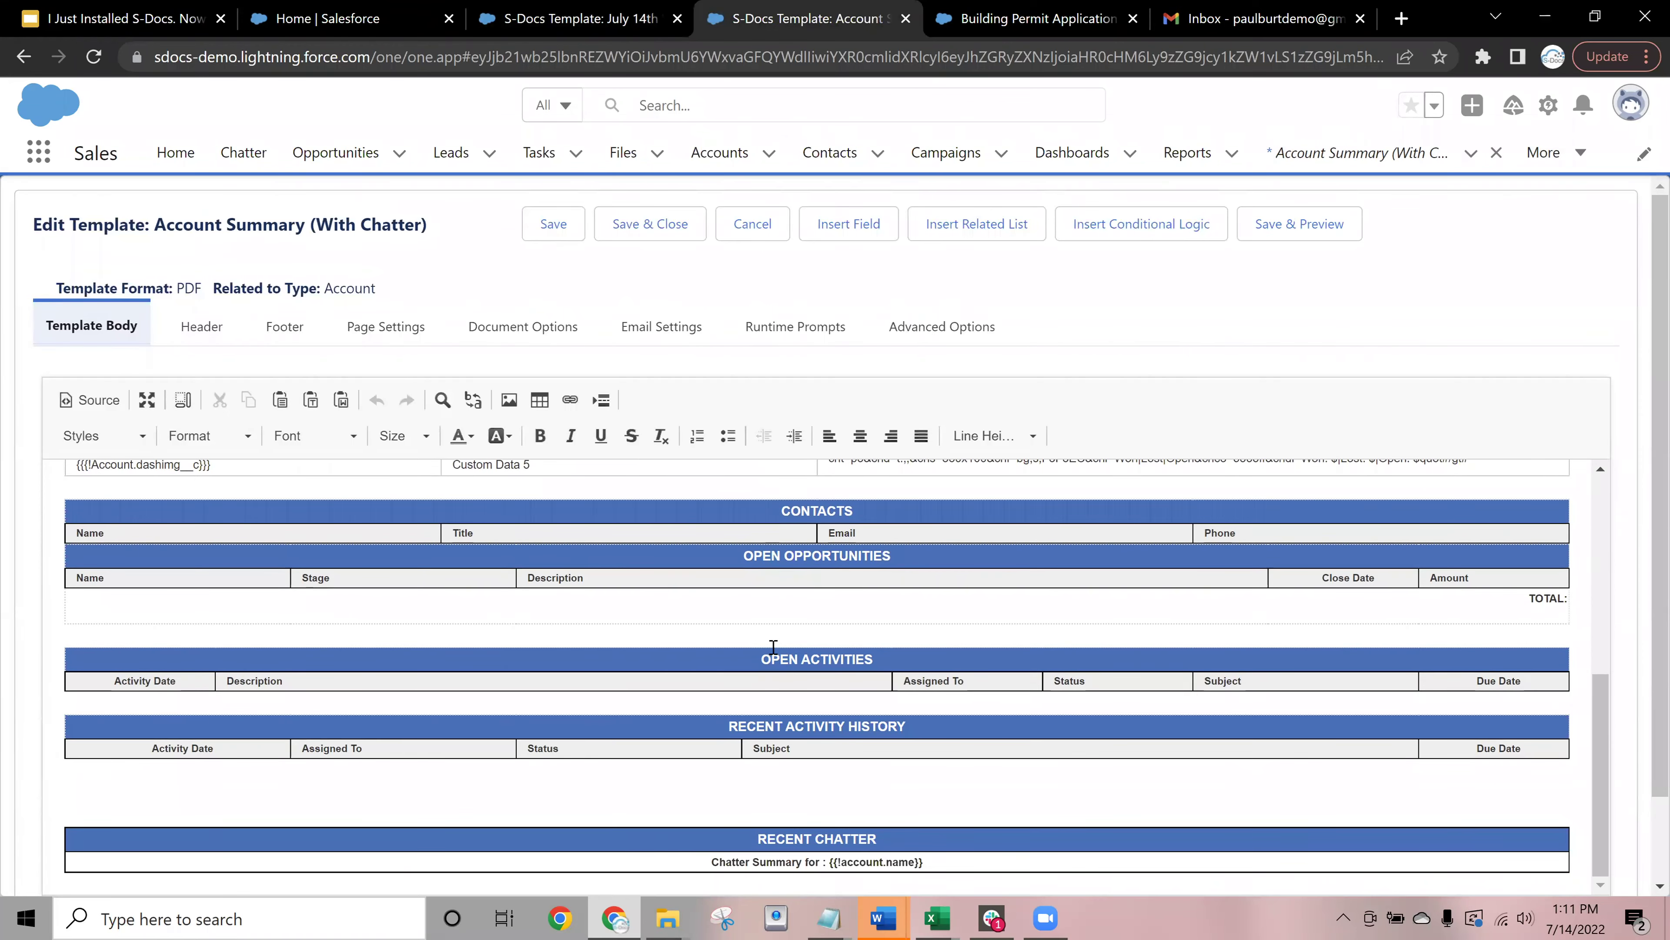
scroll(774, 647, up, 6)
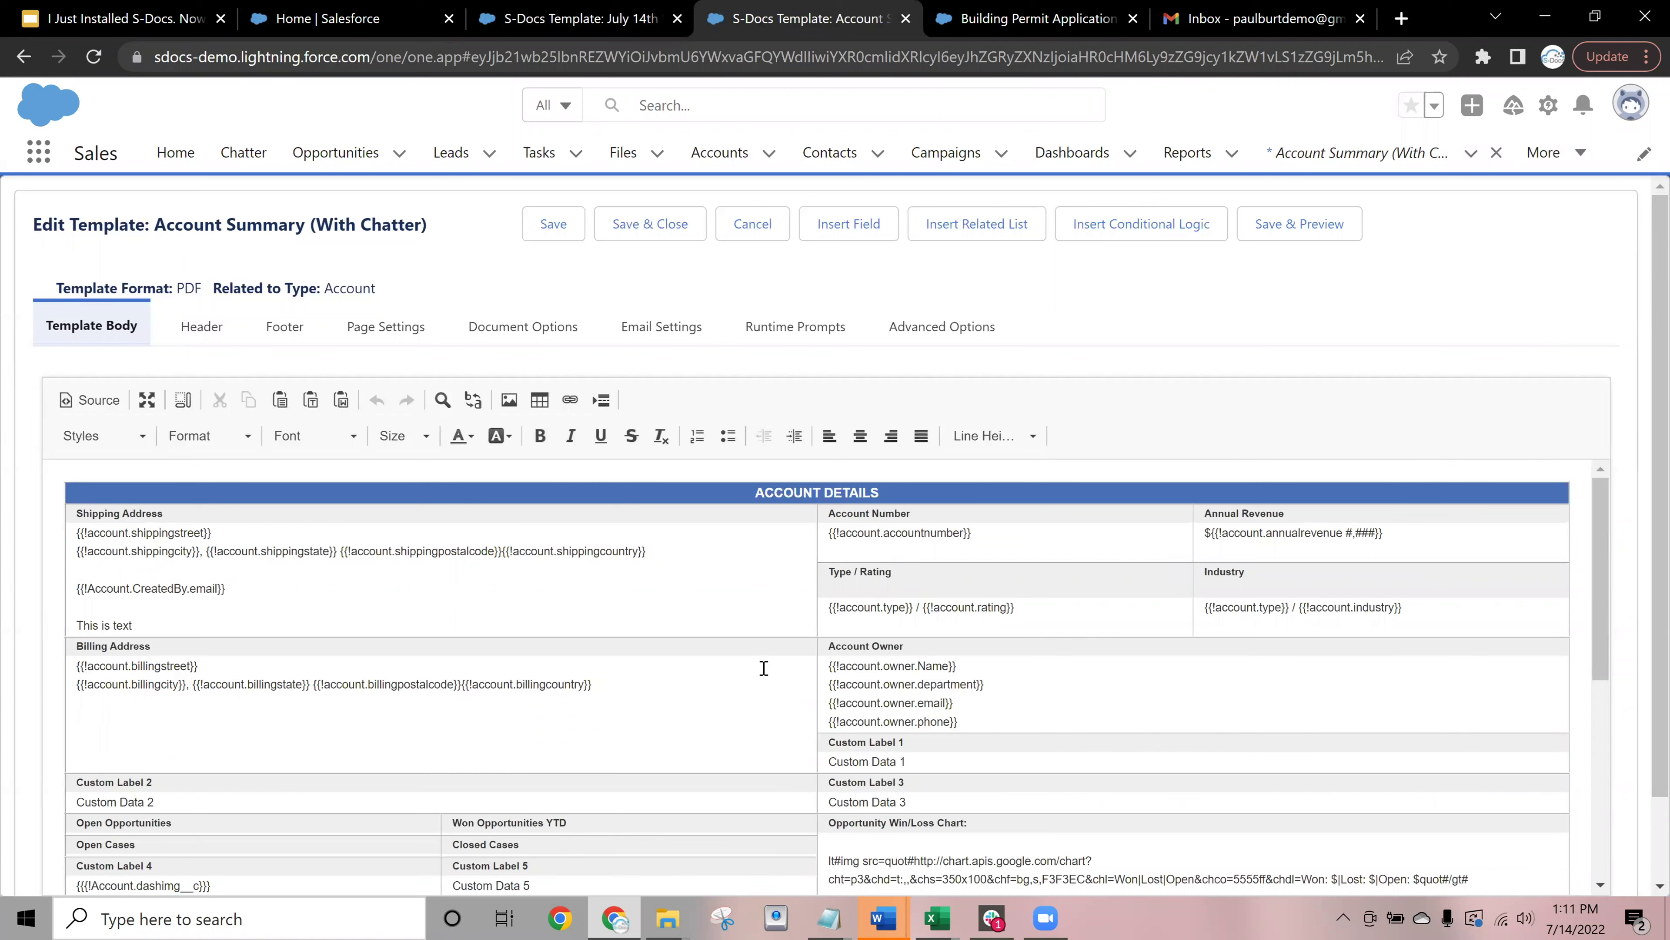
Switch to the Google Slides presentation and show the Webinar Agenda slide
click(100, 8)
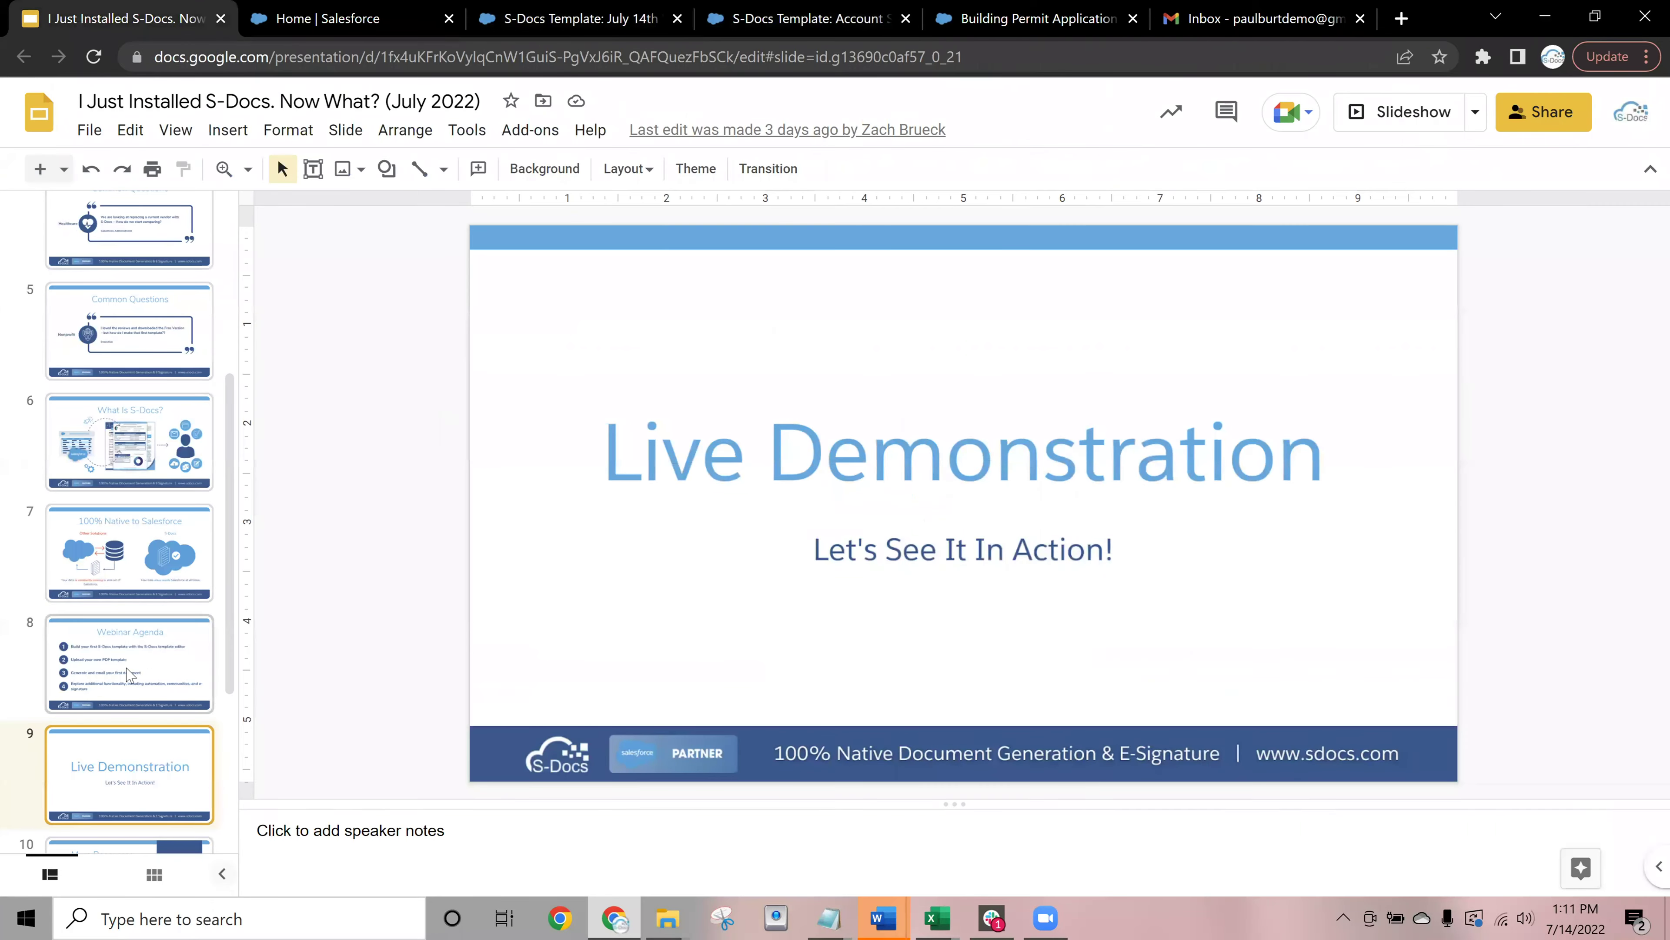
key(Up)
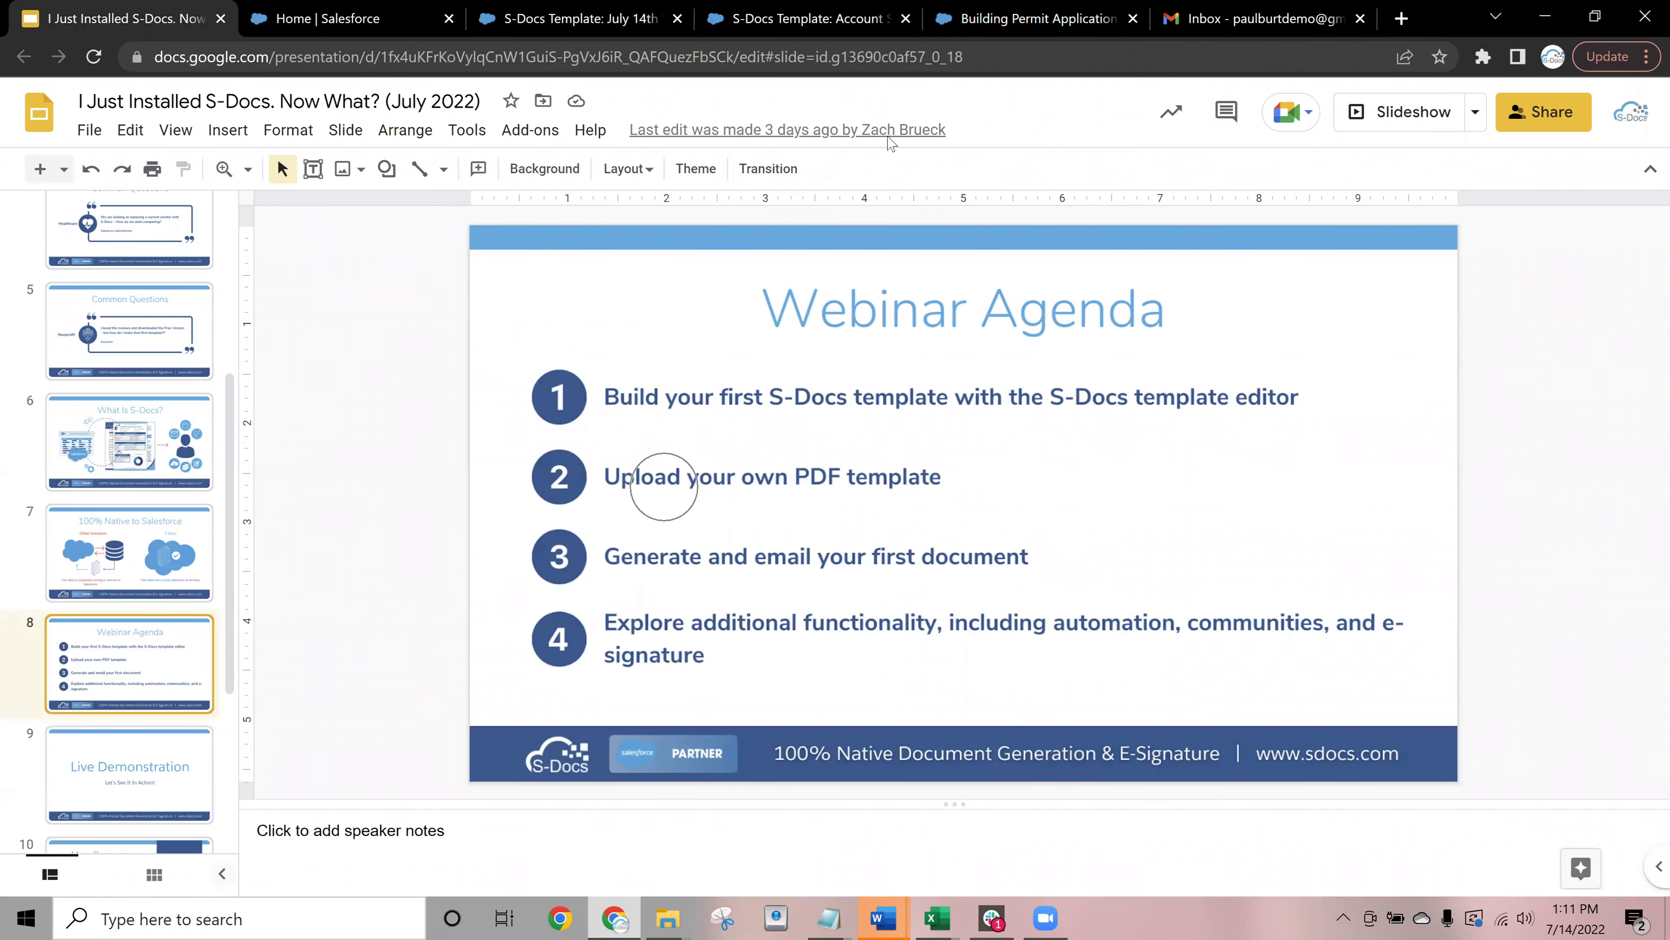
Switch to the Salesforce record of the Building Permit Application template and open it in the template editor
click(1017, 12)
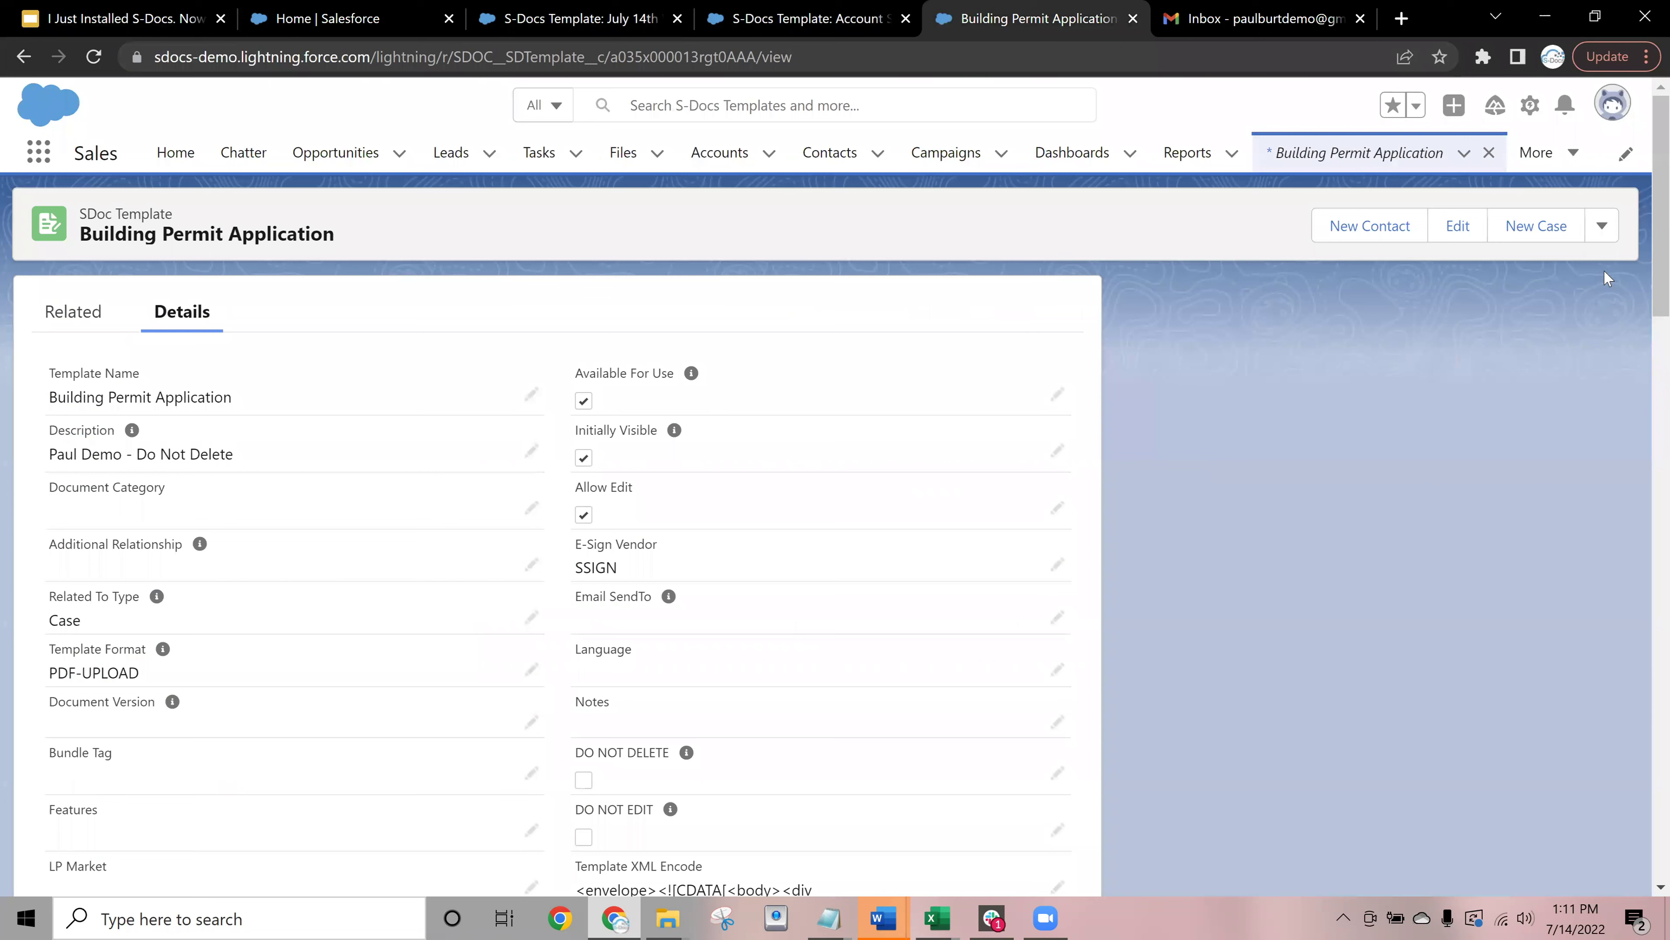
click(1604, 224)
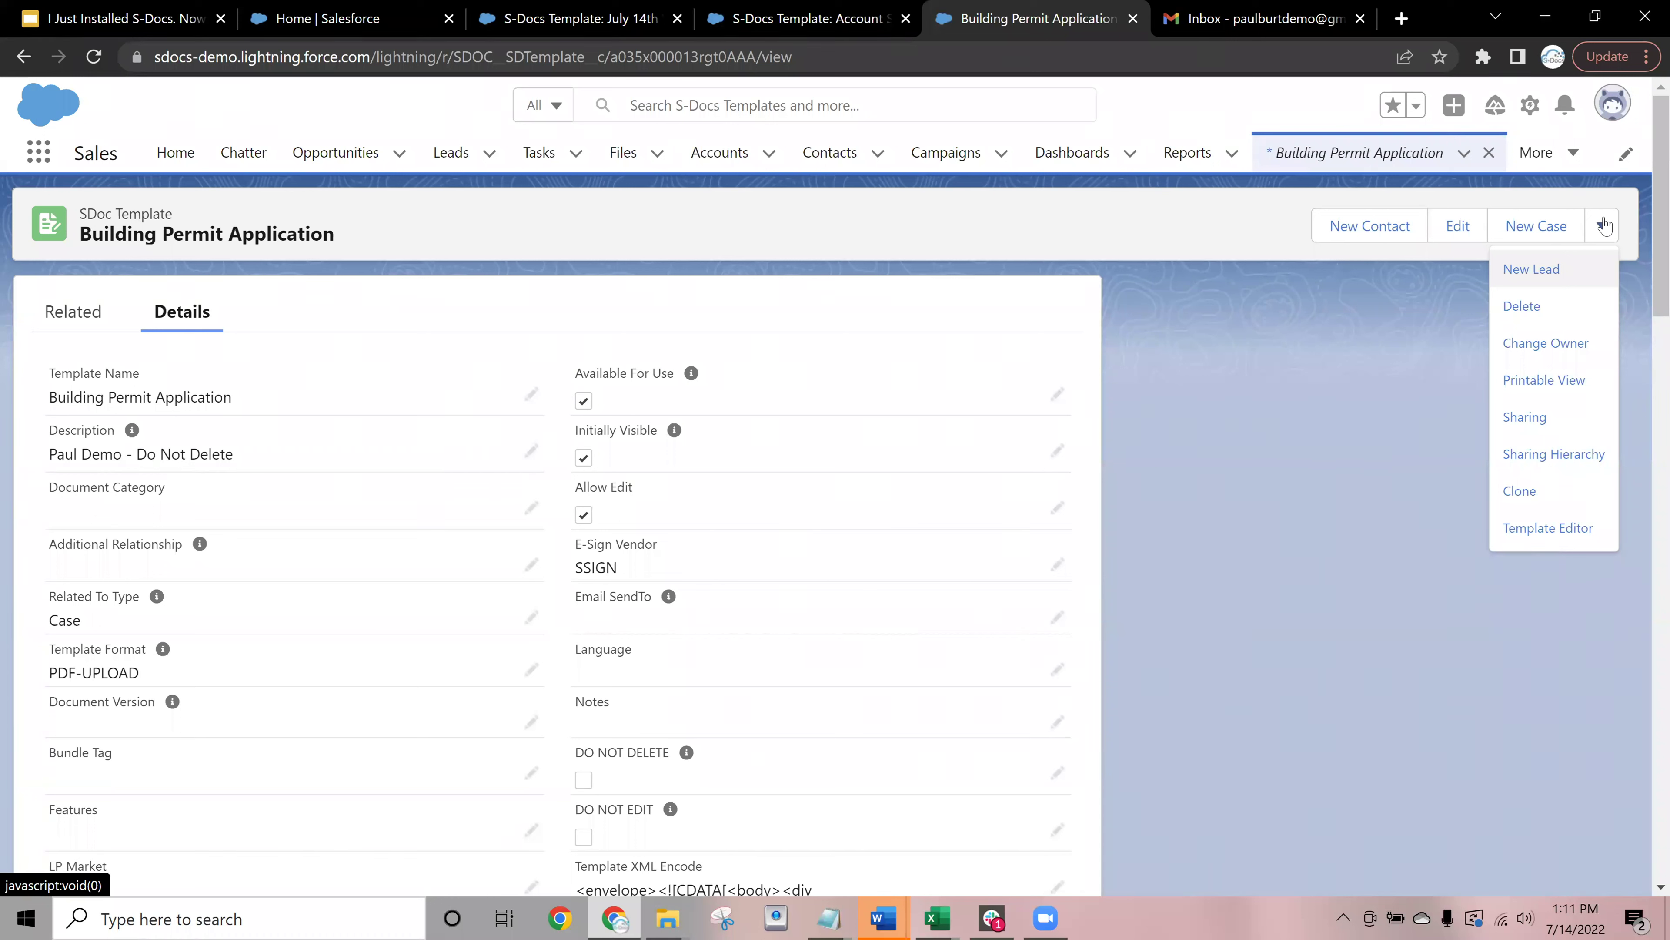
click(1565, 530)
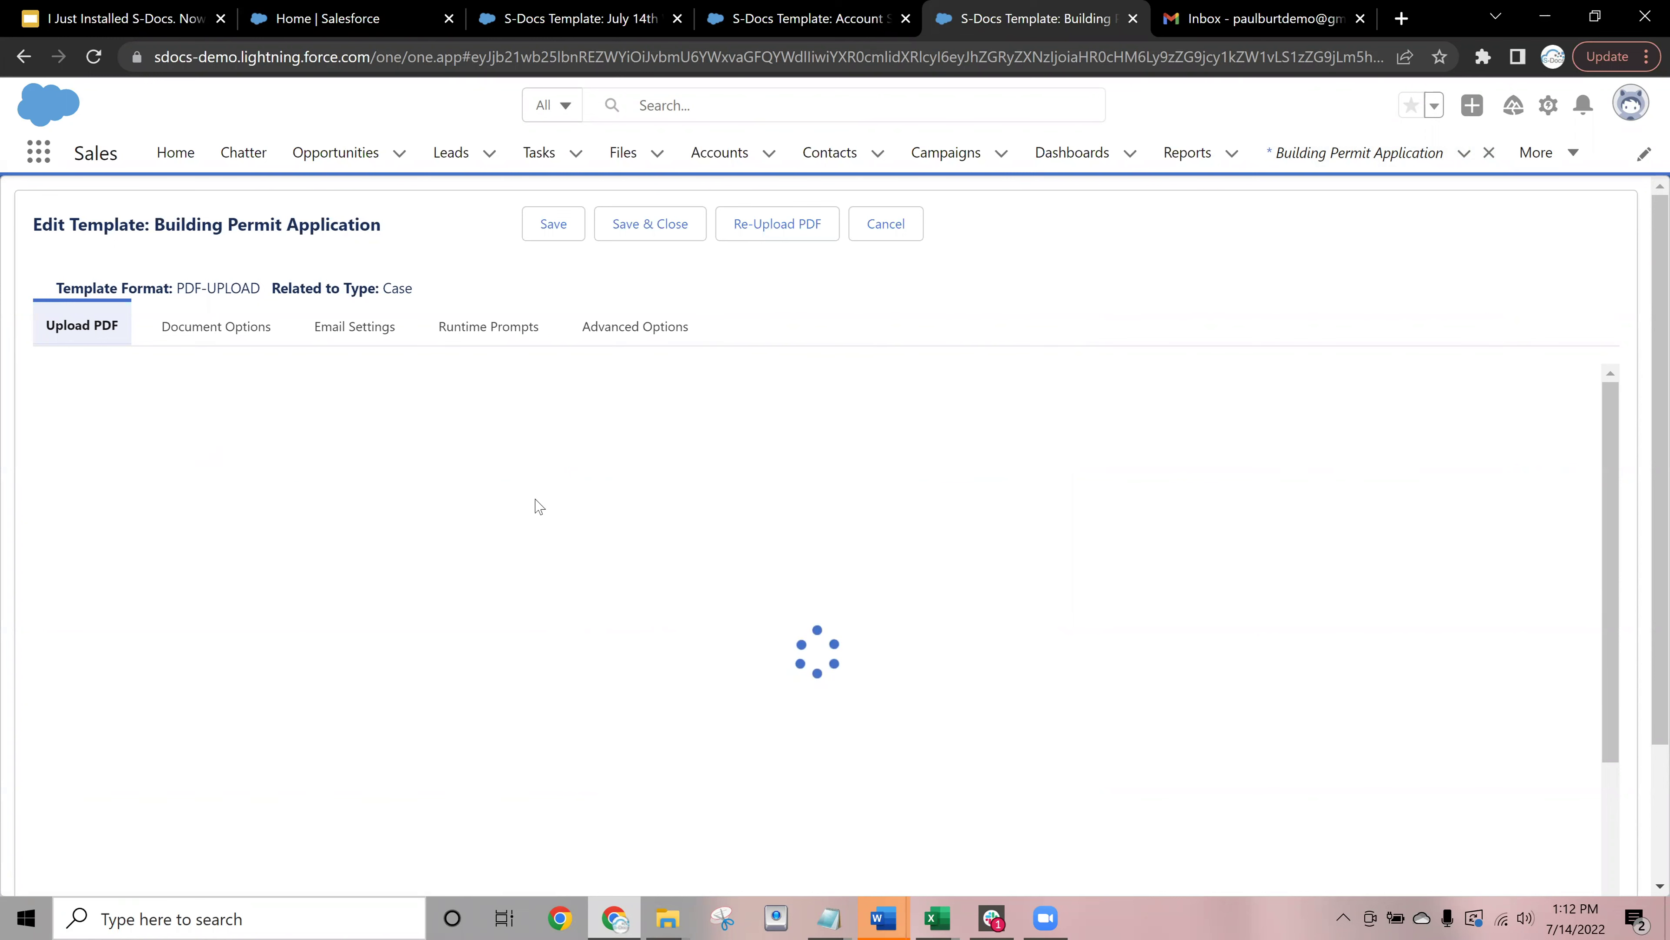
Look through the uploaded building permit PDF down to the application form's contact information section with its placed input fields
scroll(895, 515, down, 6)
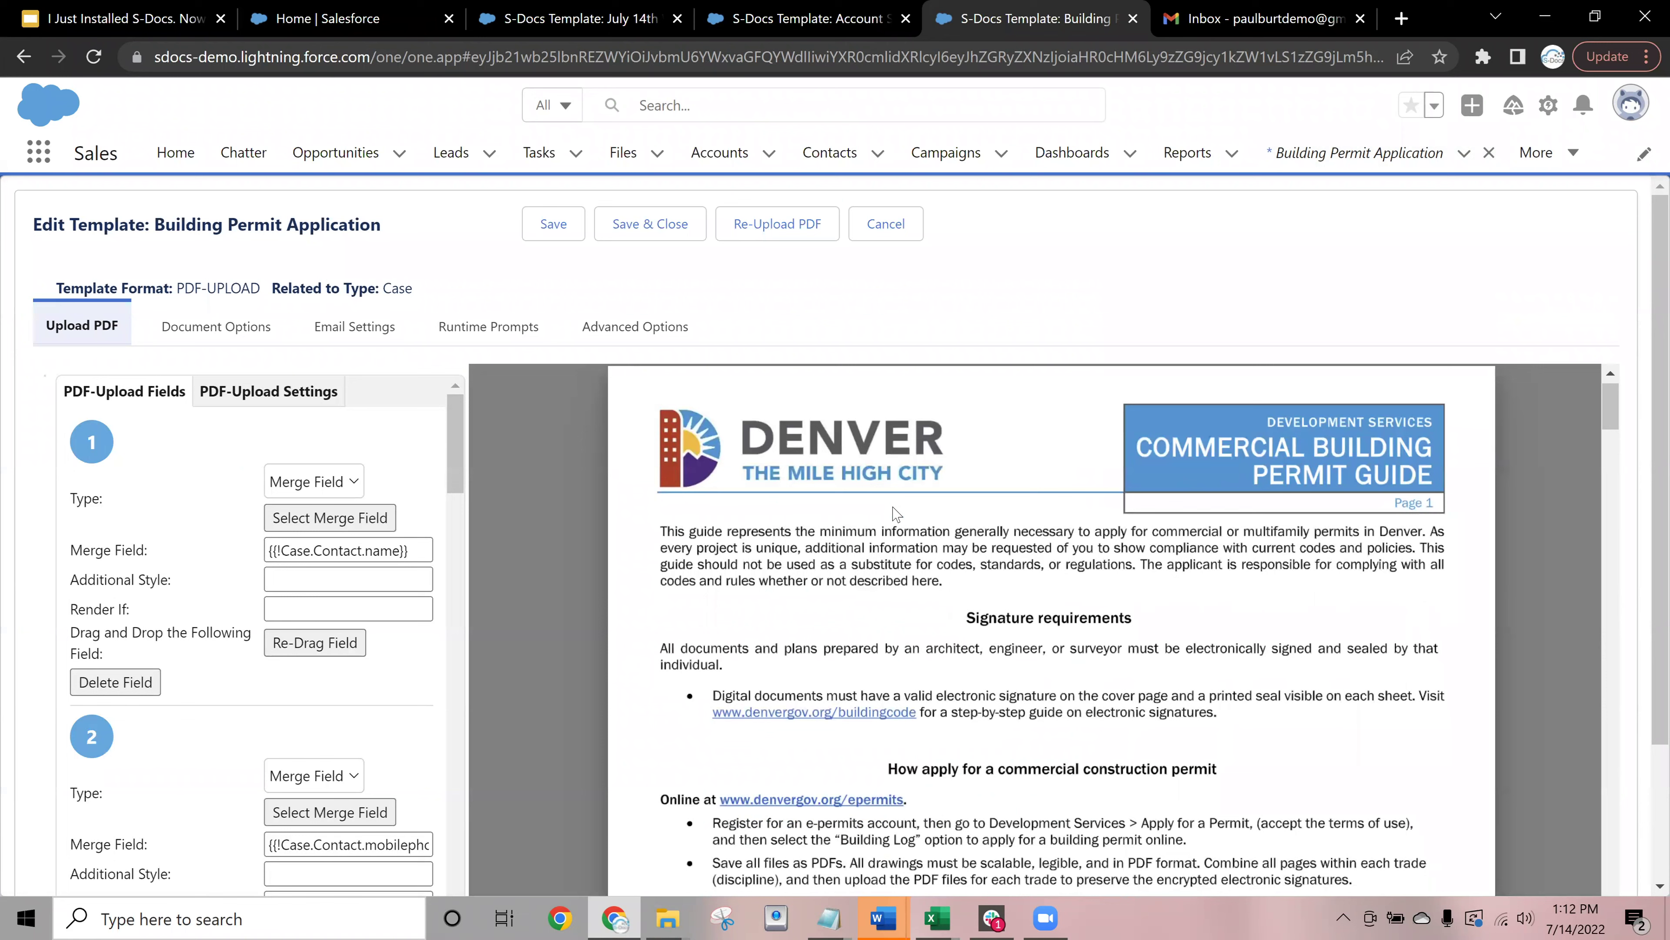
scroll(881, 523, down, 5)
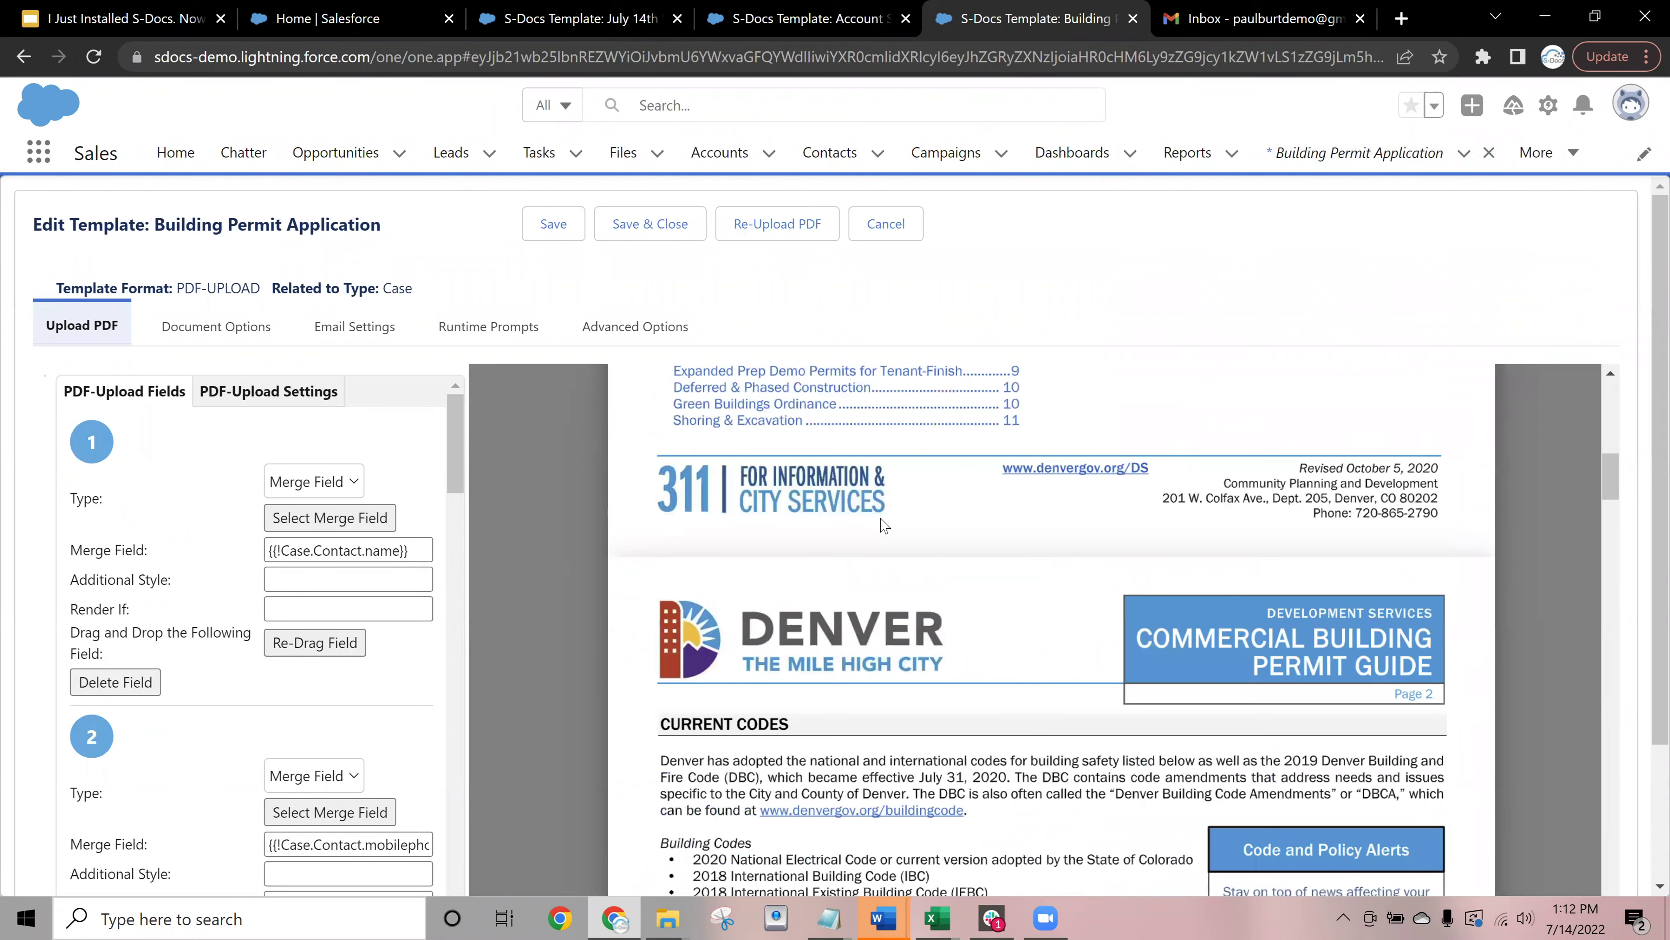
scroll(883, 523, down, 10)
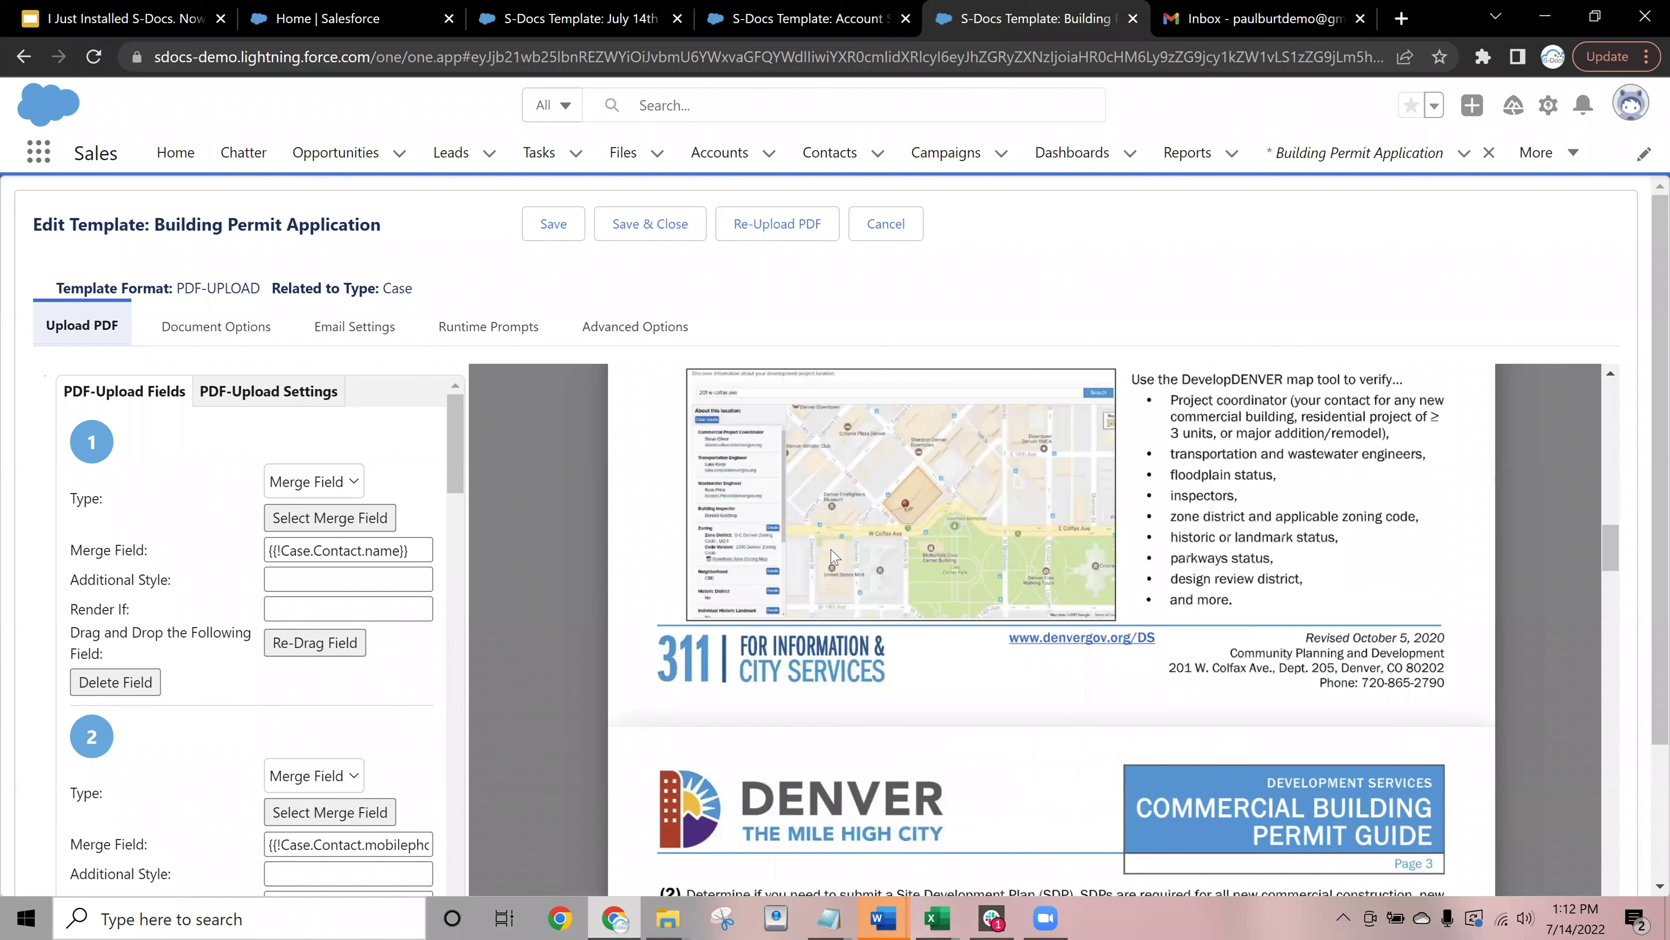
scroll(766, 675, down, 1)
scroll(853, 487, down, 3)
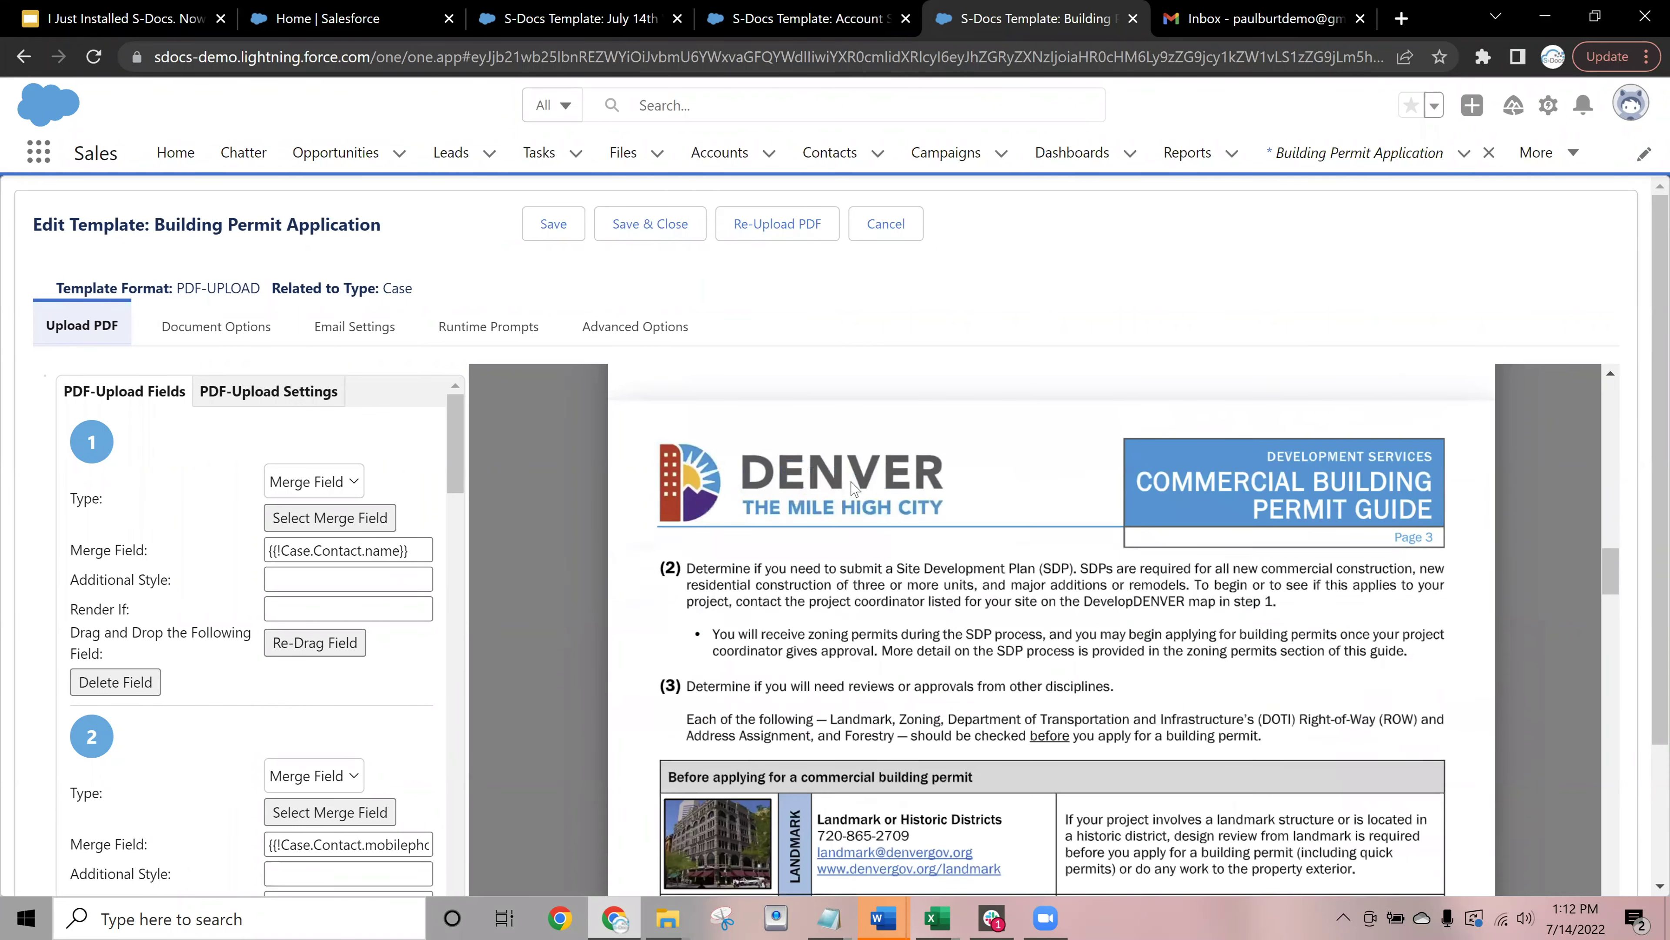
scroll(853, 487, down, 5)
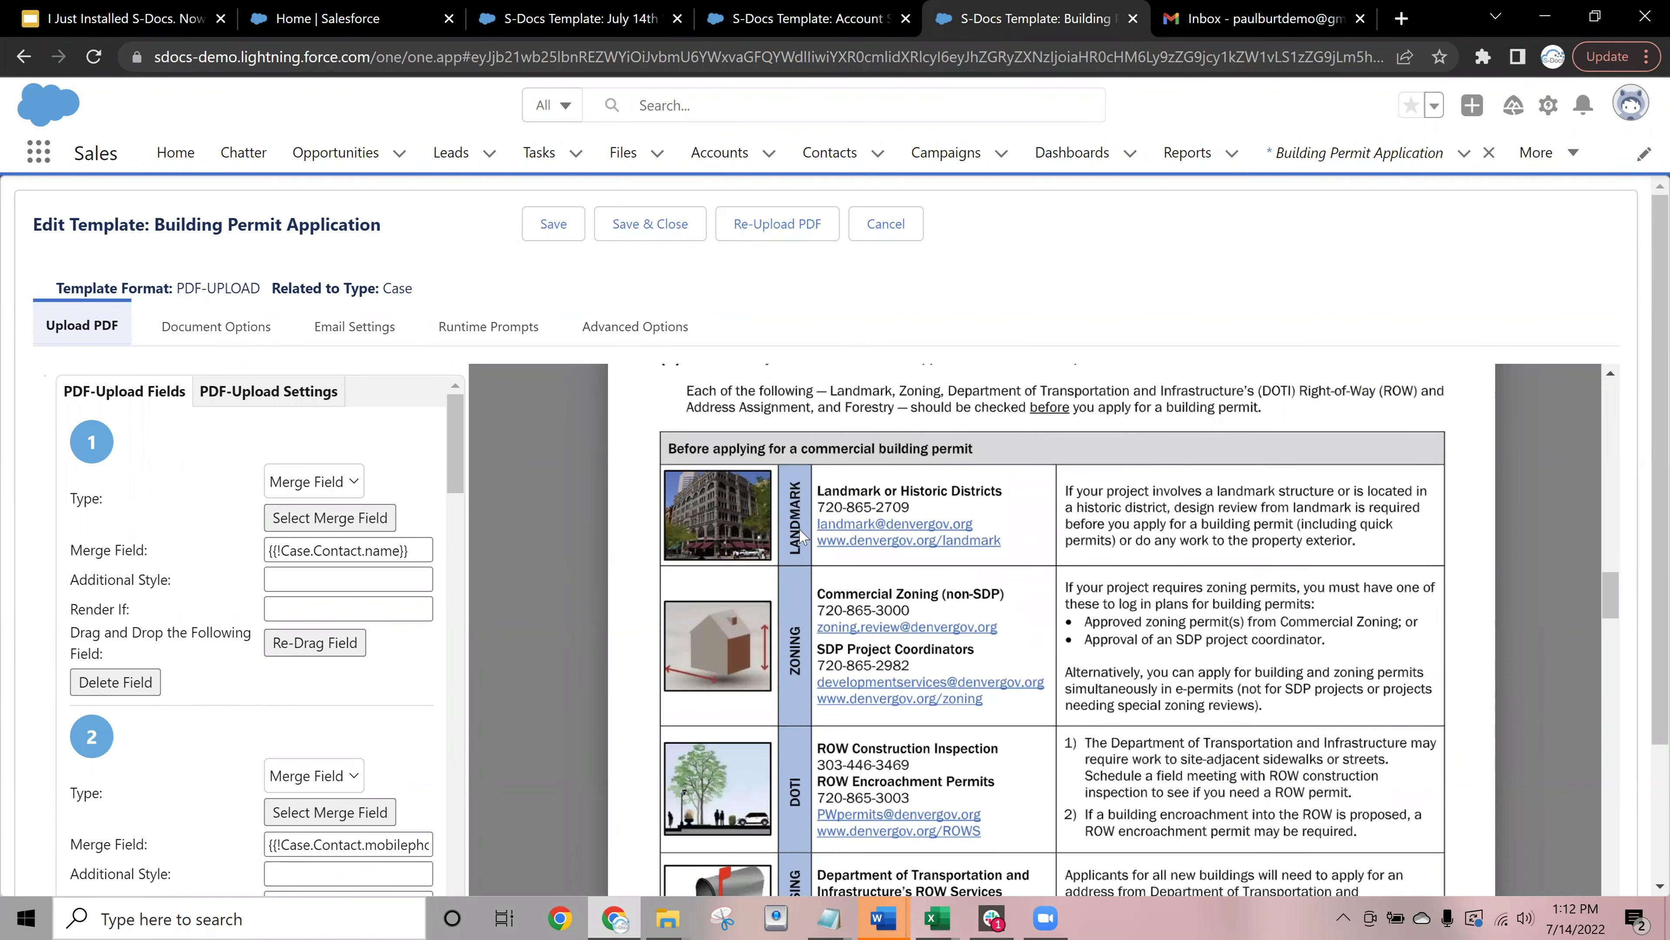
scroll(802, 536, down, 3)
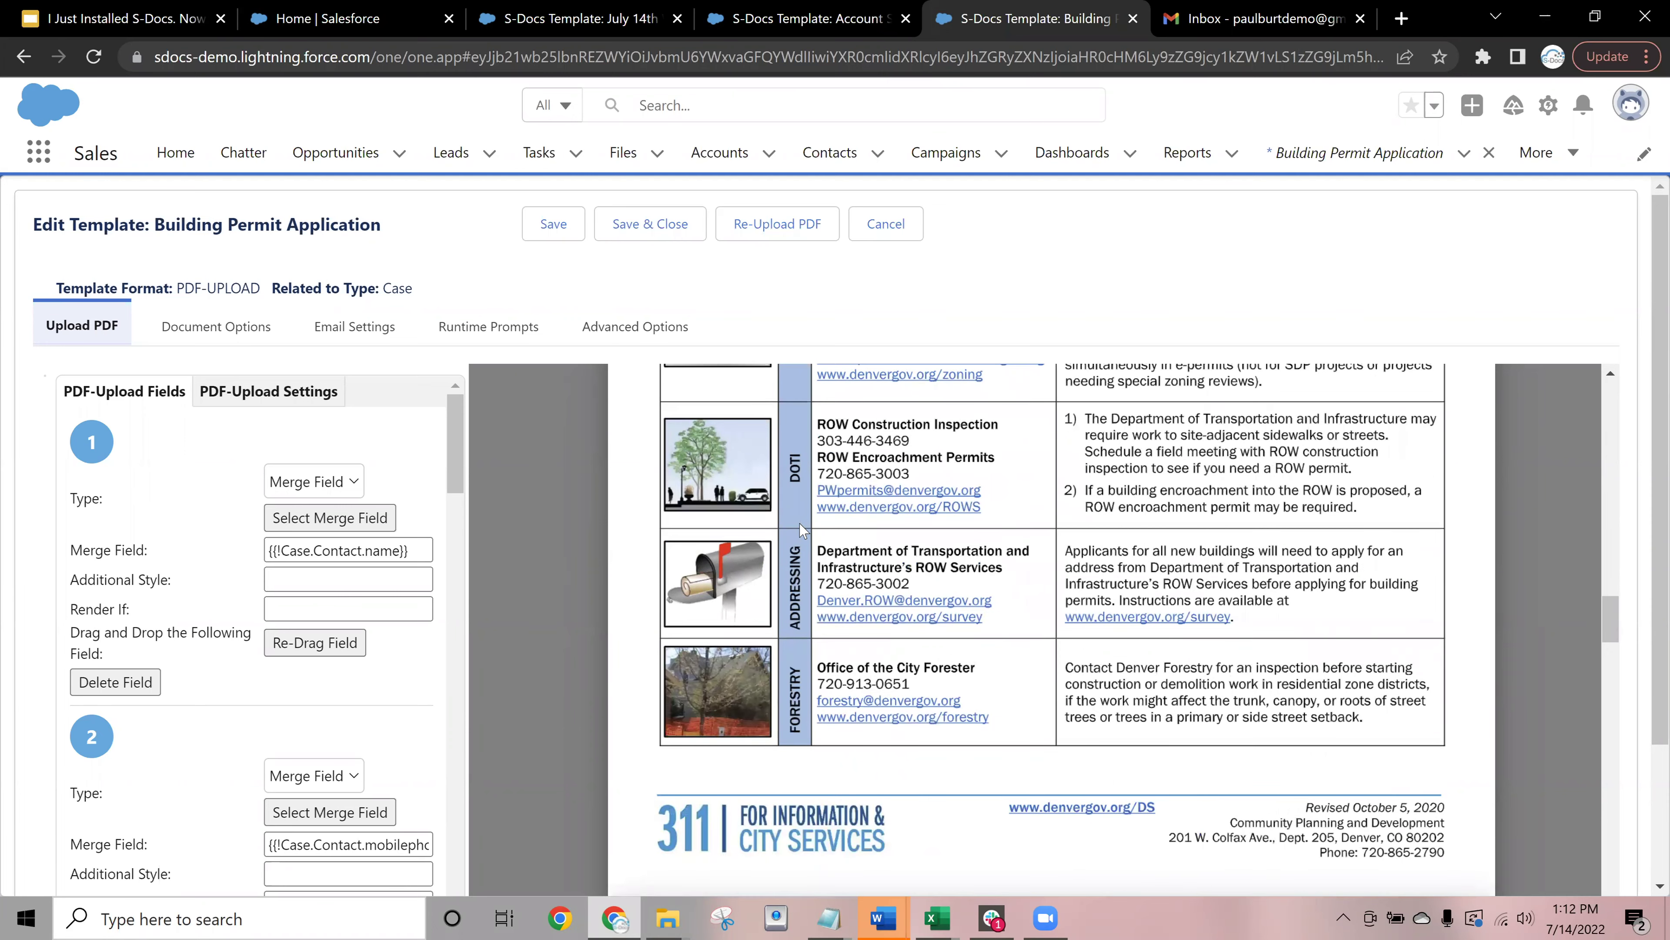
scroll(801, 528, down, 7)
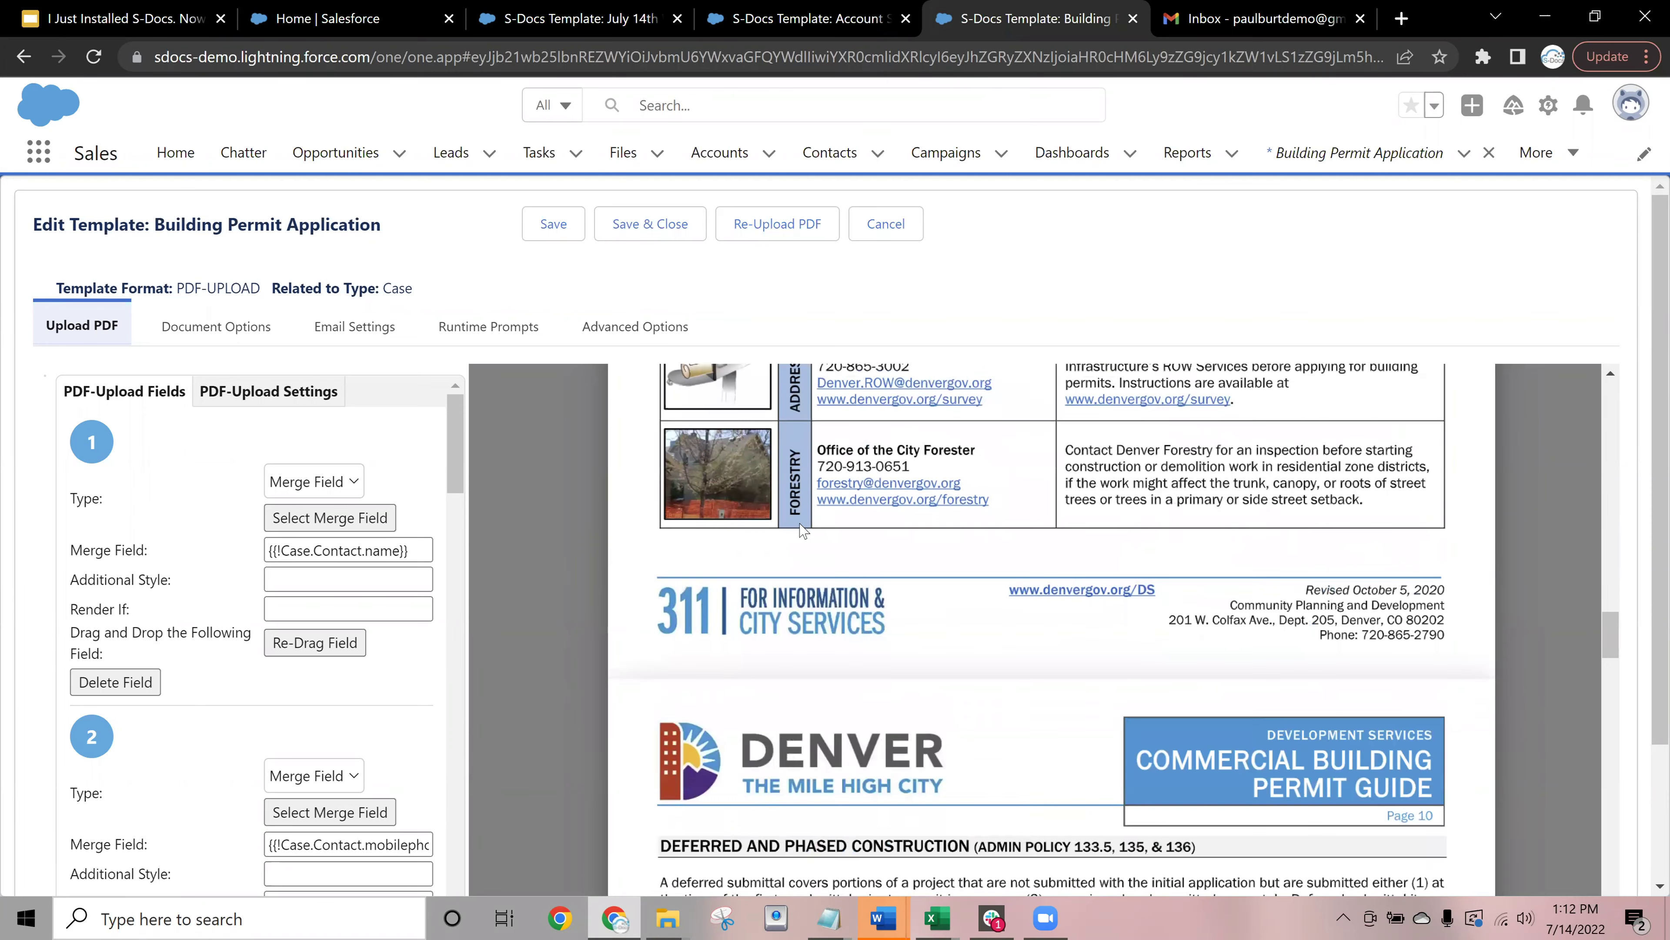
scroll(802, 529, down, 10)
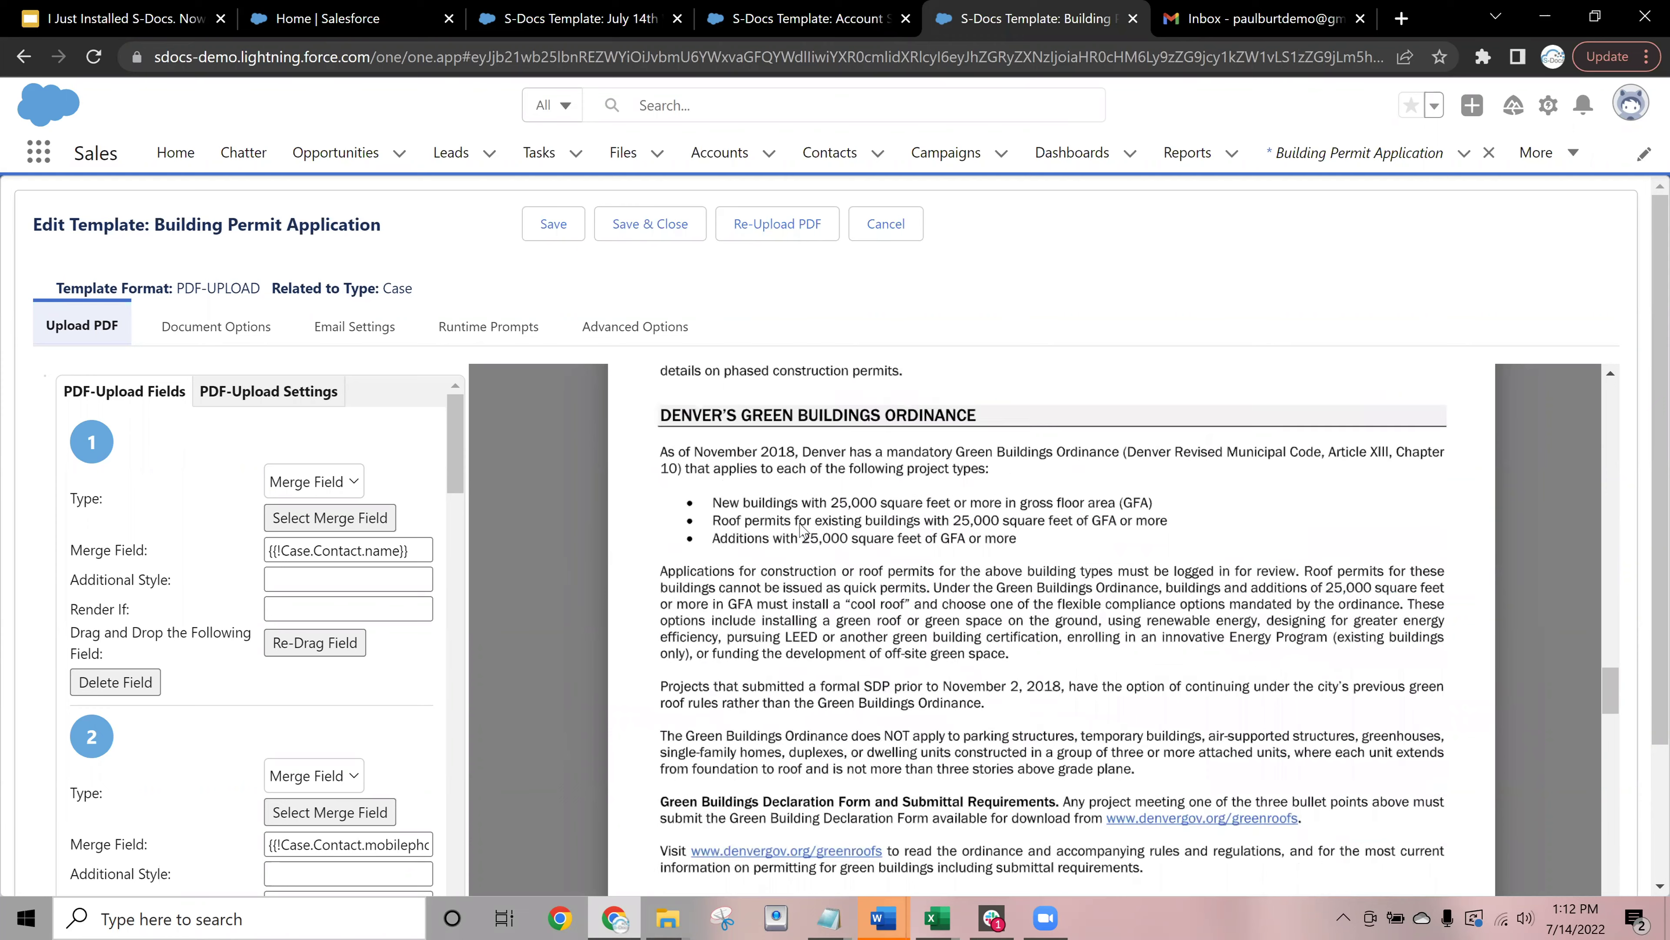
scroll(801, 528, down, 6)
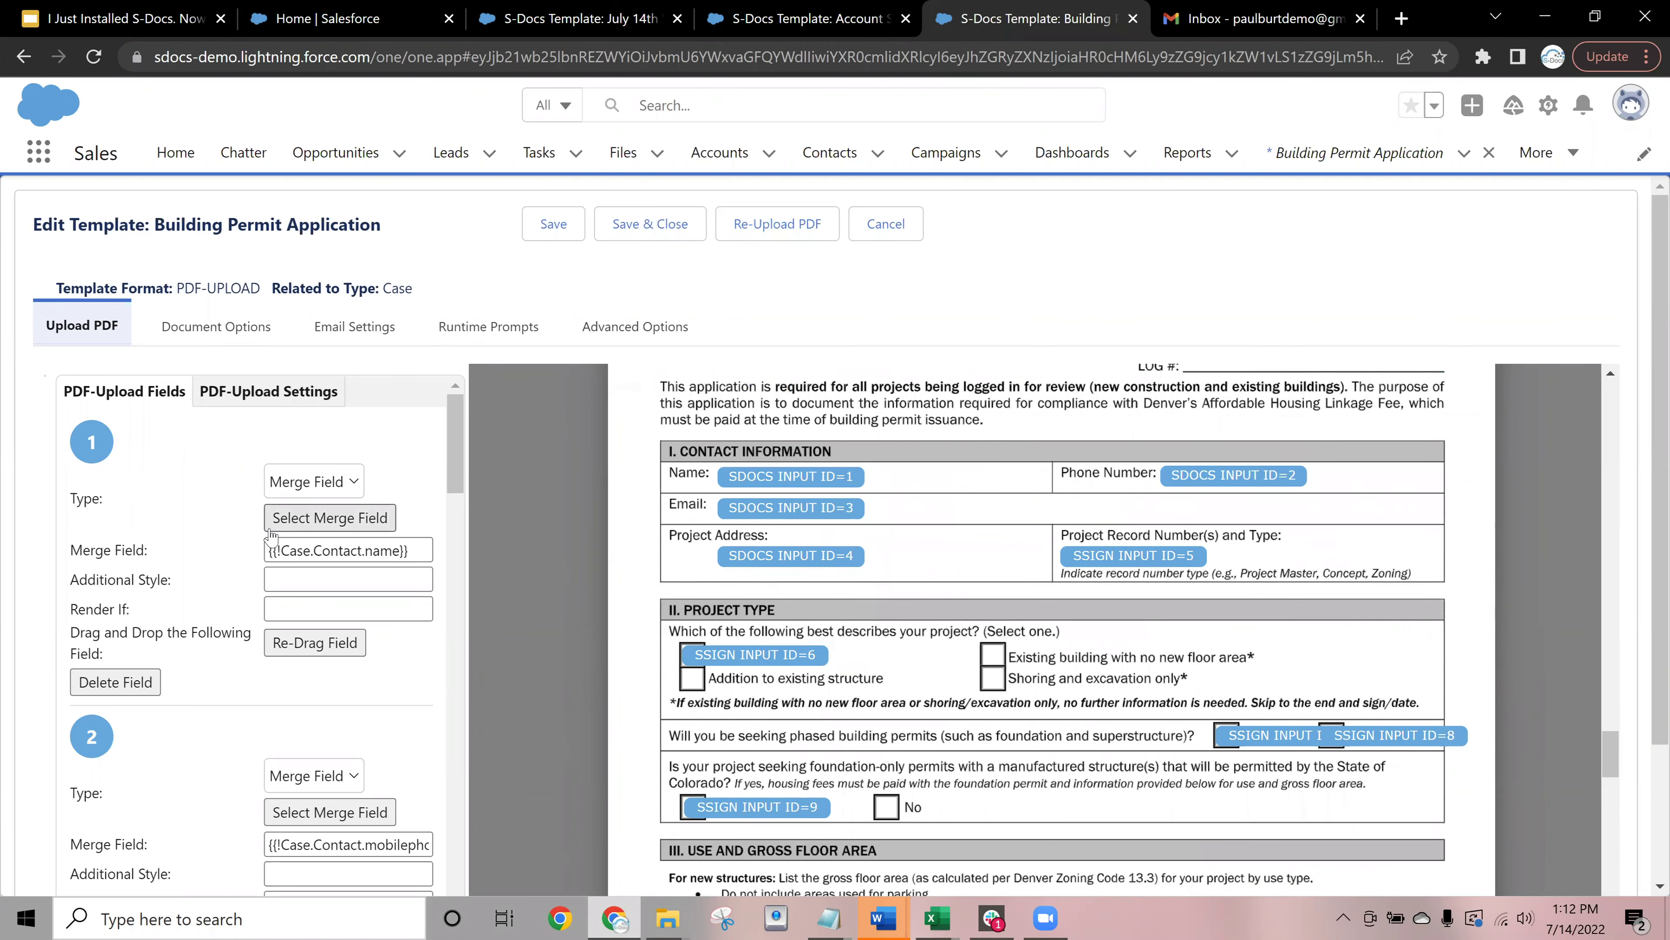
Set input field 1's merge field to the case's contact mobile and re-place the field in the form's Name box
click(750, 473)
click(279, 650)
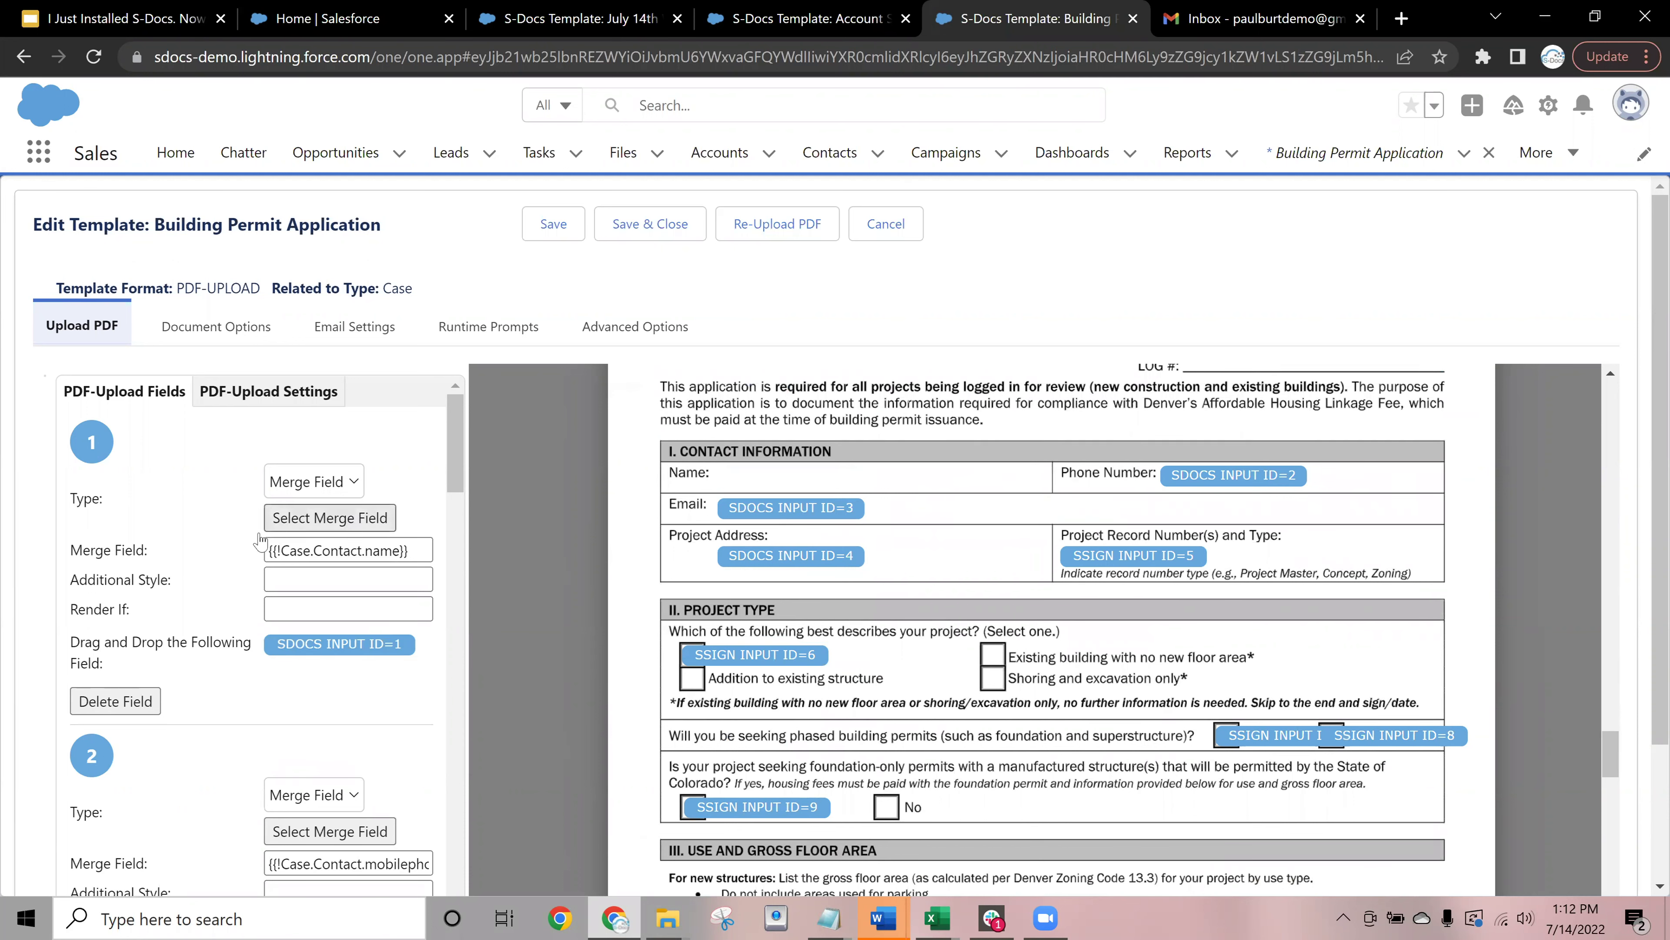
click(312, 524)
scroll(313, 524, down, 5)
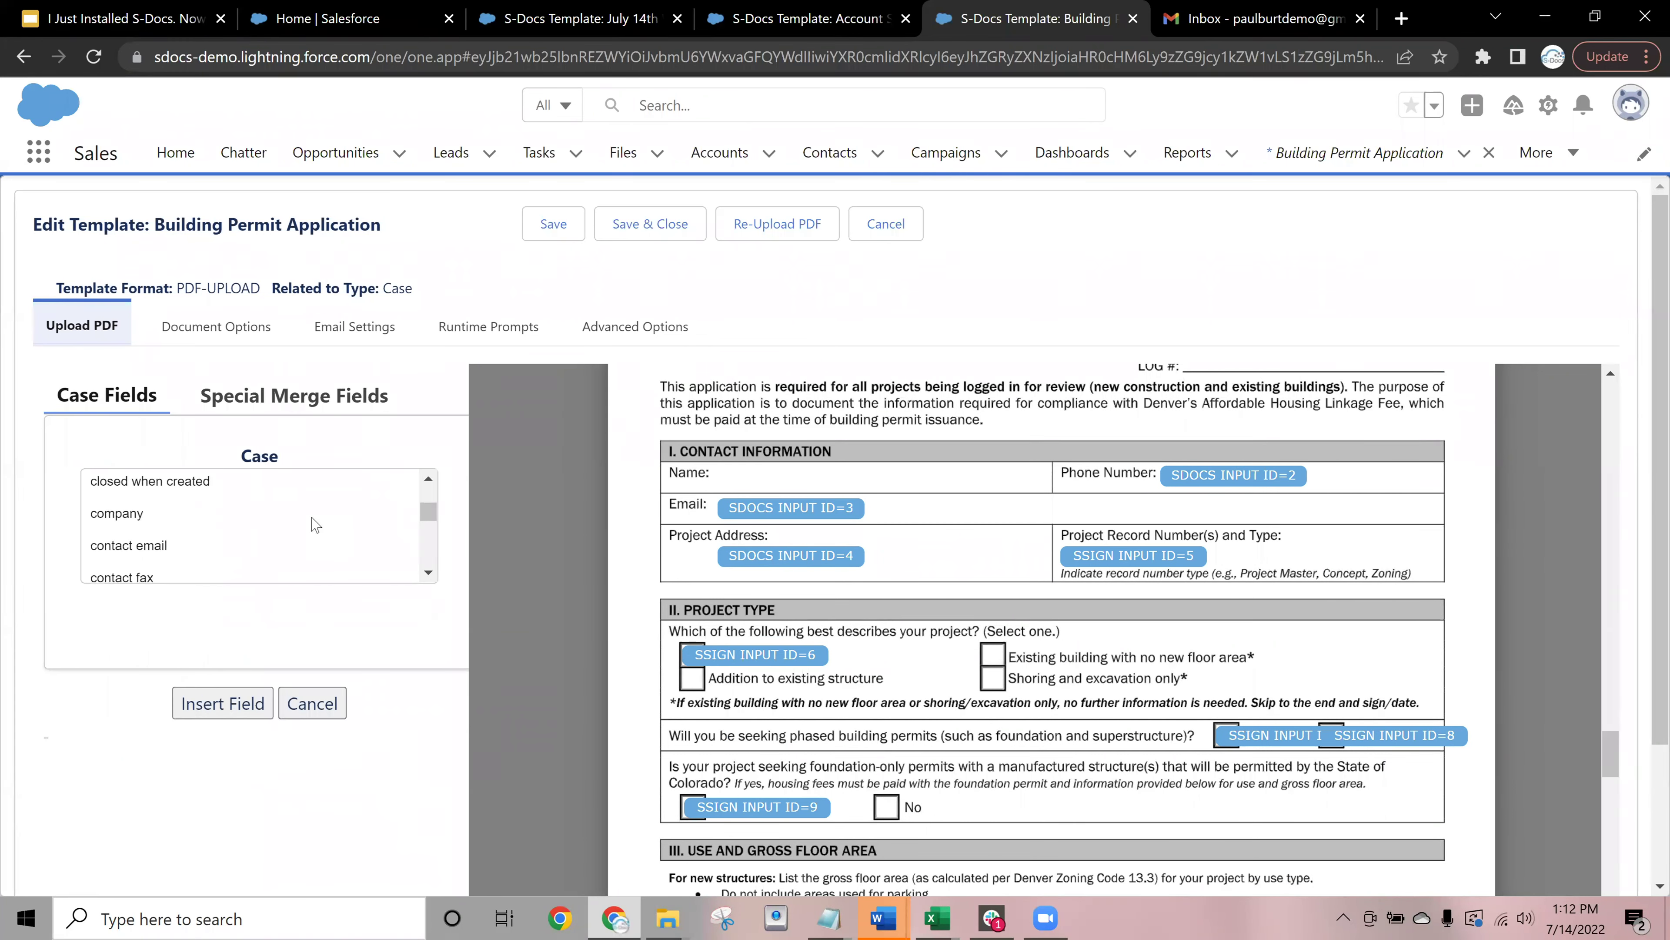
click(168, 543)
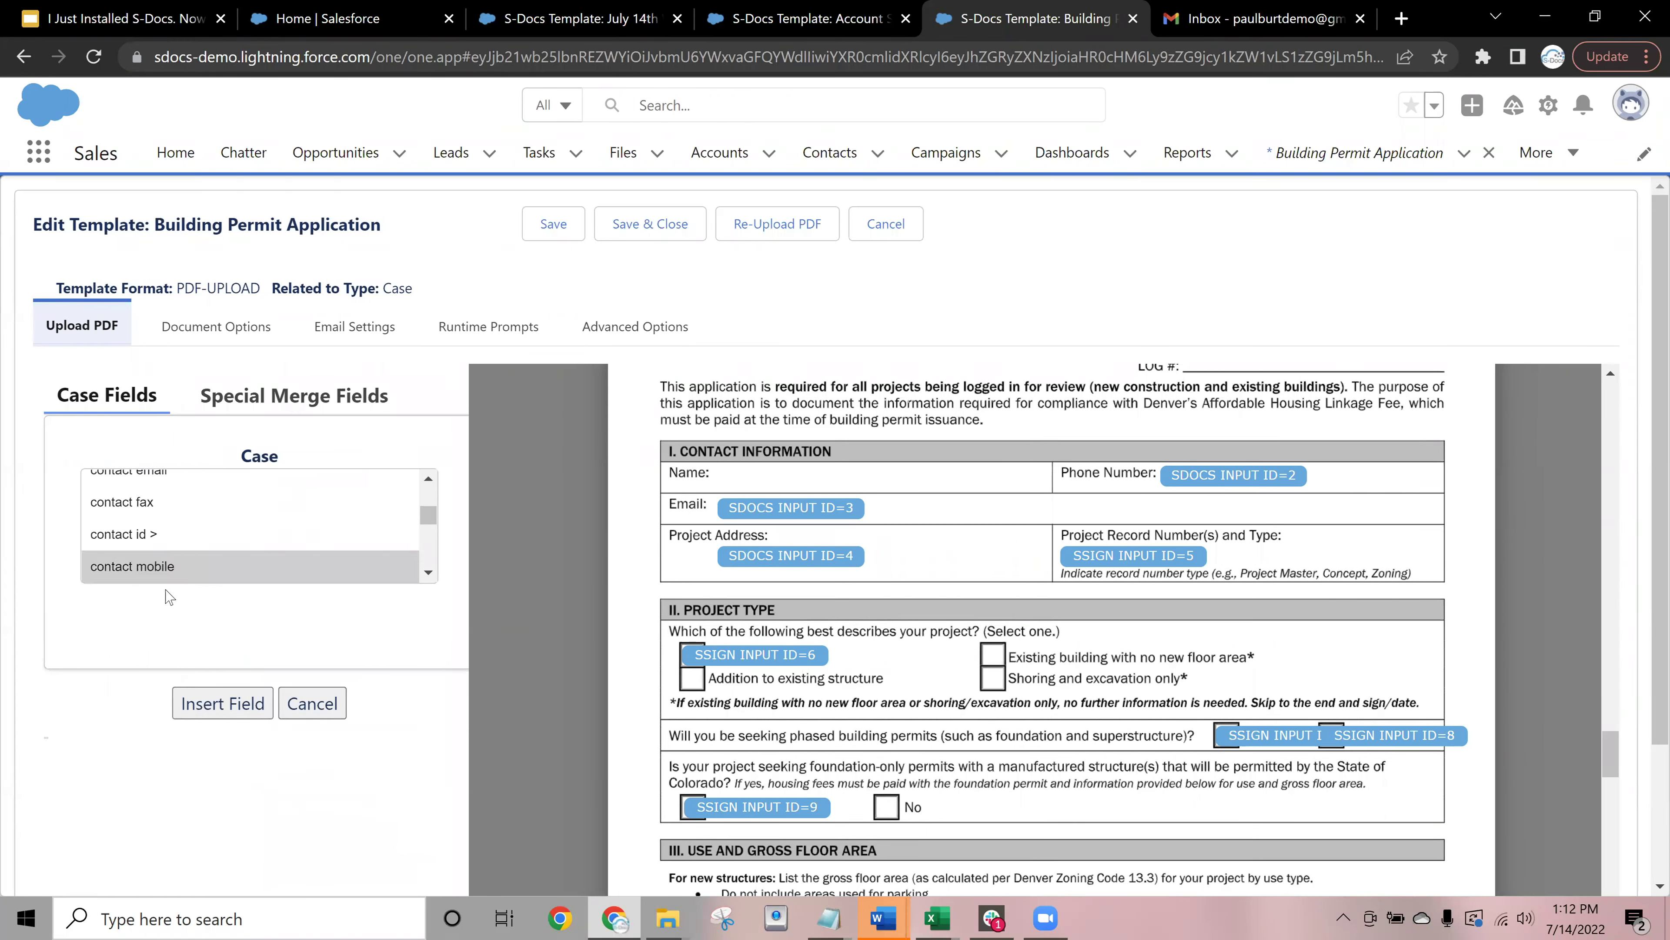
click(204, 703)
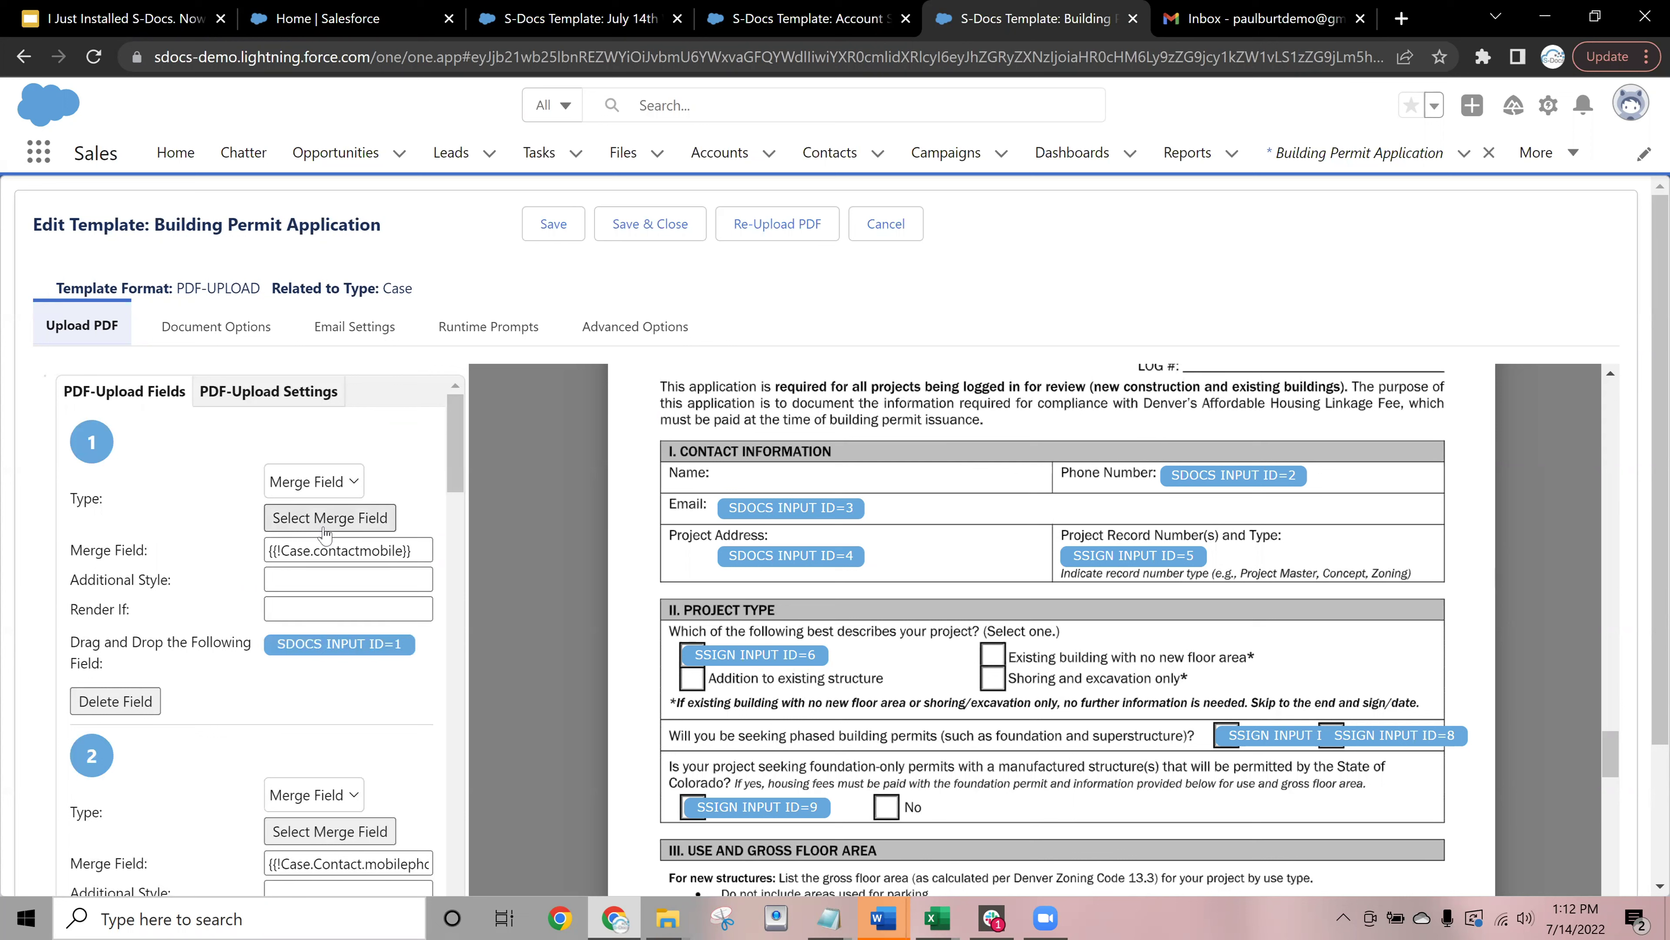
drag(307, 649, 763, 486)
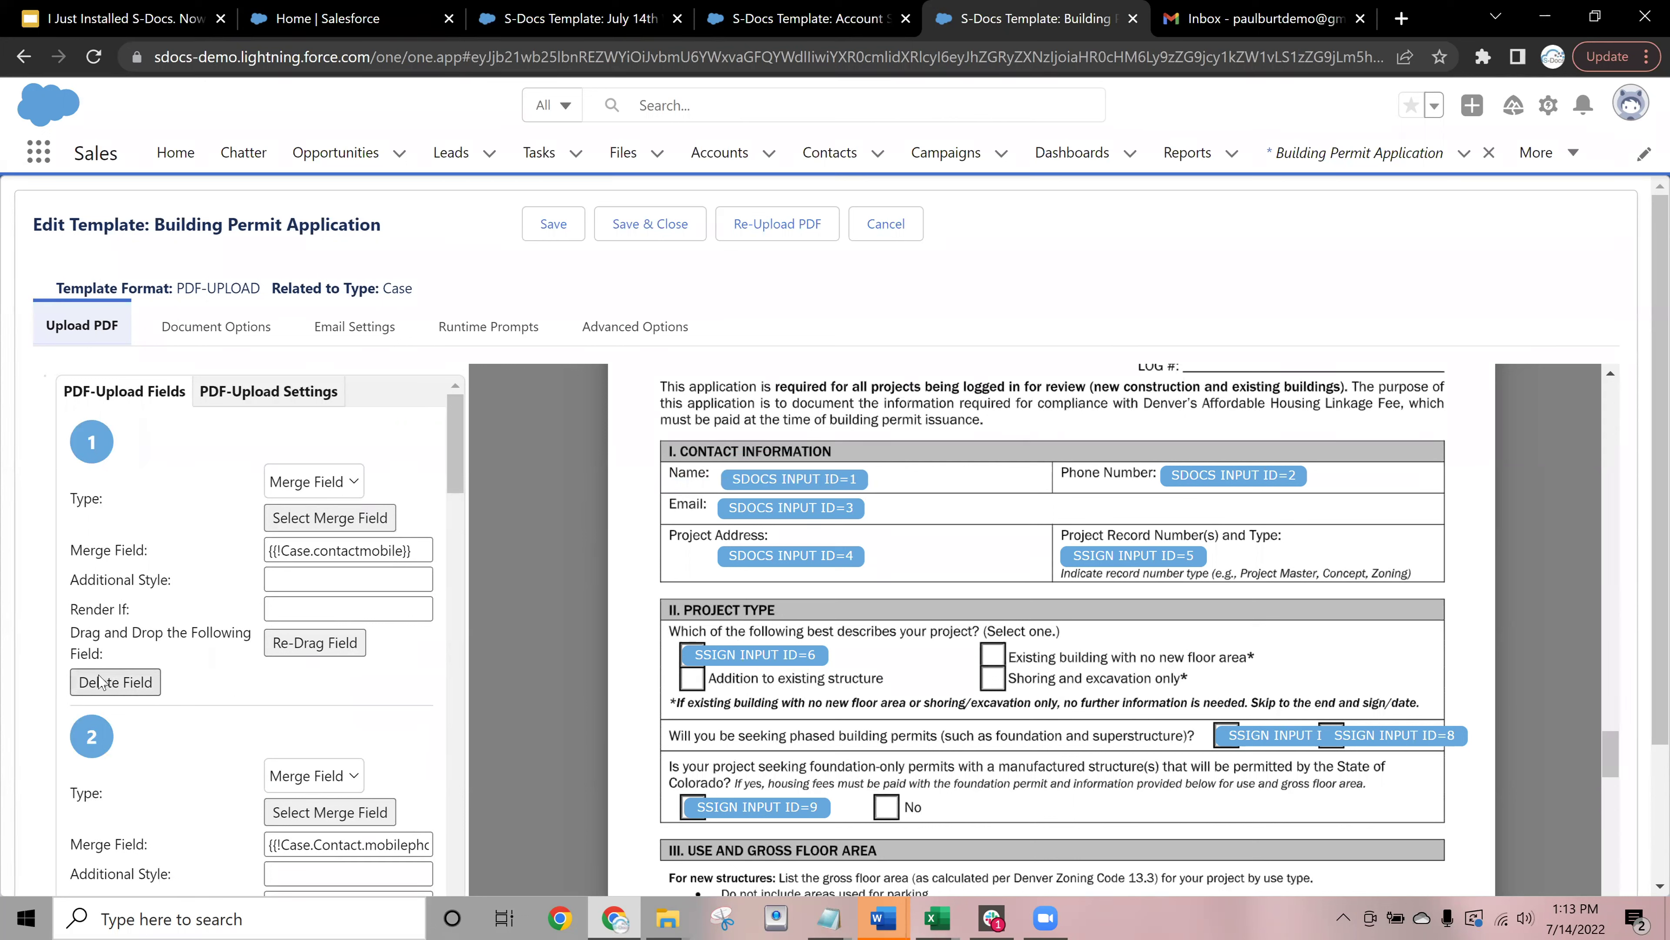
Review the additional style and render-if options of input field 2 in the PDF-upload field settings
scroll(173, 638, down, 3)
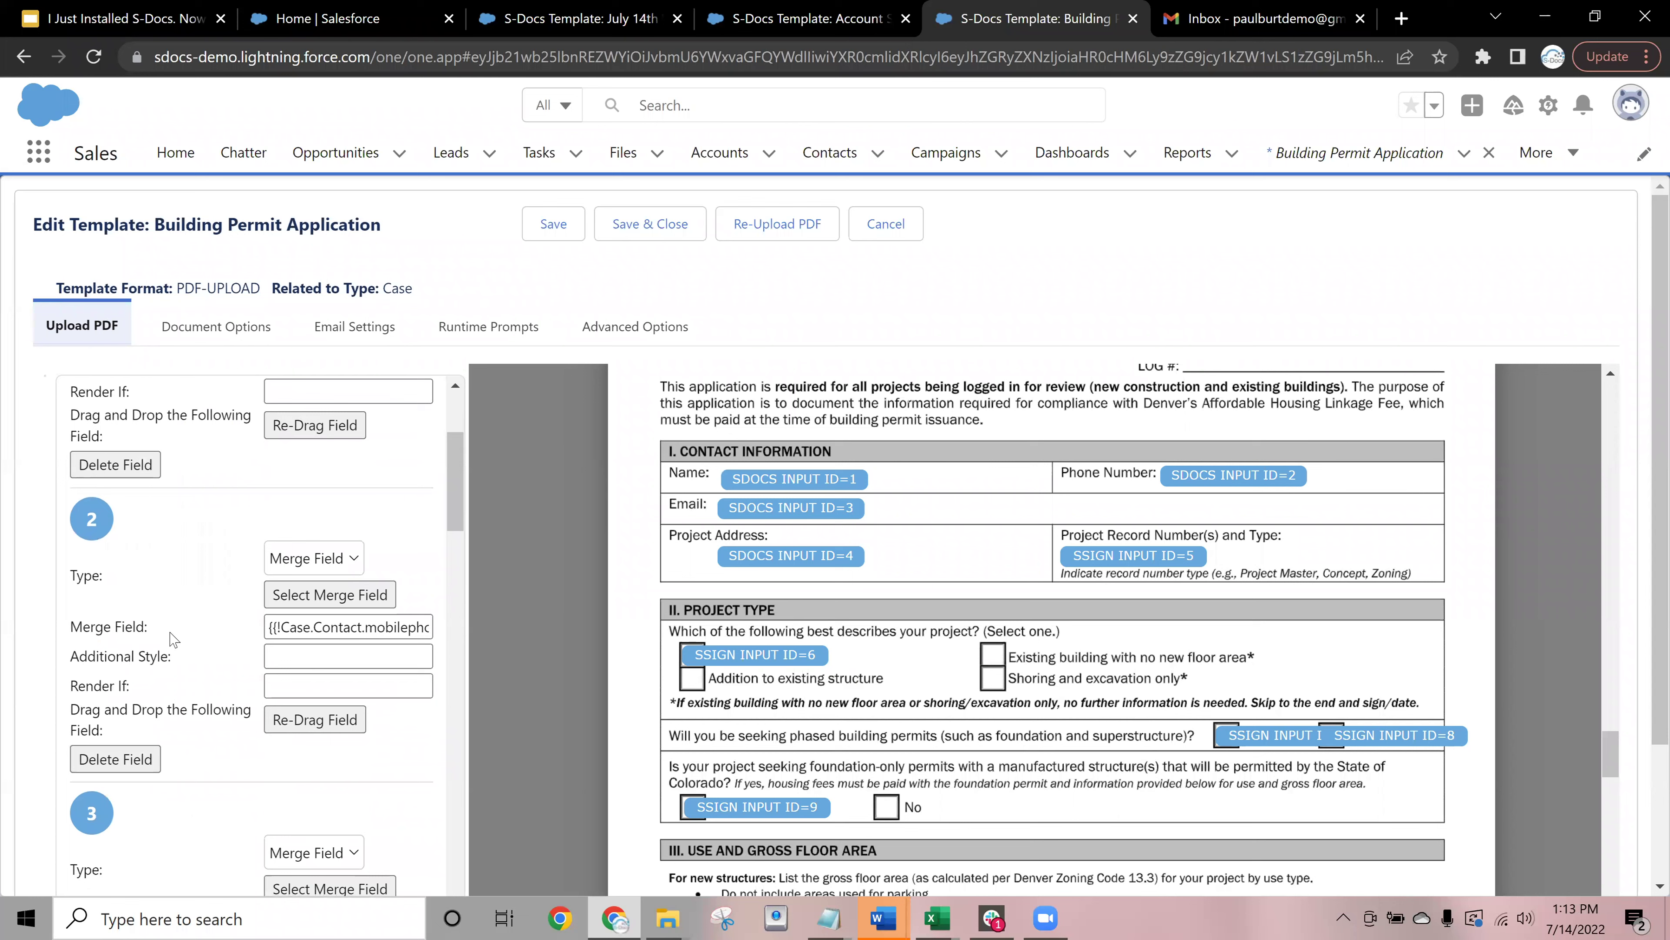
scroll(172, 638, down, 2)
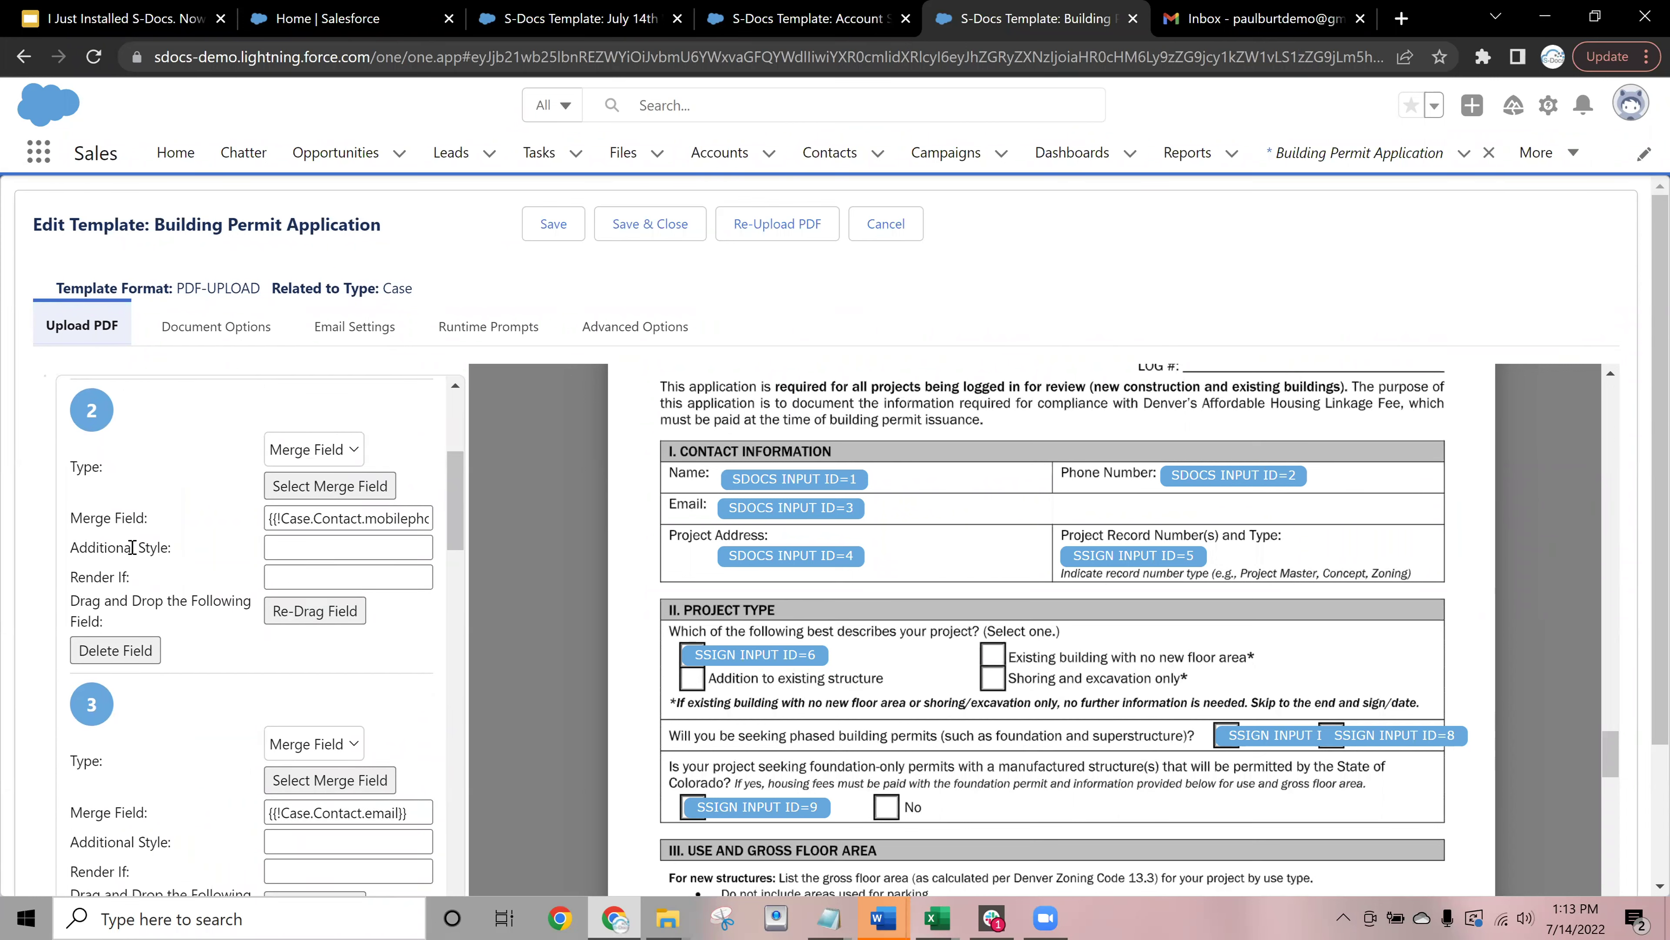
drag(77, 548, 171, 548)
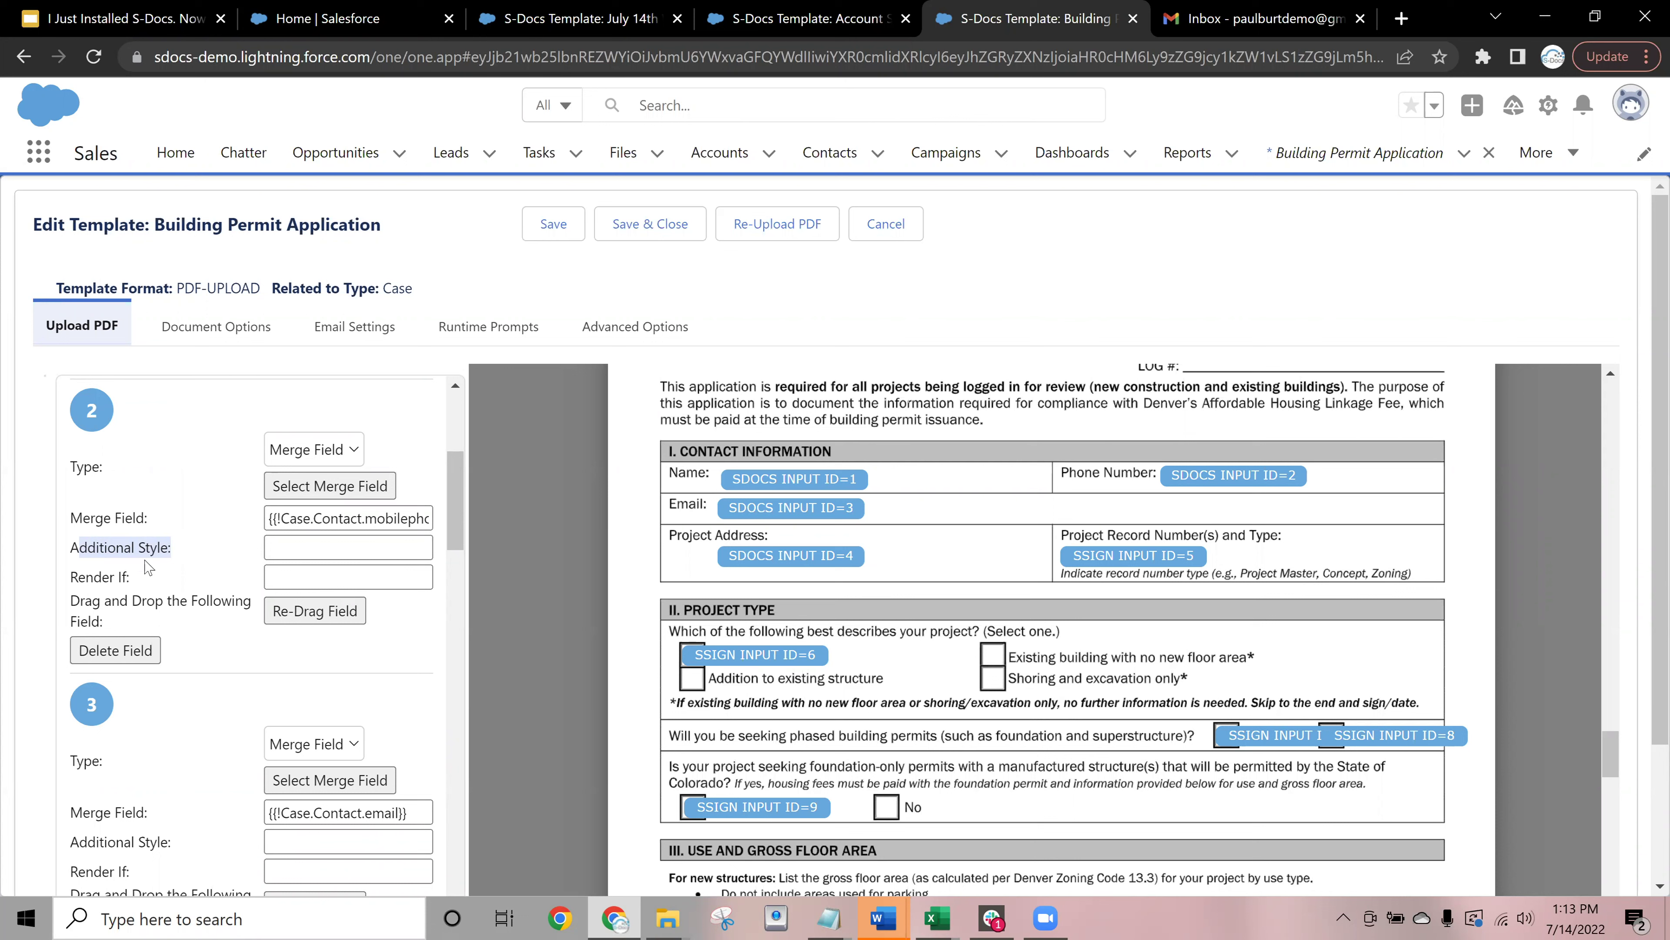
drag(83, 567, 130, 576)
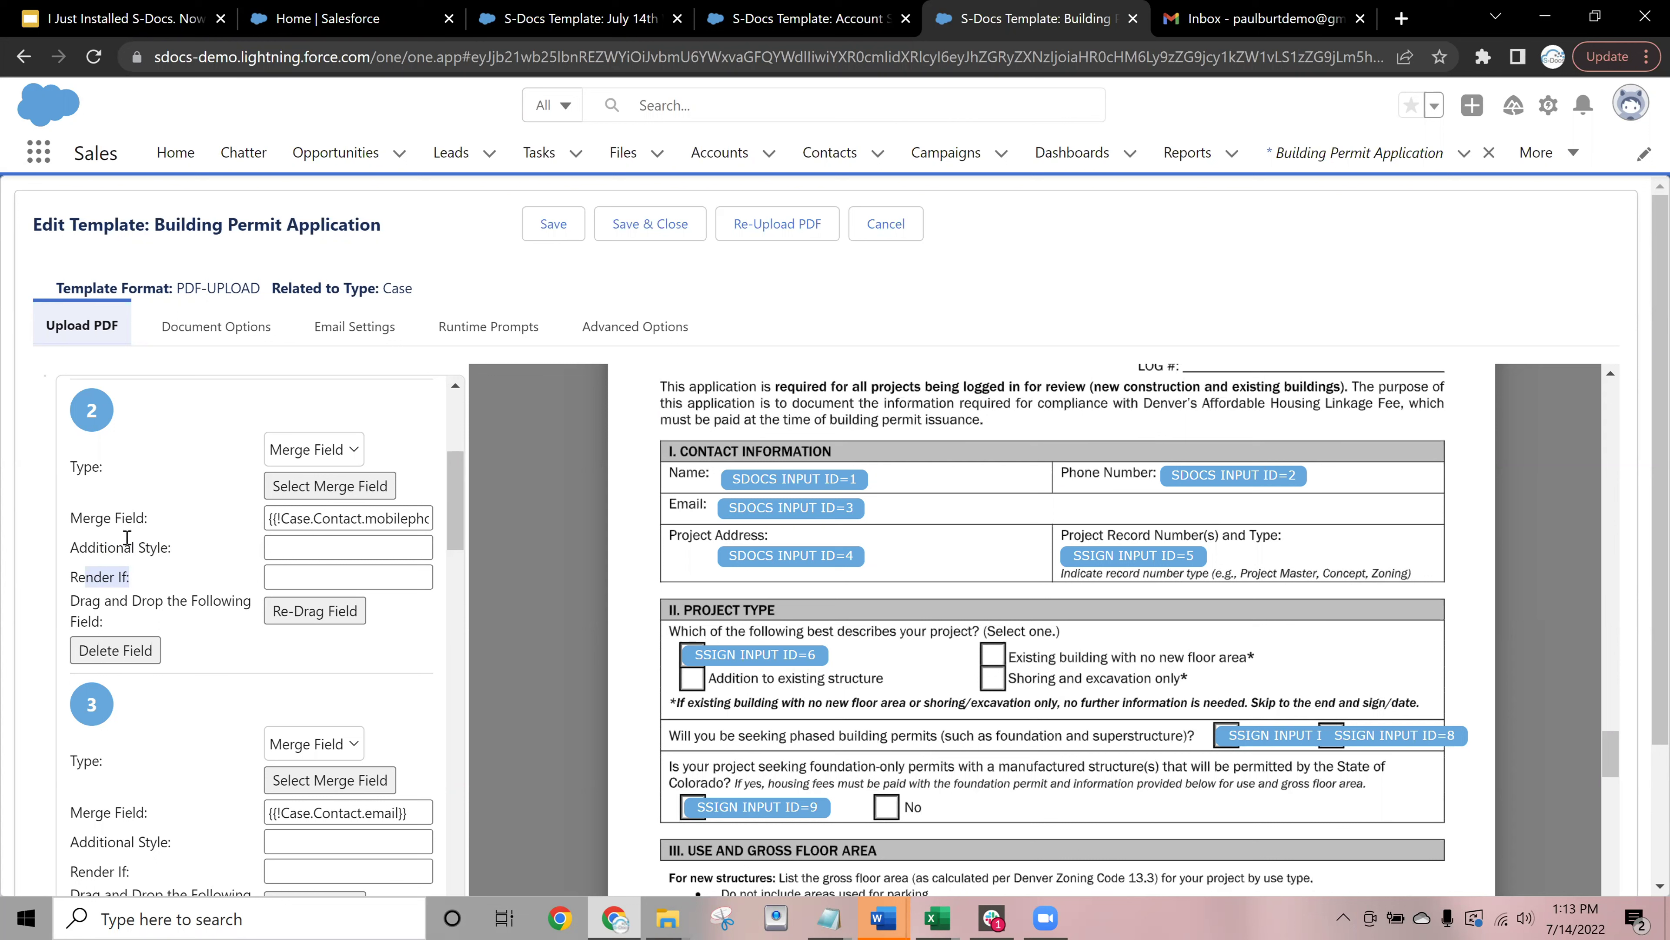
Nudge input field 1 slightly within the Name box of the contact information section
scroll(777, 553, down, 1)
scroll(778, 553, down, 2)
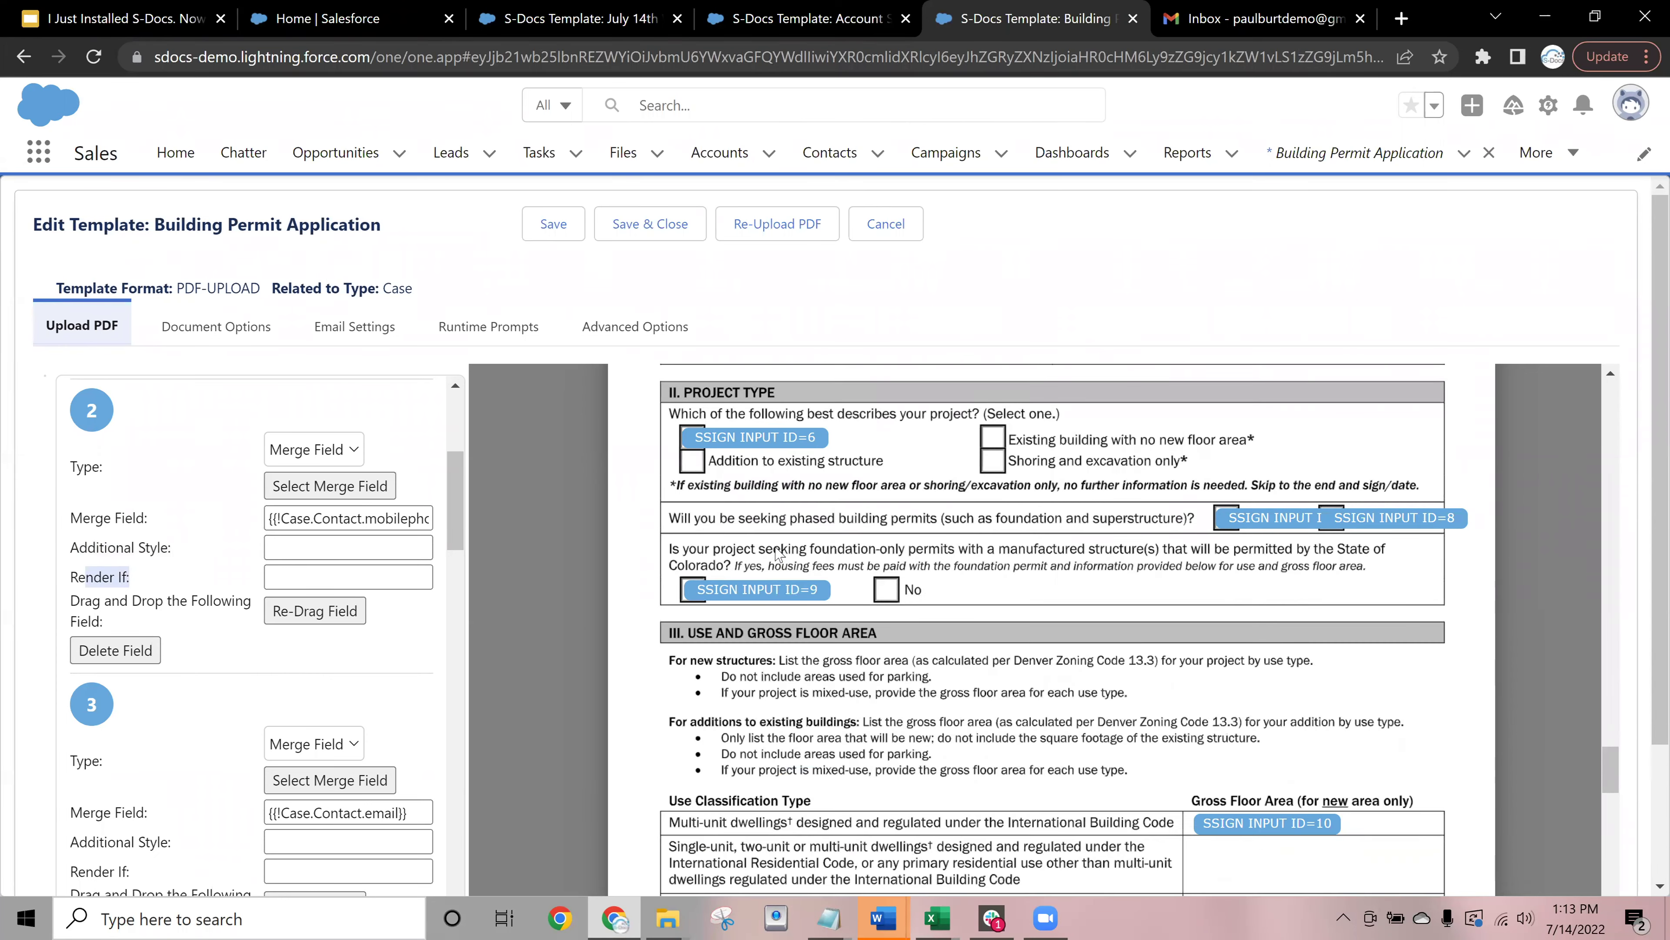
scroll(789, 513, up, 2)
drag(792, 473, 795, 471)
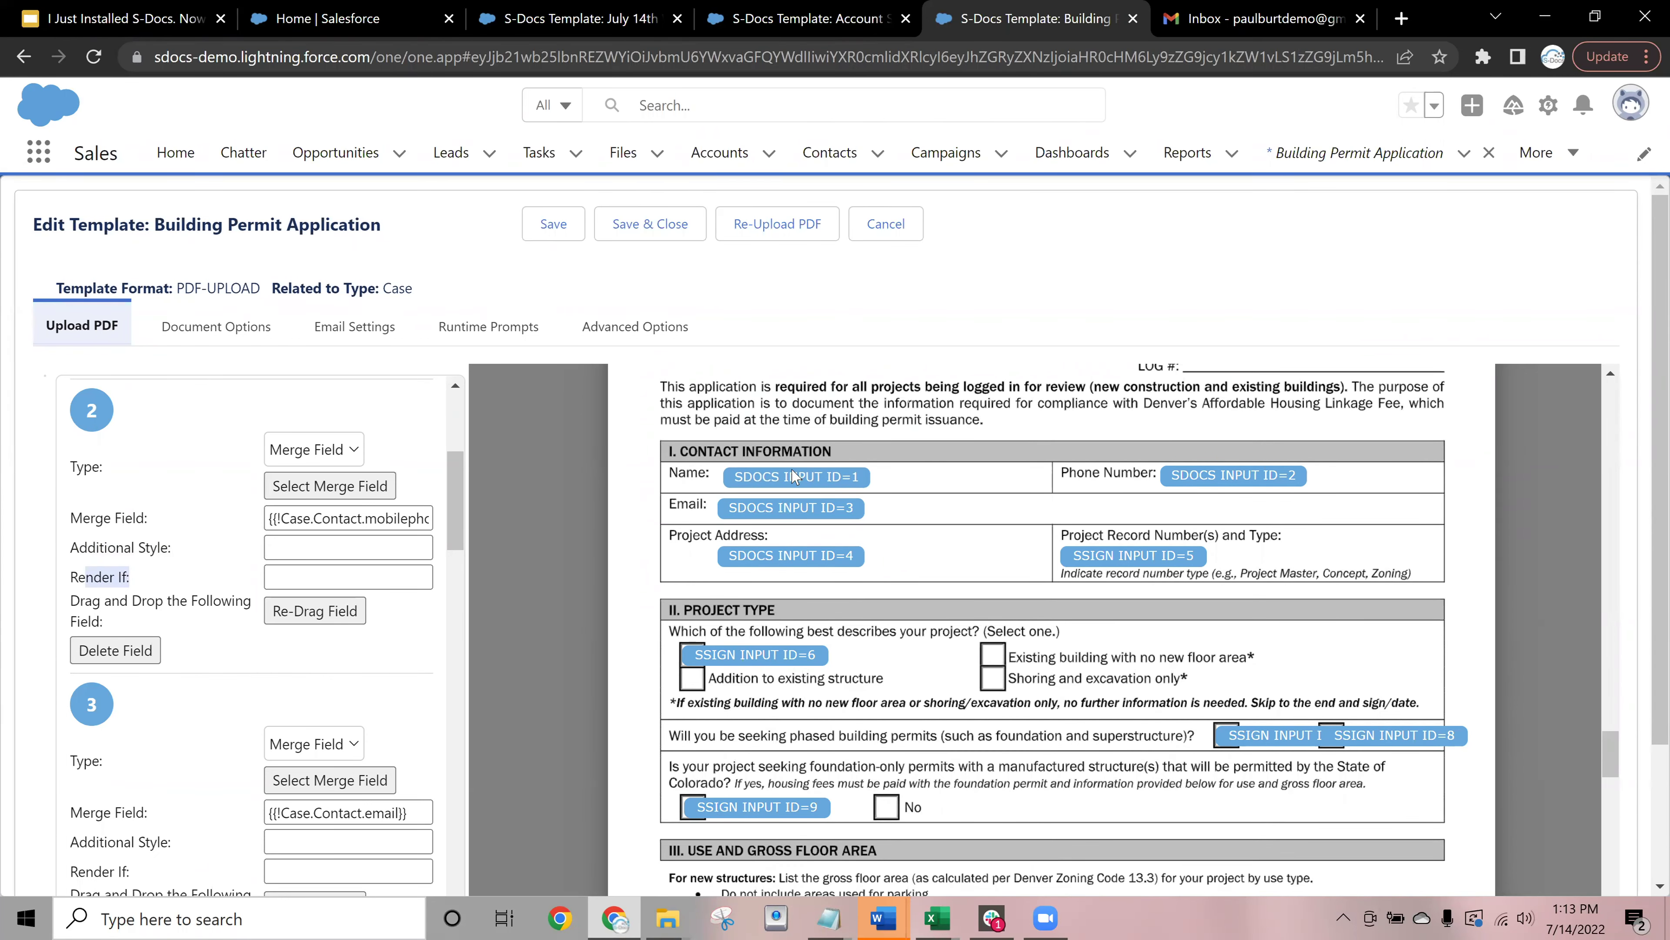
Look back through the building permit PDF from the application's contact information section to the guide's first page
click(782, 563)
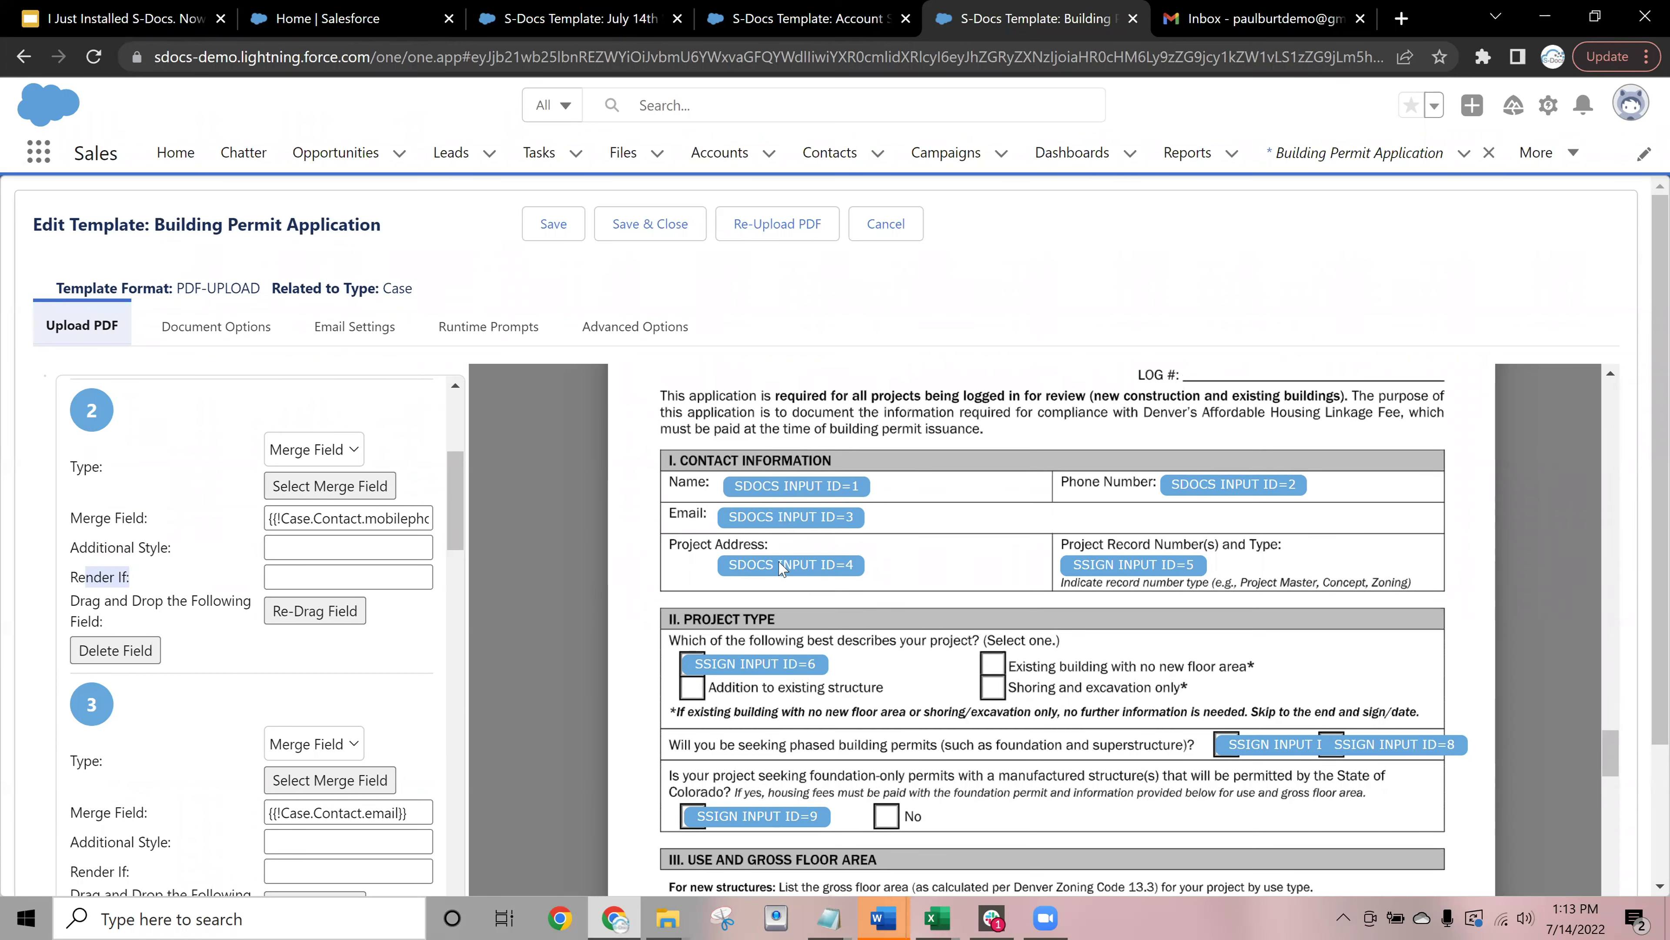
scroll(781, 567, up, 3)
scroll(783, 569, up, 10)
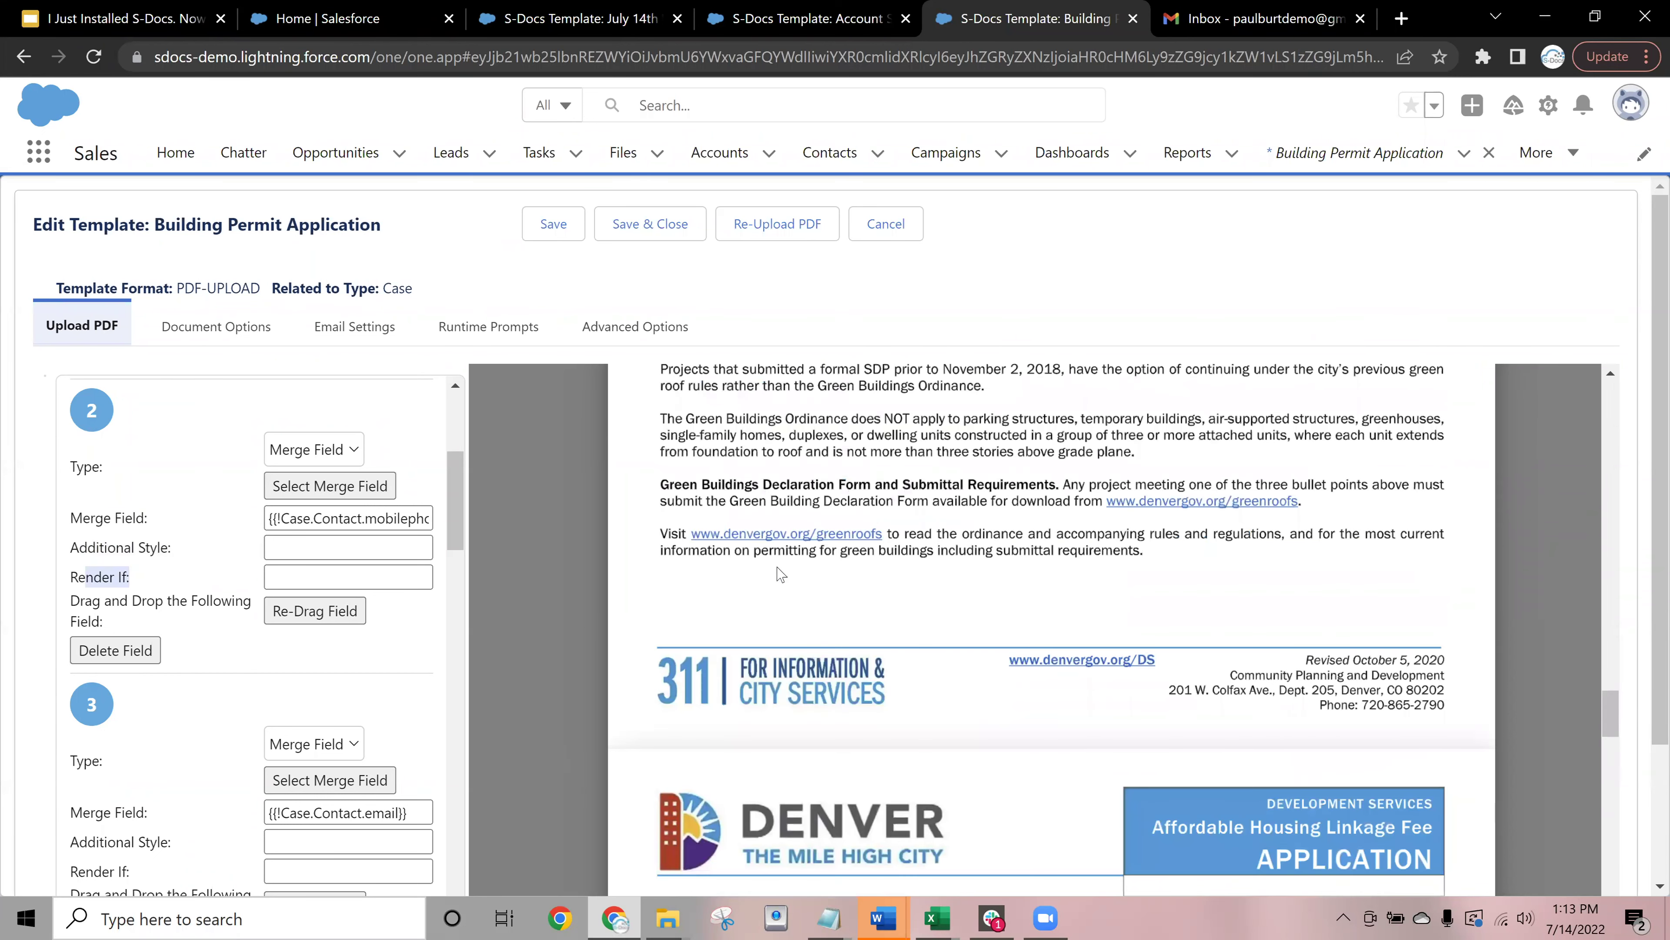
scroll(778, 612, down, 10)
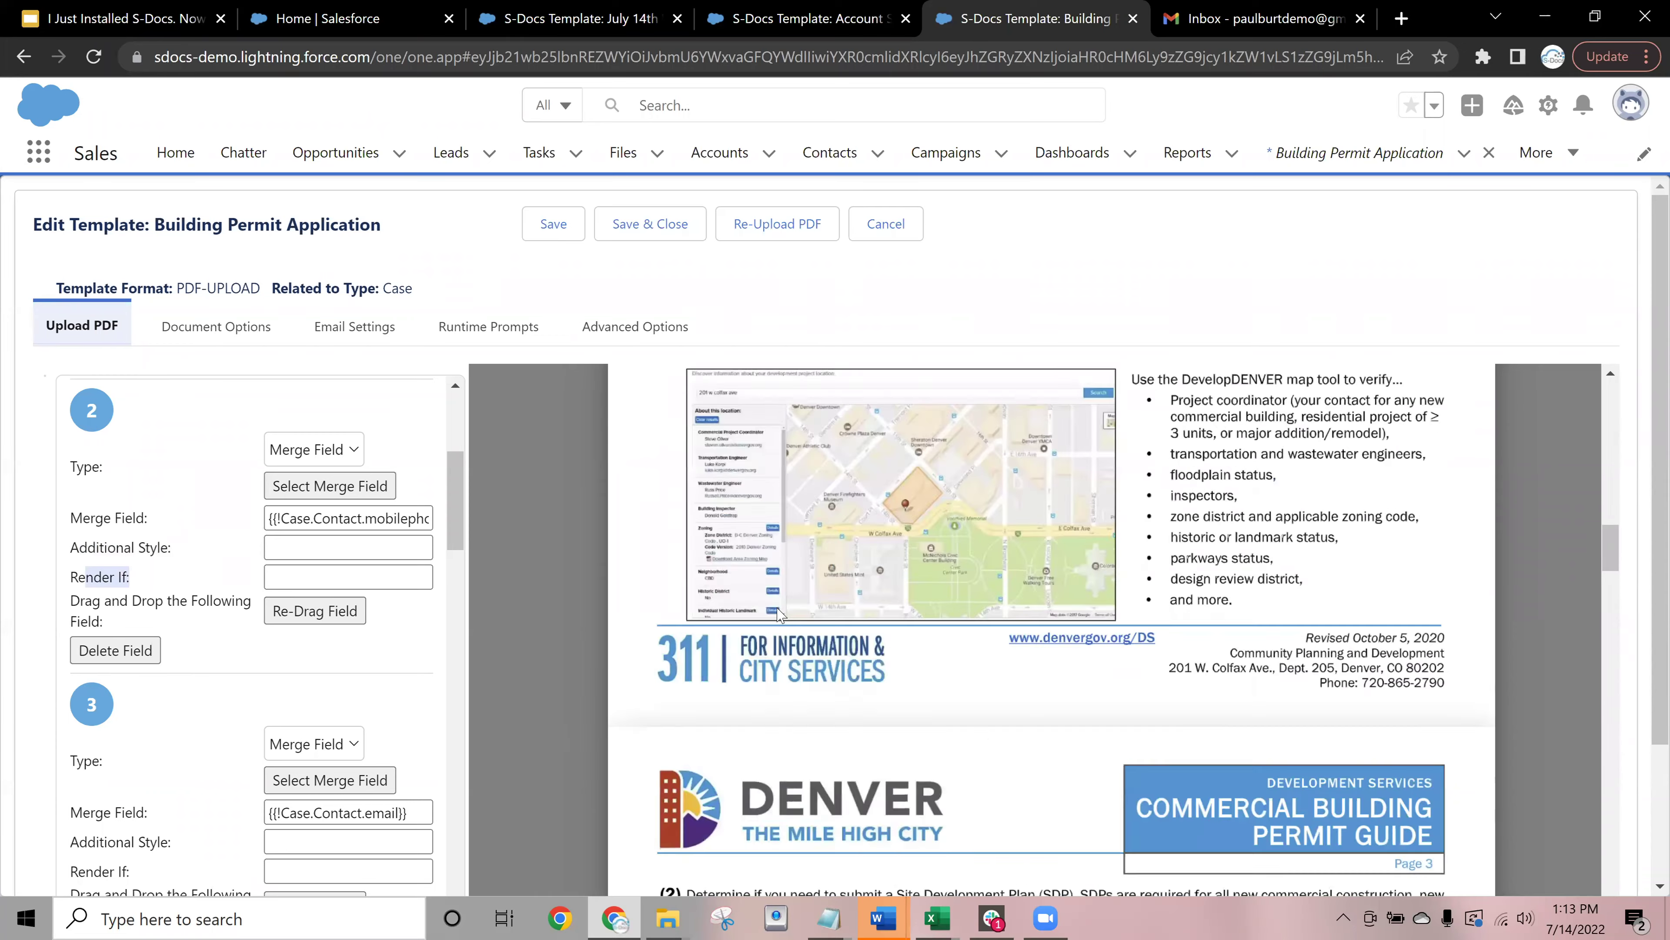
scroll(777, 612, up, 10)
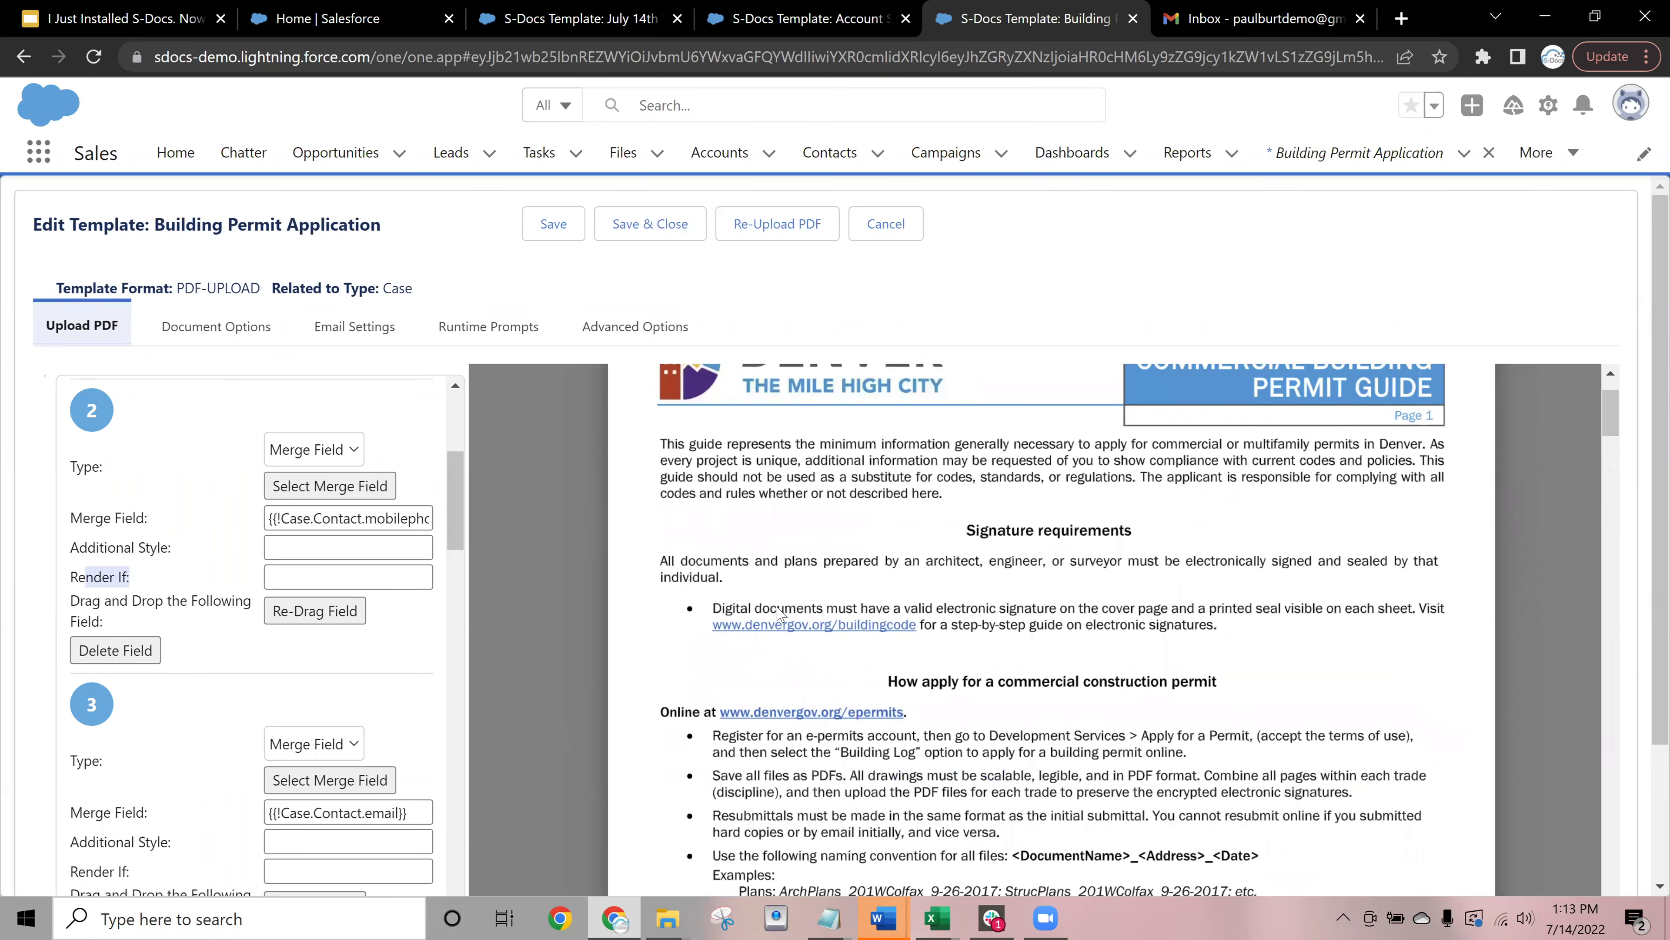
scroll(784, 533, down, 2)
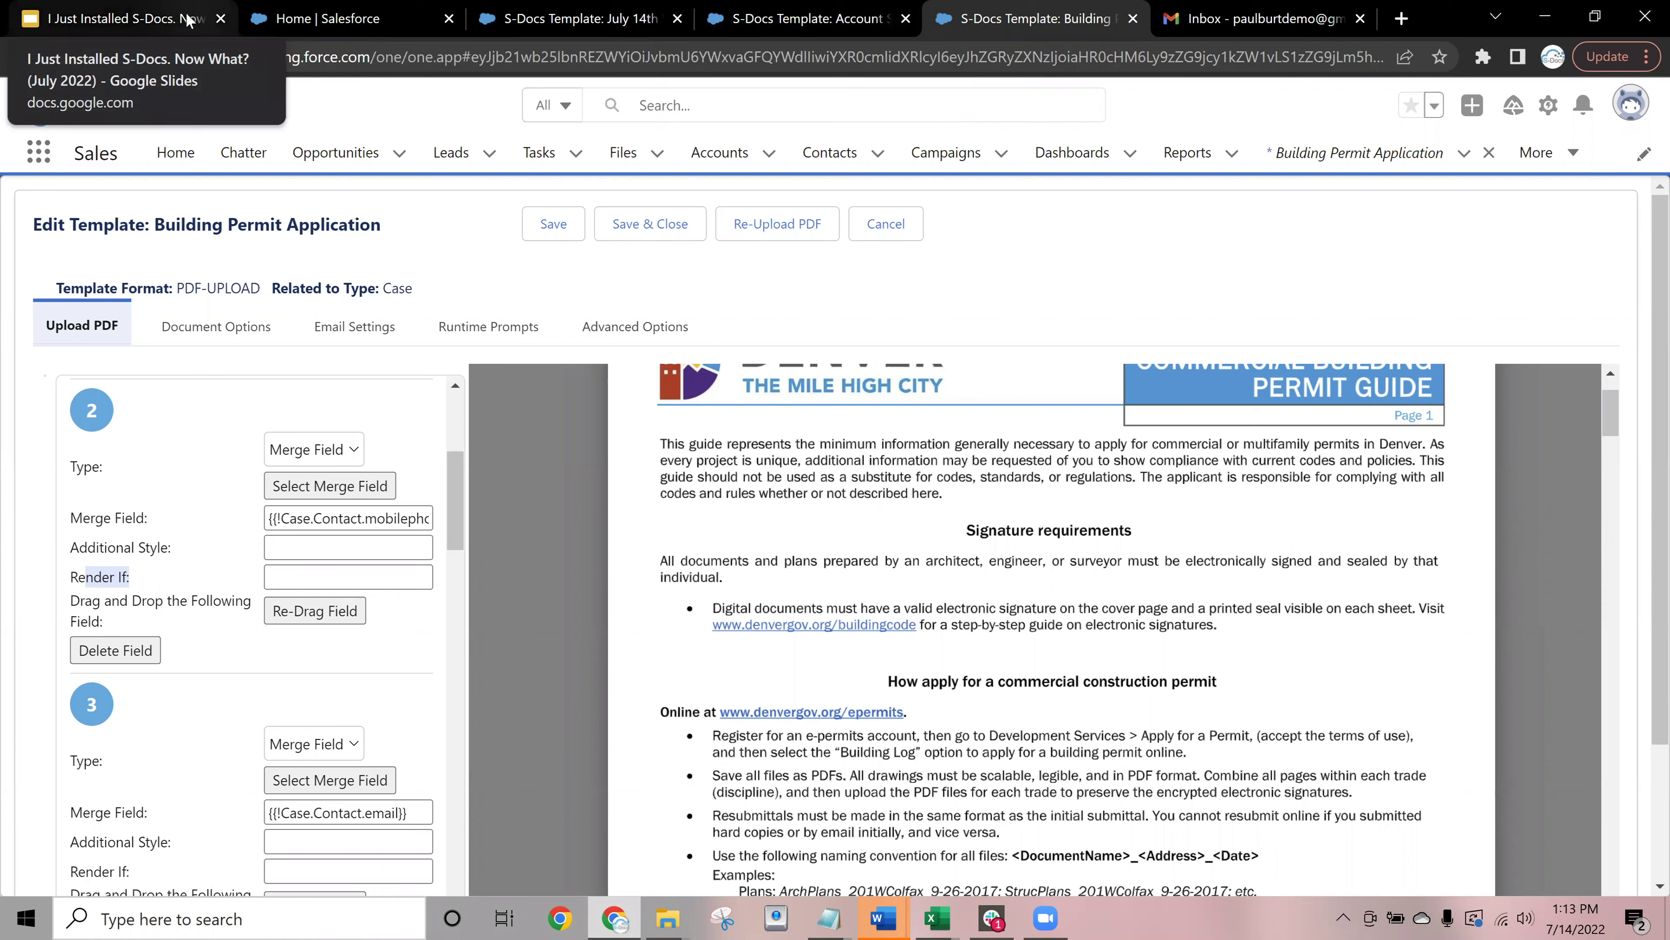
Open the favorite Burlington Textiles Corp account in its own browser tab near the first tab and start S-Docs document generation from it
click(1433, 106)
right_click(1395, 245)
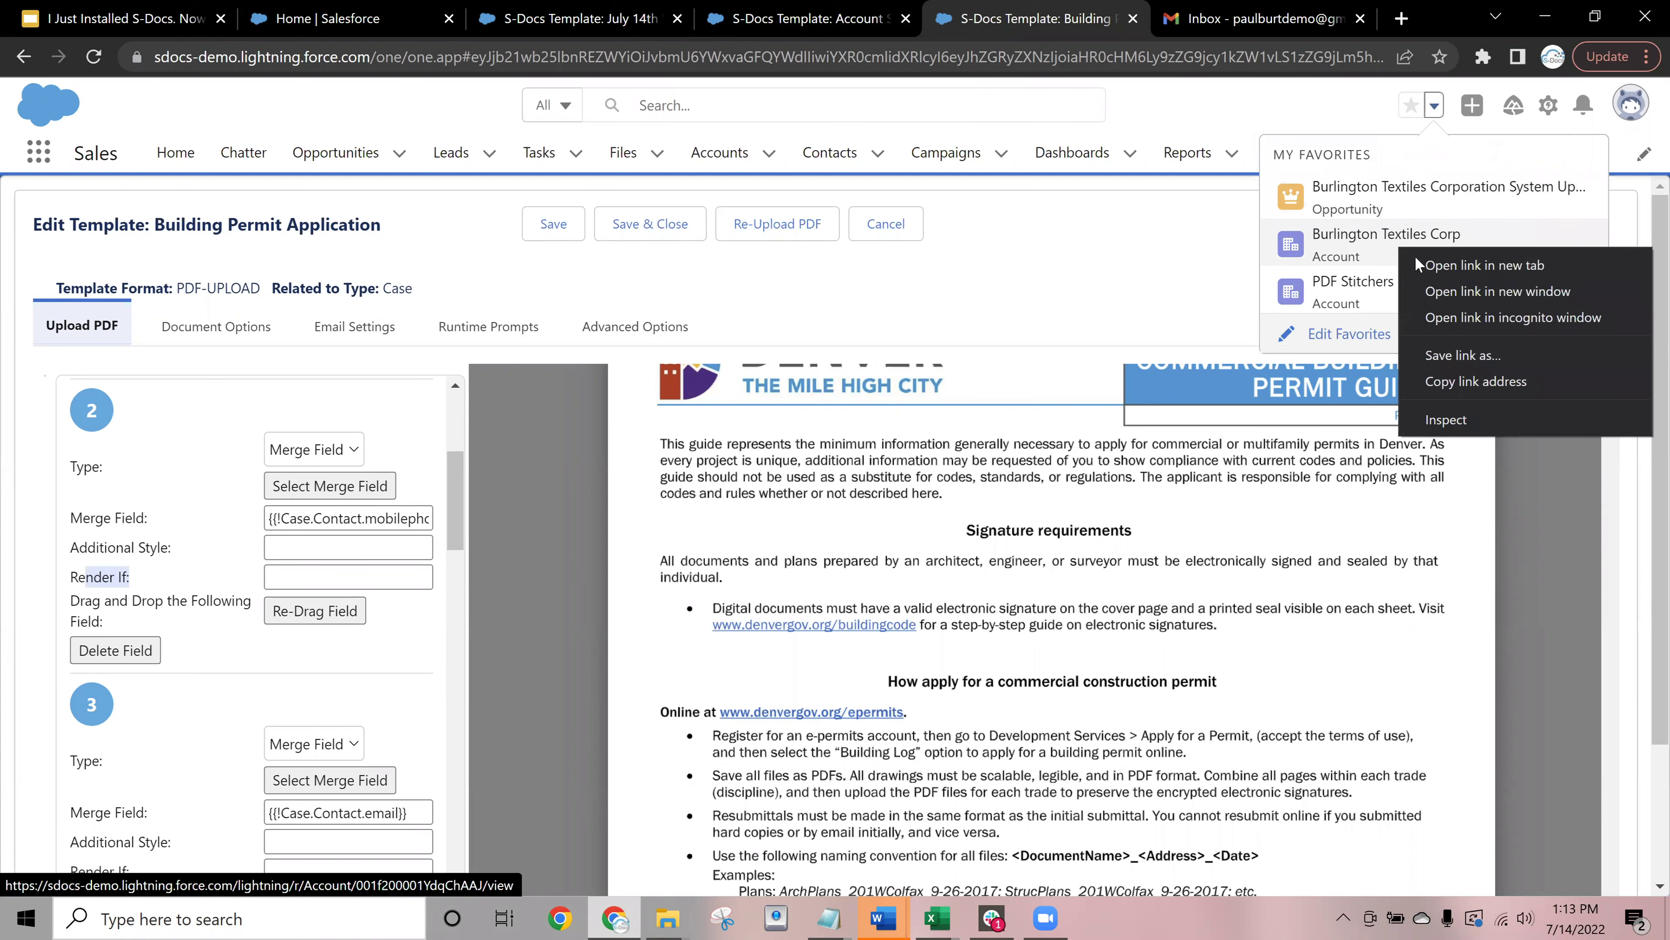
click(1447, 264)
click(1079, 18)
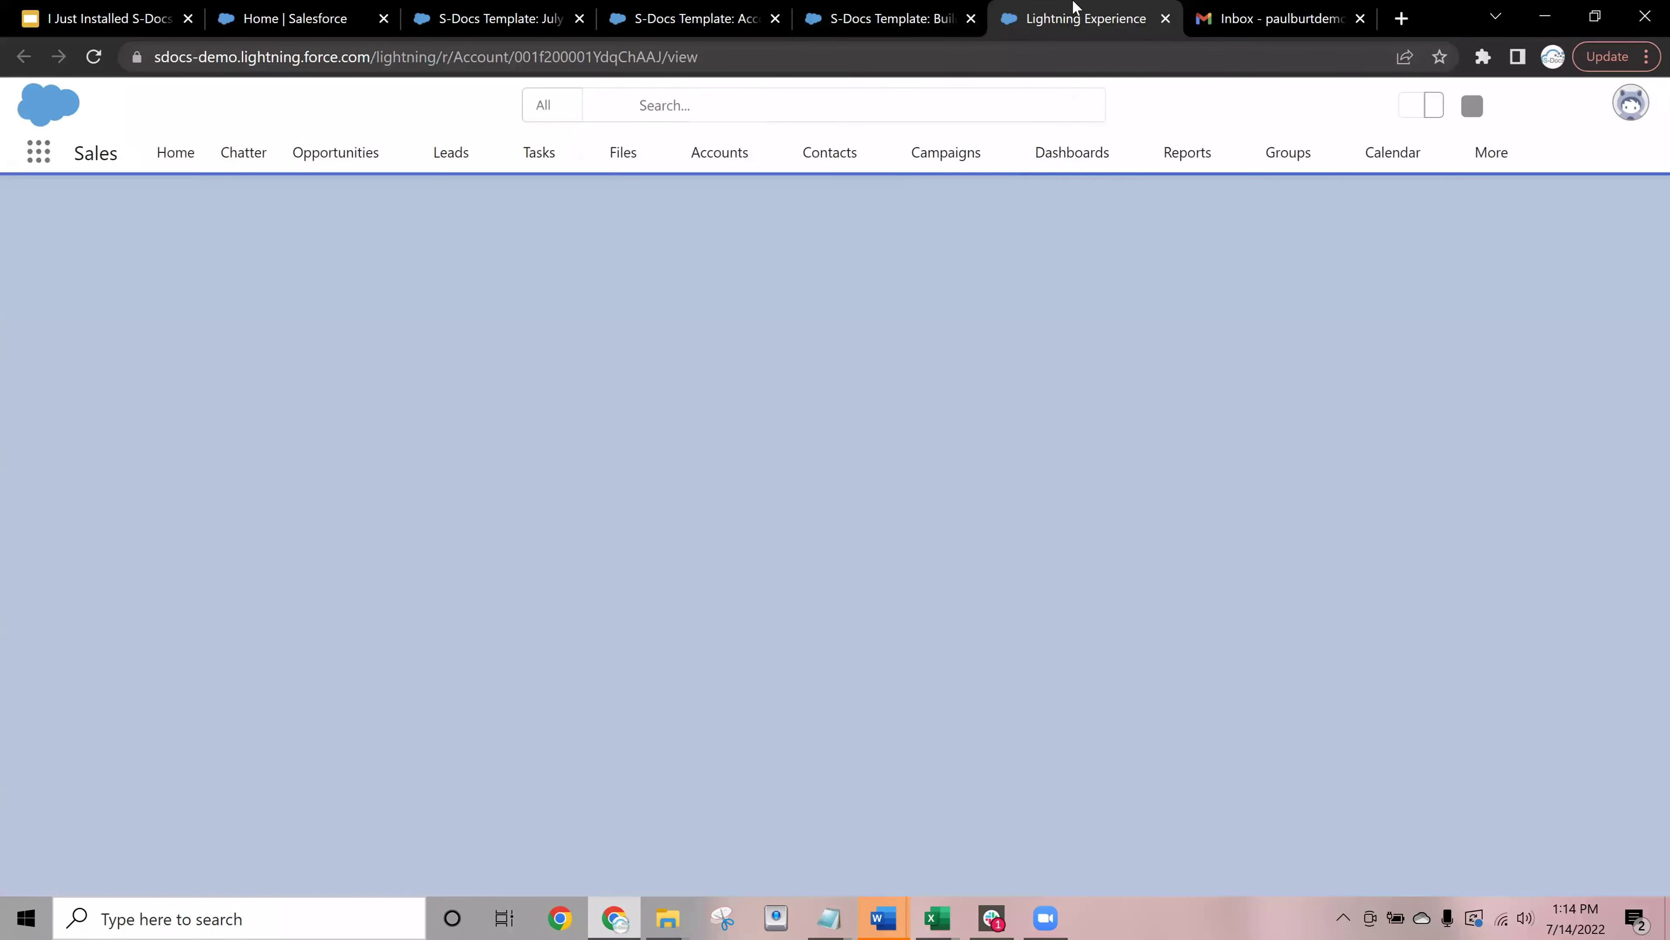
drag(1075, 6, 296, 18)
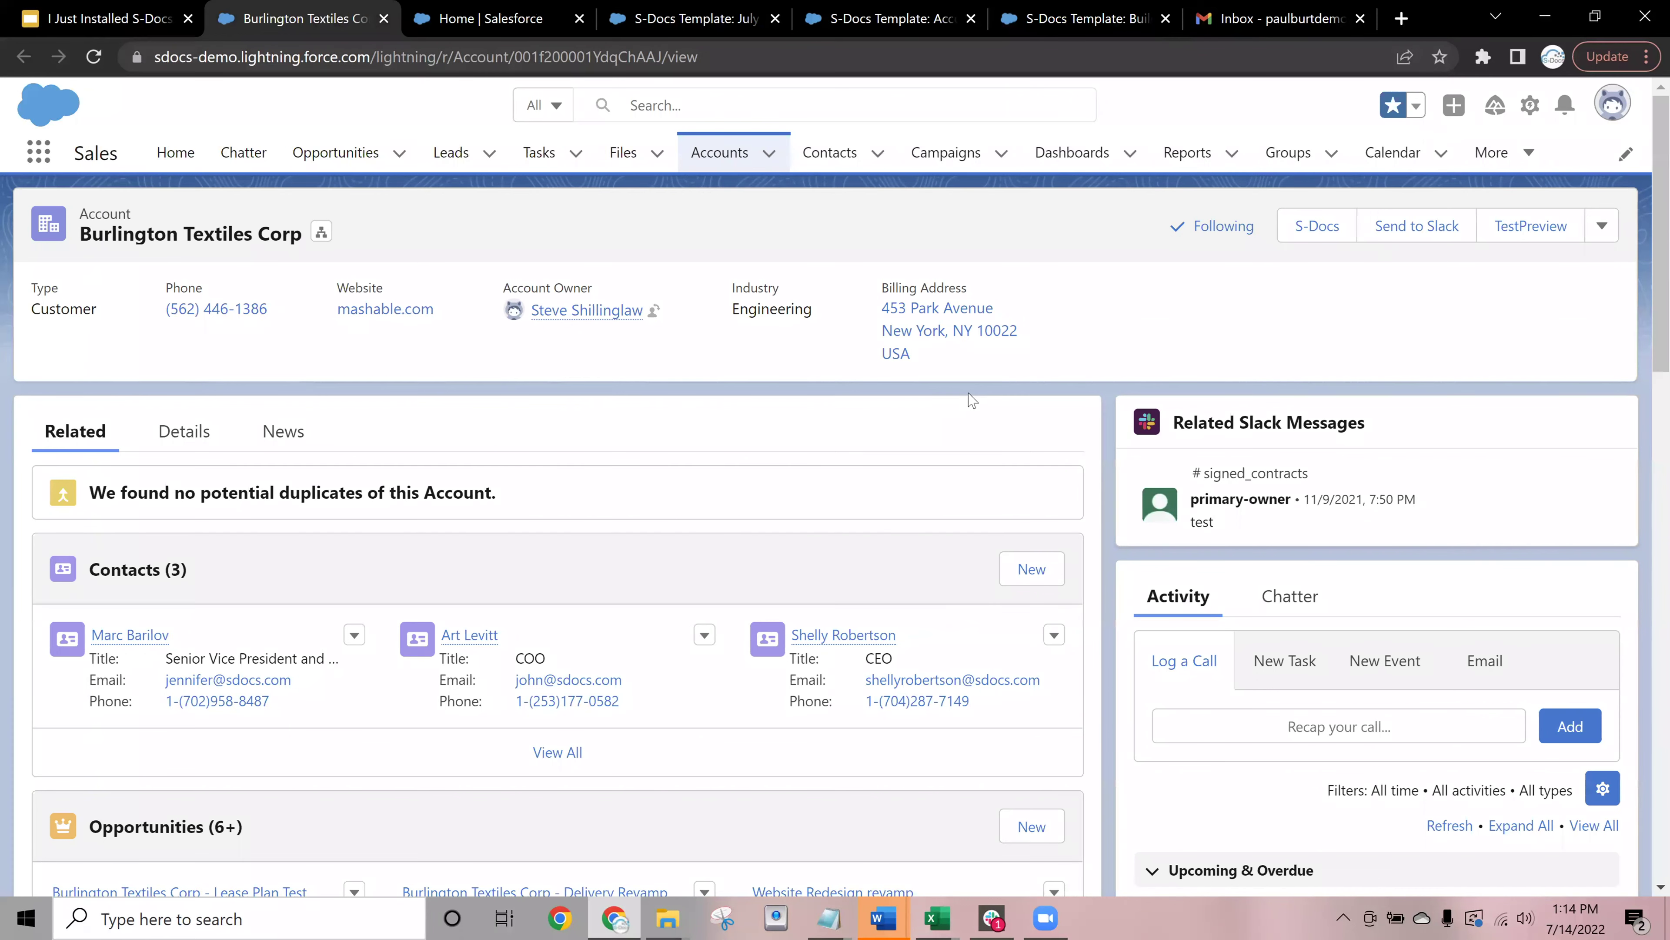
click(1330, 226)
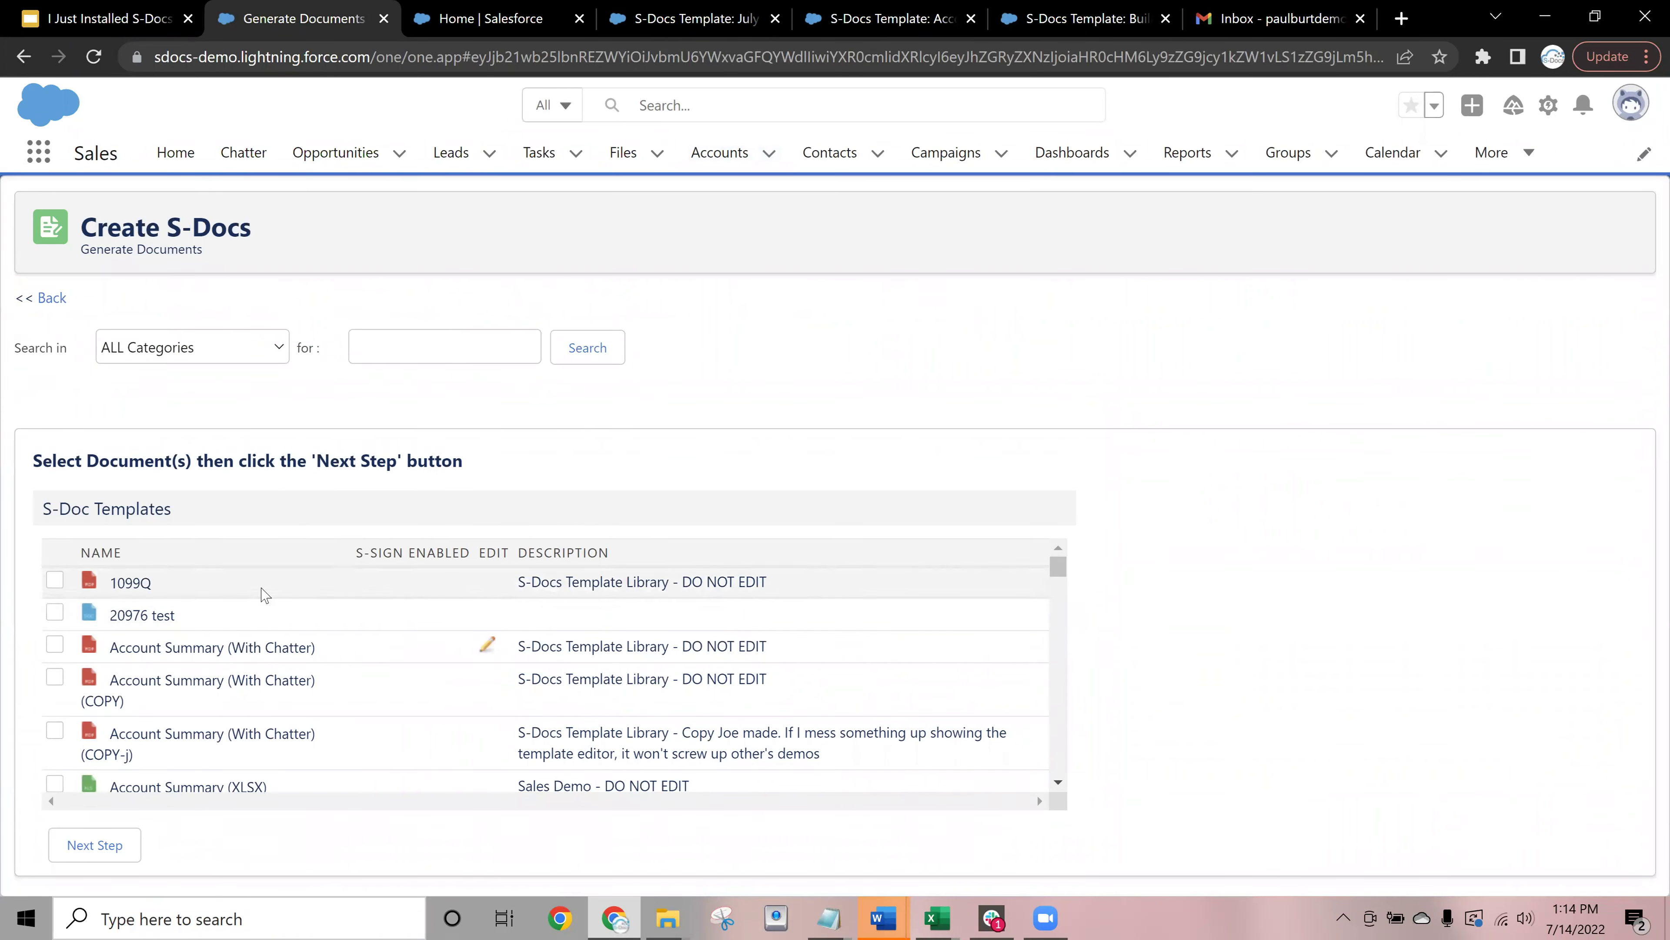
Select the Account Summary (With Chatter) and Account Summary - EMAIL Alert templates from the list and generate both documents
scroll(250, 618, down, 8)
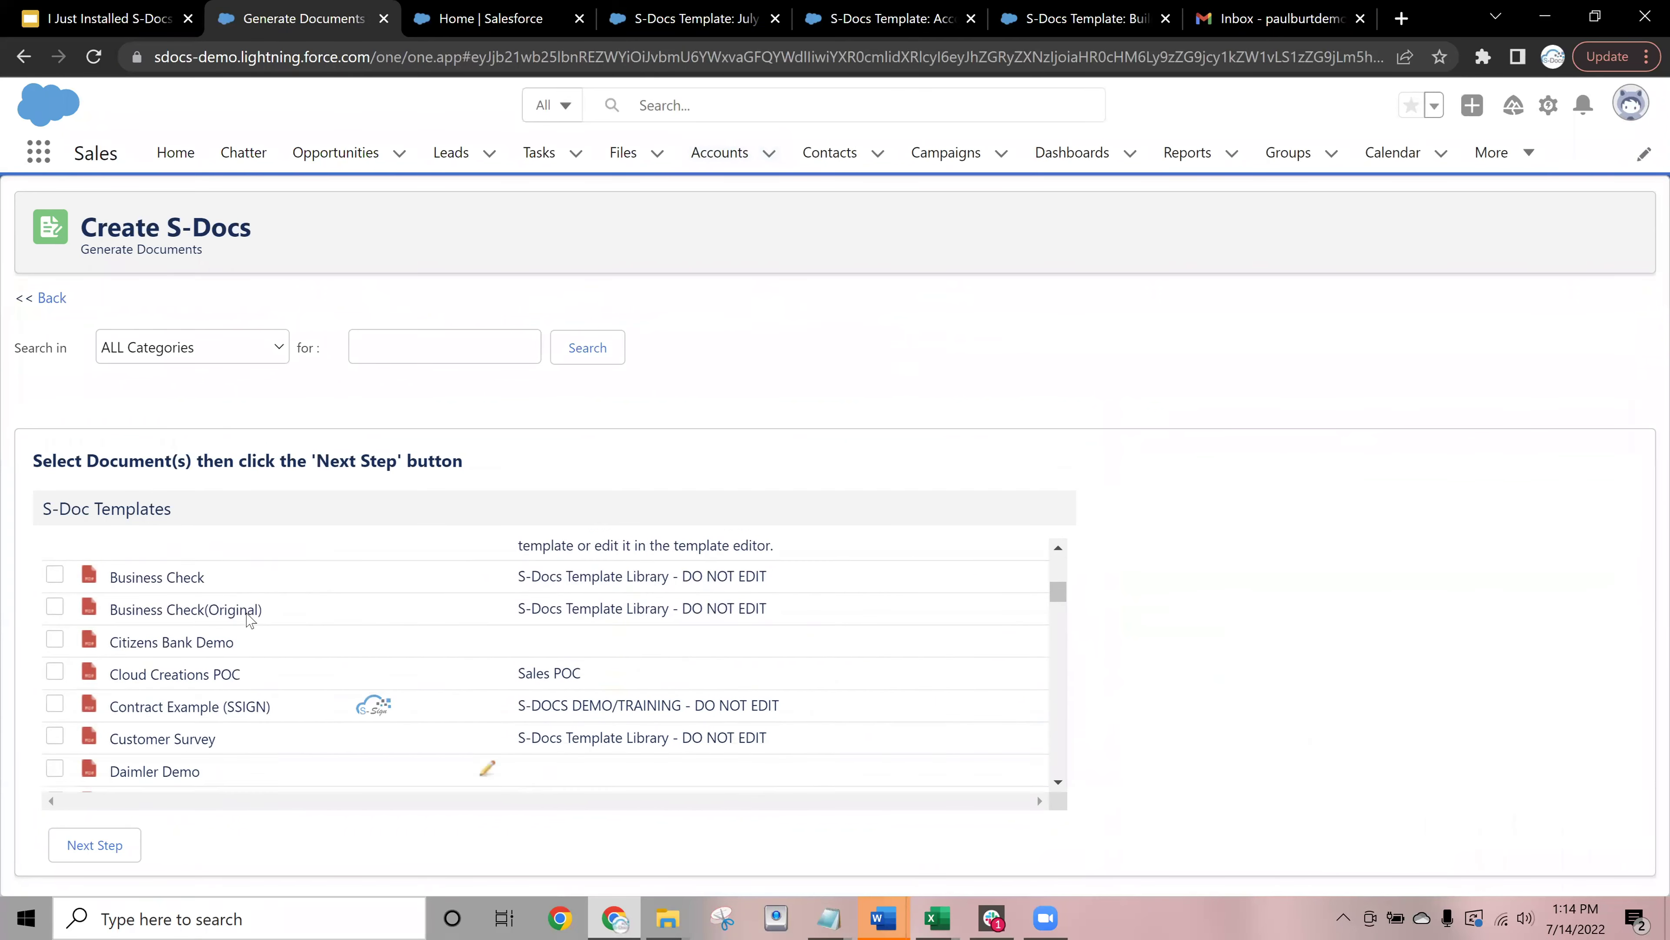
scroll(249, 619, down, 5)
scroll(250, 618, up, 7)
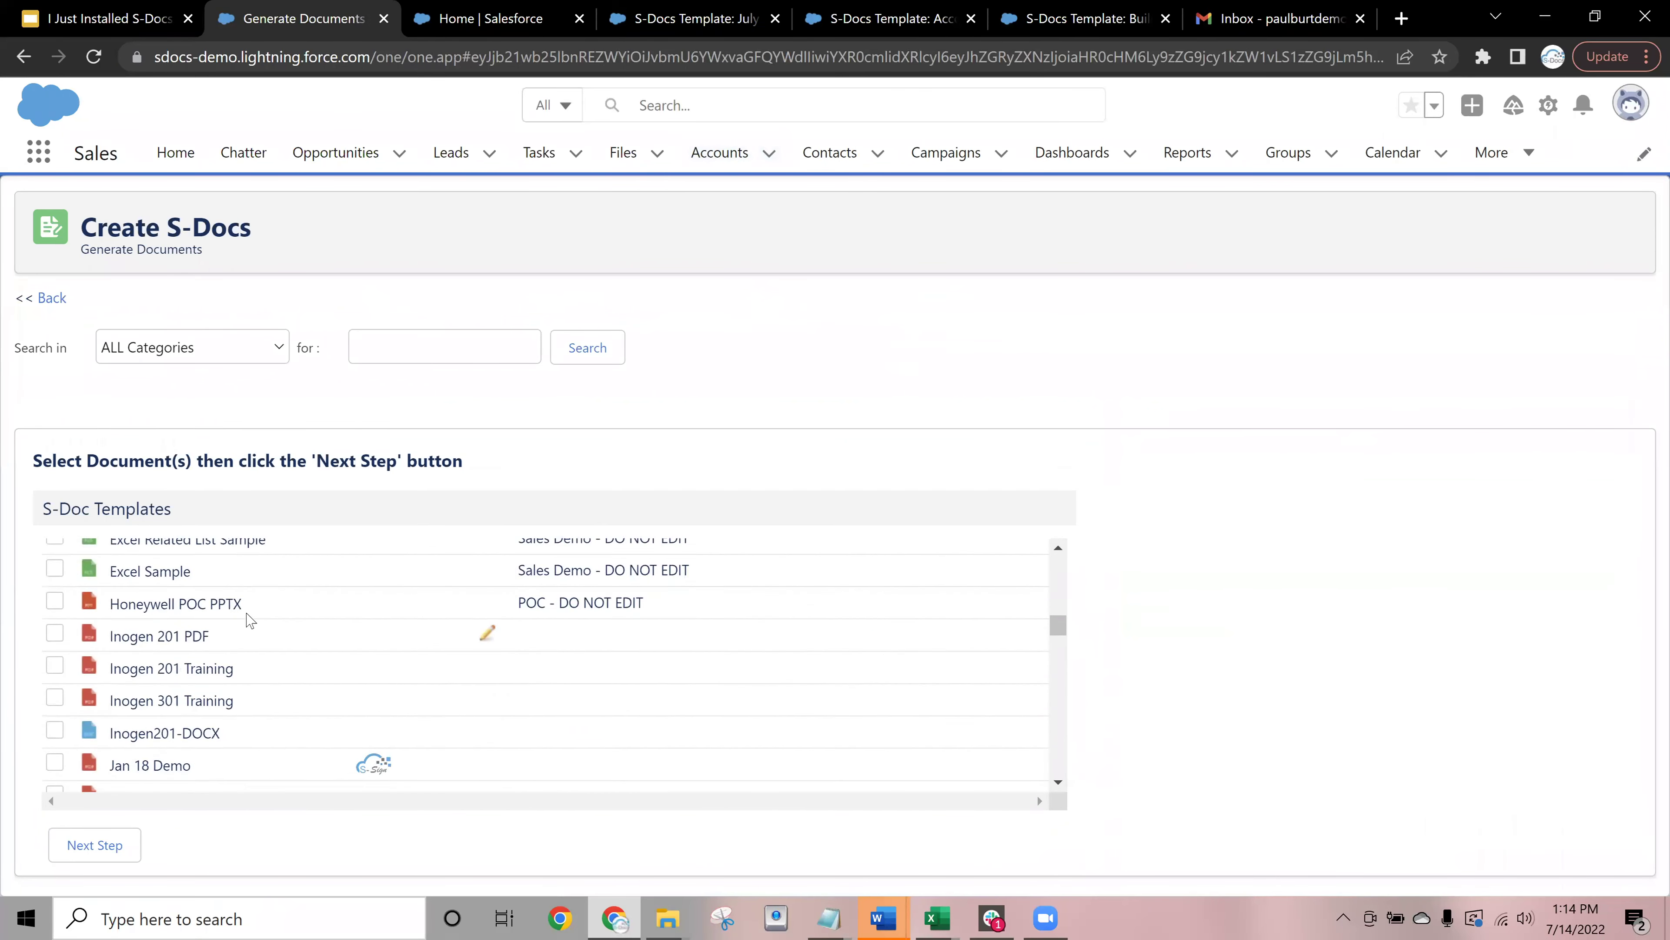
scroll(250, 618, up, 5)
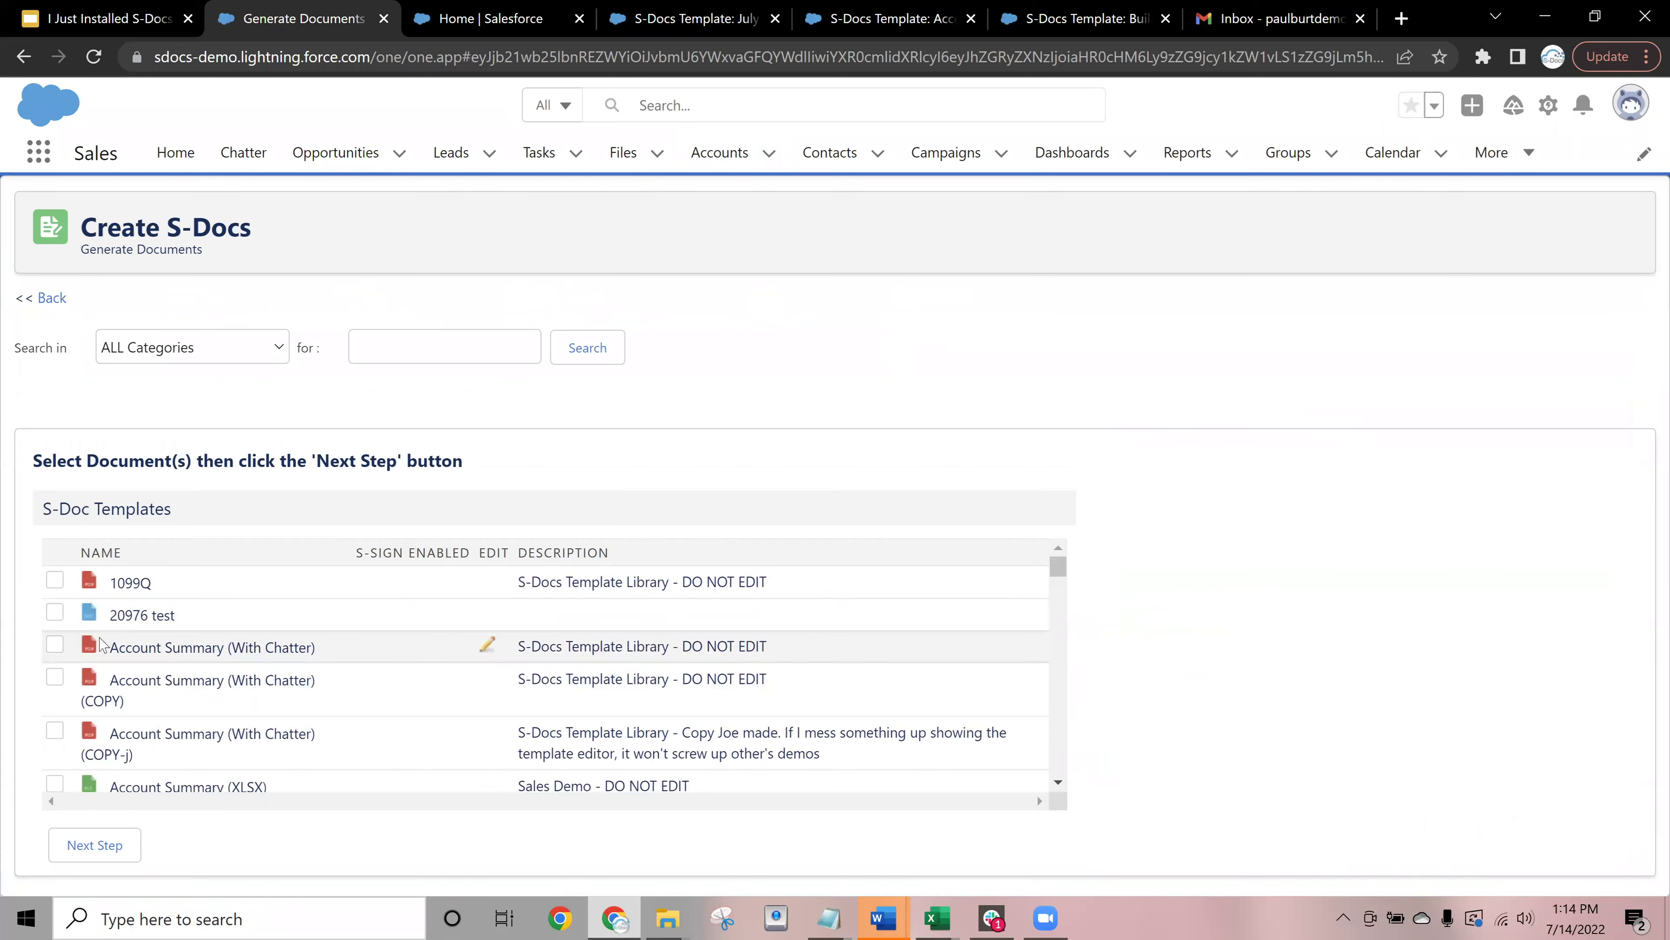
click(56, 646)
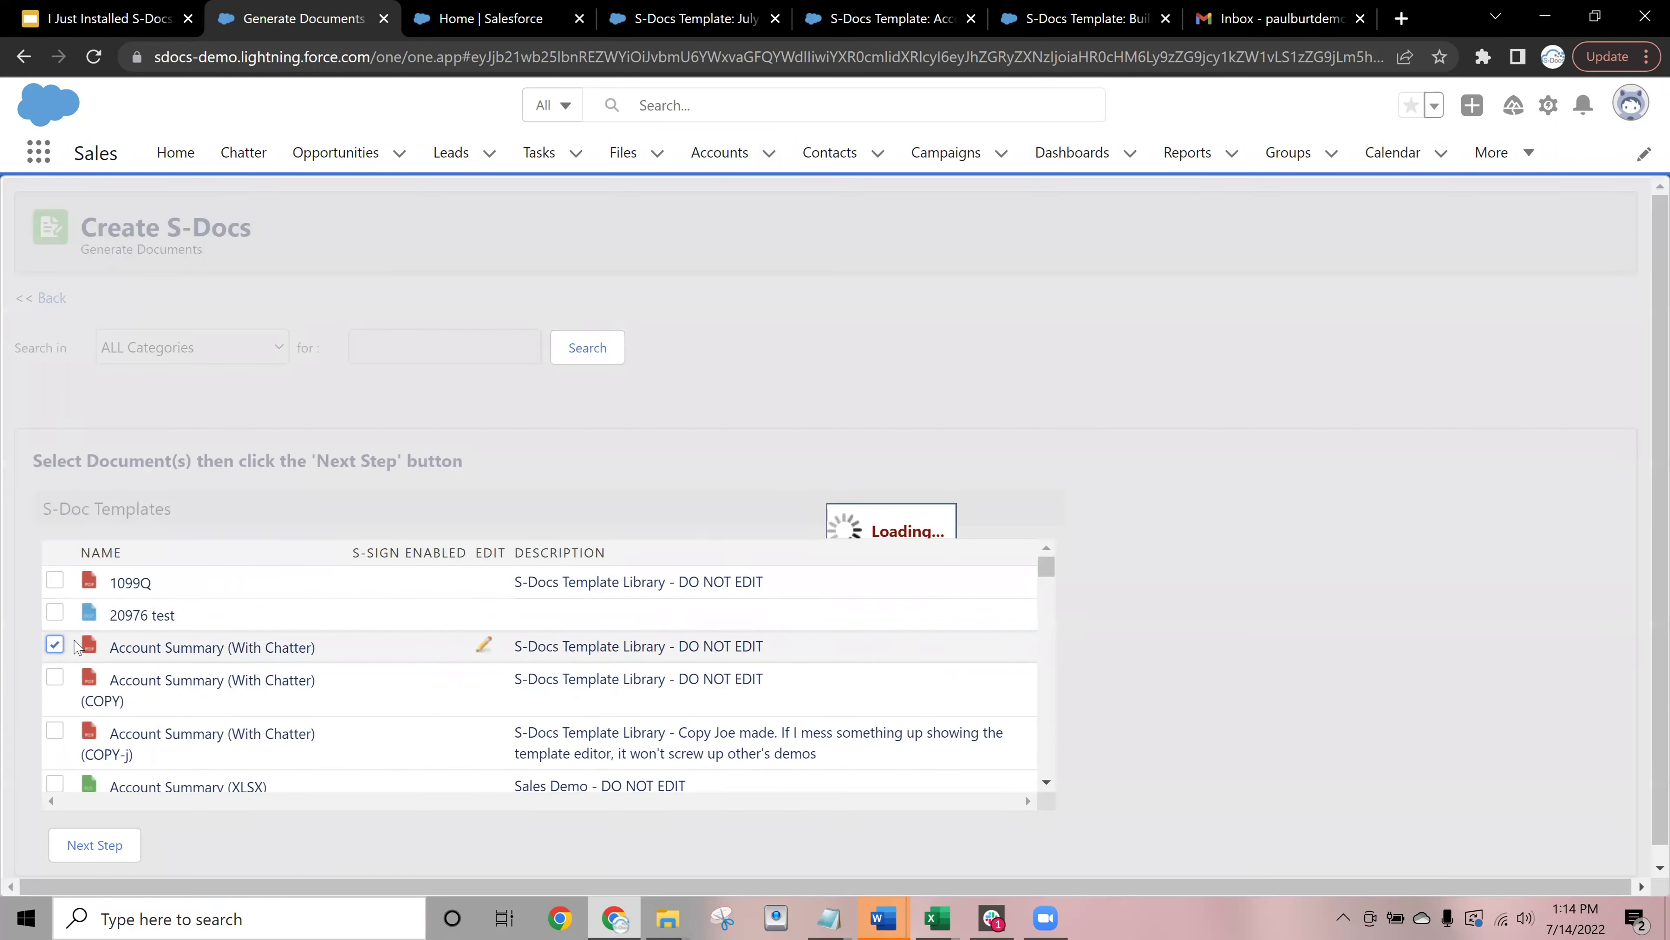
scroll(66, 678, down, 5)
scroll(66, 698, up, 3)
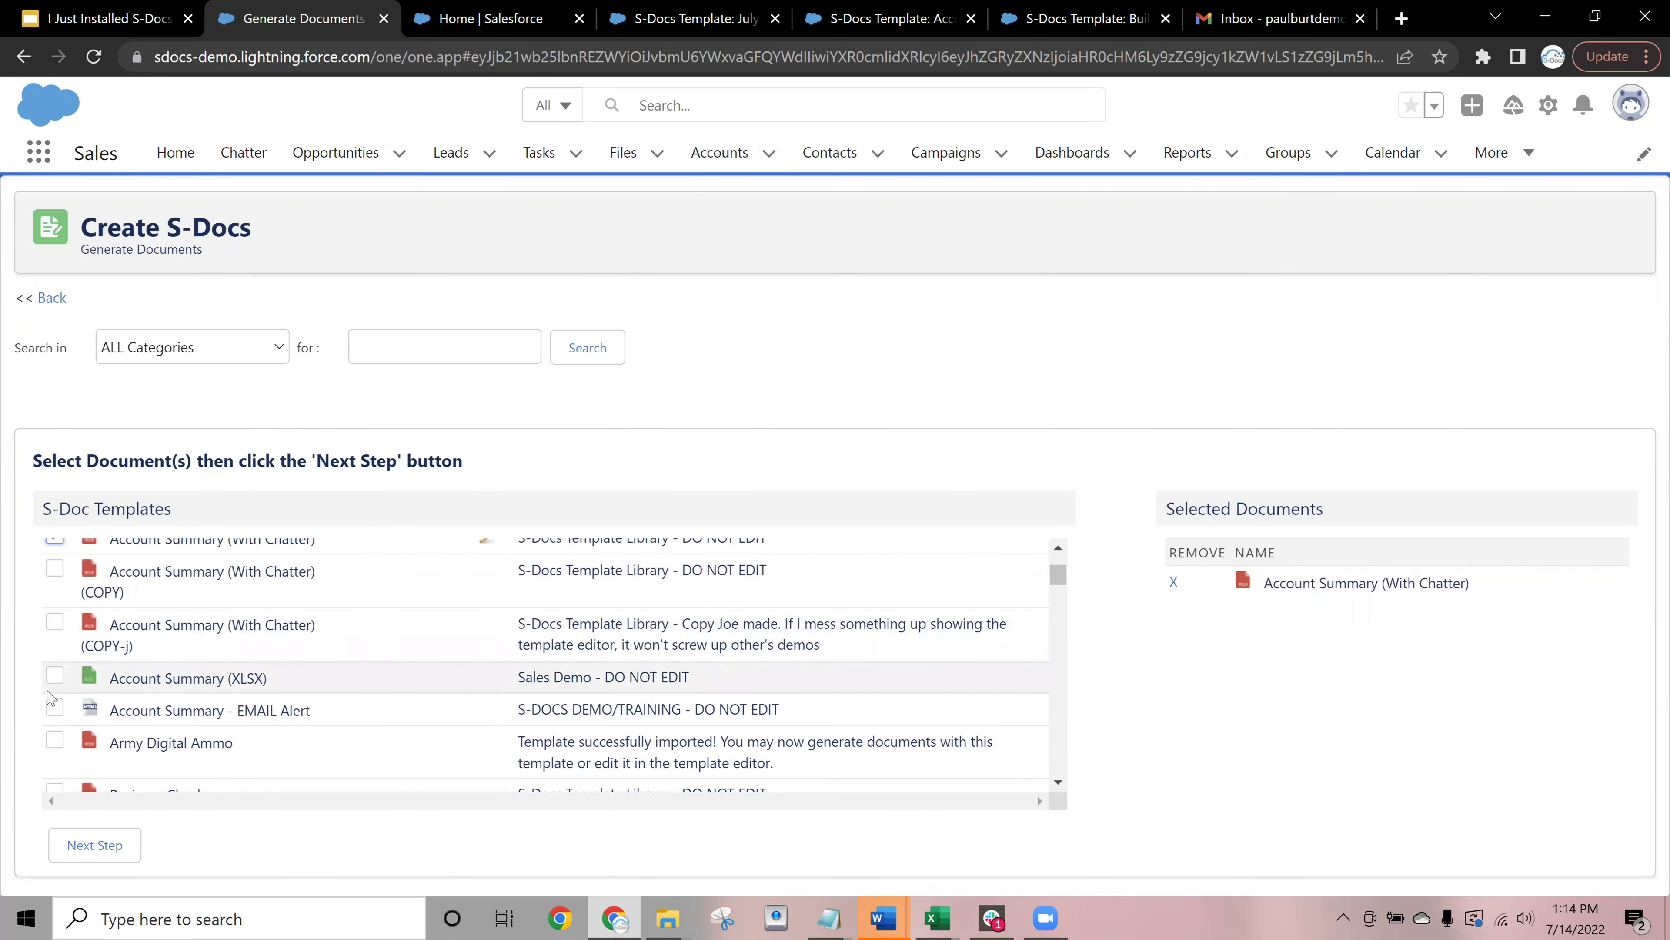
click(52, 710)
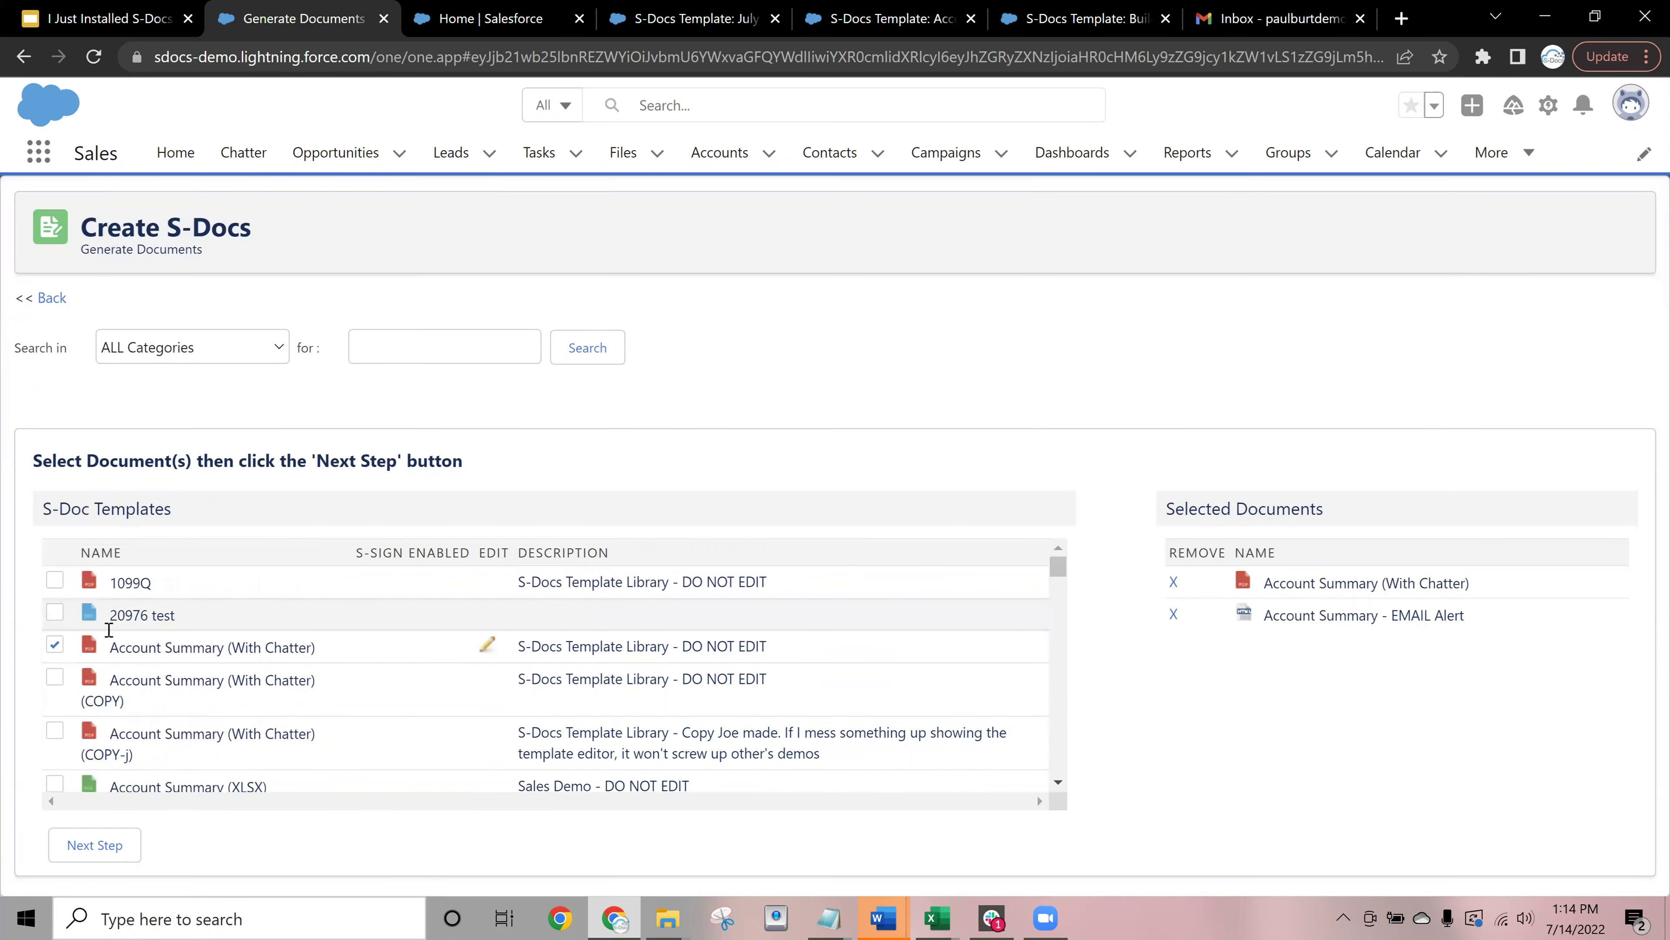
scroll(114, 719, down, 3)
scroll(116, 690, up, 3)
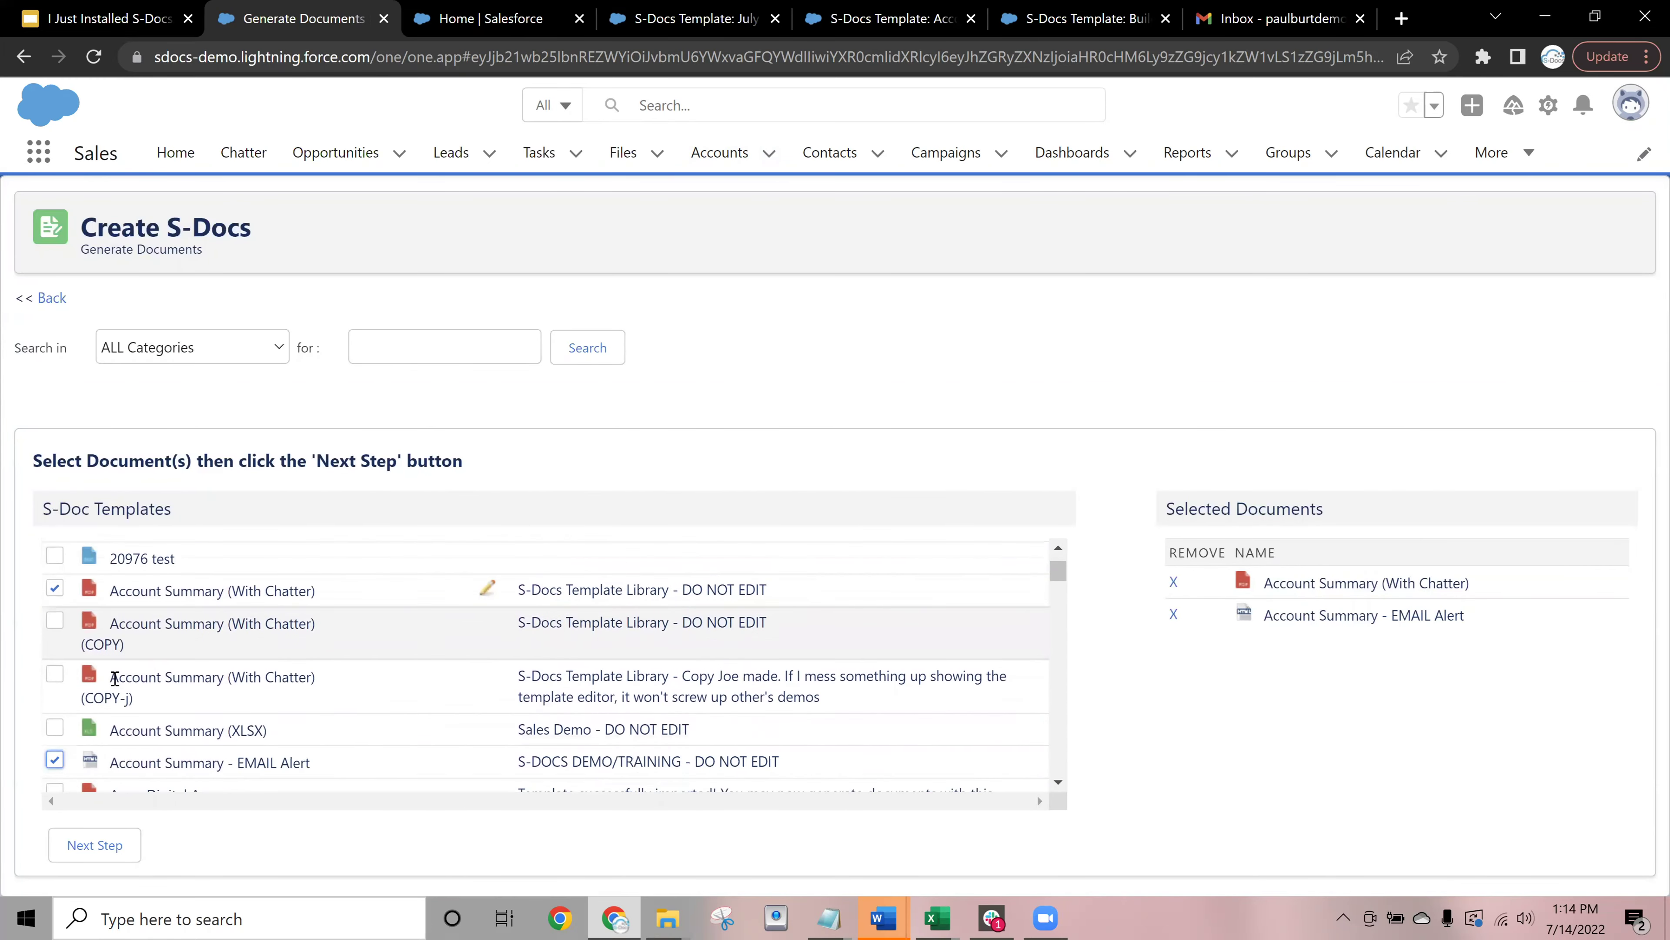
scroll(106, 625, down, 1)
click(108, 845)
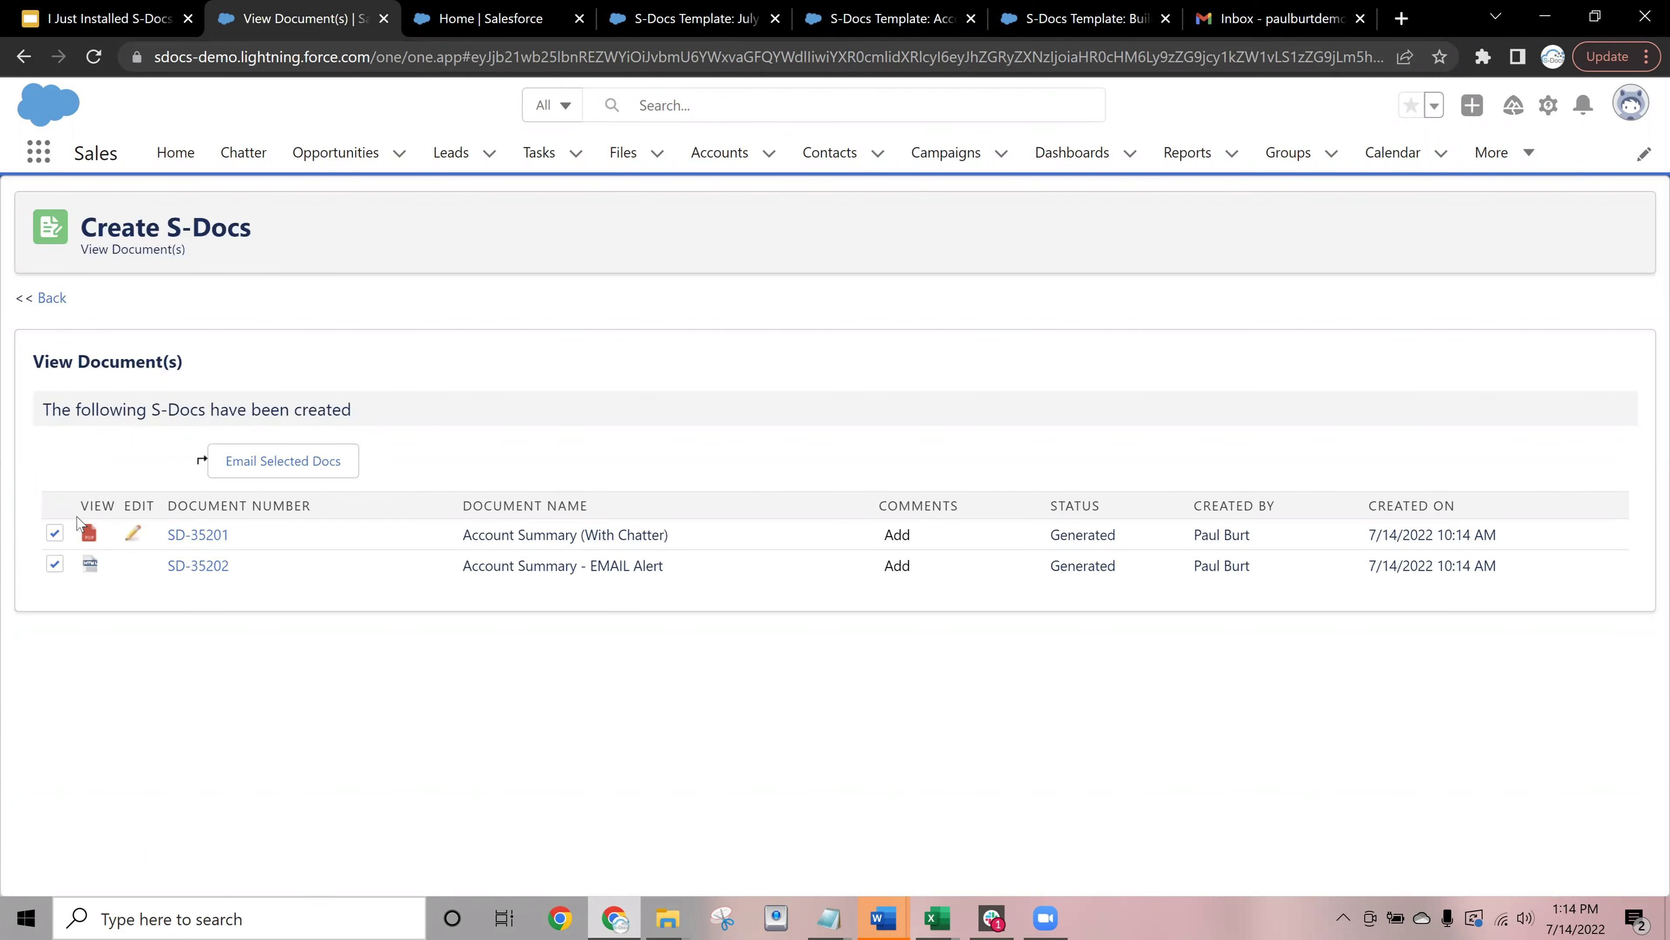
View the generated Account Summary (With Chatter) PDF, logging in to Salesforce with the saved demo username and password, and move its tab among the template tabs
click(88, 538)
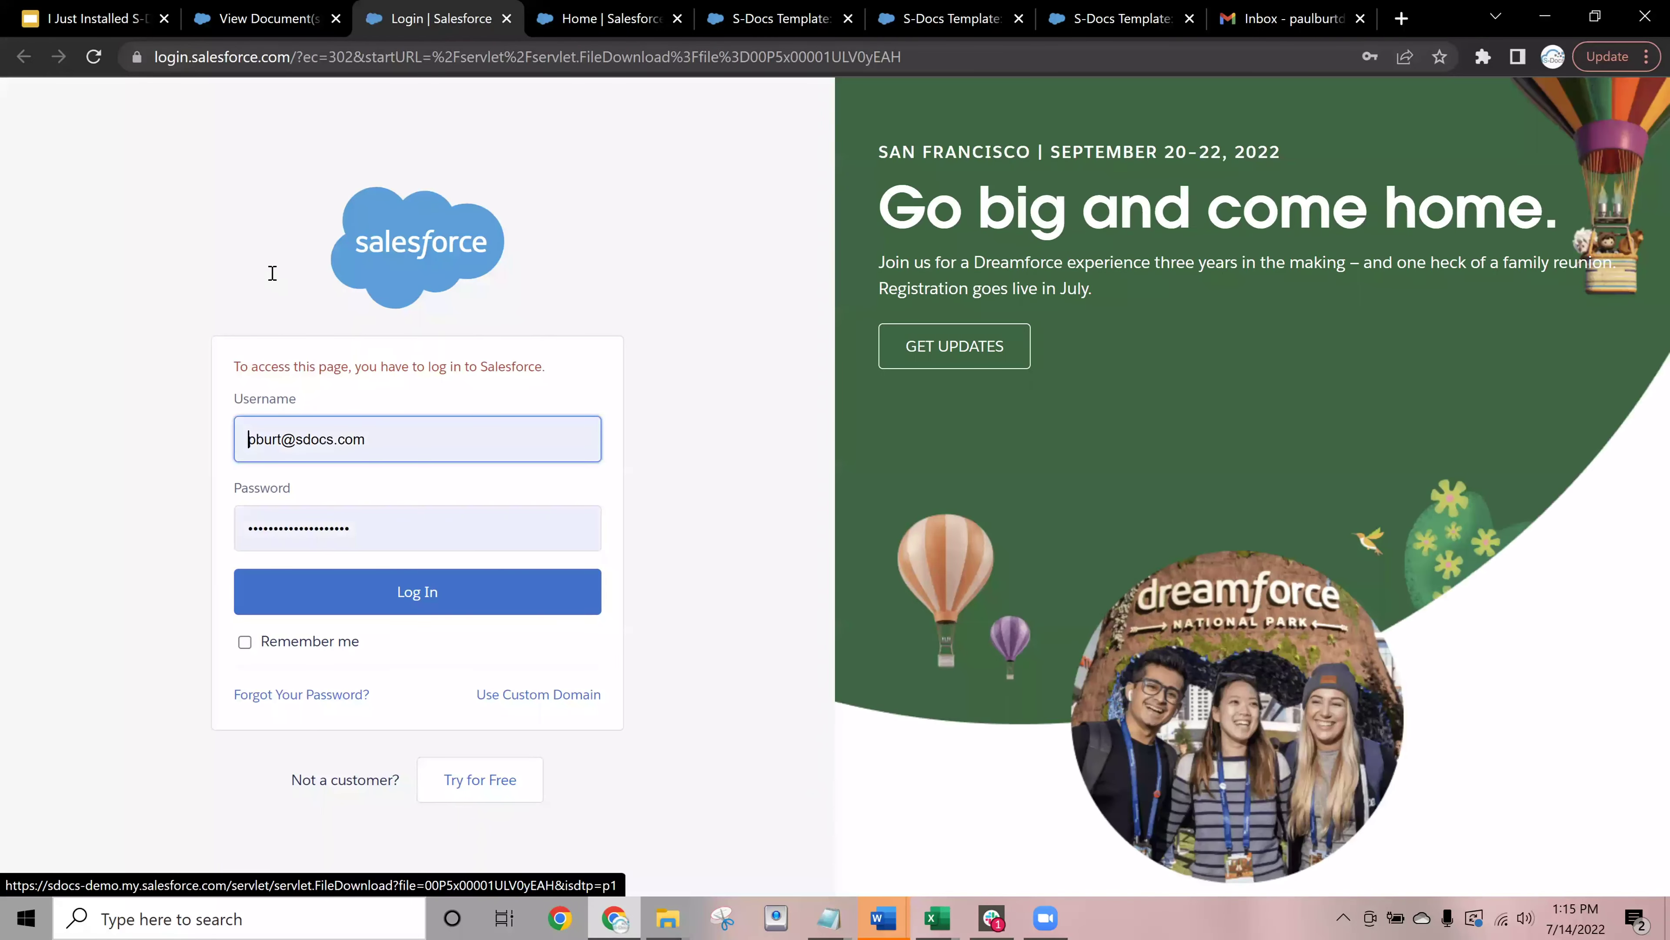
click(284, 450)
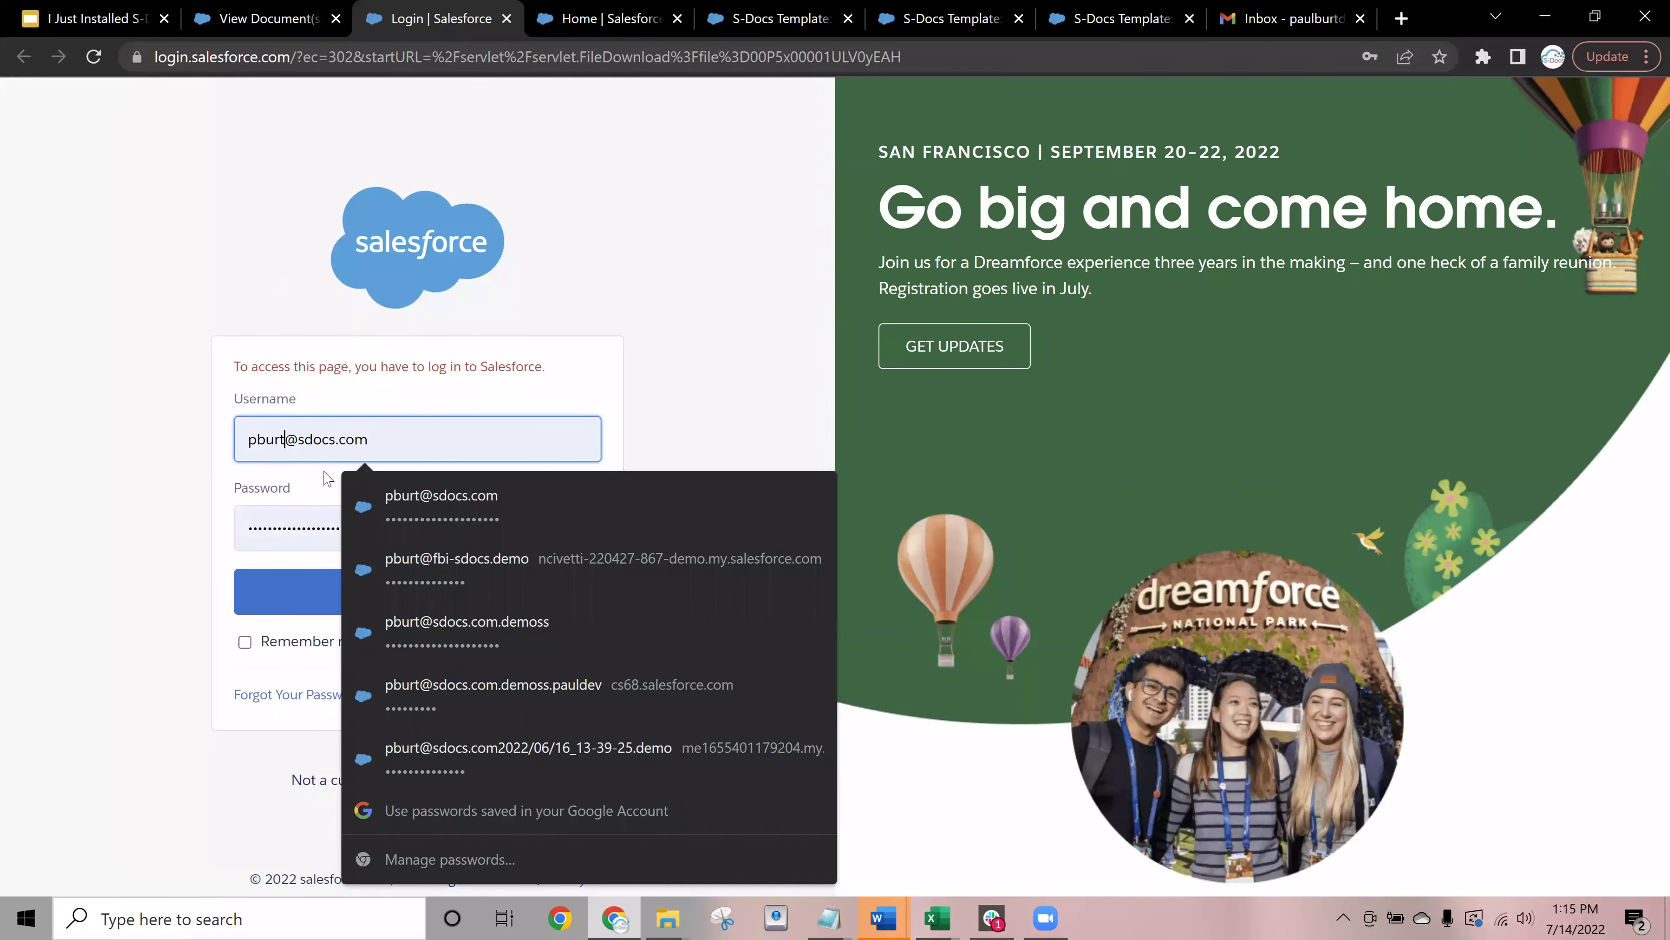
click(501, 635)
click(429, 590)
drag(505, 6, 1112, 26)
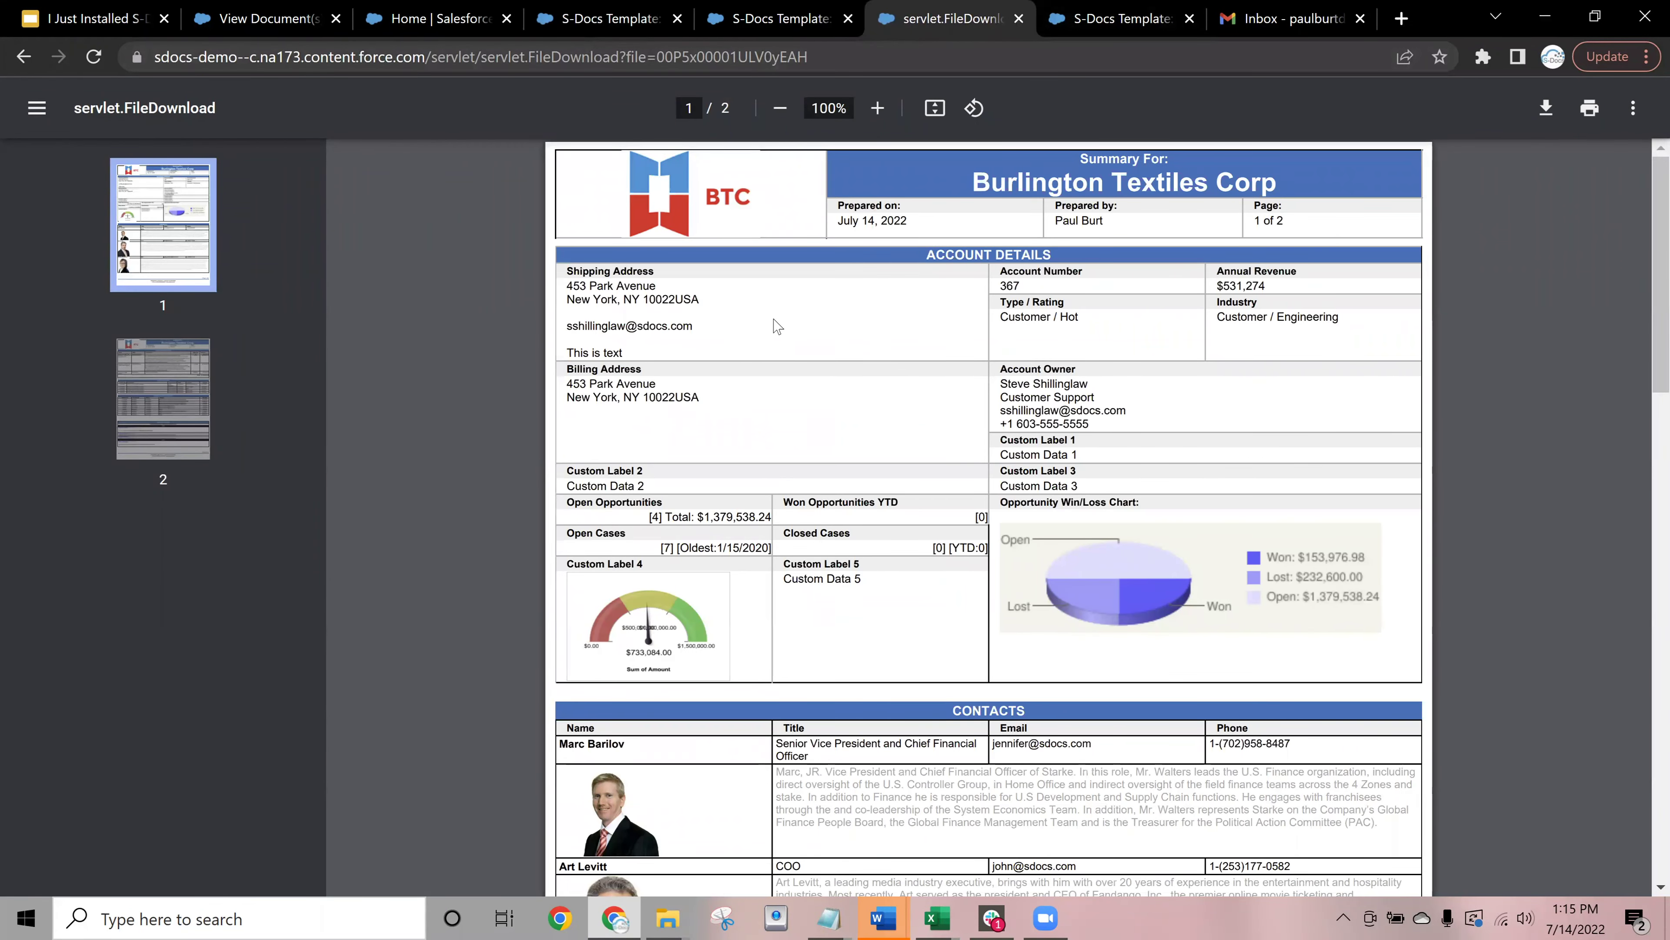
Review both pages of the generated account summary PDF, including account details, contacts, open opportunities, open activities and activity history
scroll(776, 326, down, 3)
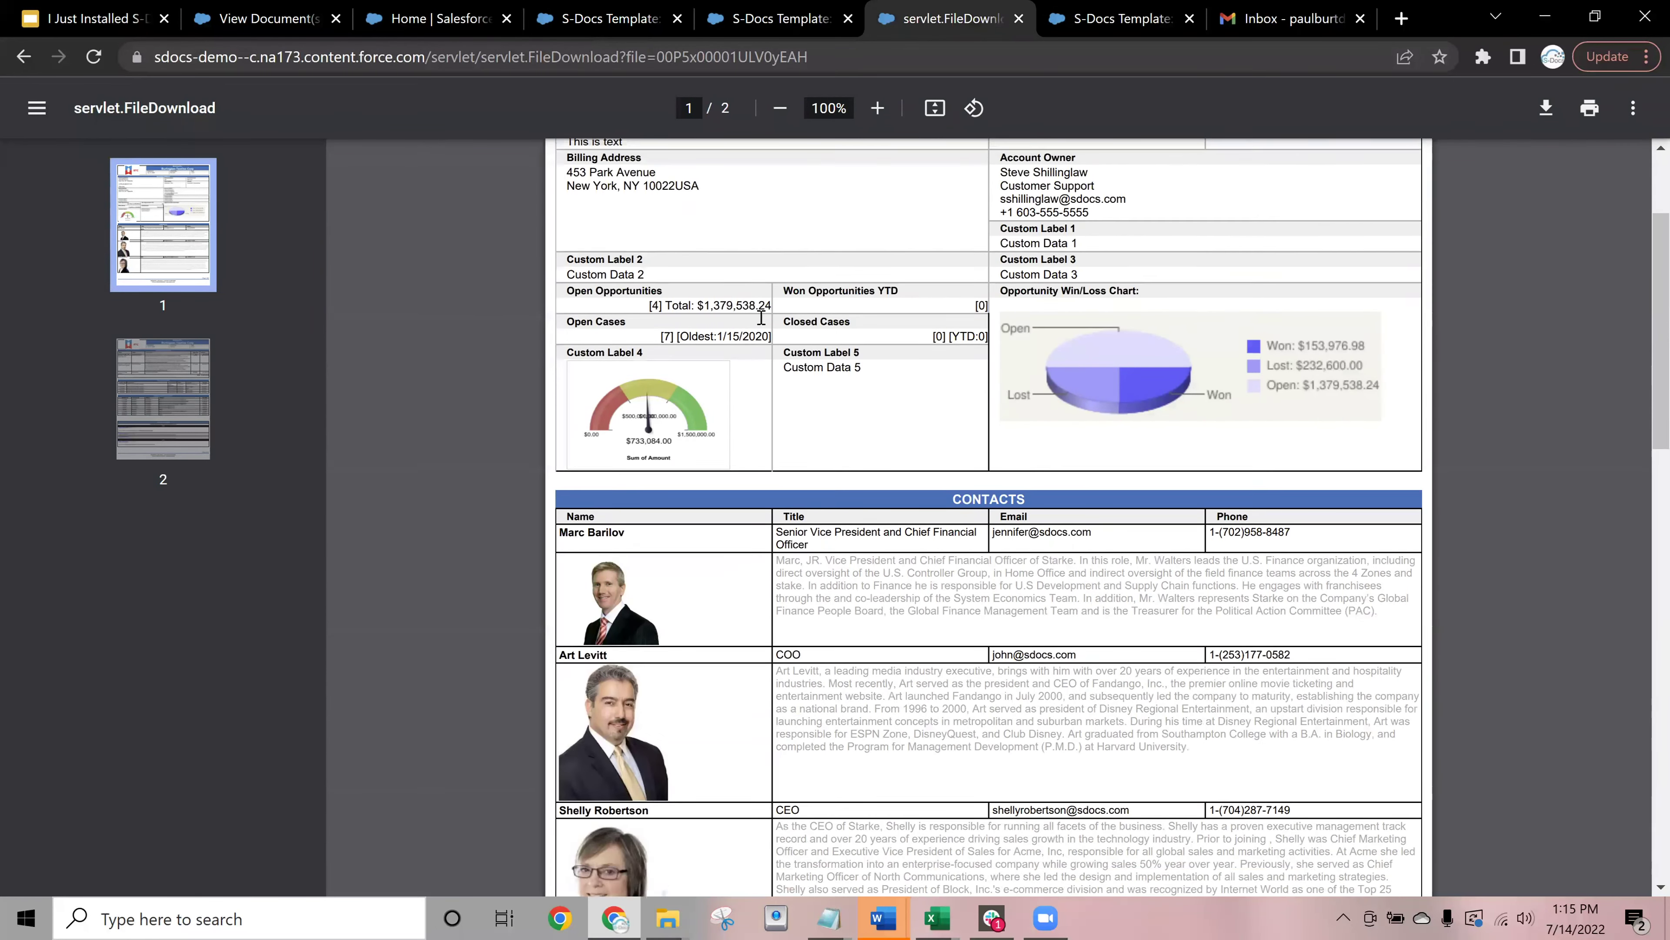
scroll(724, 323, up, 3)
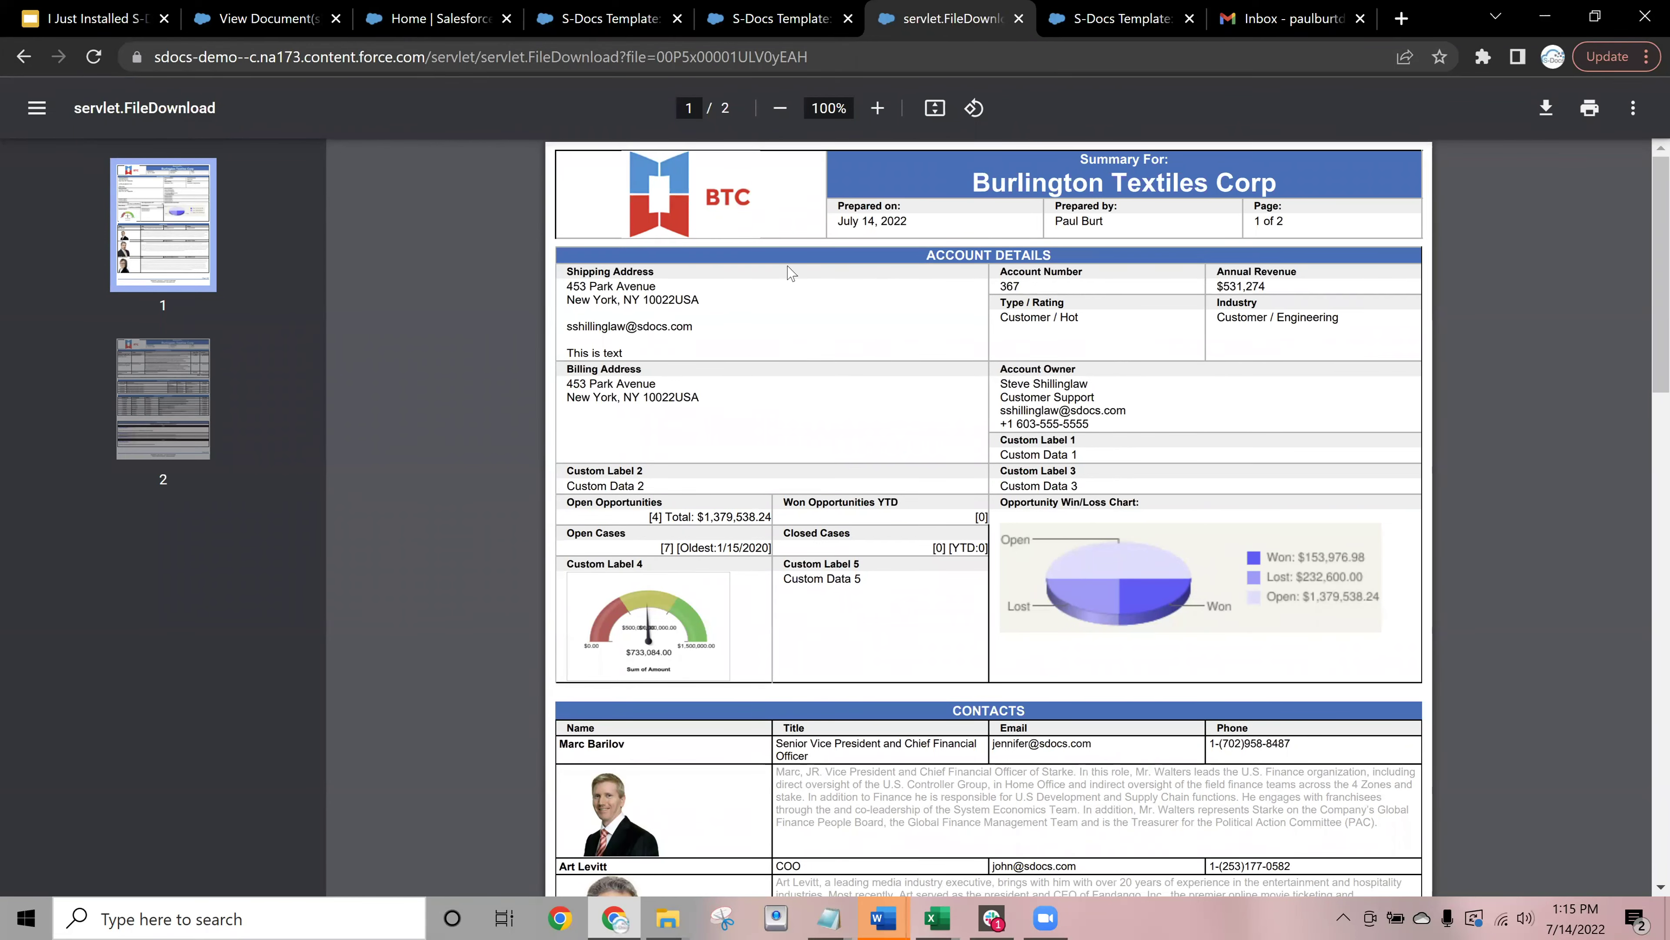
scroll(832, 526, down, 1)
scroll(832, 524, down, 5)
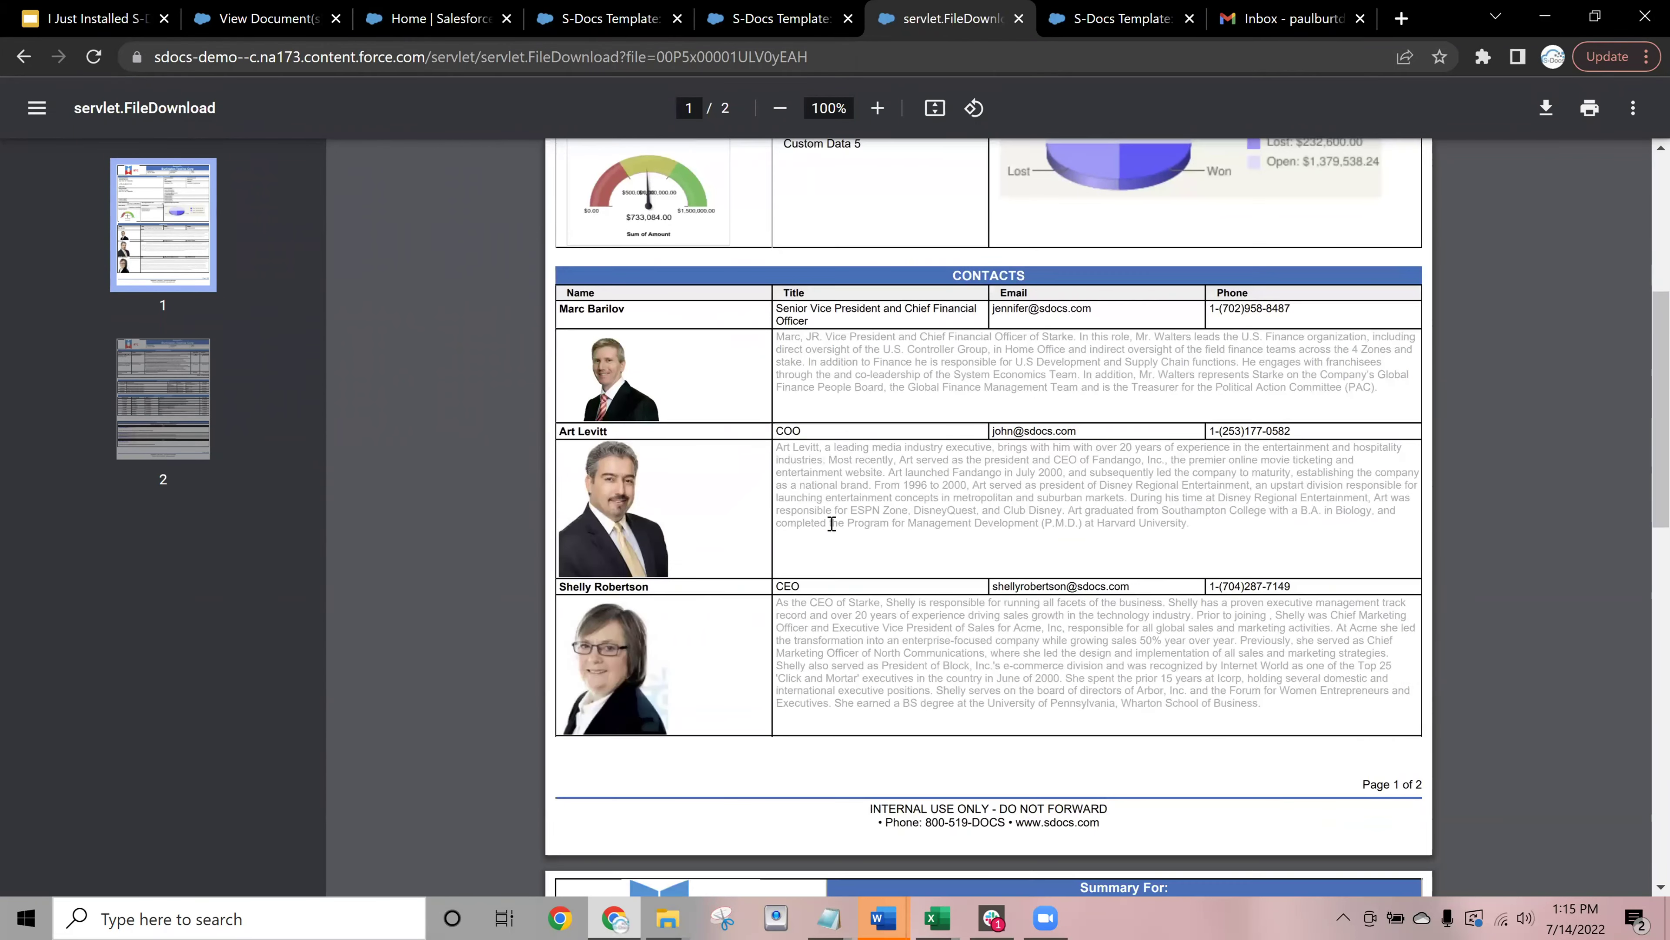
scroll(830, 522, down, 2)
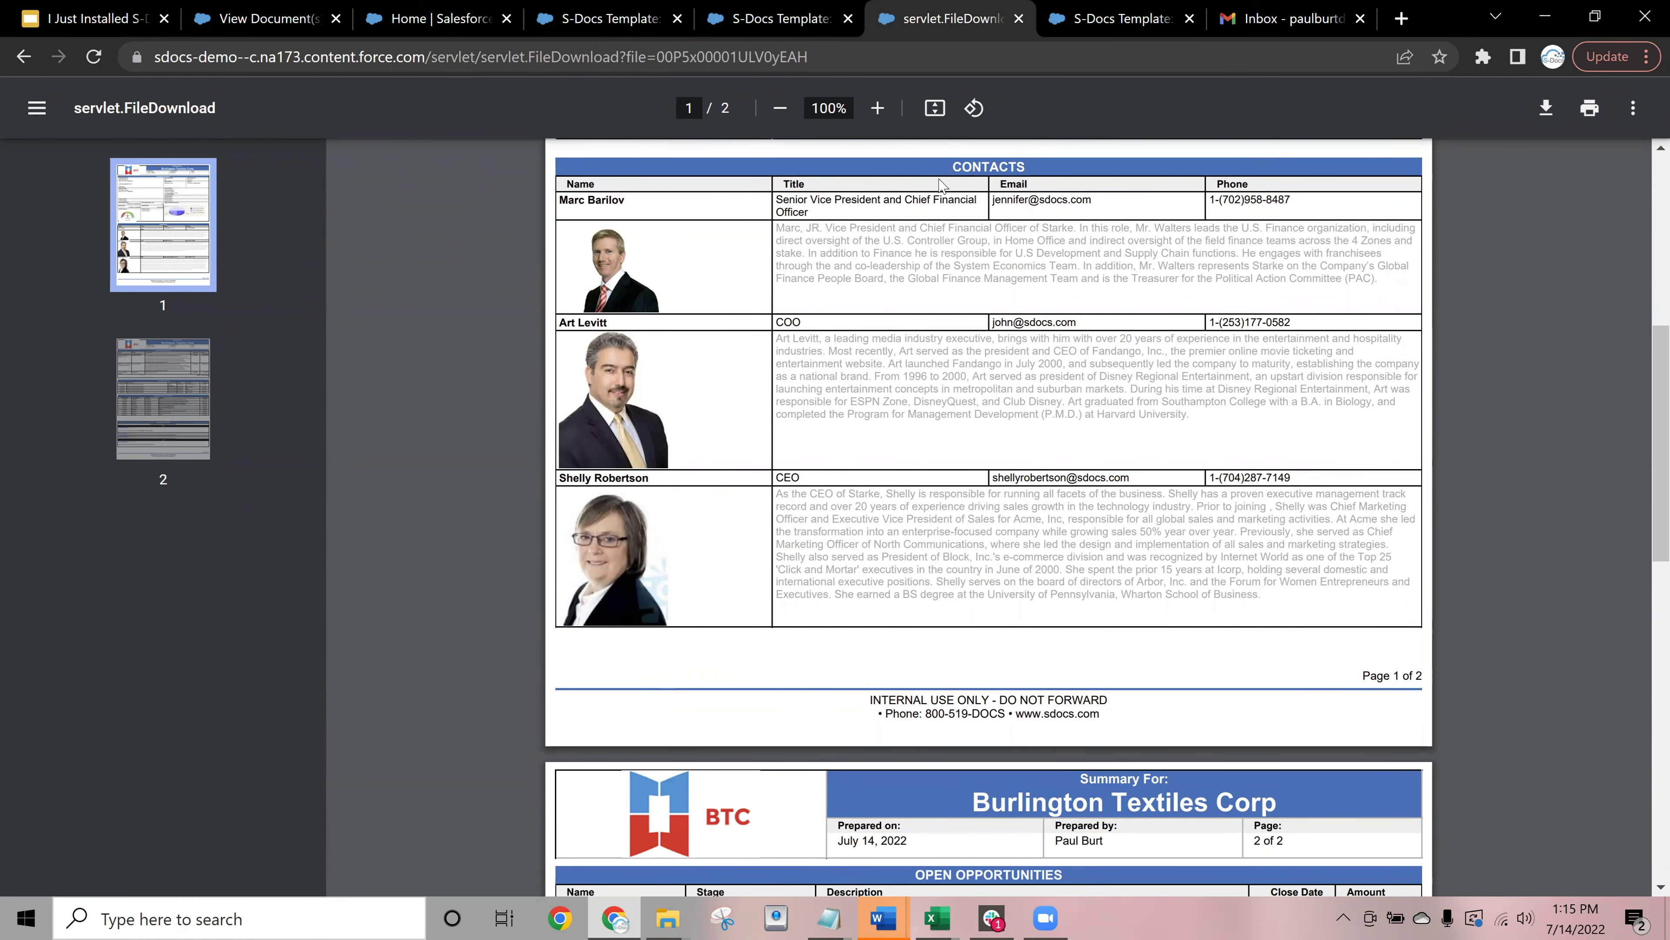
double_click(1001, 164)
scroll(954, 393, down, 2)
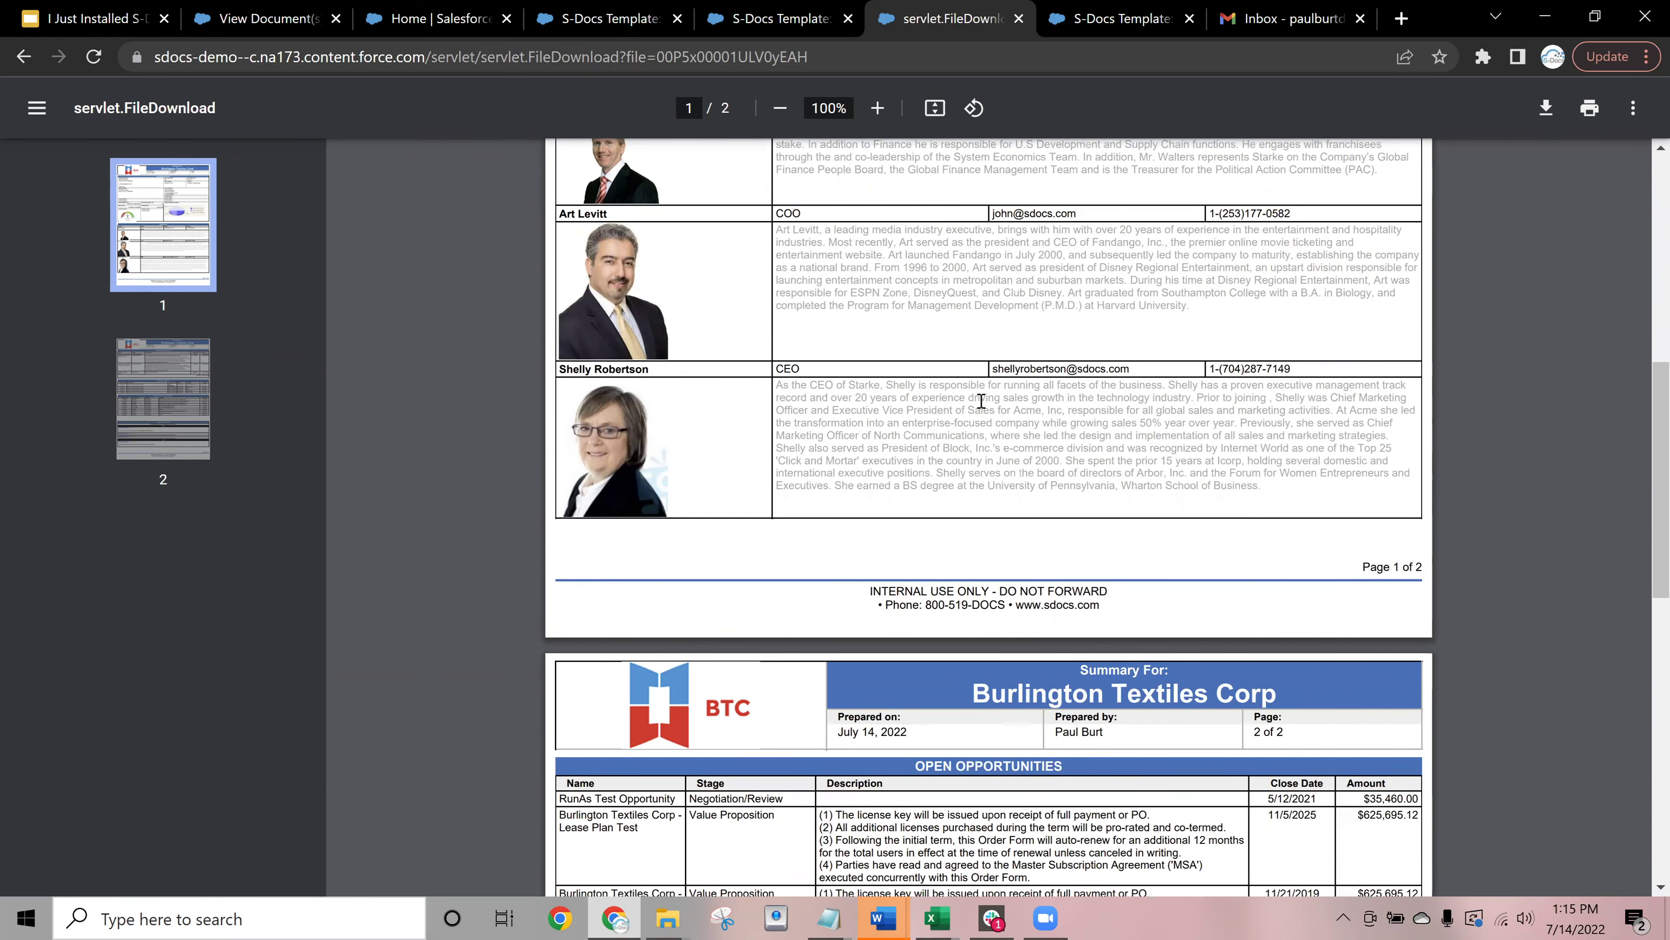
scroll(961, 330, down, 5)
drag(1049, 331, 957, 332)
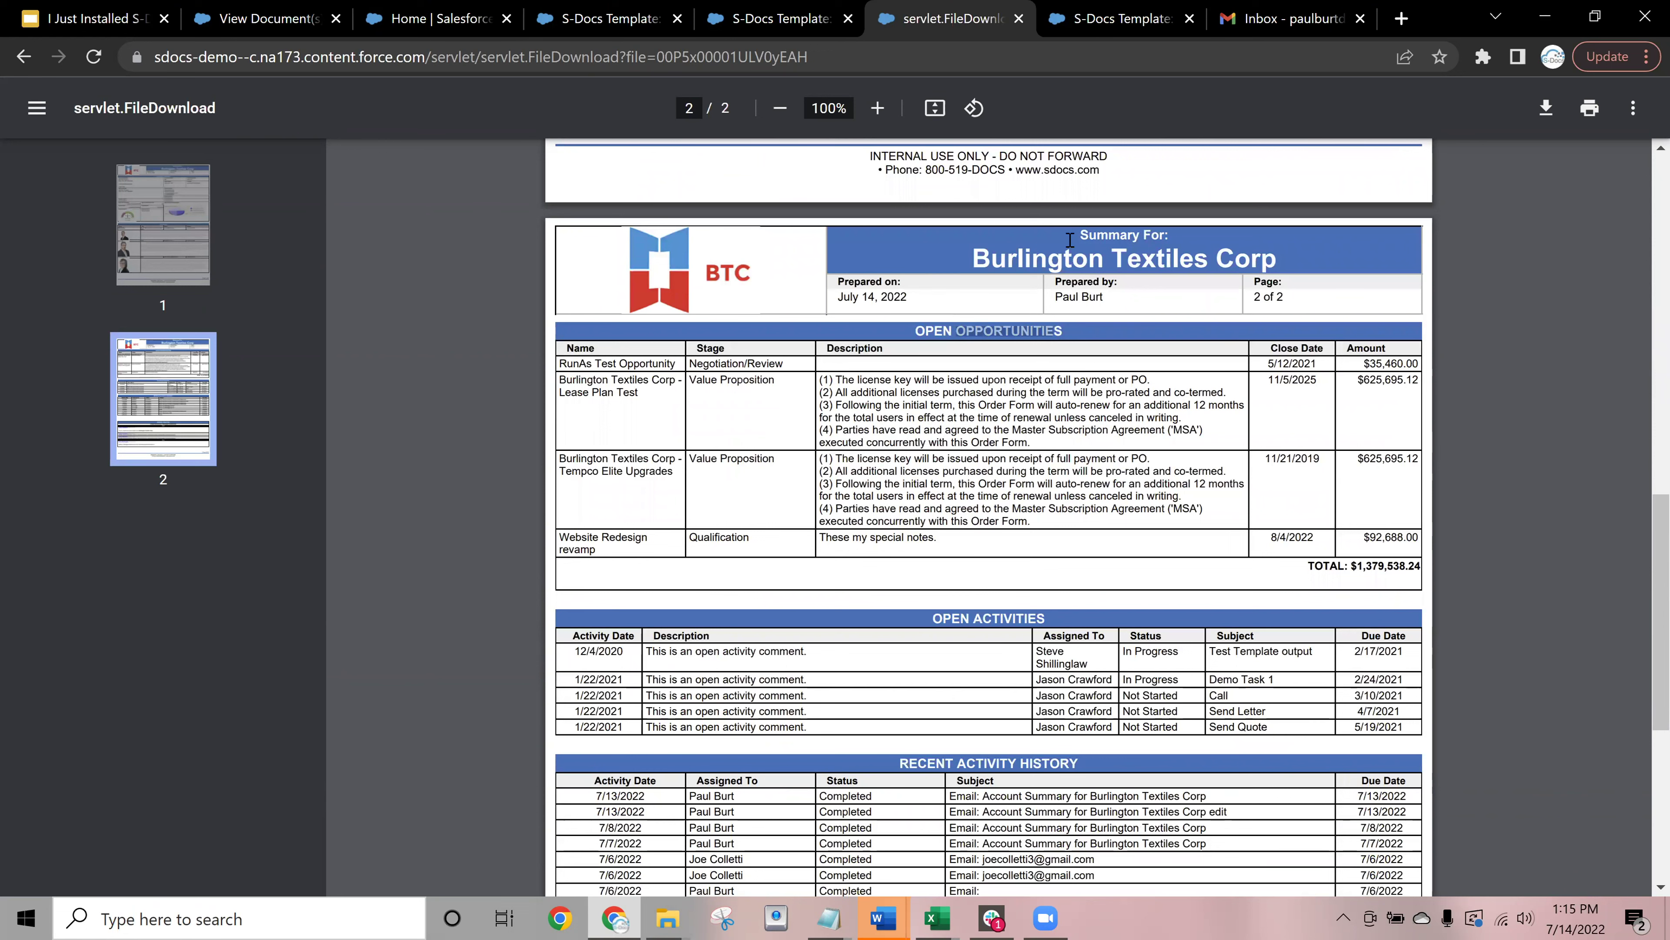
scroll(931, 470, down, 6)
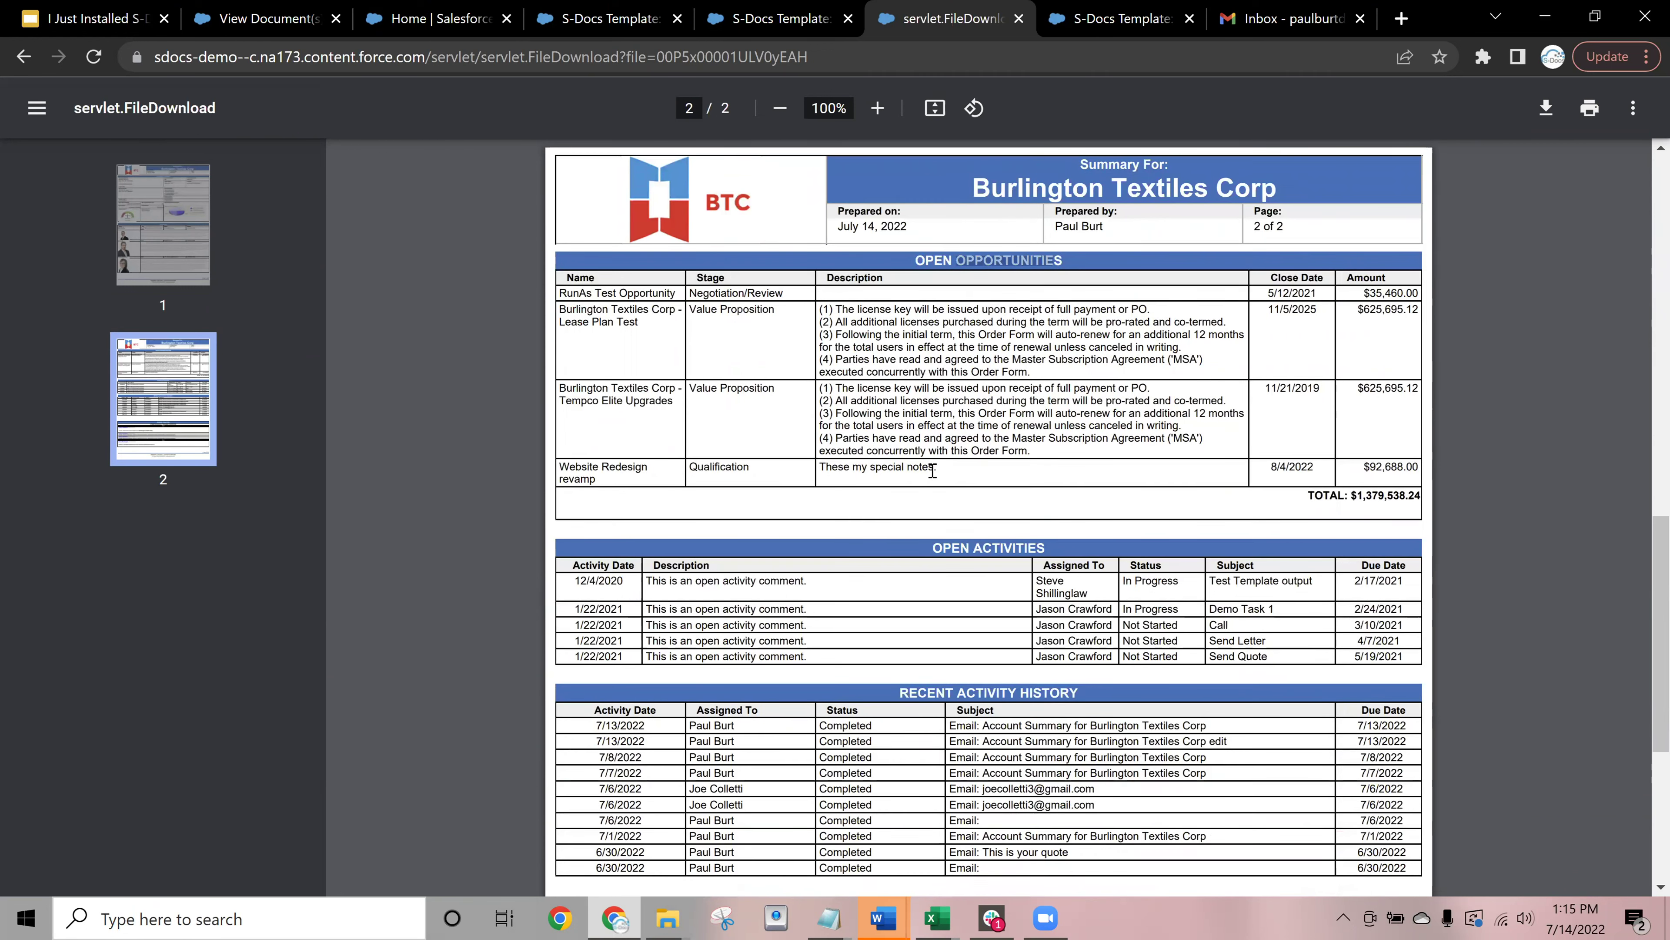
scroll(902, 468, up, 13)
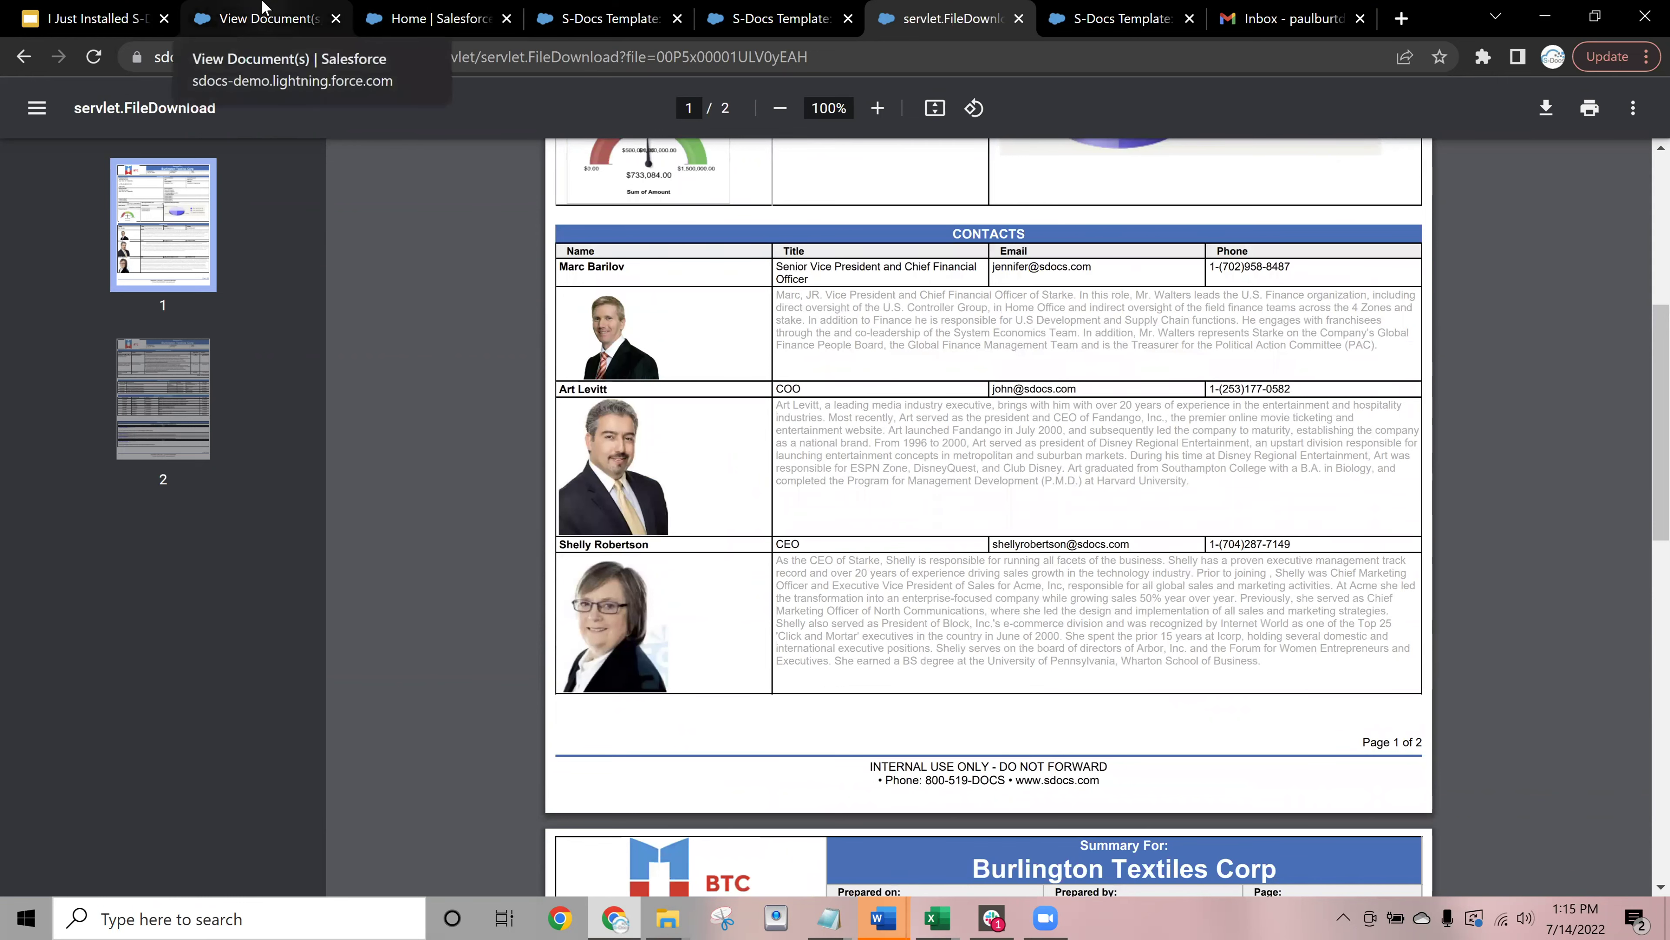
Return to the created S-Docs and try to email the two selected documents
click(263, 18)
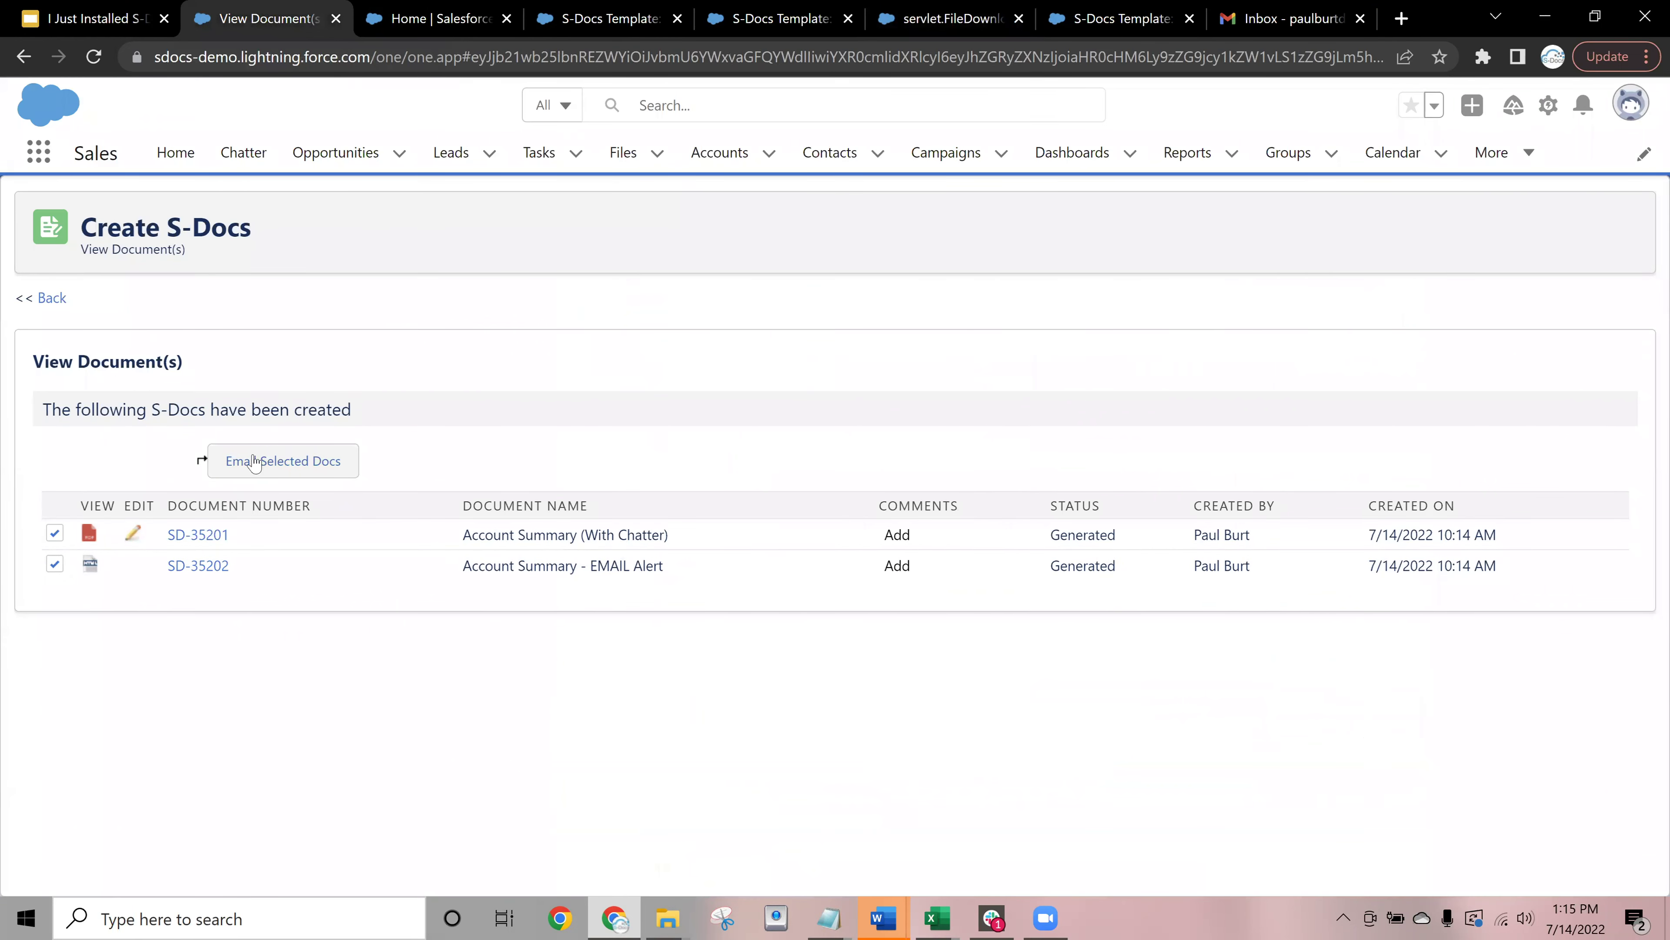
click(260, 479)
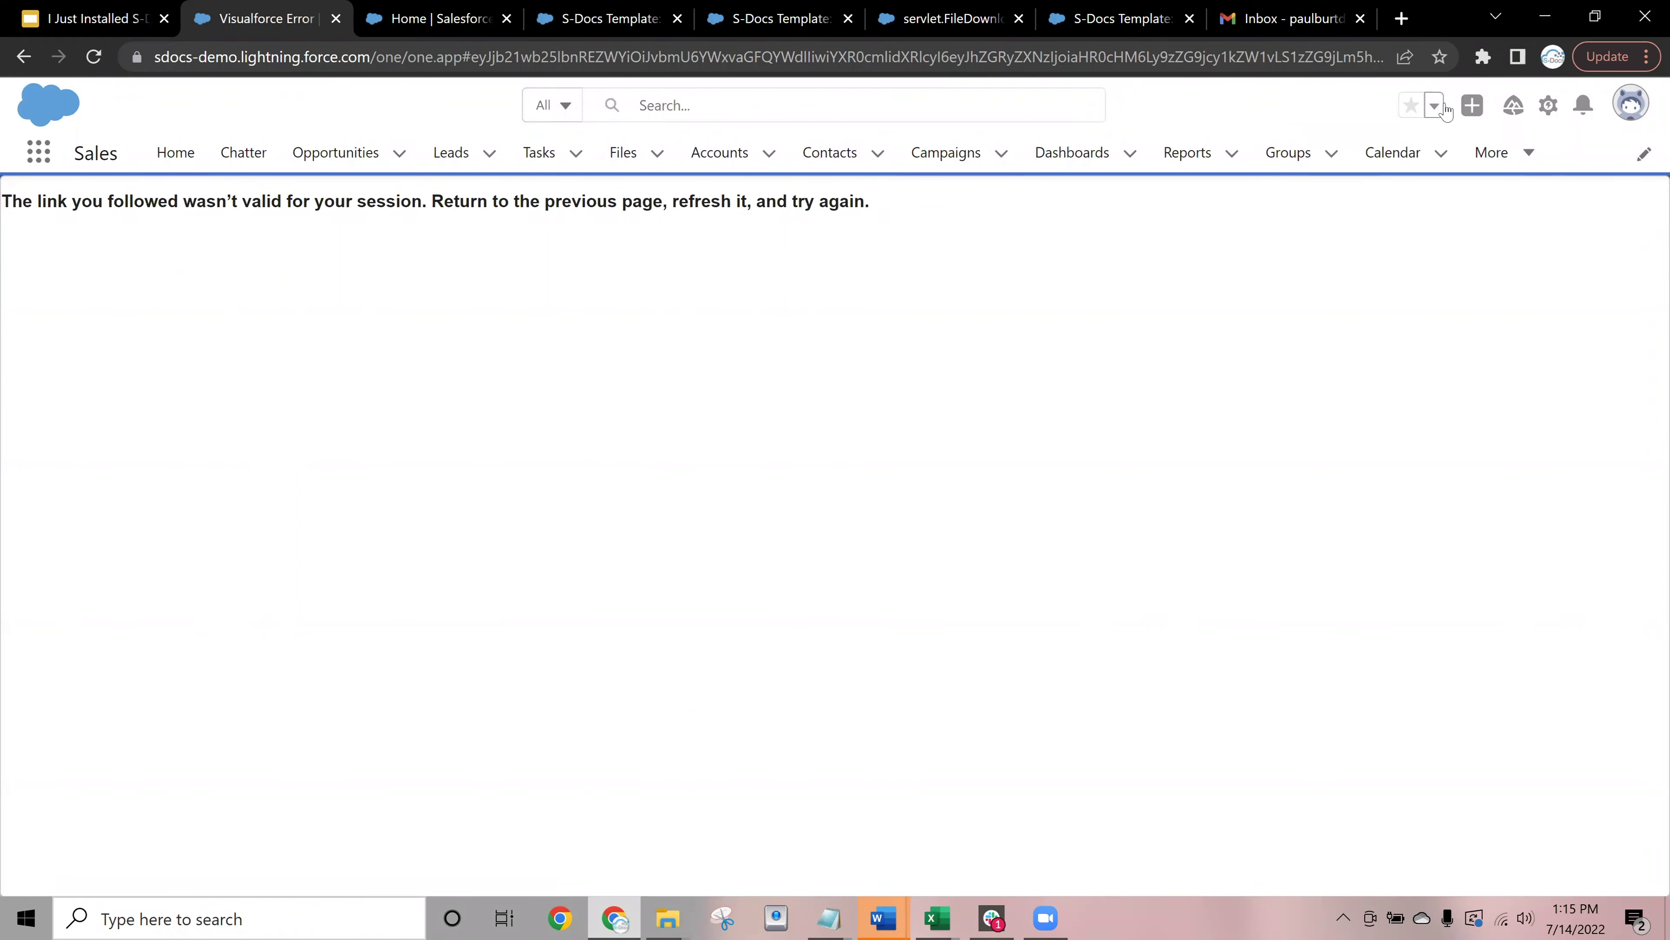
Generate the Account Summary (With Chatter) and Account Summary - EMAIL Alert documents again from the Burlington Textiles Corp account and start emailing them
click(1437, 108)
click(1401, 231)
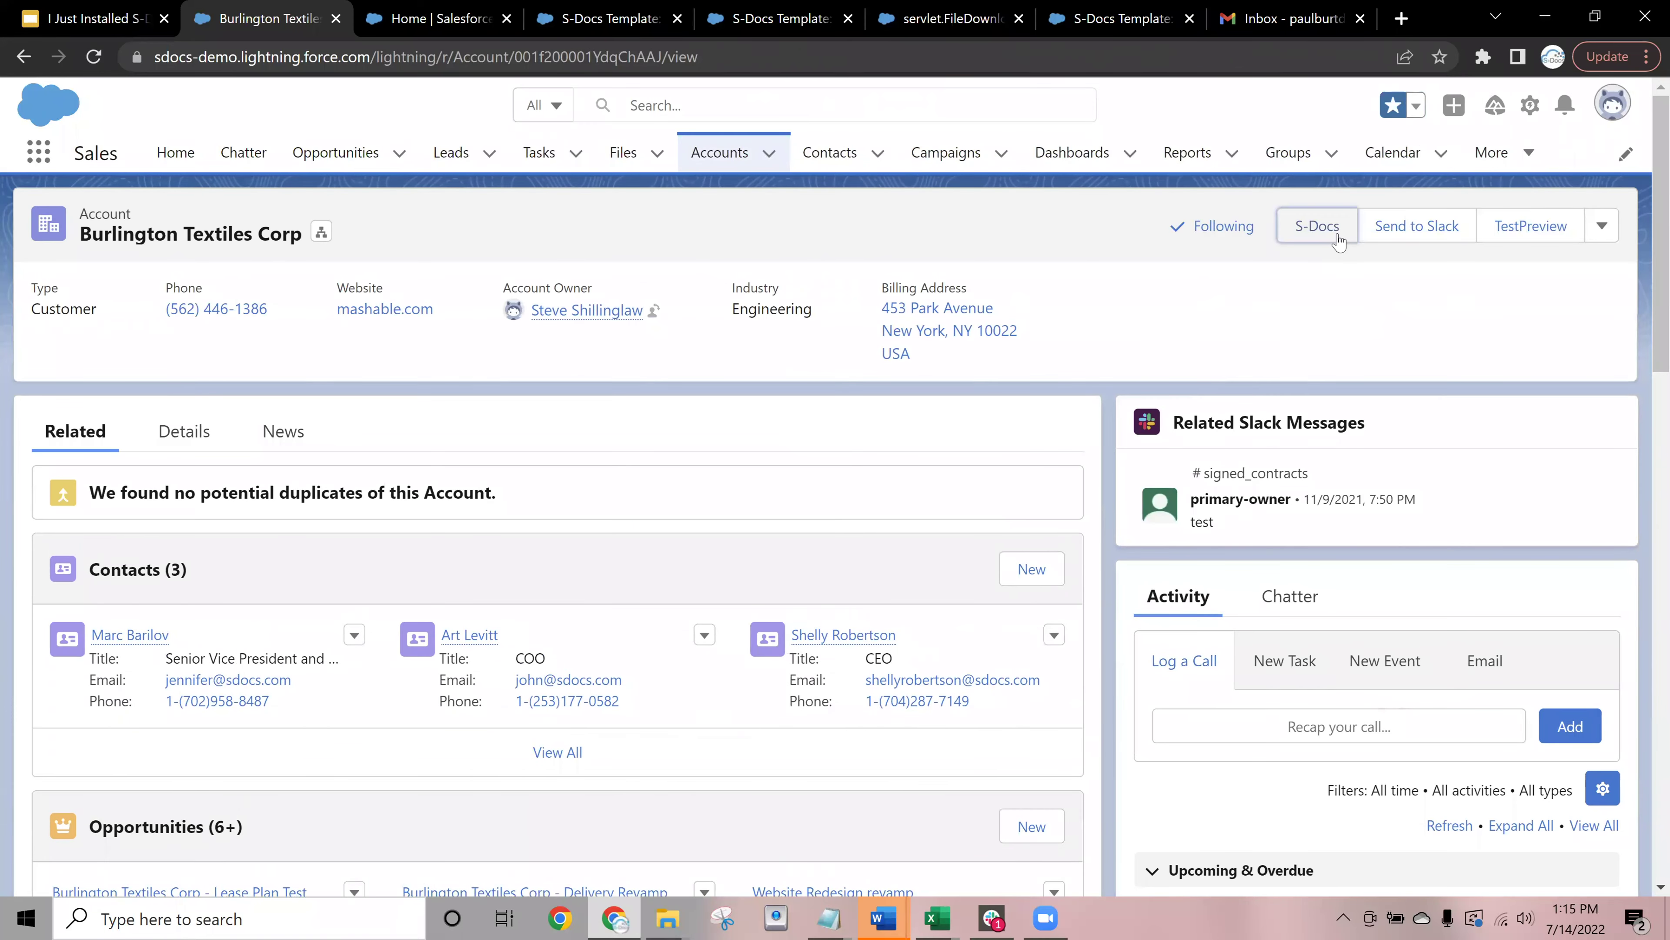
click(1335, 227)
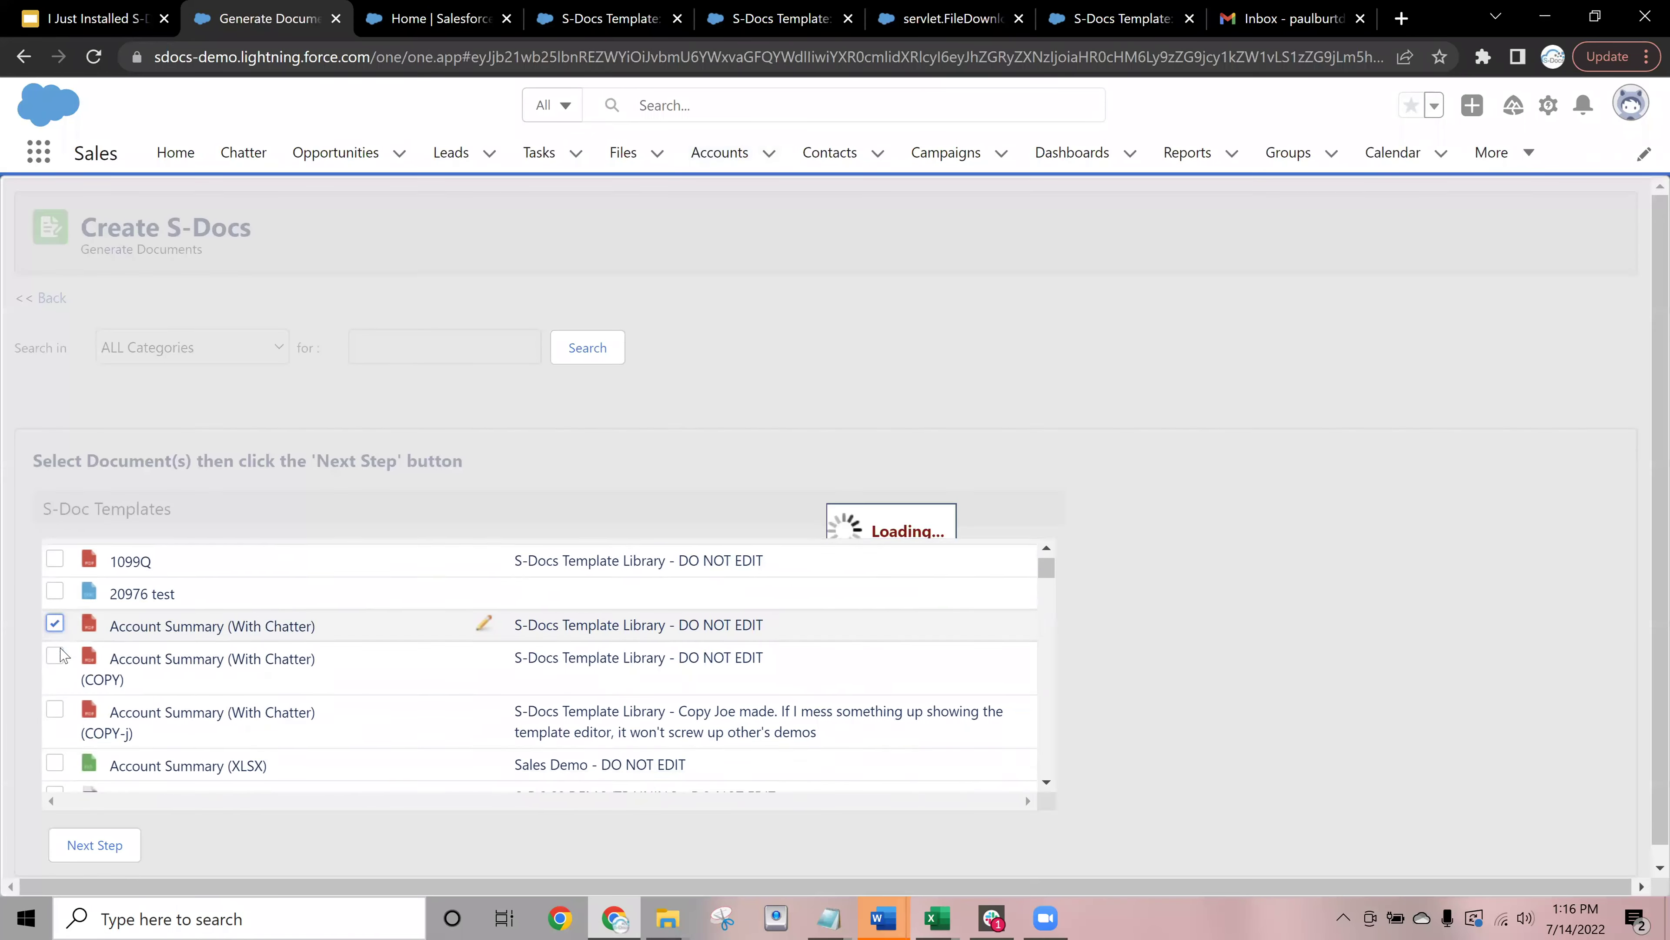
scroll(61, 655, down, 3)
click(54, 599)
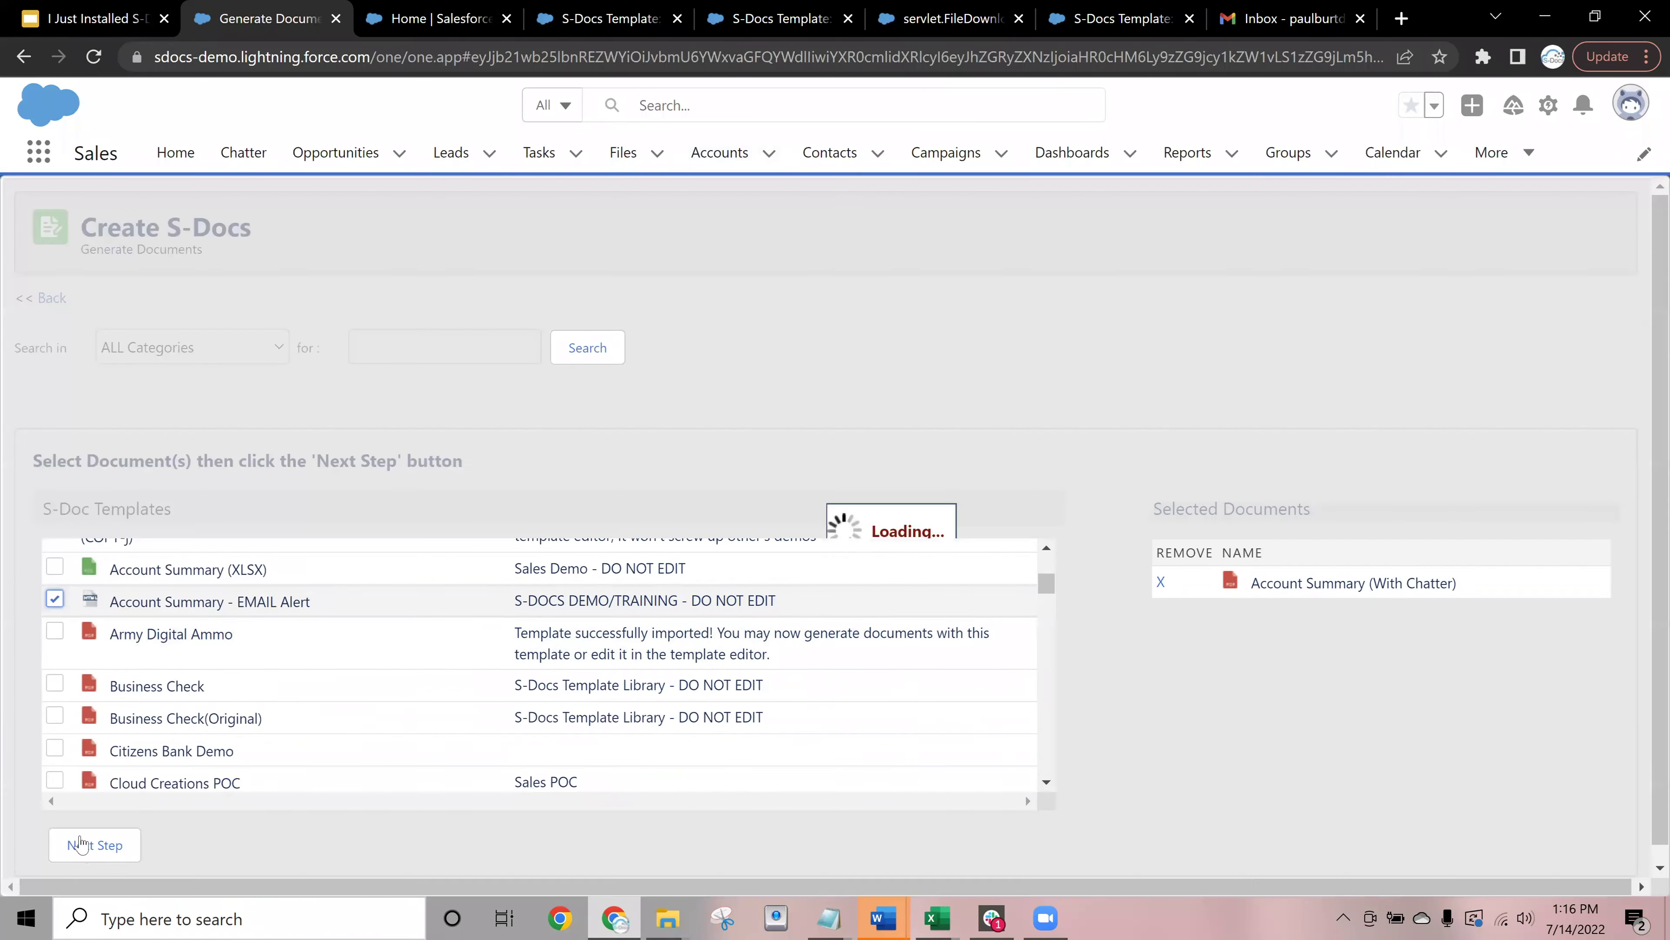
click(87, 847)
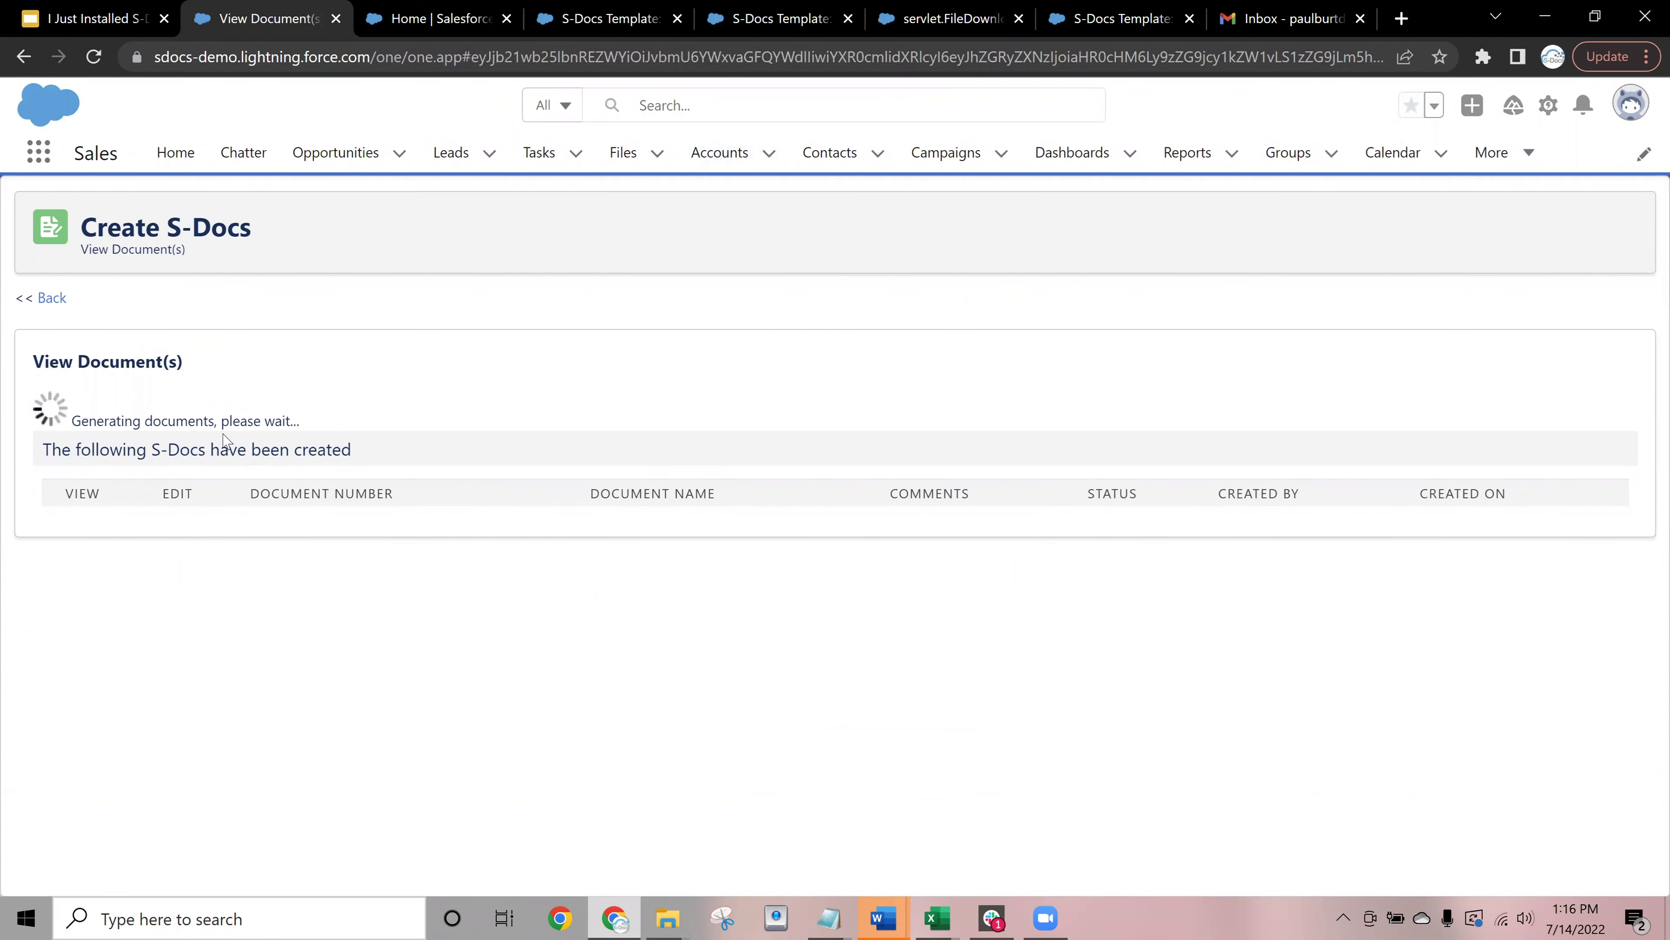
click(242, 460)
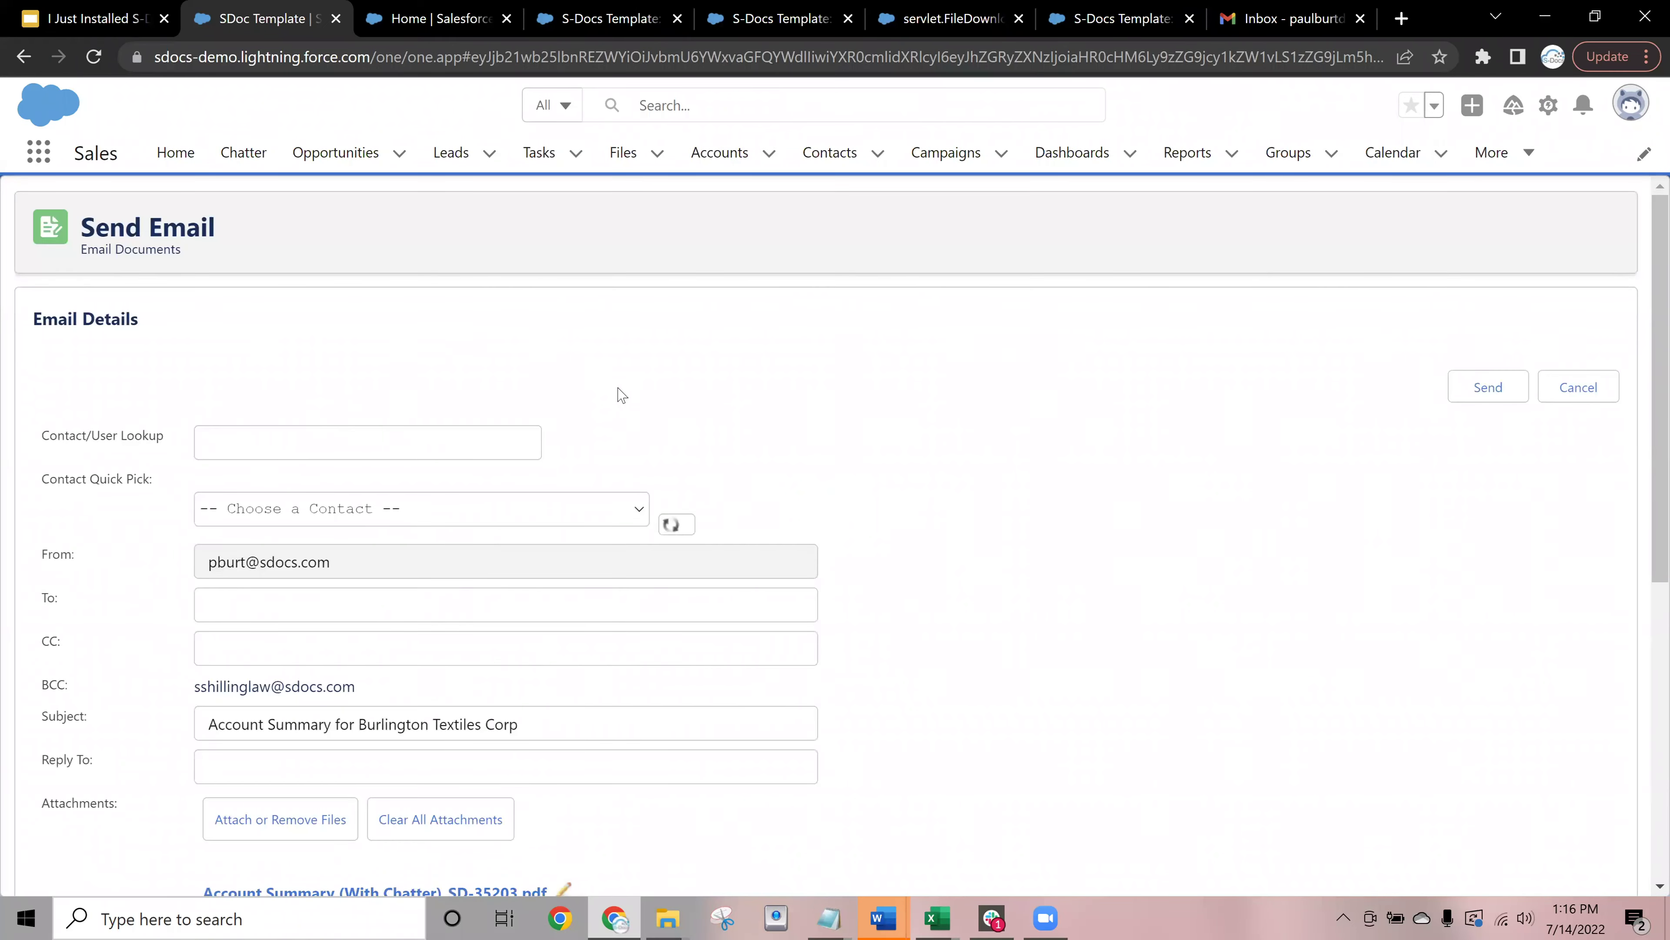
Review the Account Summary email's details, PDF attachment and full message body, down to its footer
scroll(789, 421, down, 5)
scroll(967, 450, down, 3)
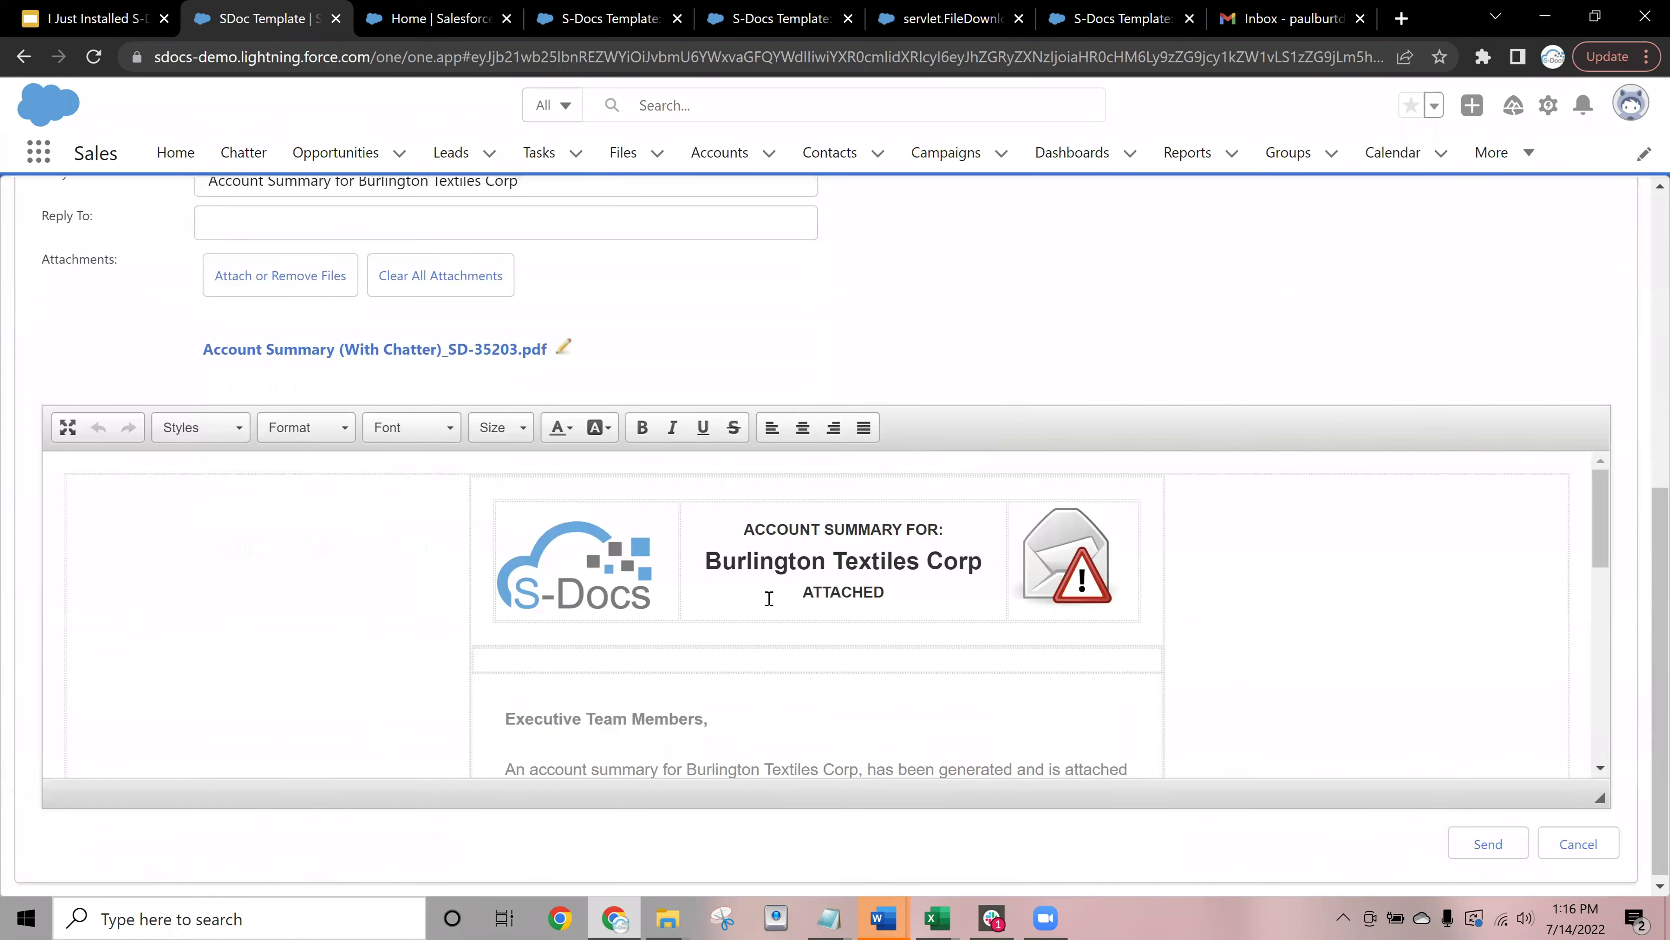
scroll(768, 594, down, 10)
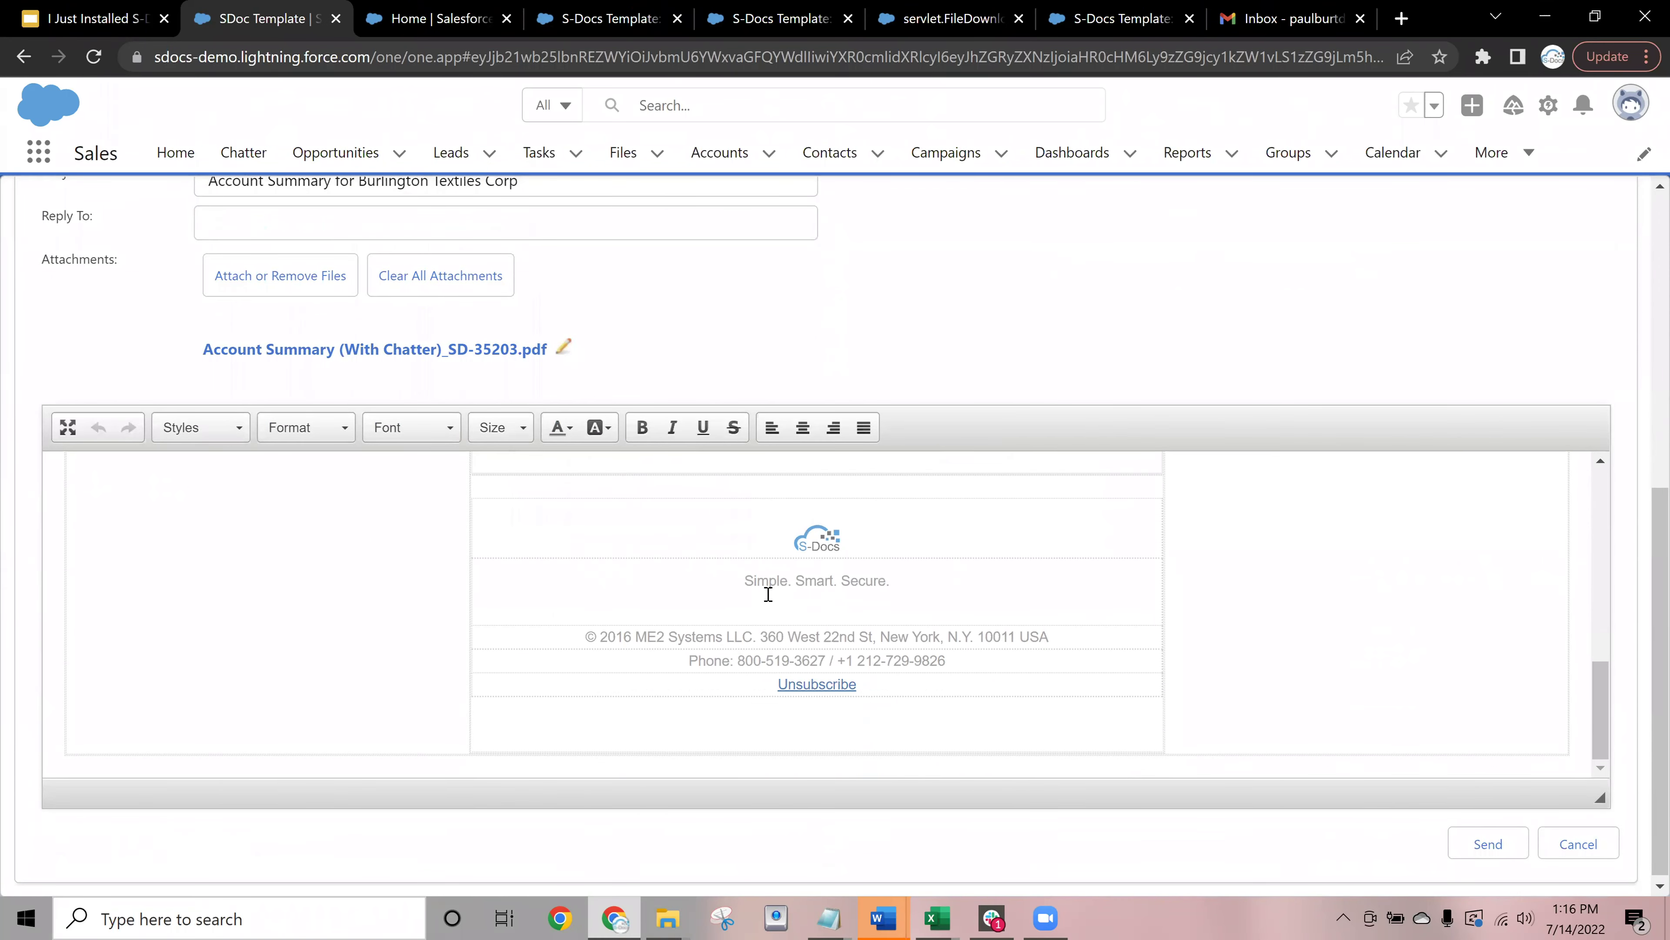
scroll(768, 593, up, 3)
scroll(768, 594, up, 6)
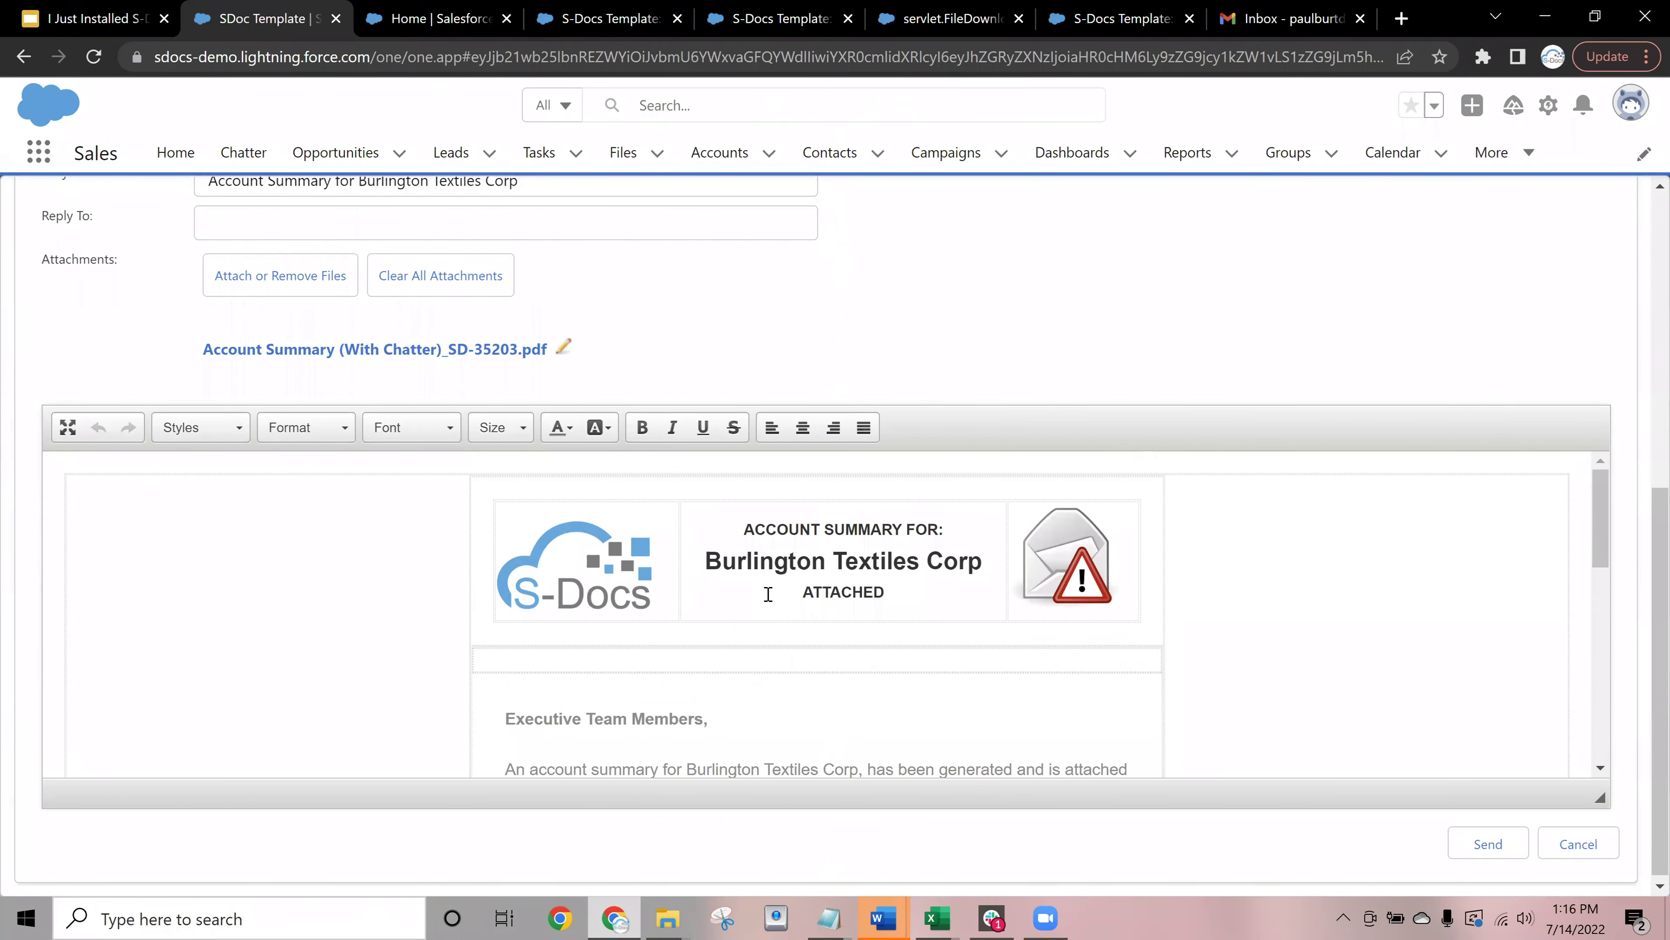
scroll(768, 594, down, 2)
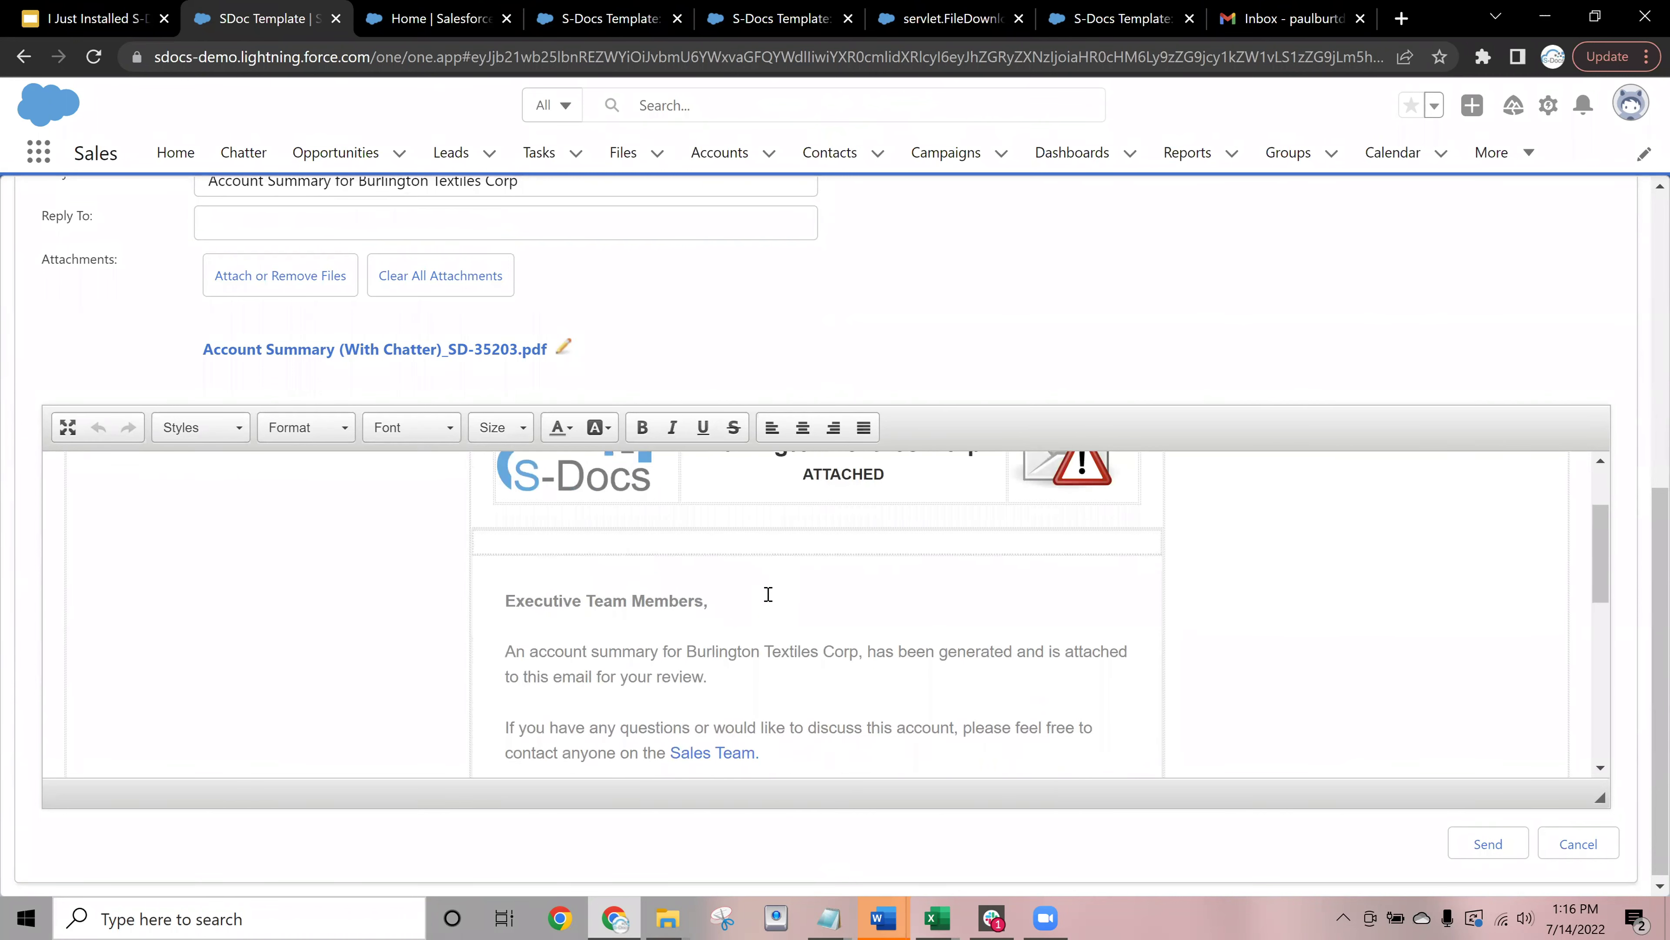
scroll(768, 594, up, 2)
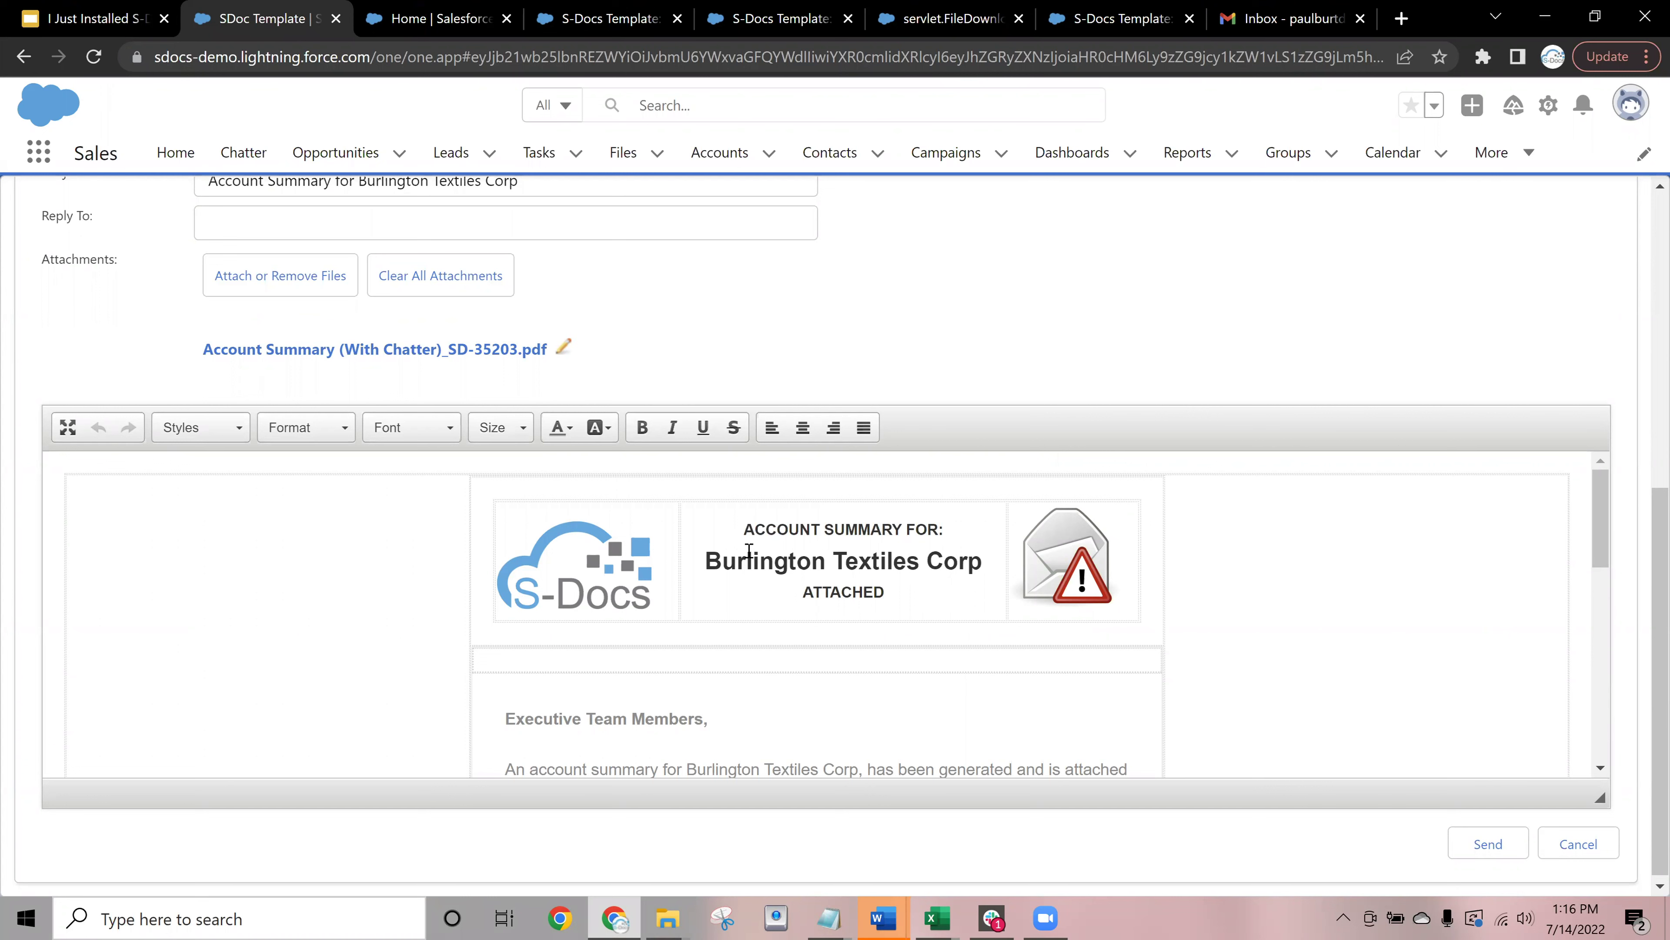
Add the sentence "This is custom." after "attached to this email for your review." in the email body
click(596, 571)
drag(697, 564, 954, 576)
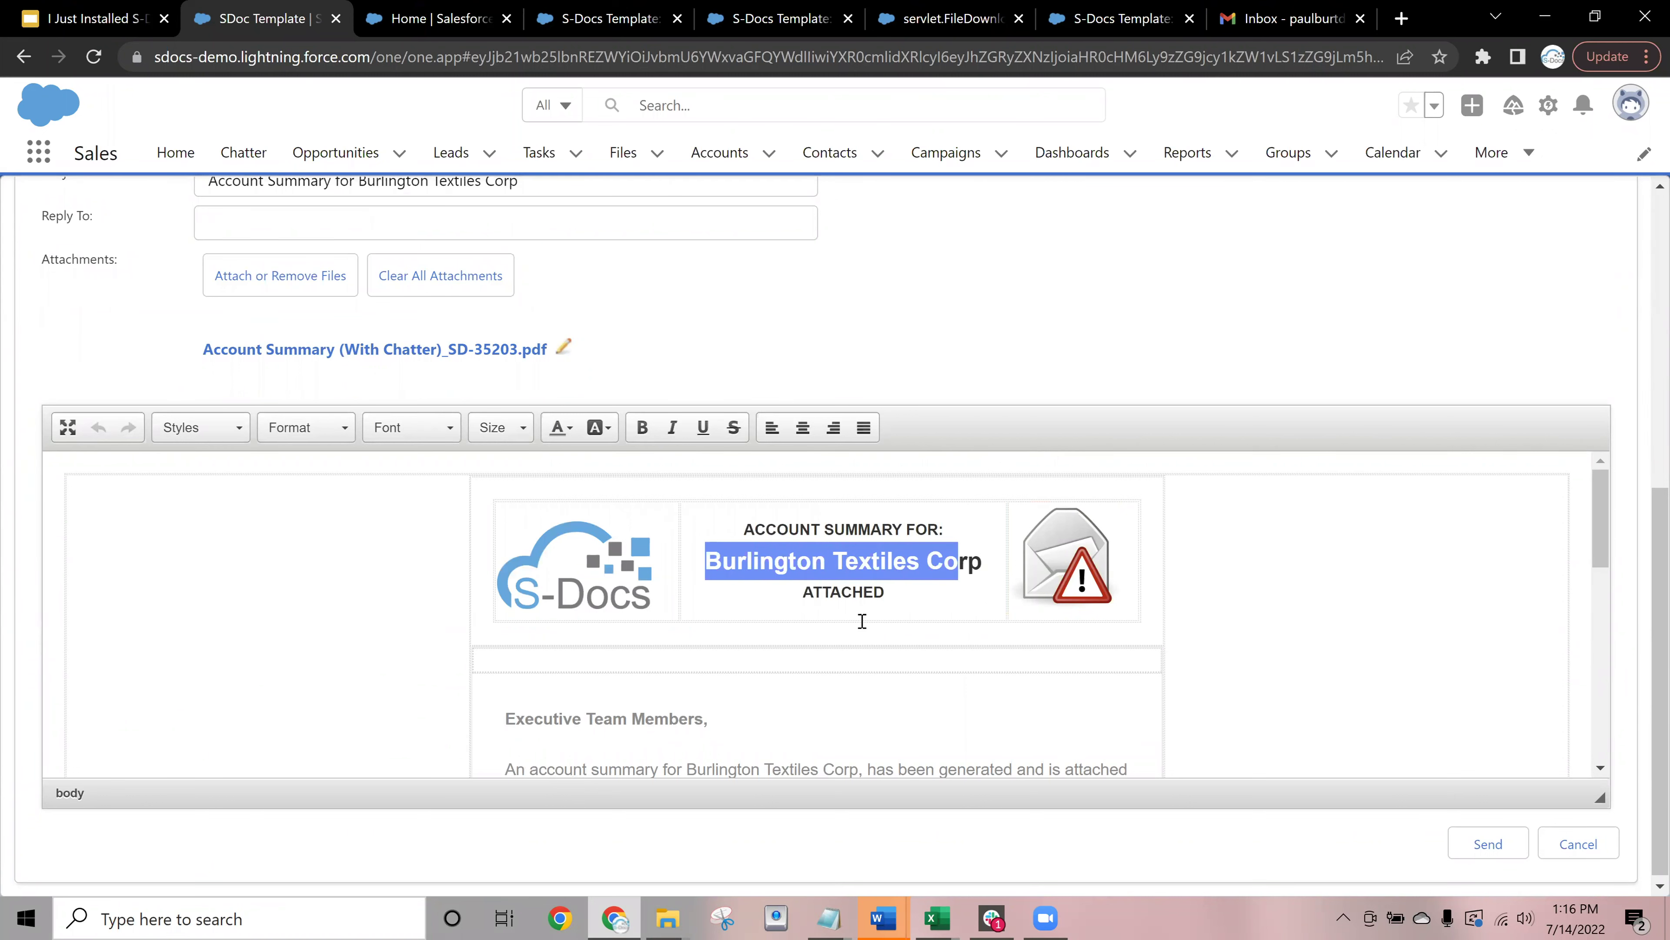
scroll(831, 645, down, 3)
drag(798, 657, 698, 608)
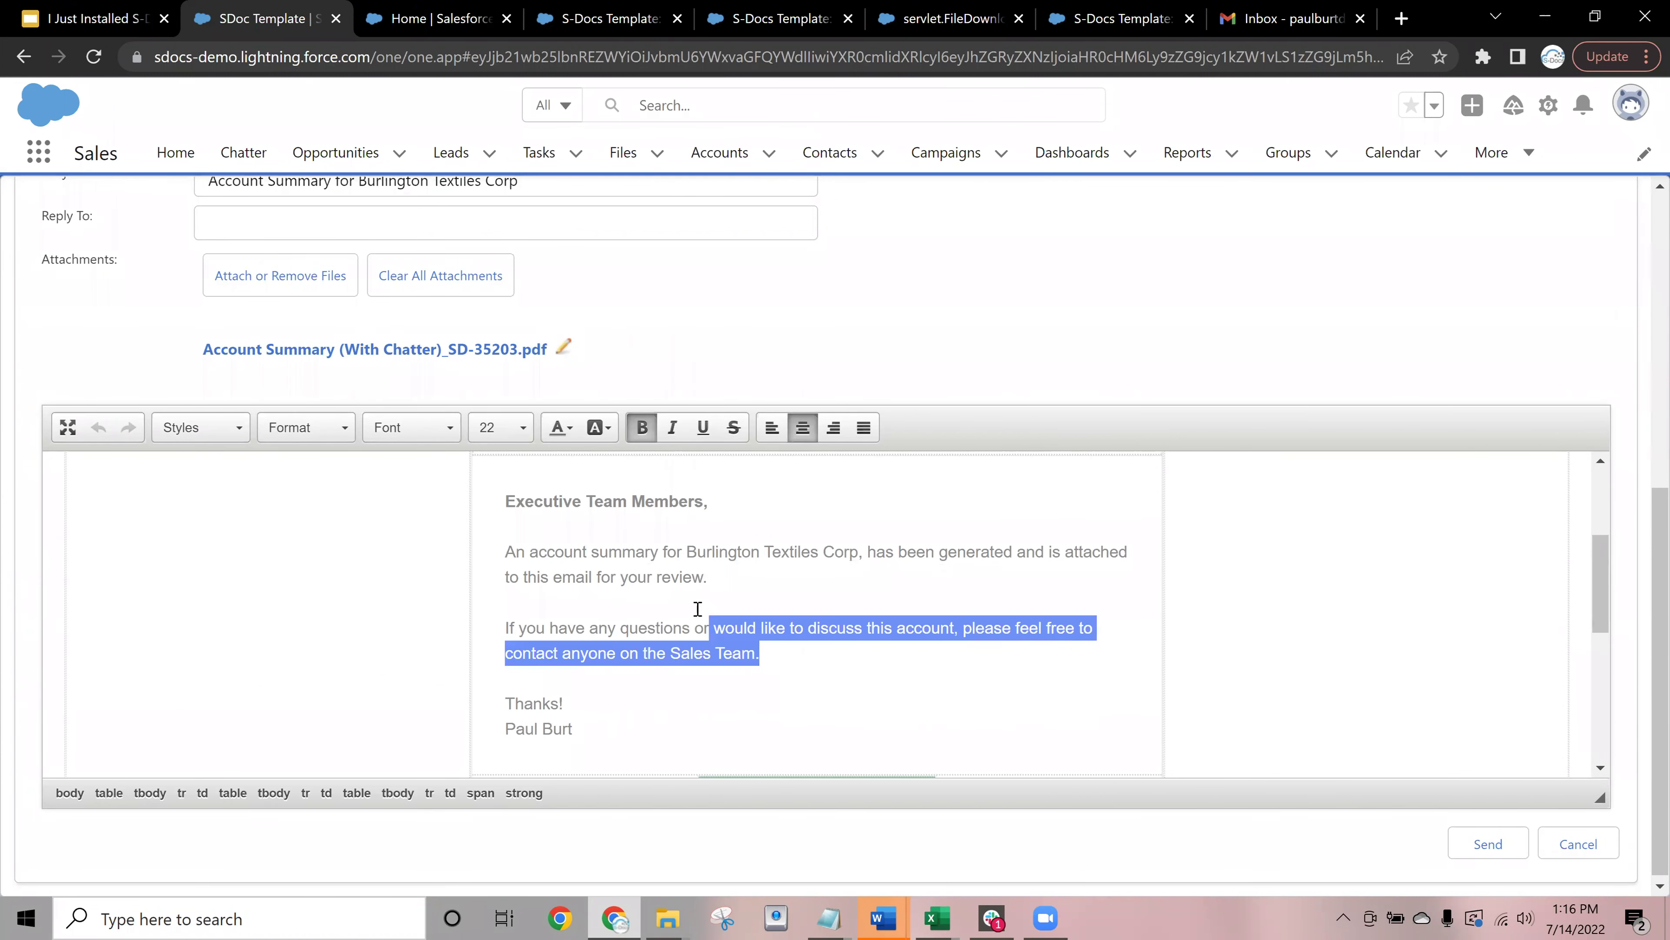
drag(583, 551, 597, 552)
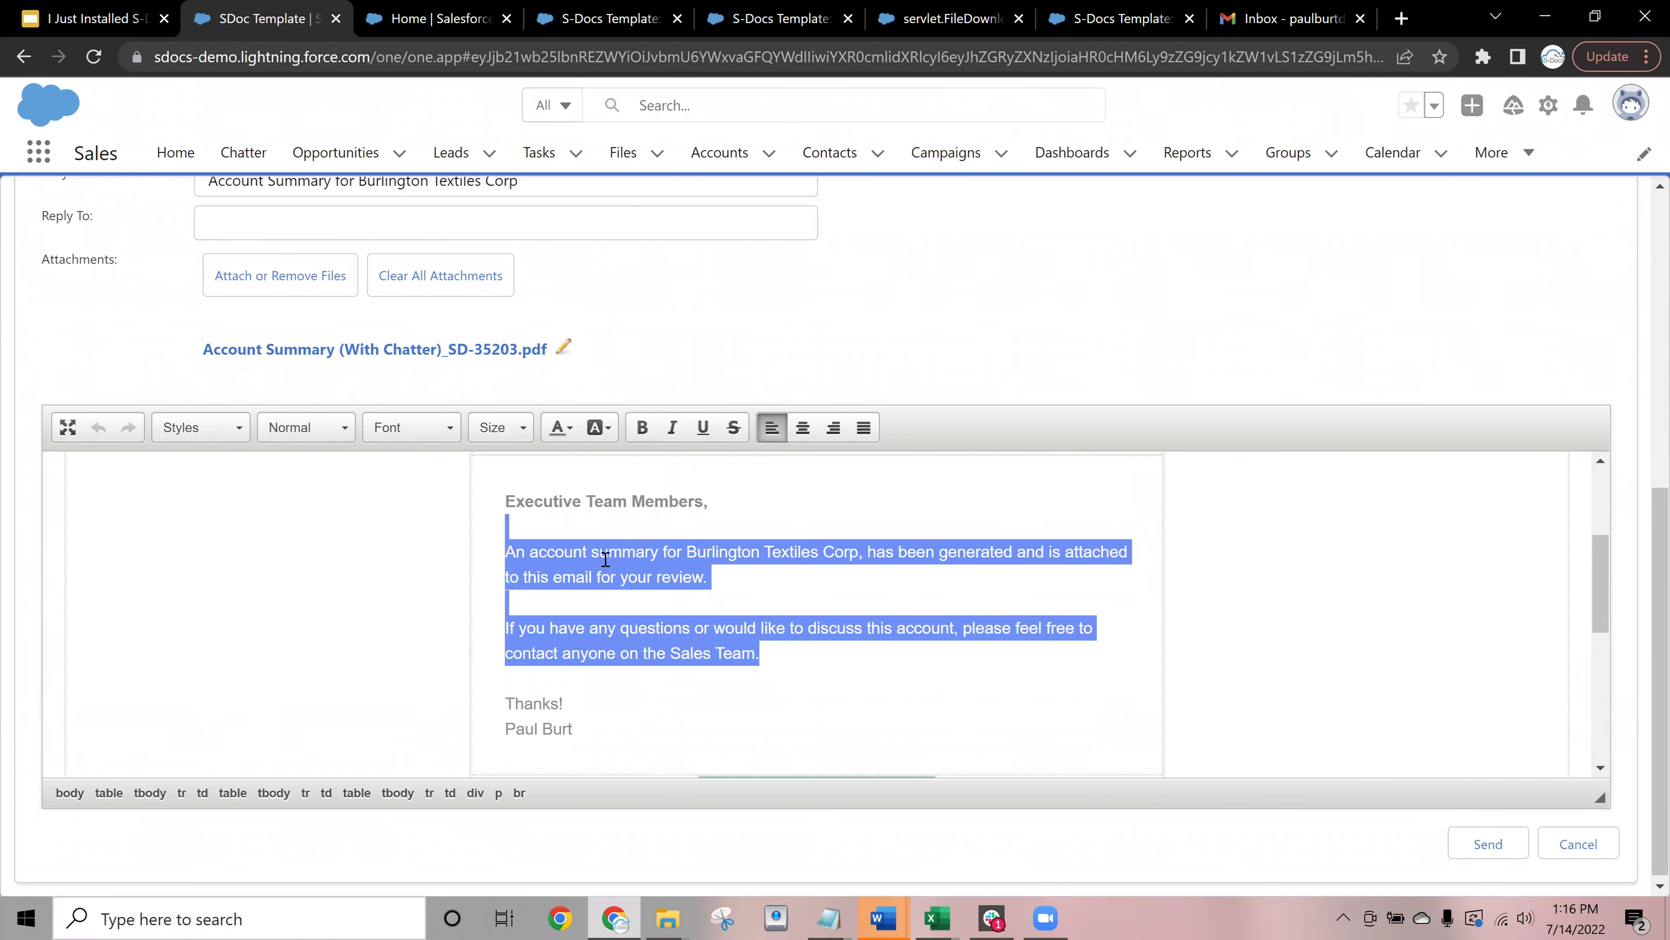
click(608, 551)
text(This is custom.)
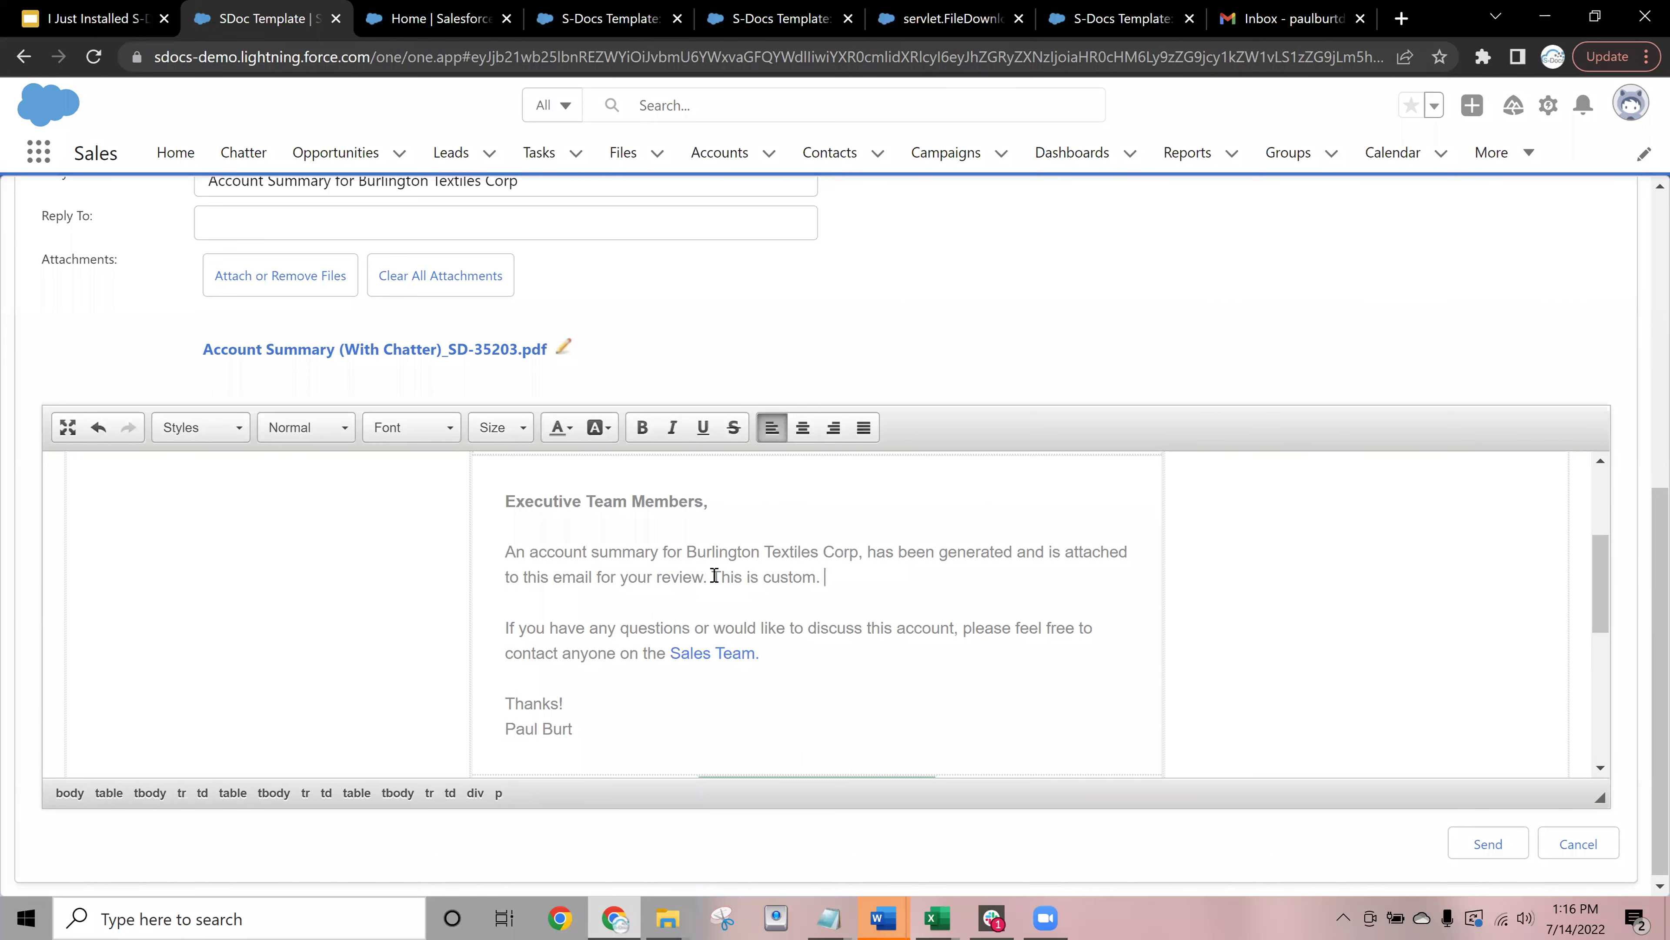
Check the BCC and subject, fill in the recipient's saved demo e-mail address, and send the account summary email
scroll(708, 317, up, 5)
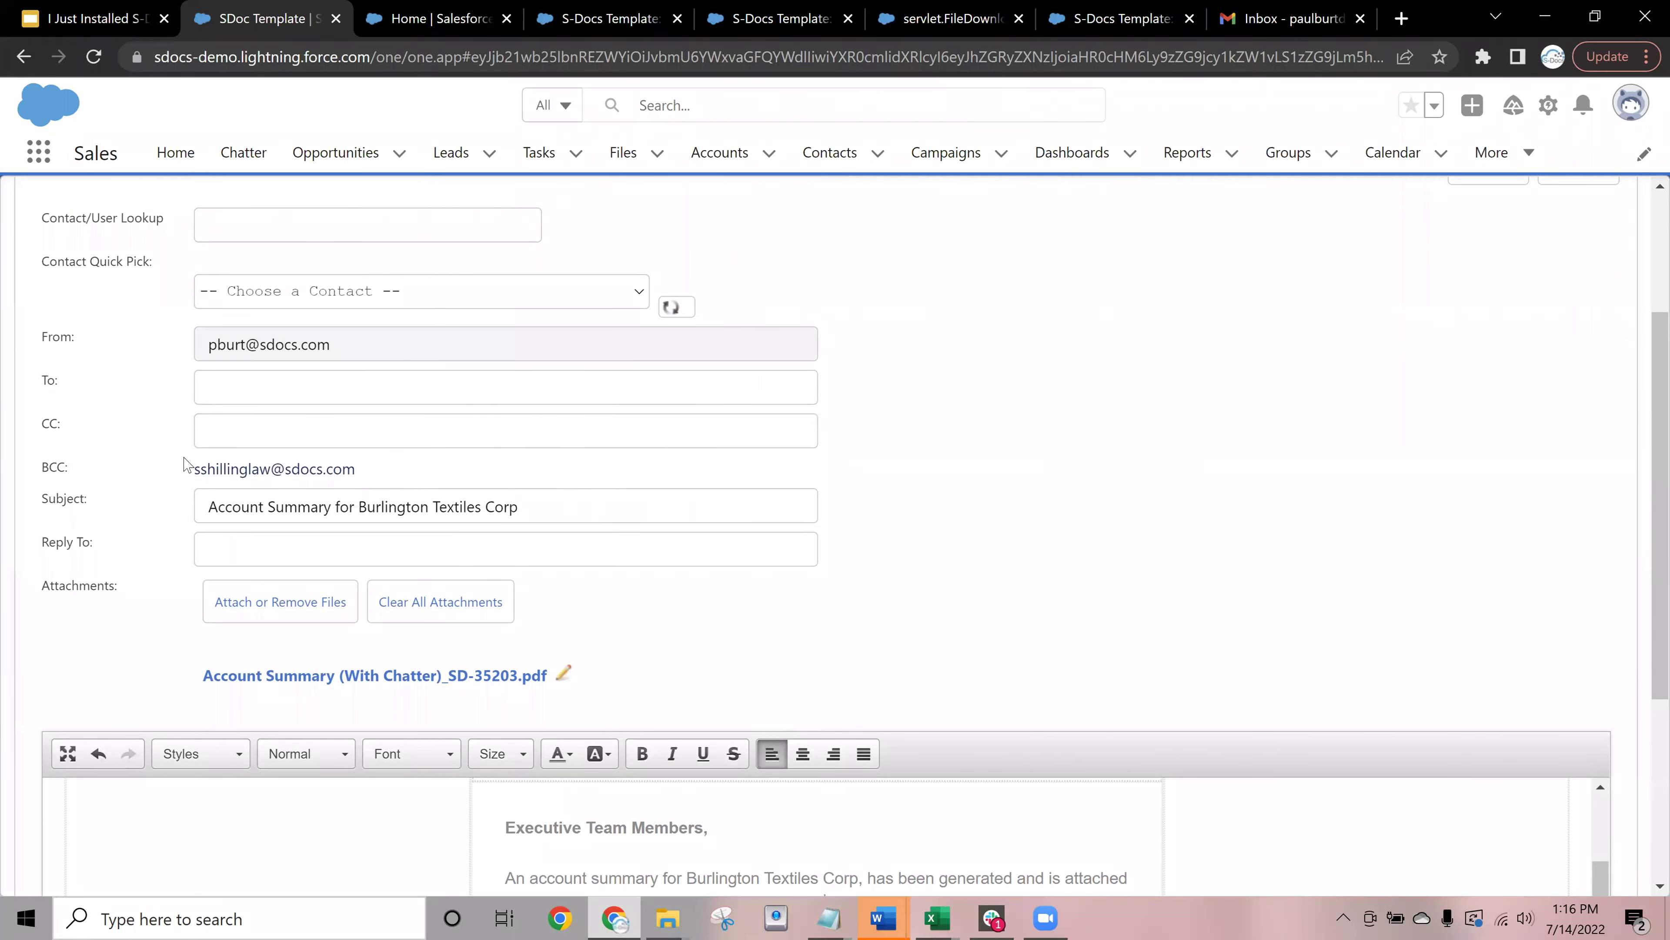
drag(194, 471, 354, 466)
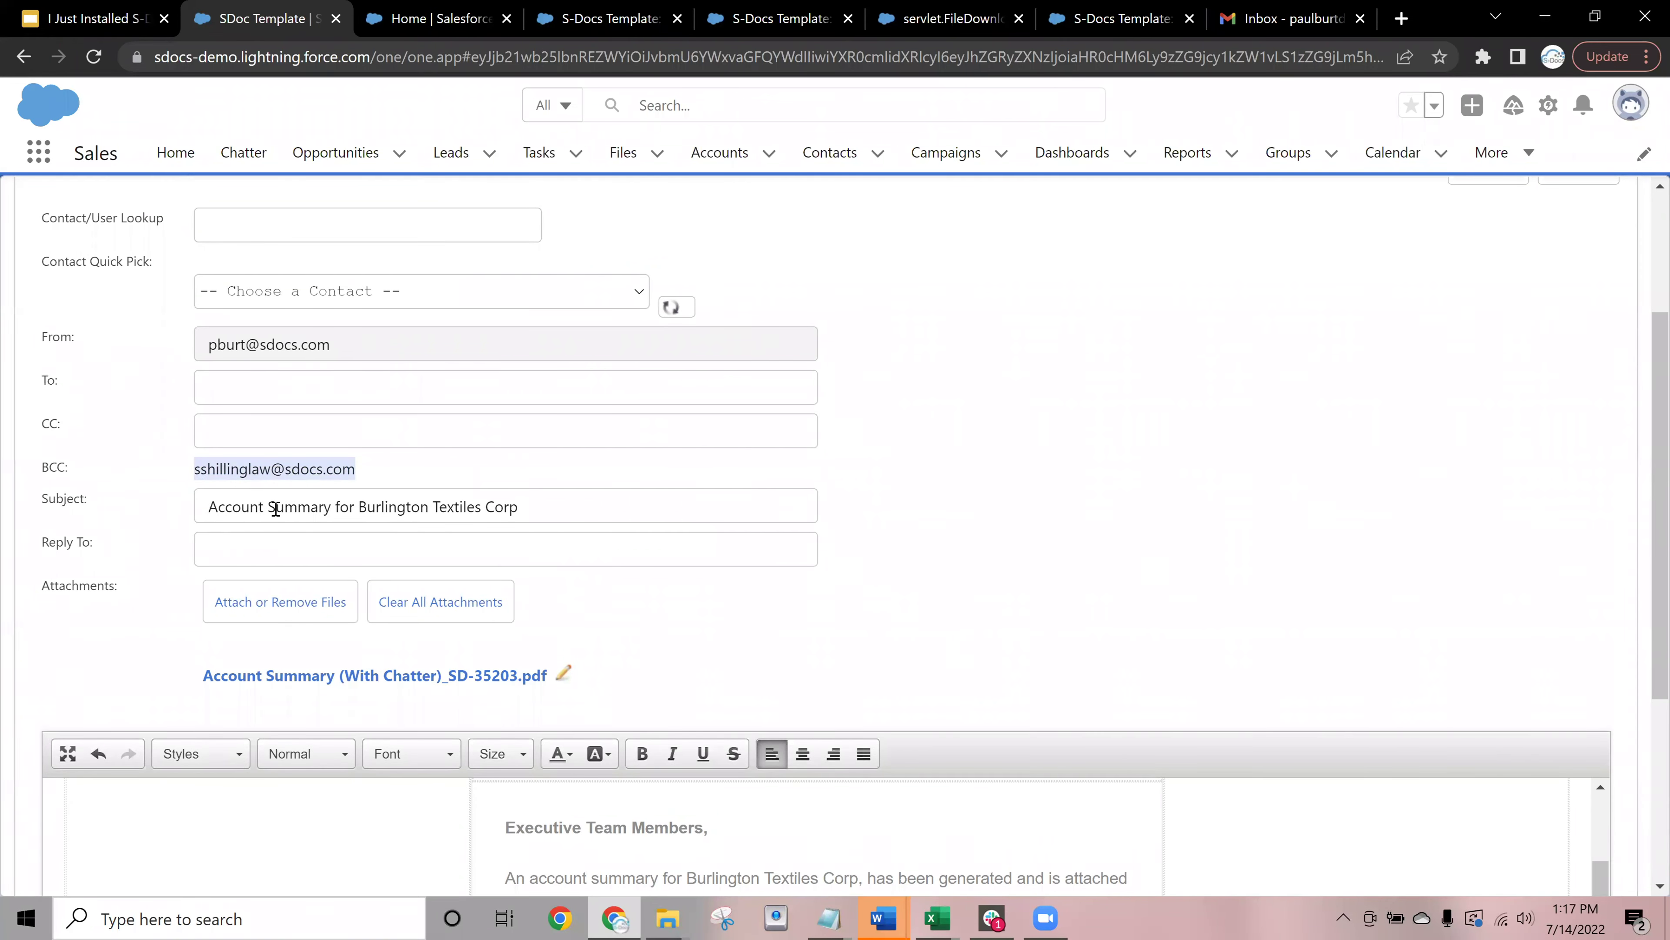
drag(194, 467, 528, 511)
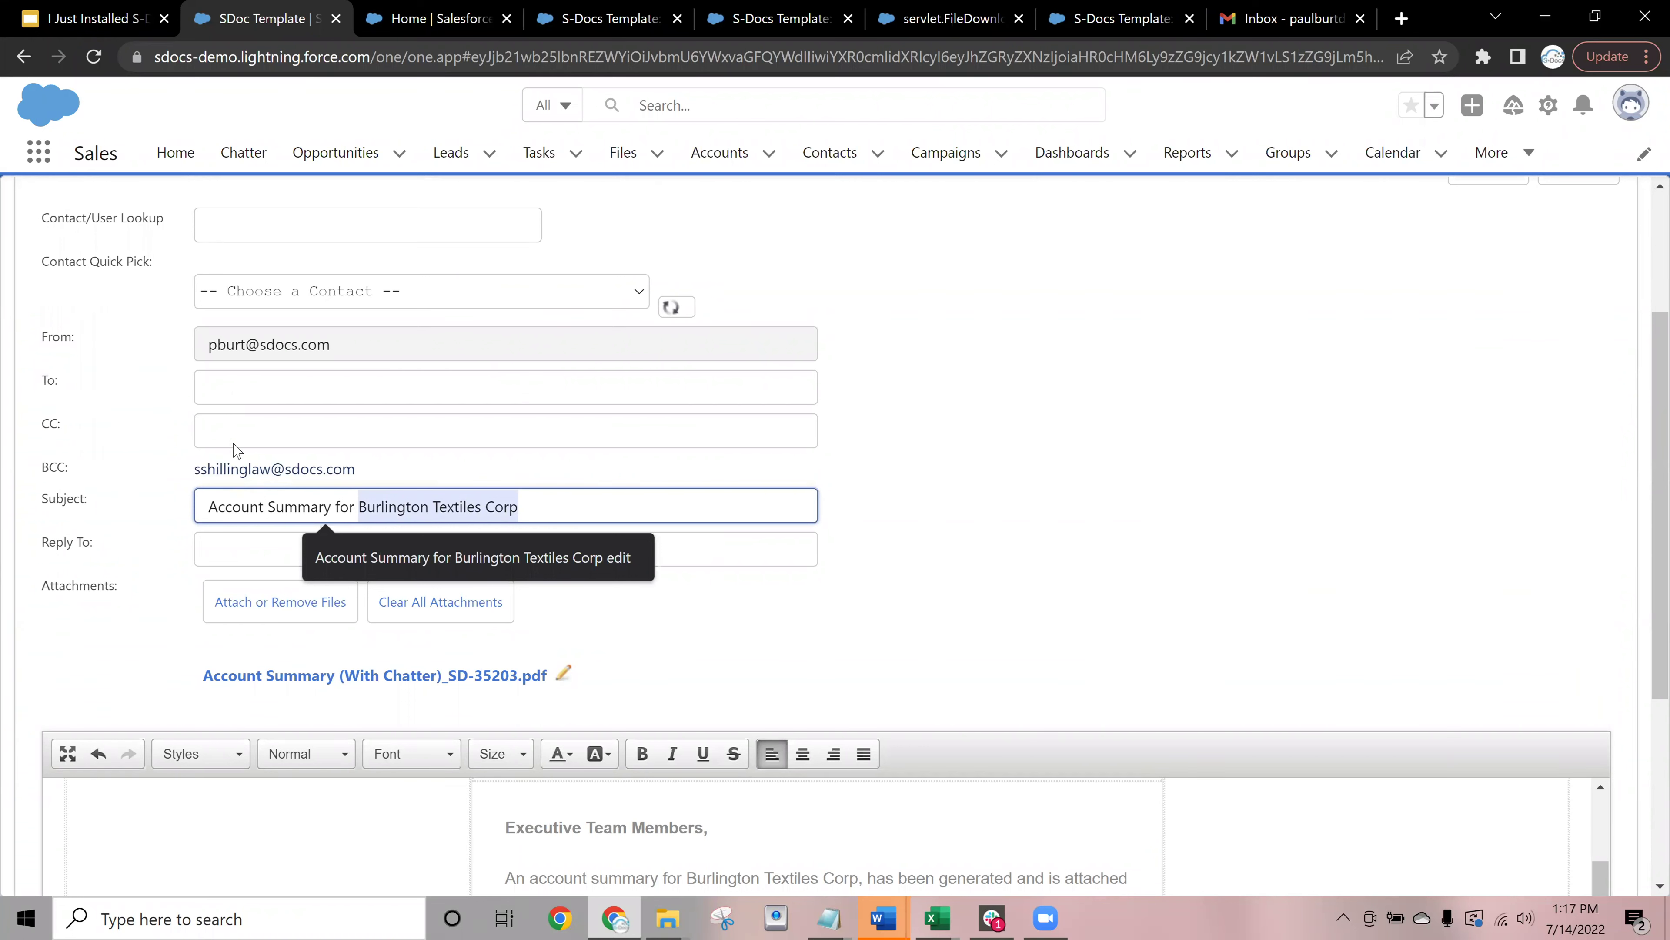
triple_click(241, 478)
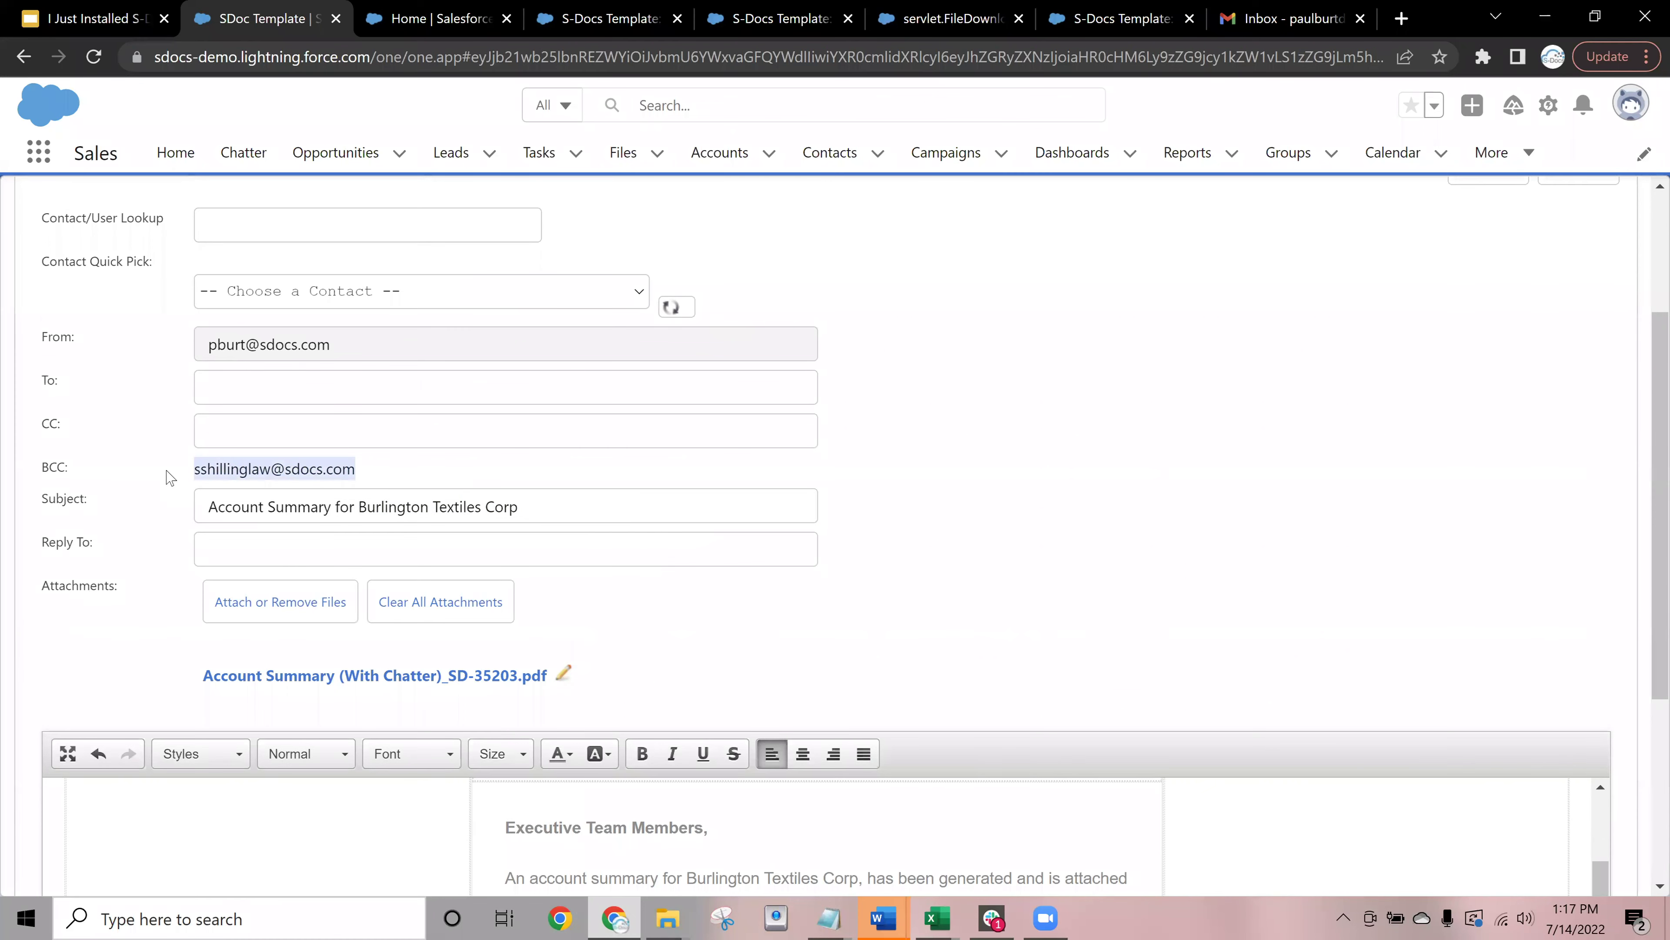
click(228, 397)
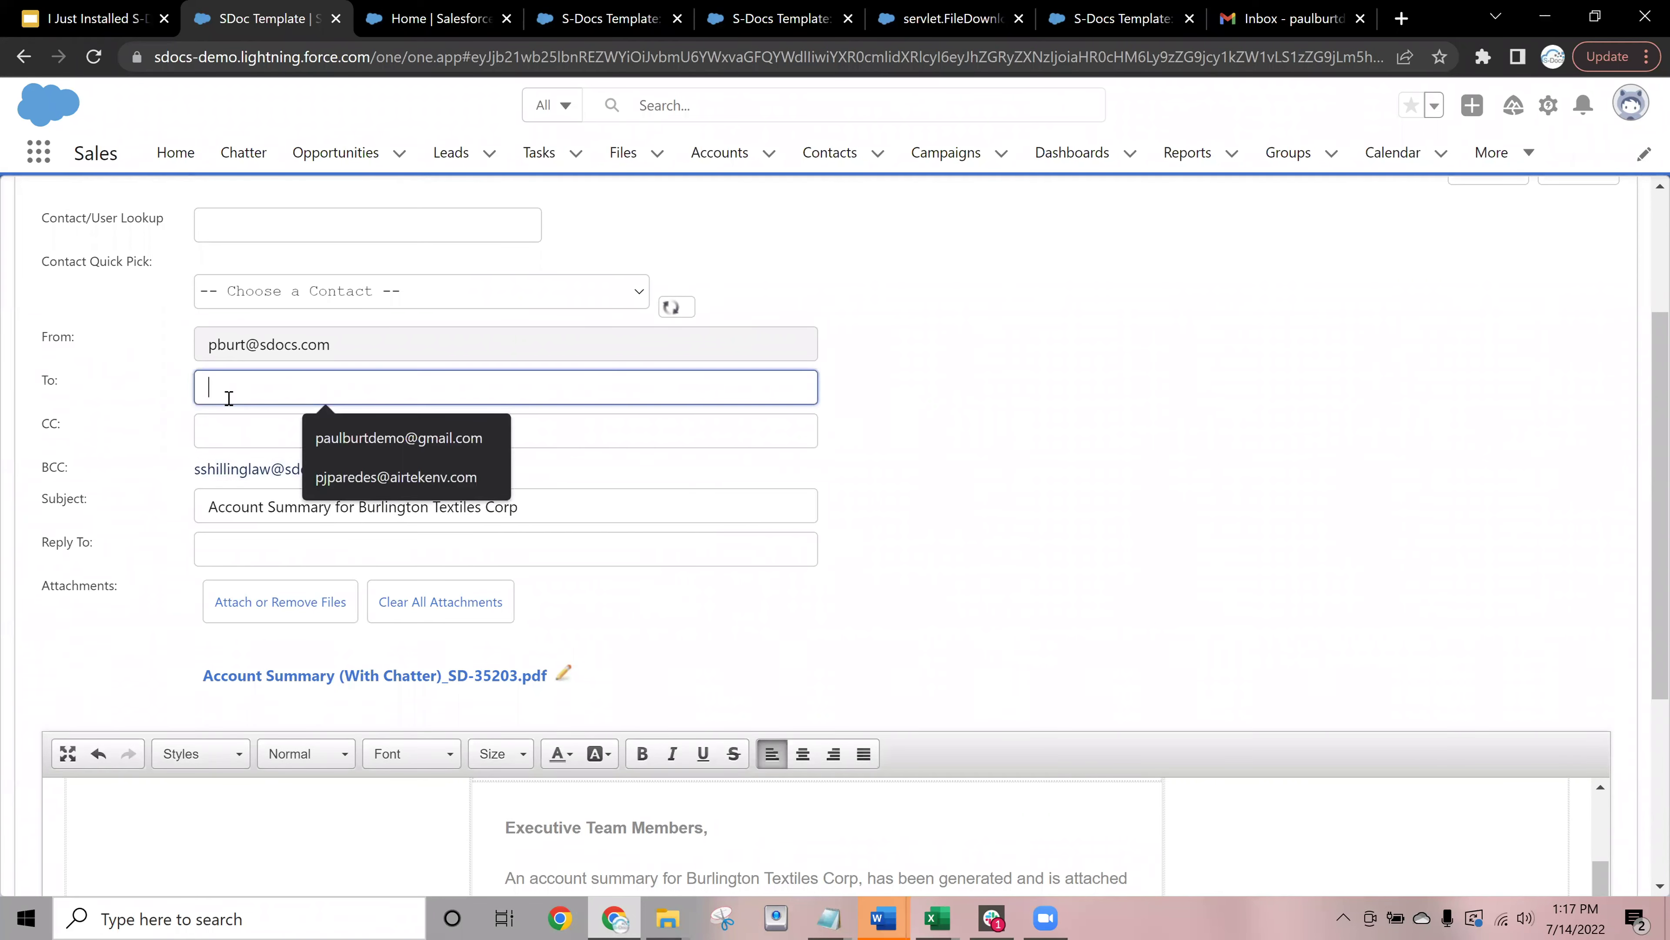
click(388, 437)
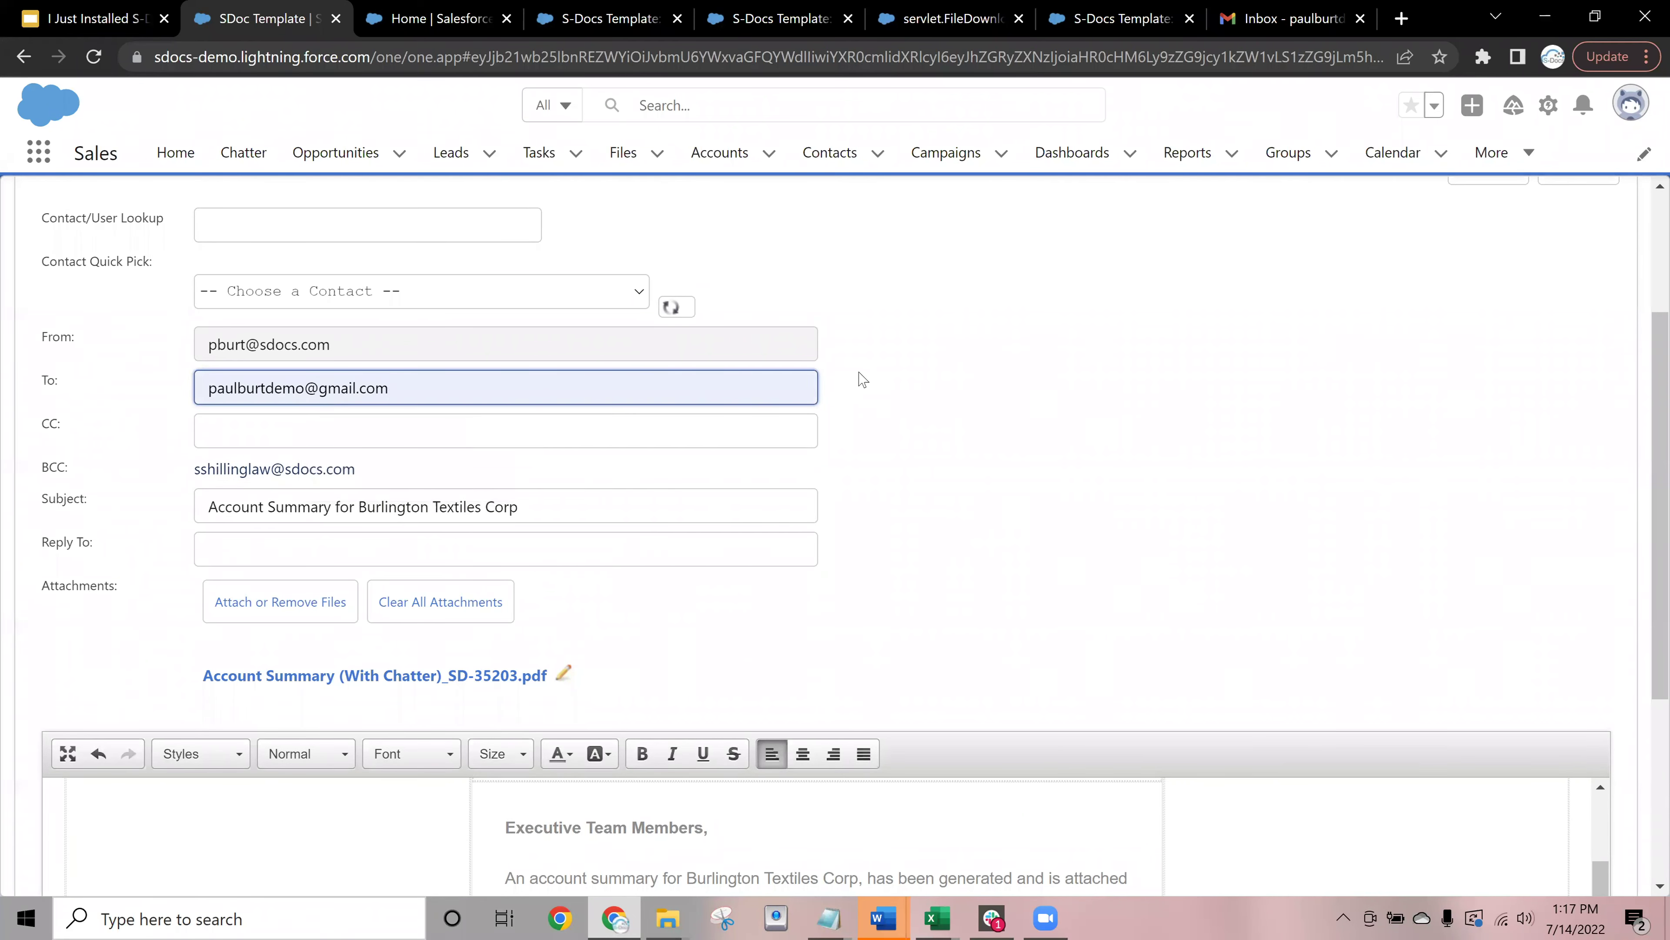
scroll(924, 437, up, 3)
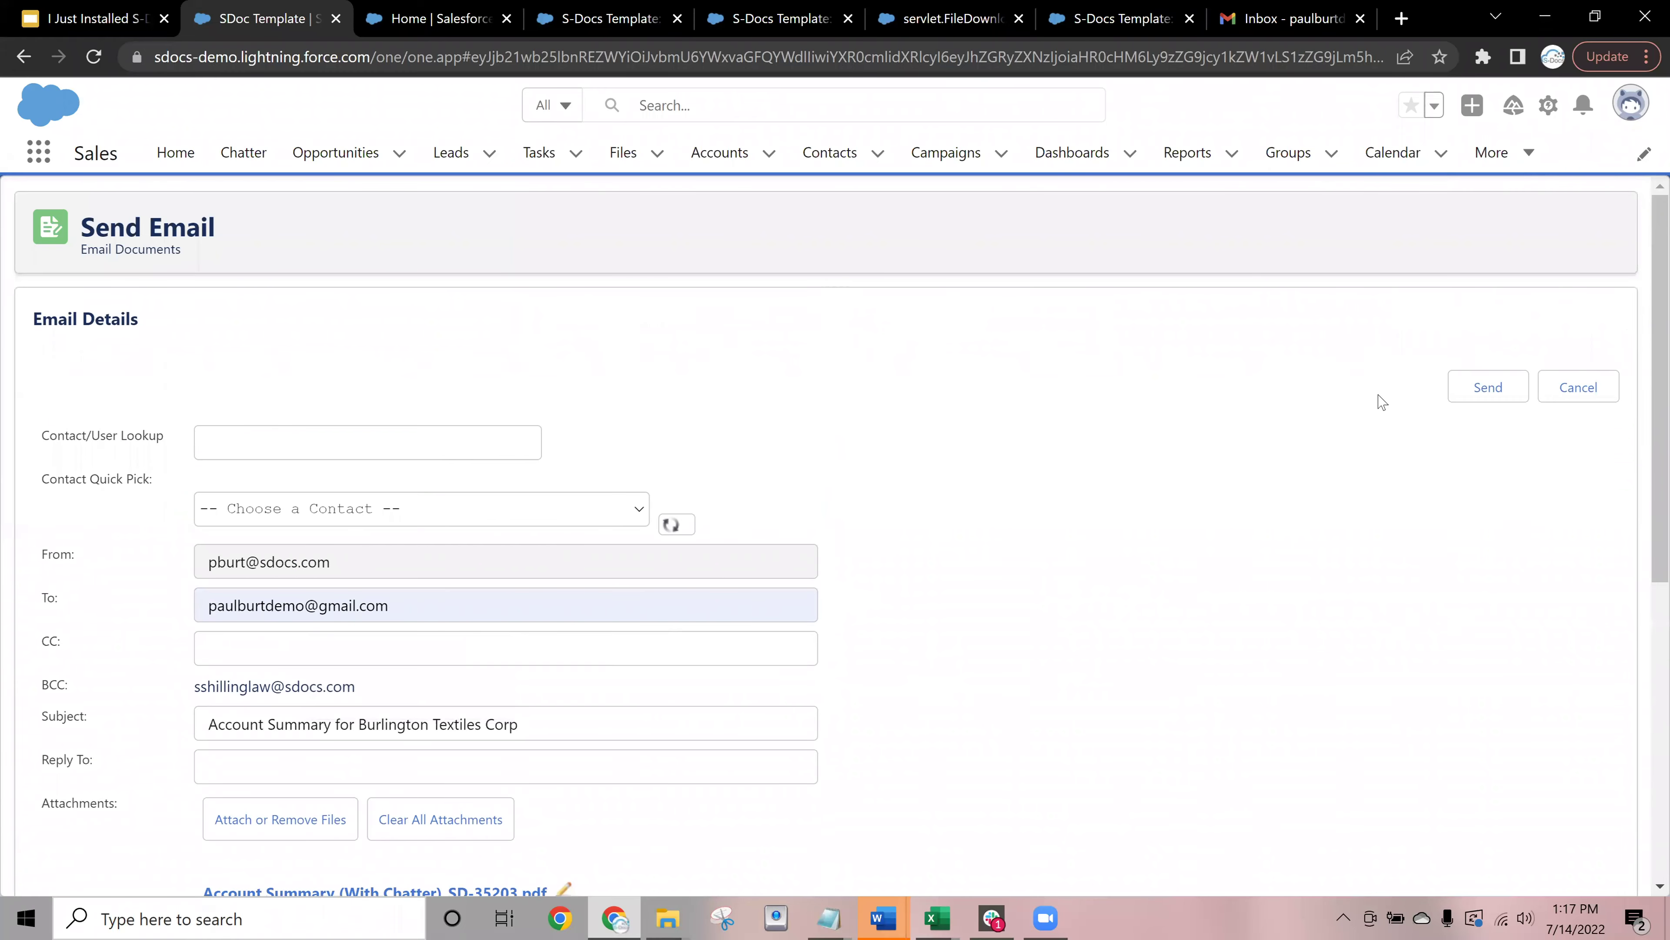
click(1480, 387)
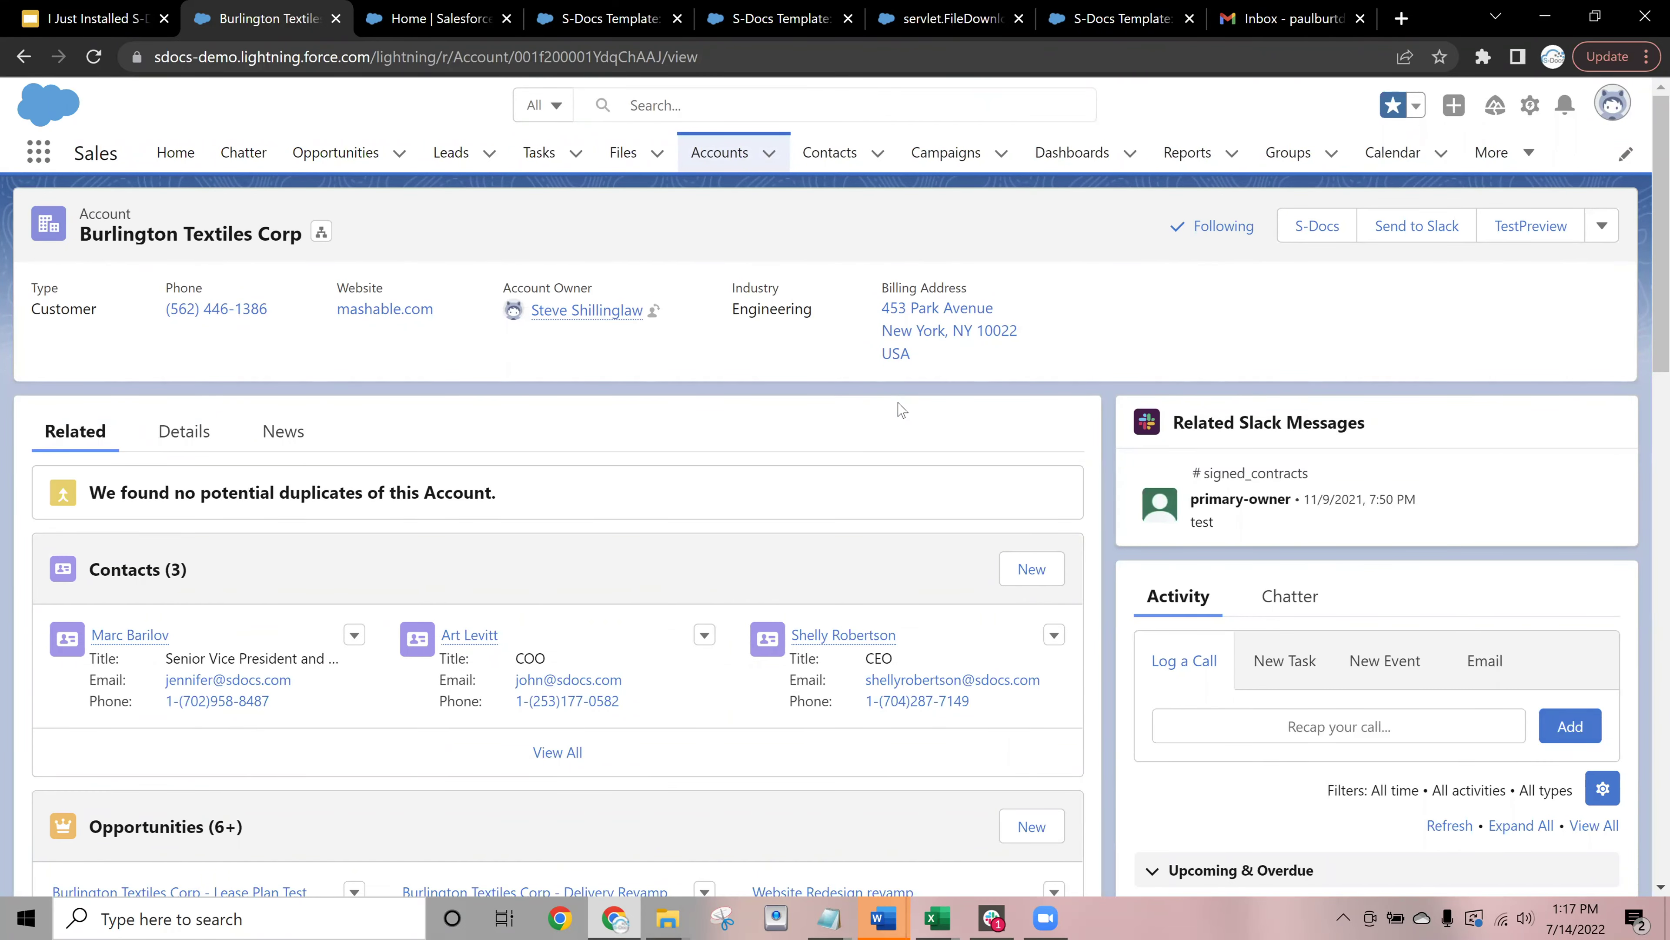
Examine the latest Account Summary email logged in the Burlington Textiles Corp activity timeline
scroll(894, 432, down, 5)
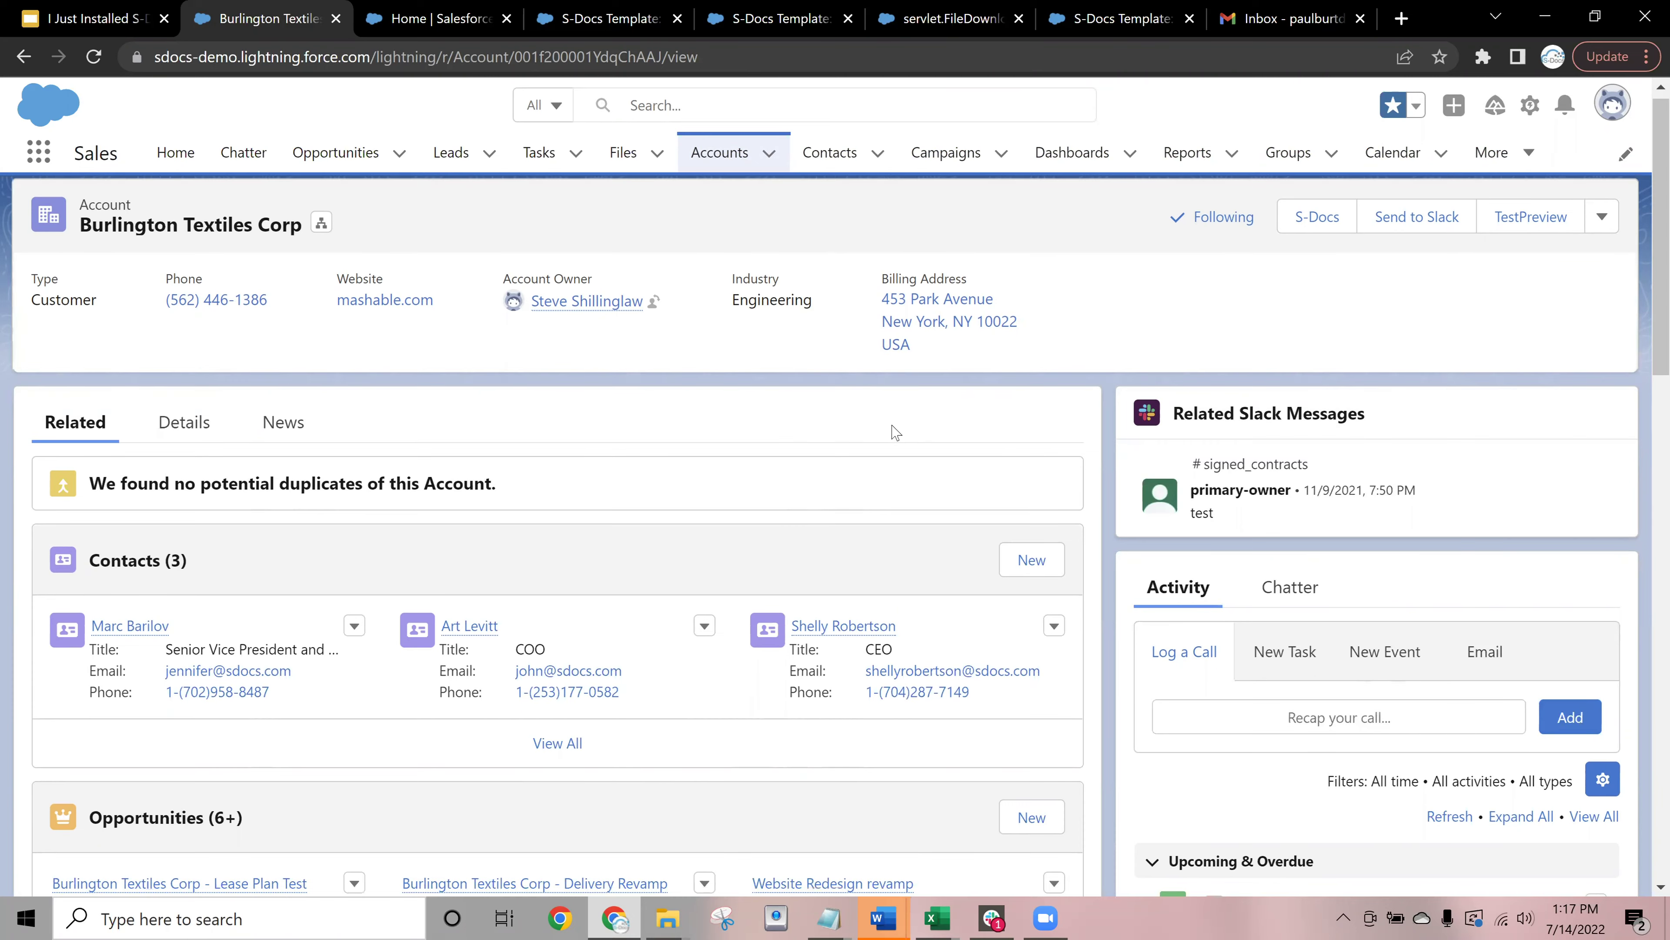
scroll(852, 483, down, 1)
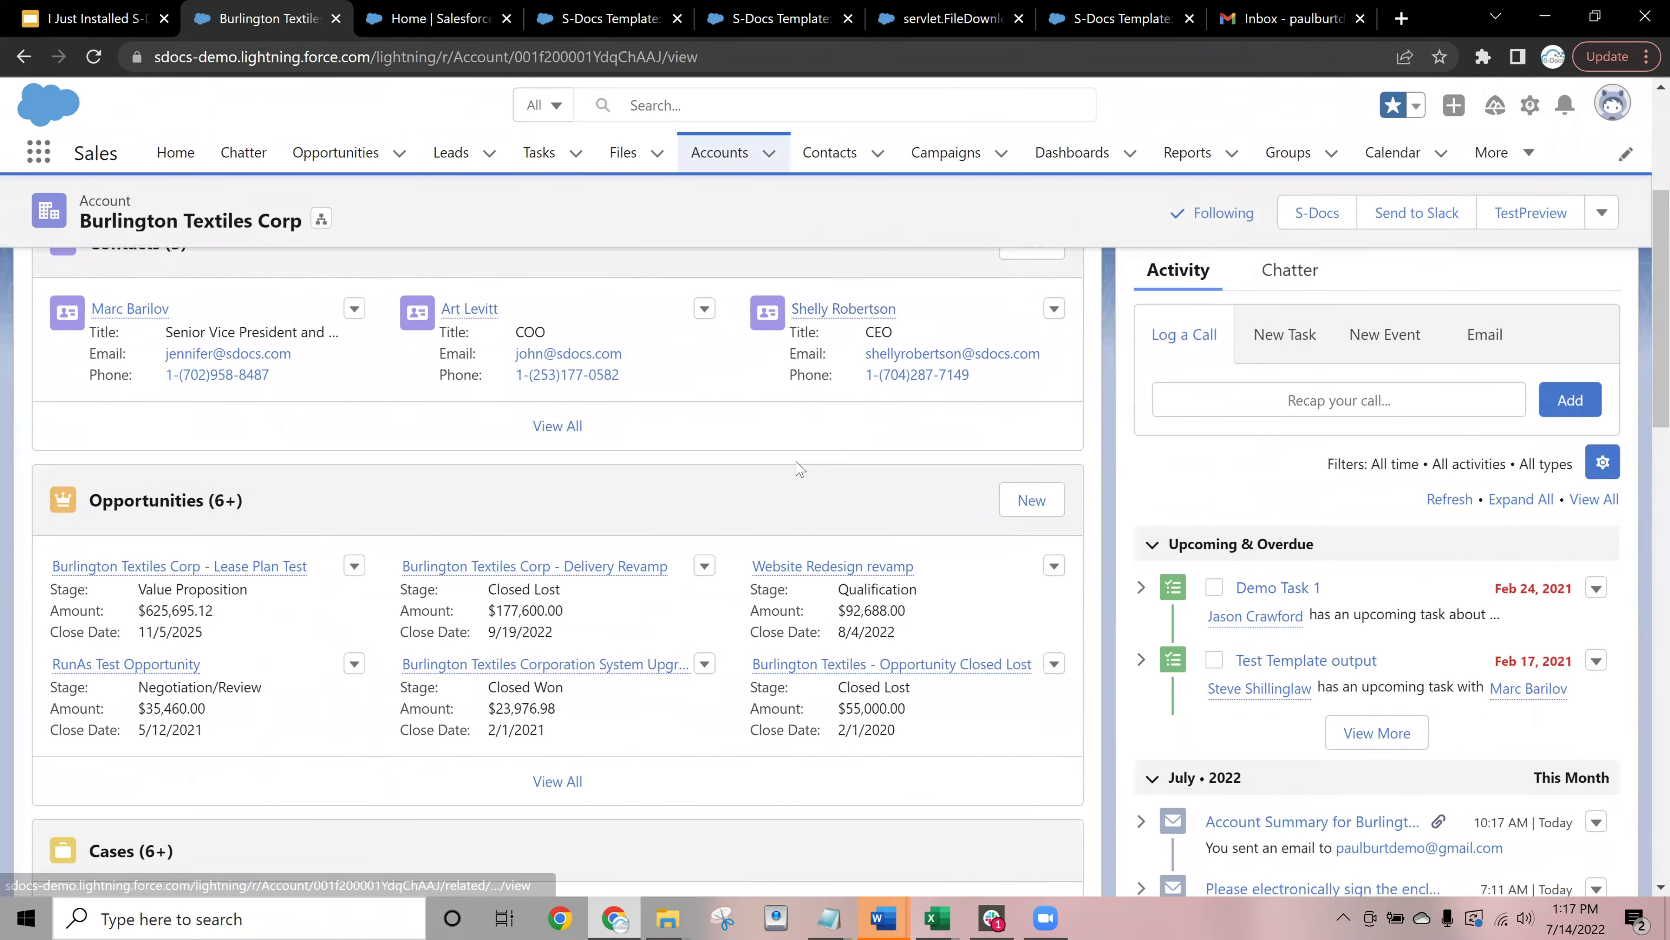
scroll(799, 469, down, 4)
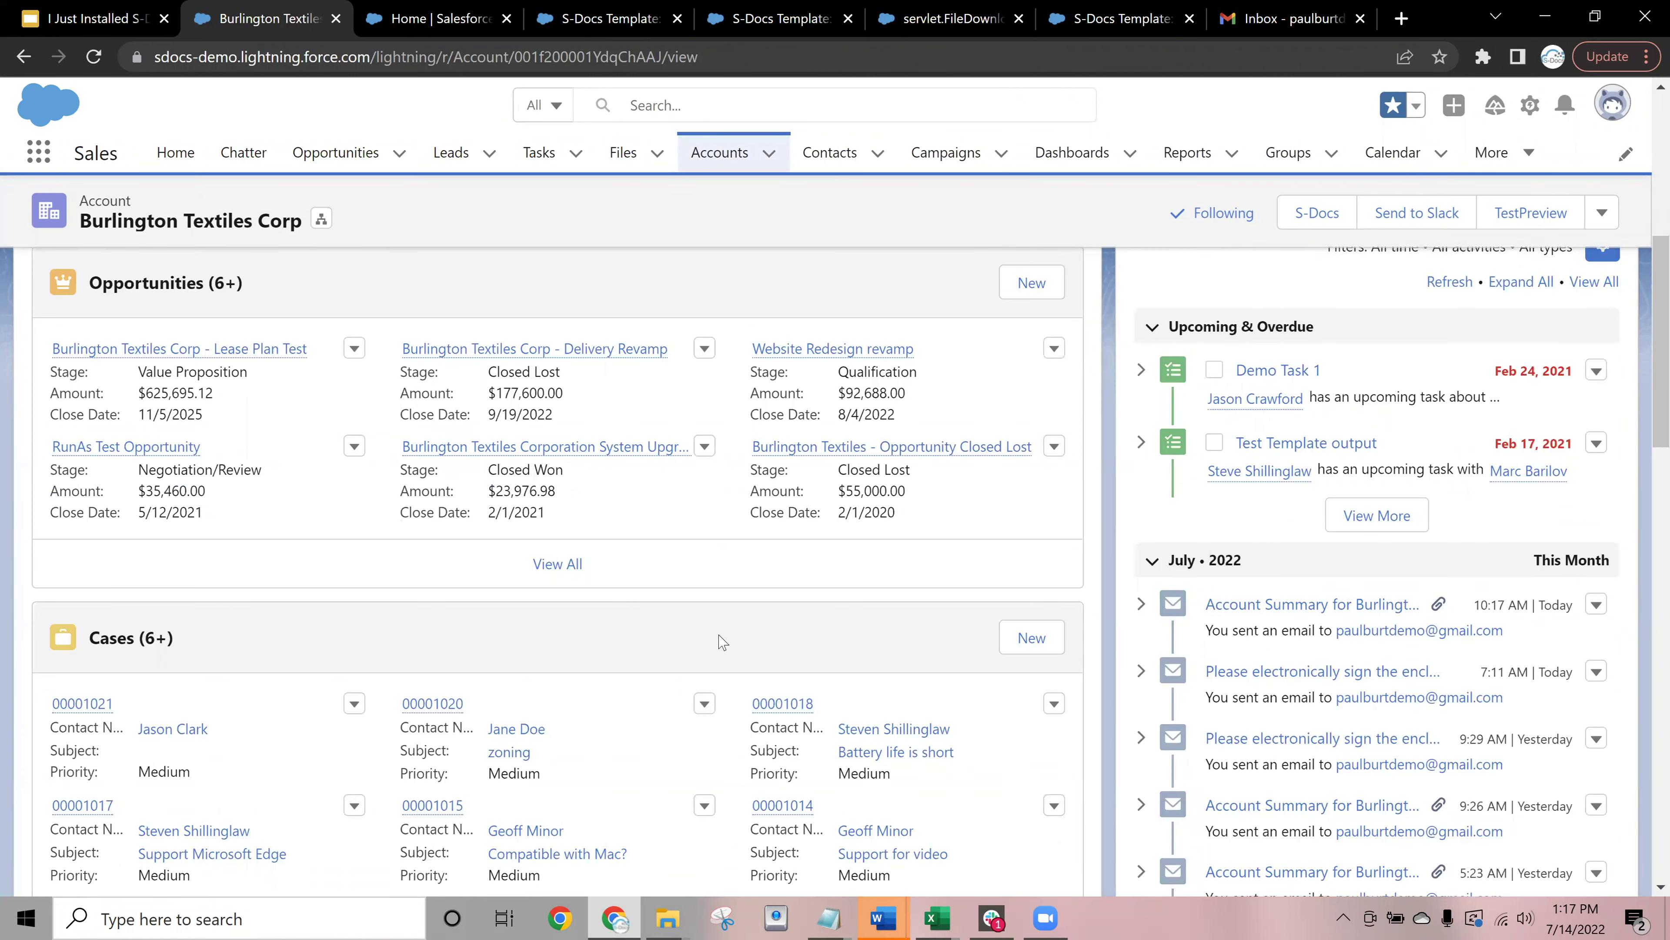
scroll(723, 638, down, 2)
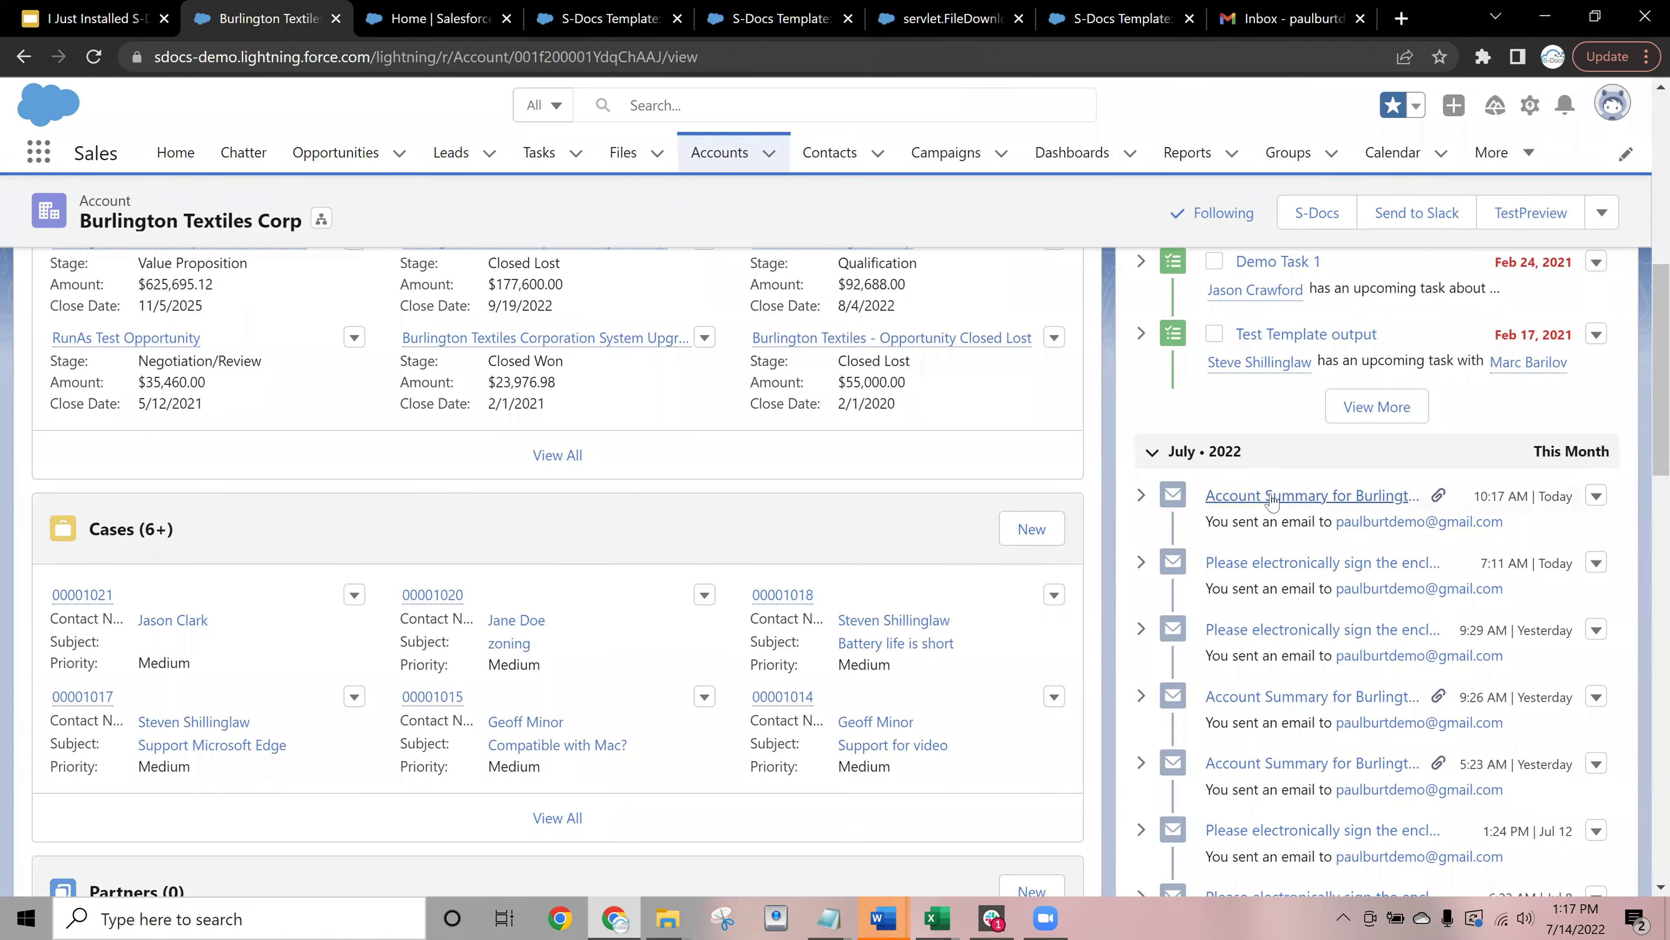
click(1258, 501)
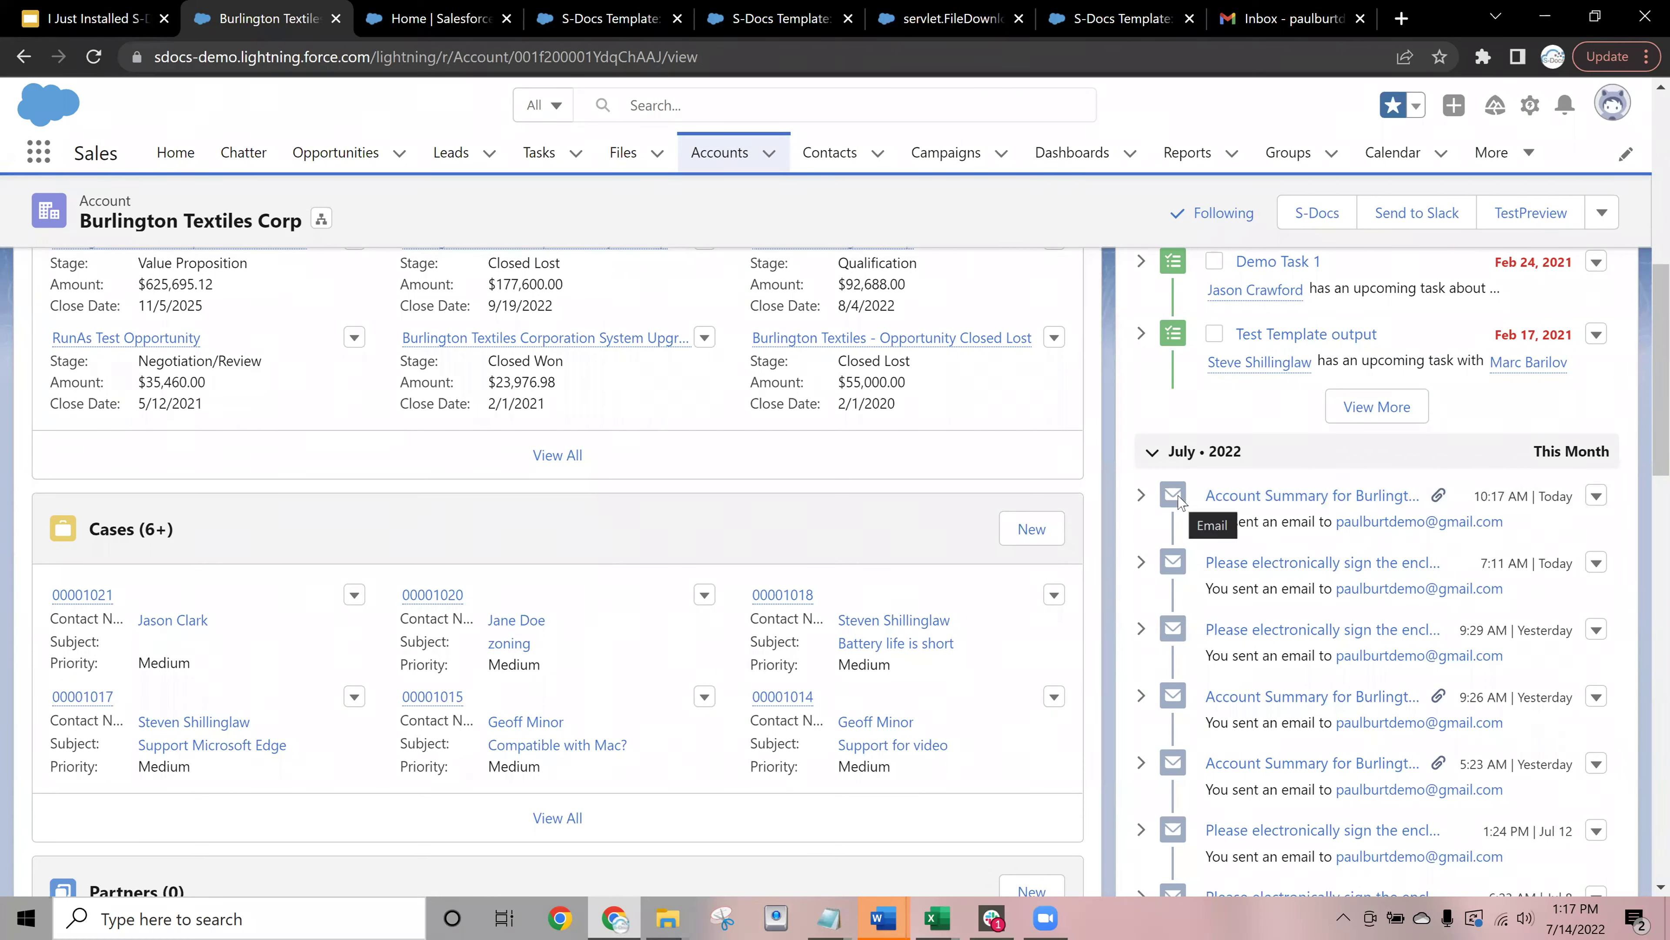
Examine the S-Docs and Notes & Attachments related lists for the generated documents, and return to the start of the account record
scroll(757, 527, down, 10)
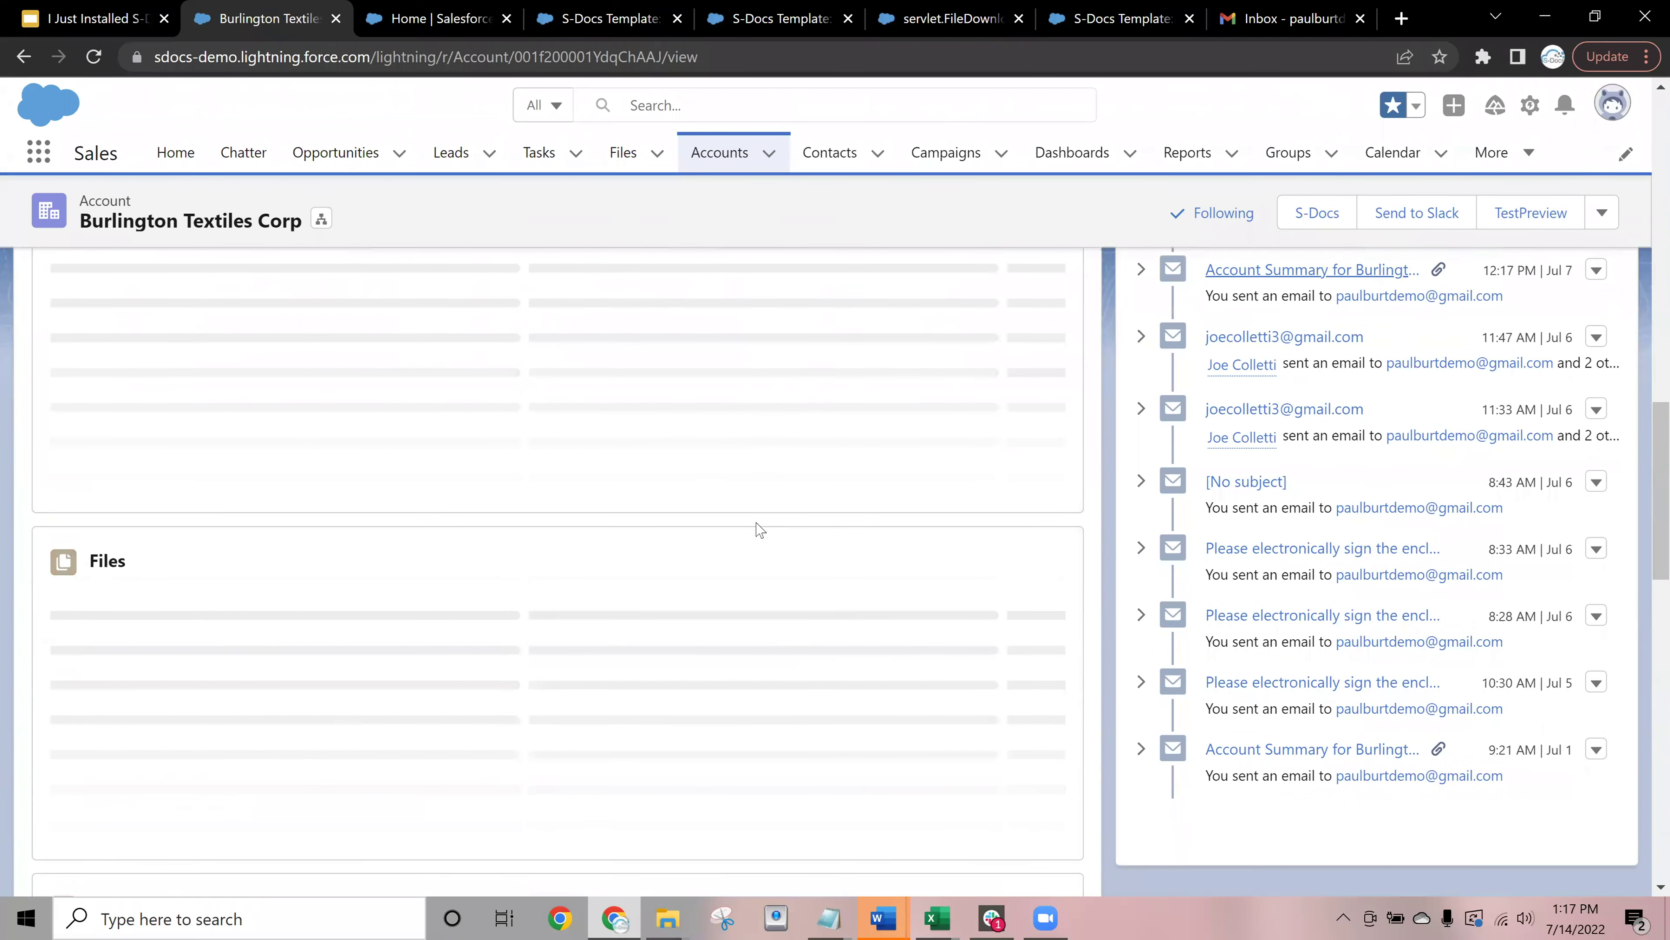
scroll(212, 546, down, 2)
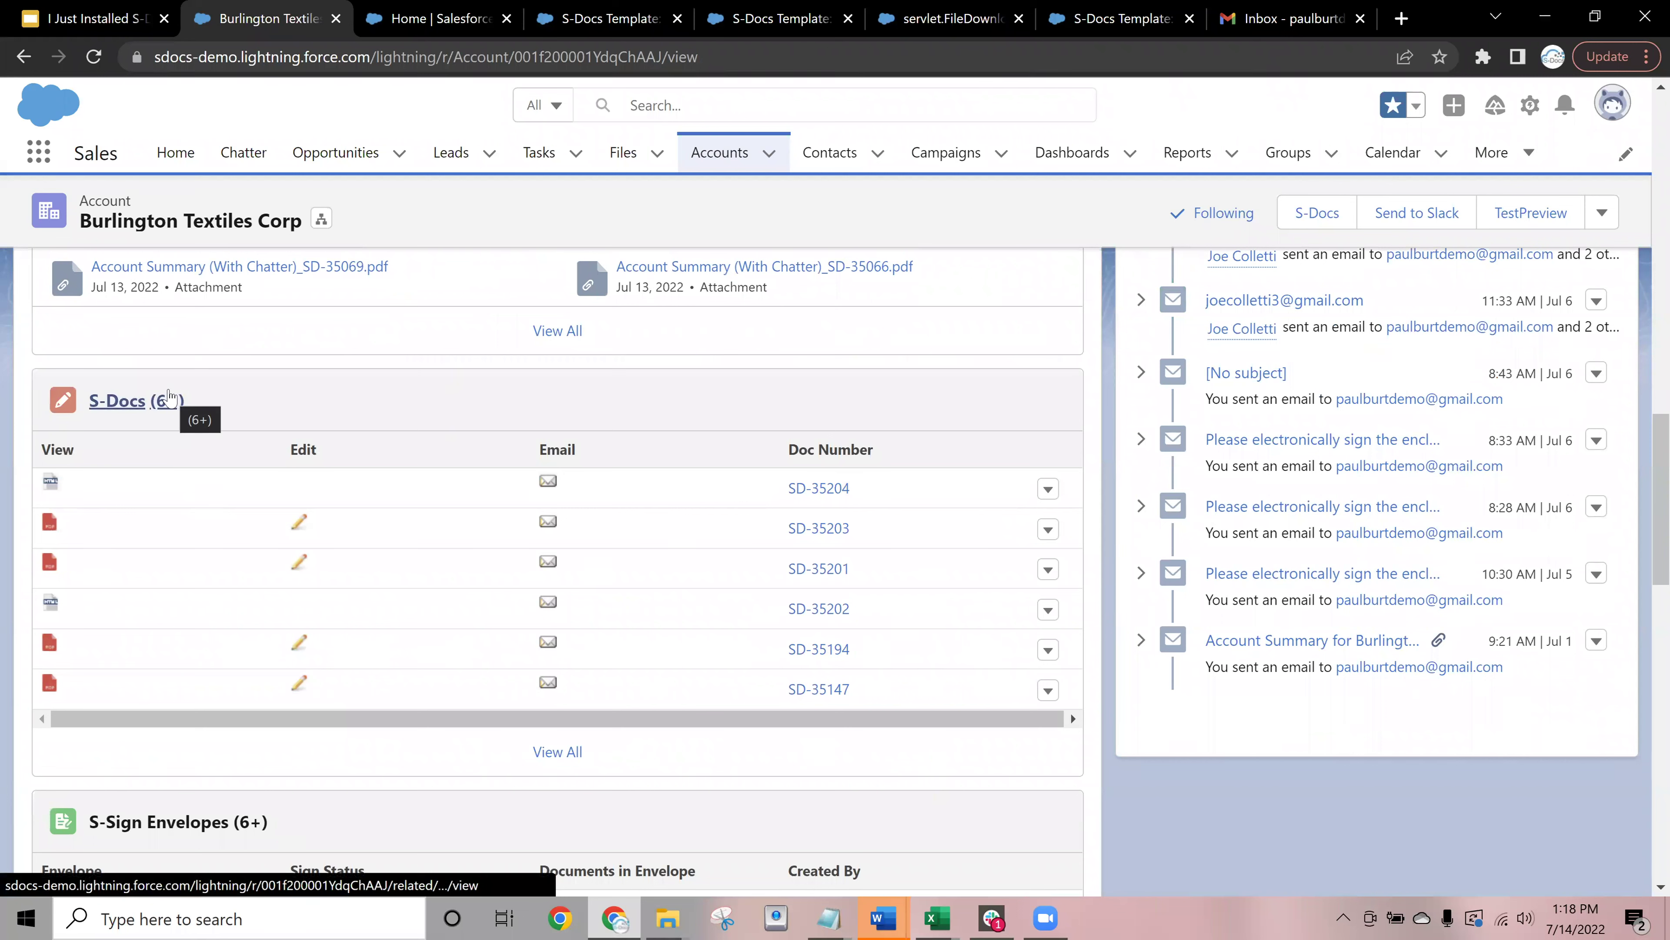
click(152, 401)
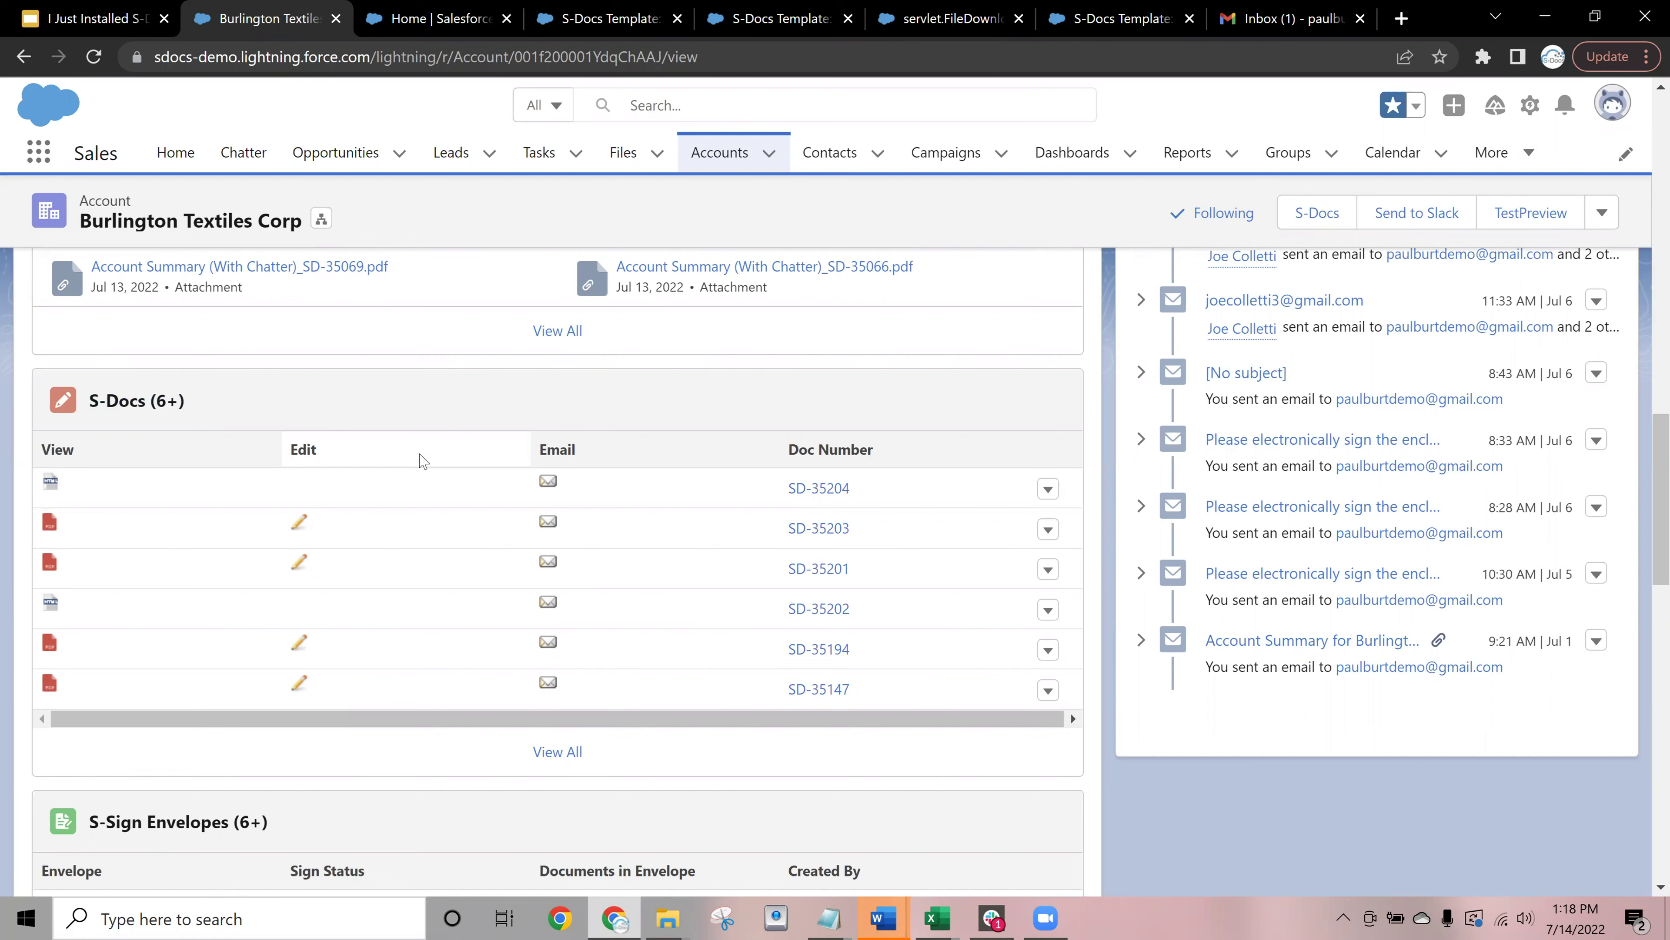
scroll(368, 592, up, 2)
scroll(355, 683, up, 2)
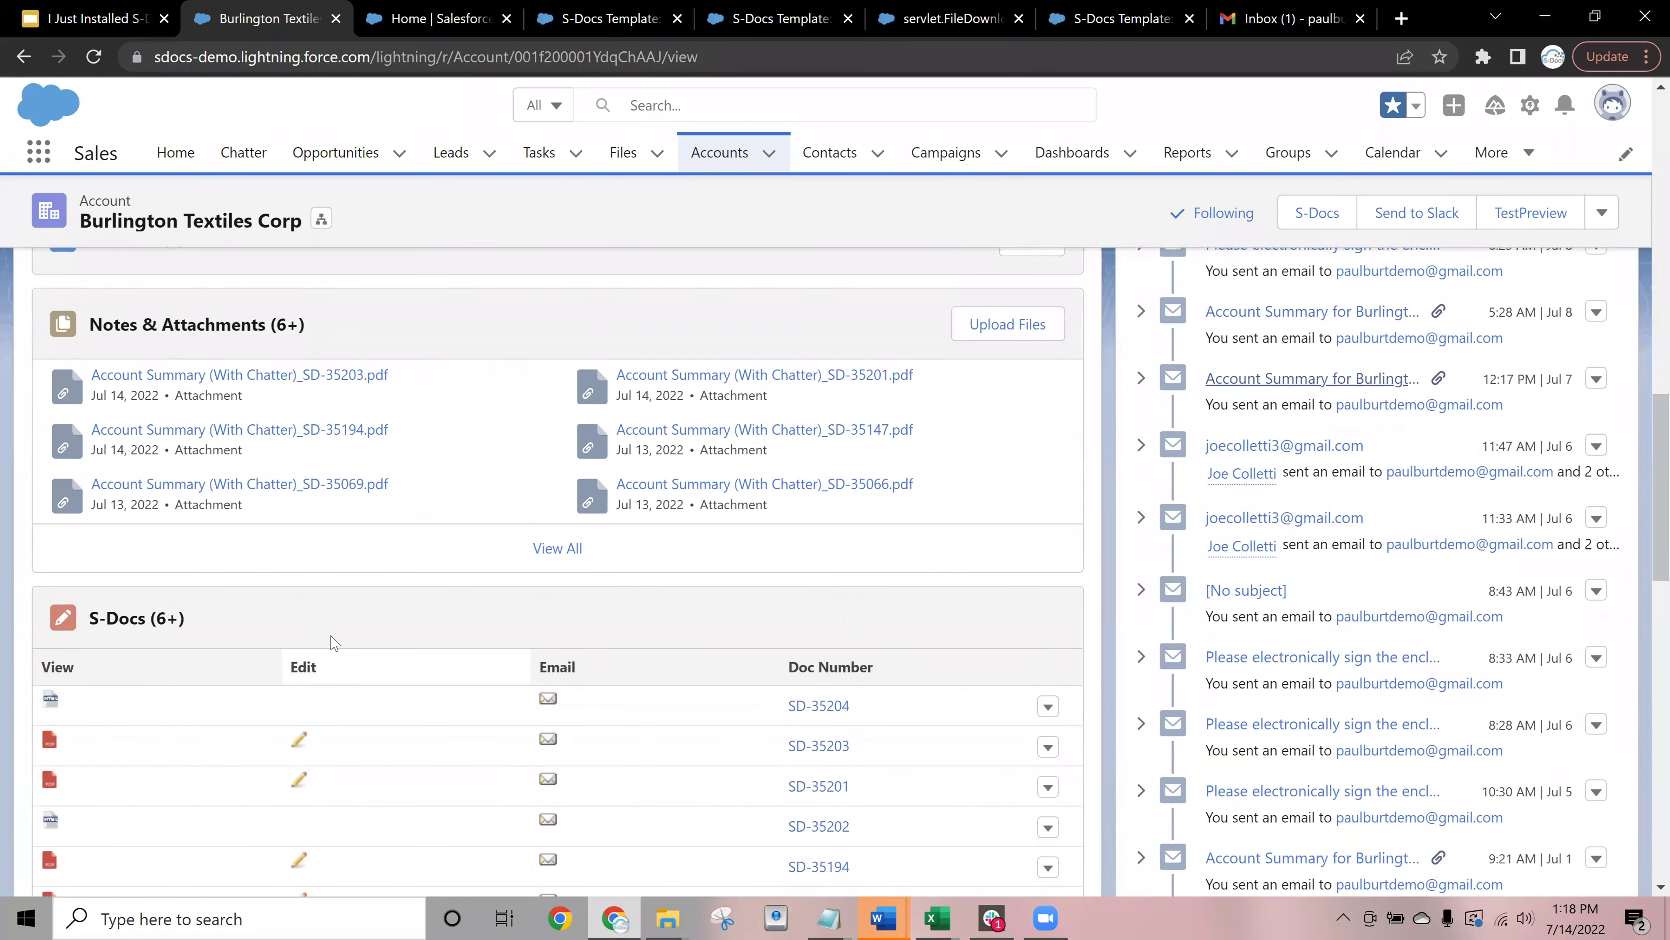
scroll(251, 464, up, 2)
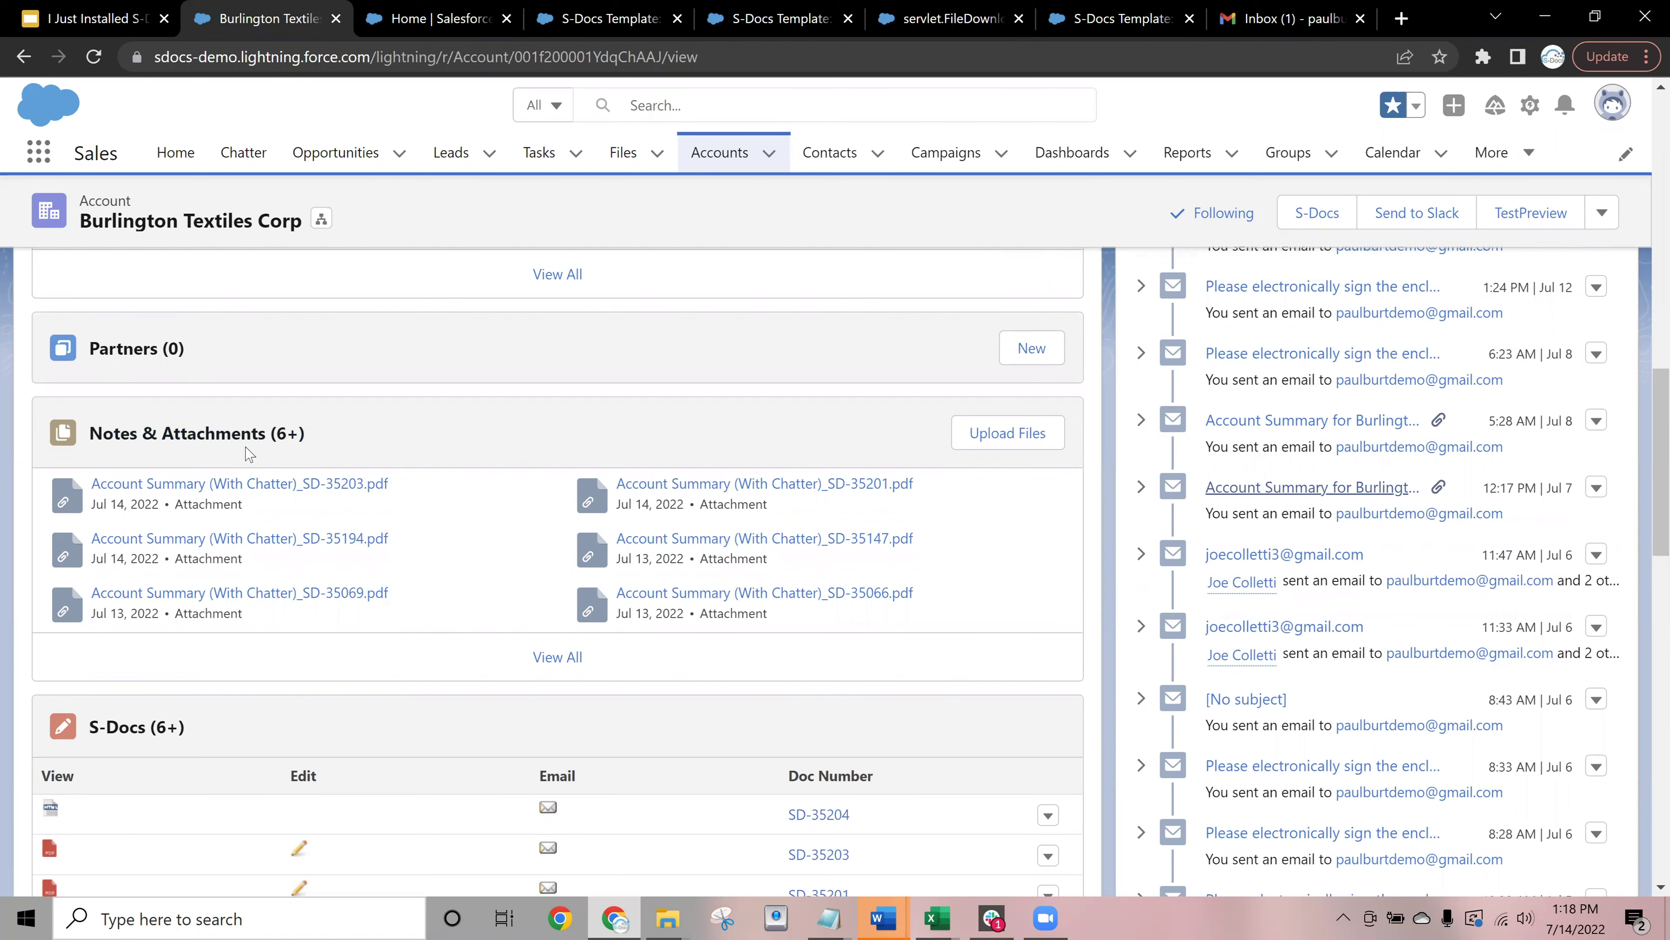
scroll(247, 454, up, 5)
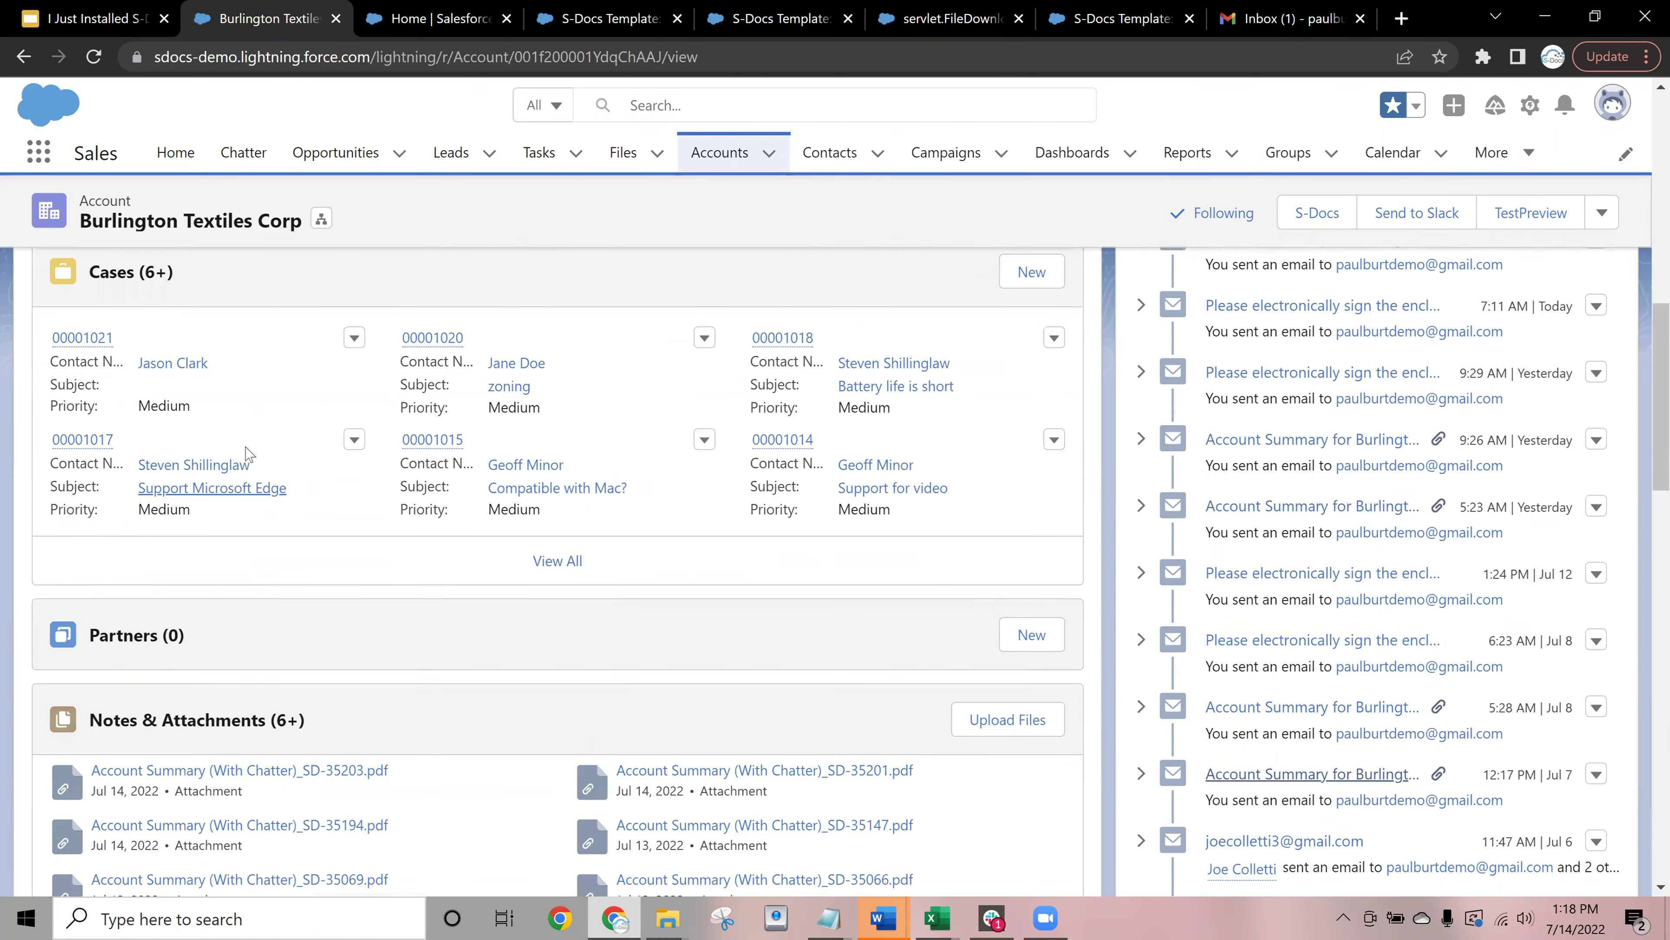
scroll(247, 454, up, 7)
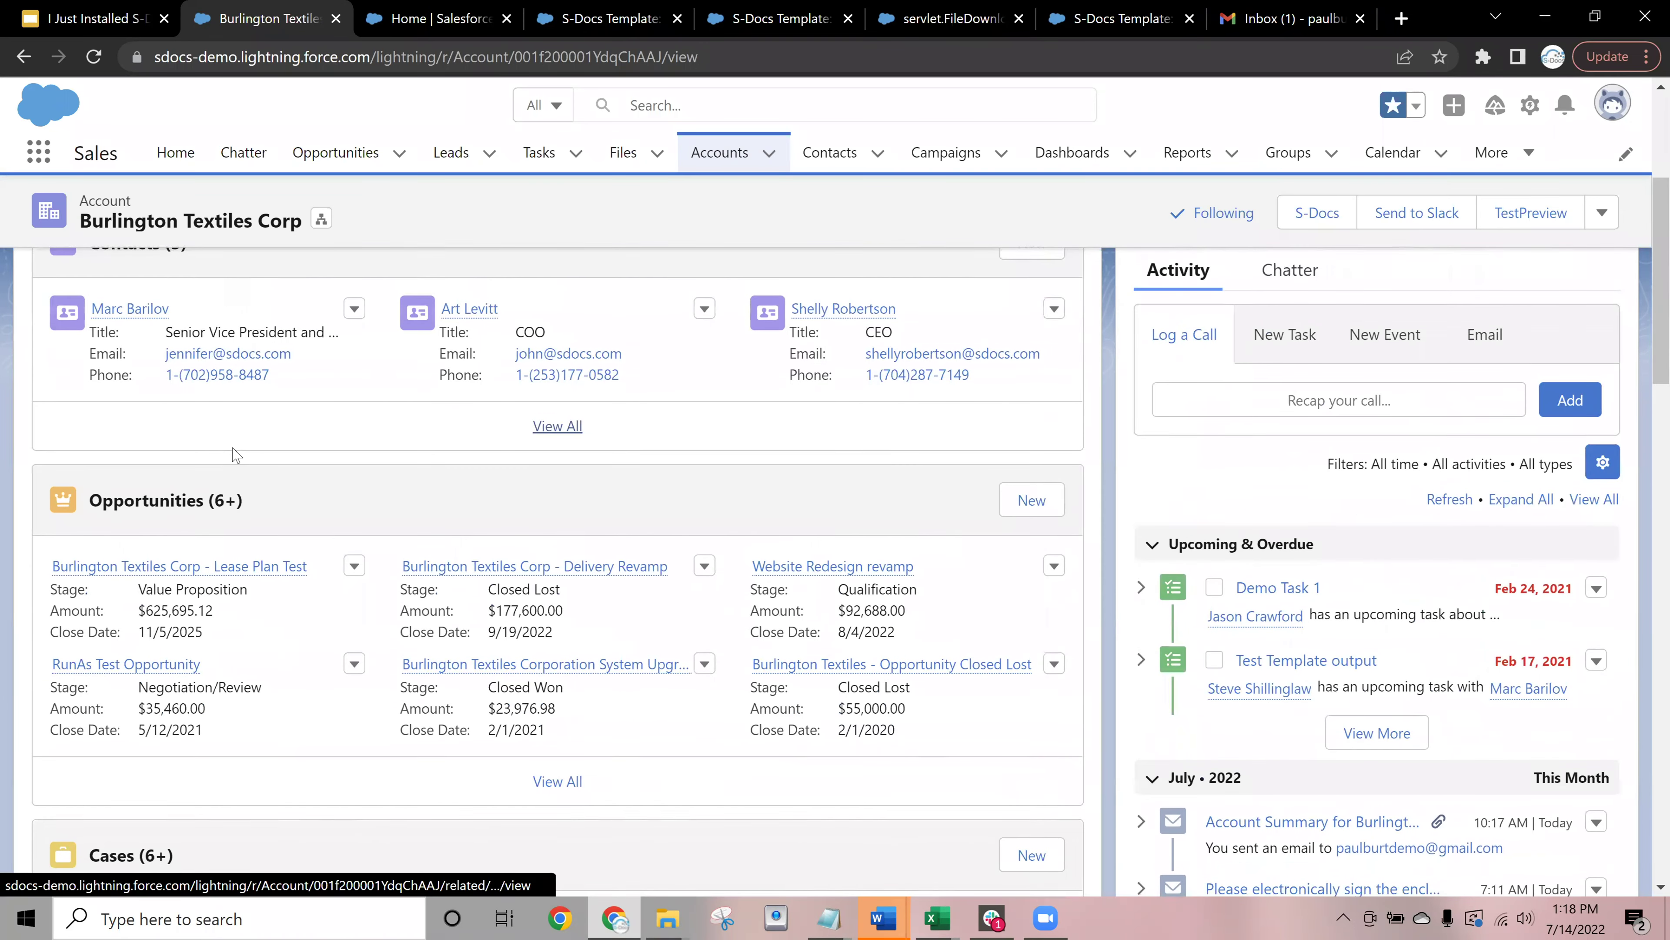
scroll(233, 454, up, 3)
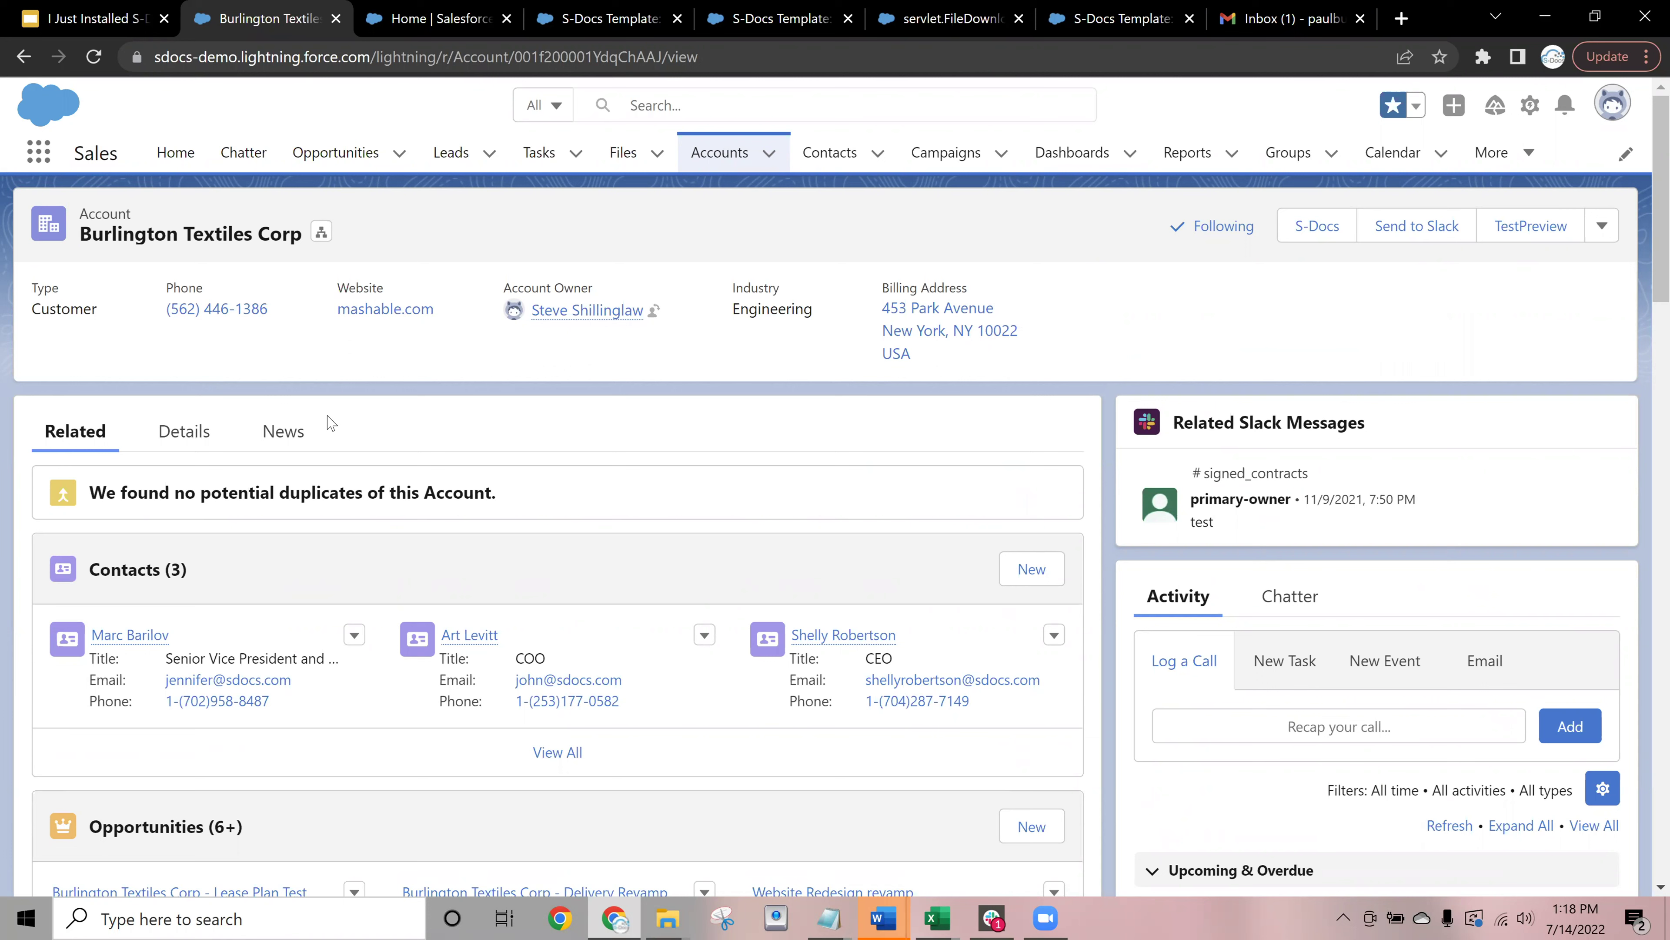
click(1339, 228)
click(1316, 227)
Switch to the webinar presentation in Google Slides, start the slideshow from the Webinar Agenda slide and advance to More Resources
click(90, 9)
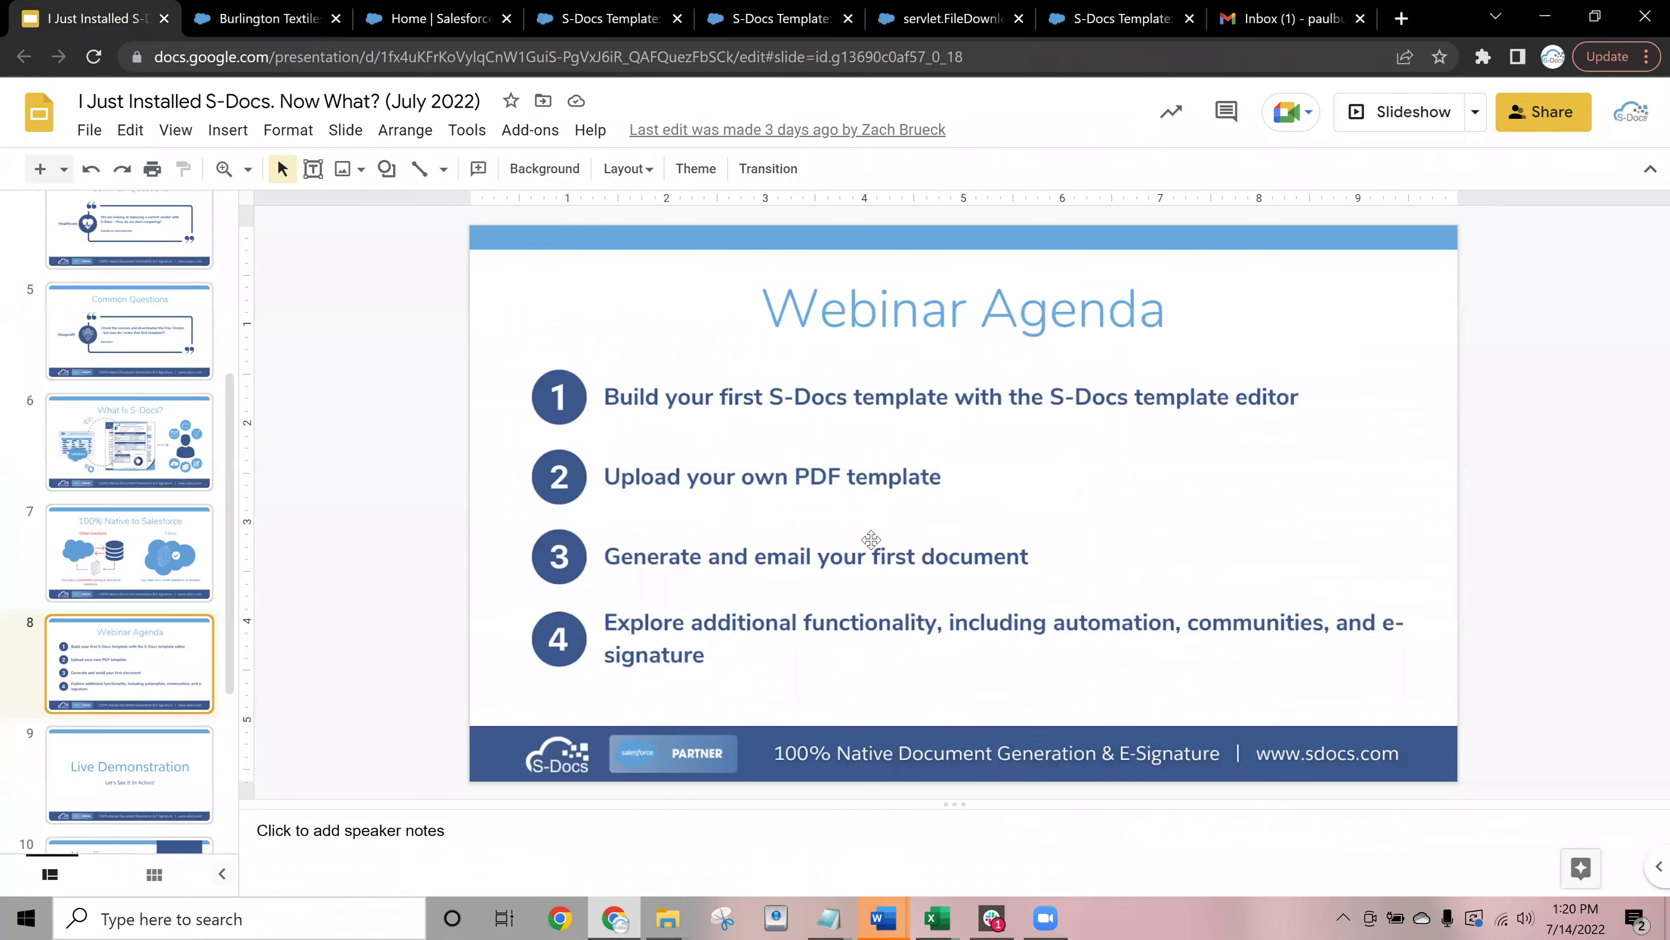
click(1392, 128)
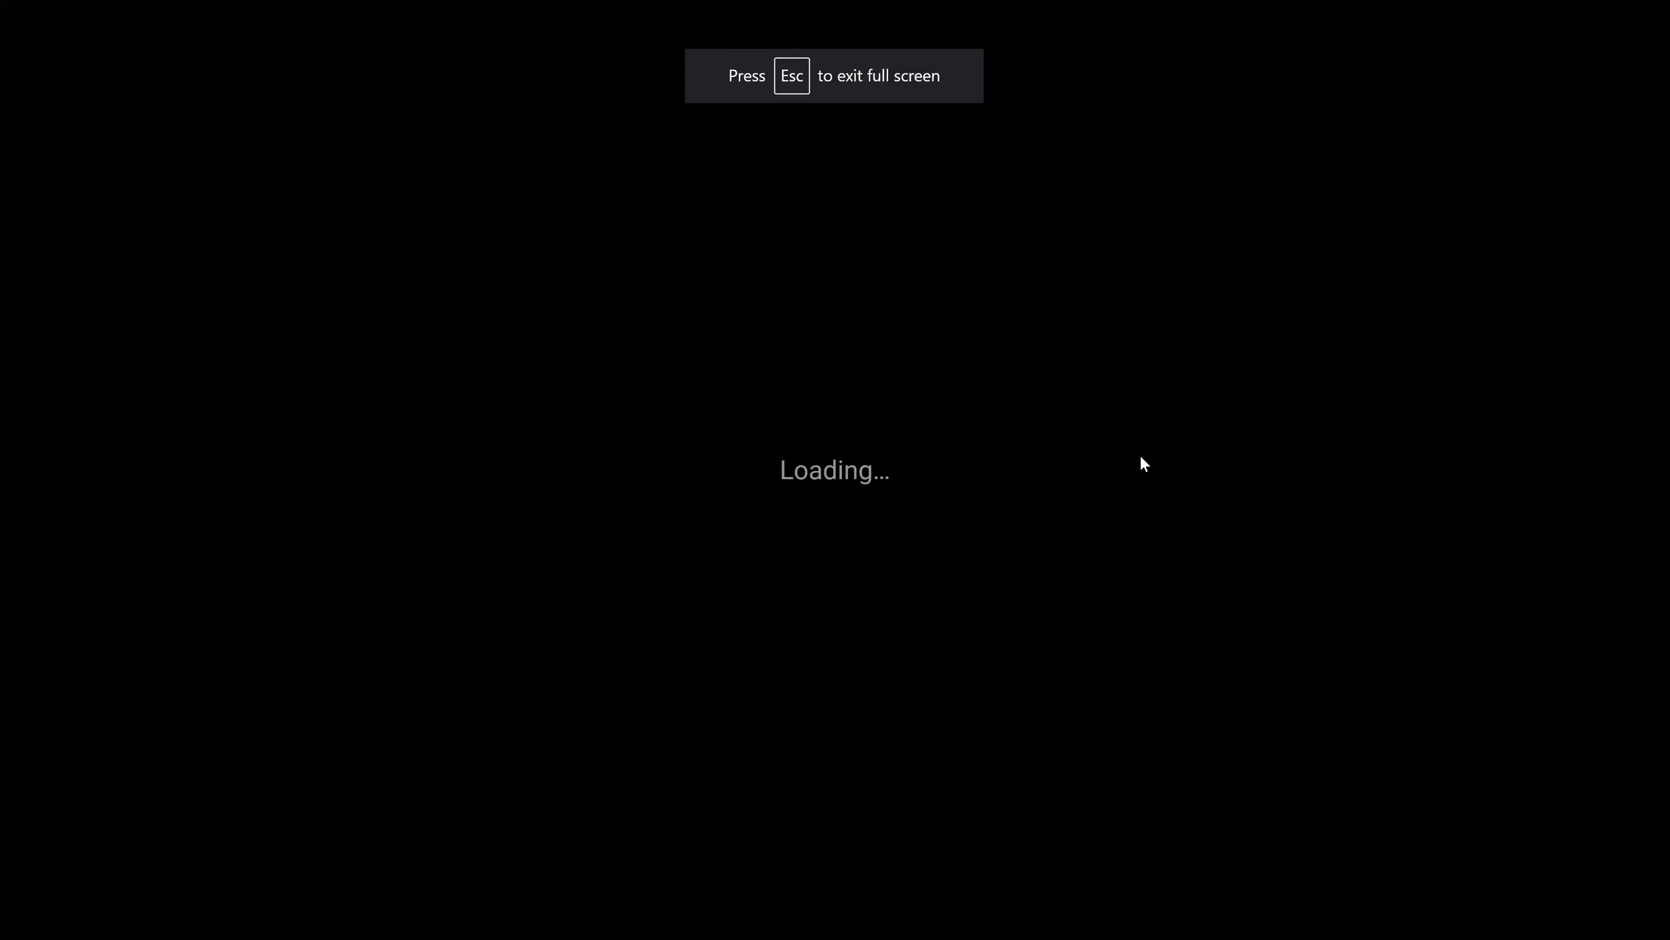
key(Right)
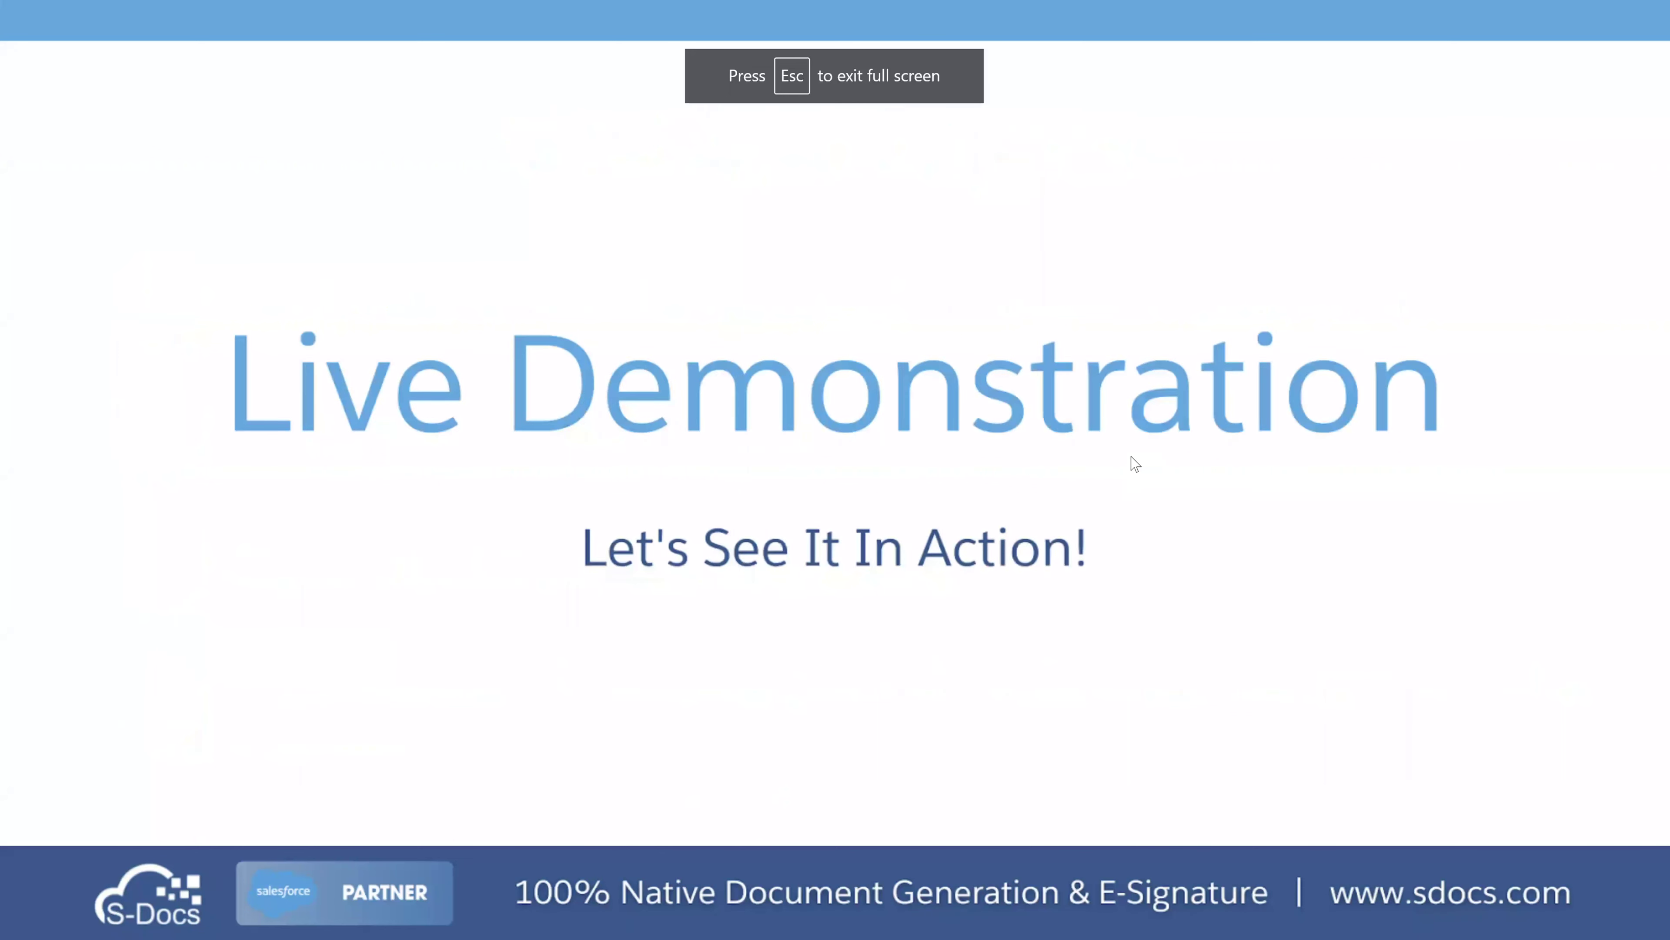
key(Right)
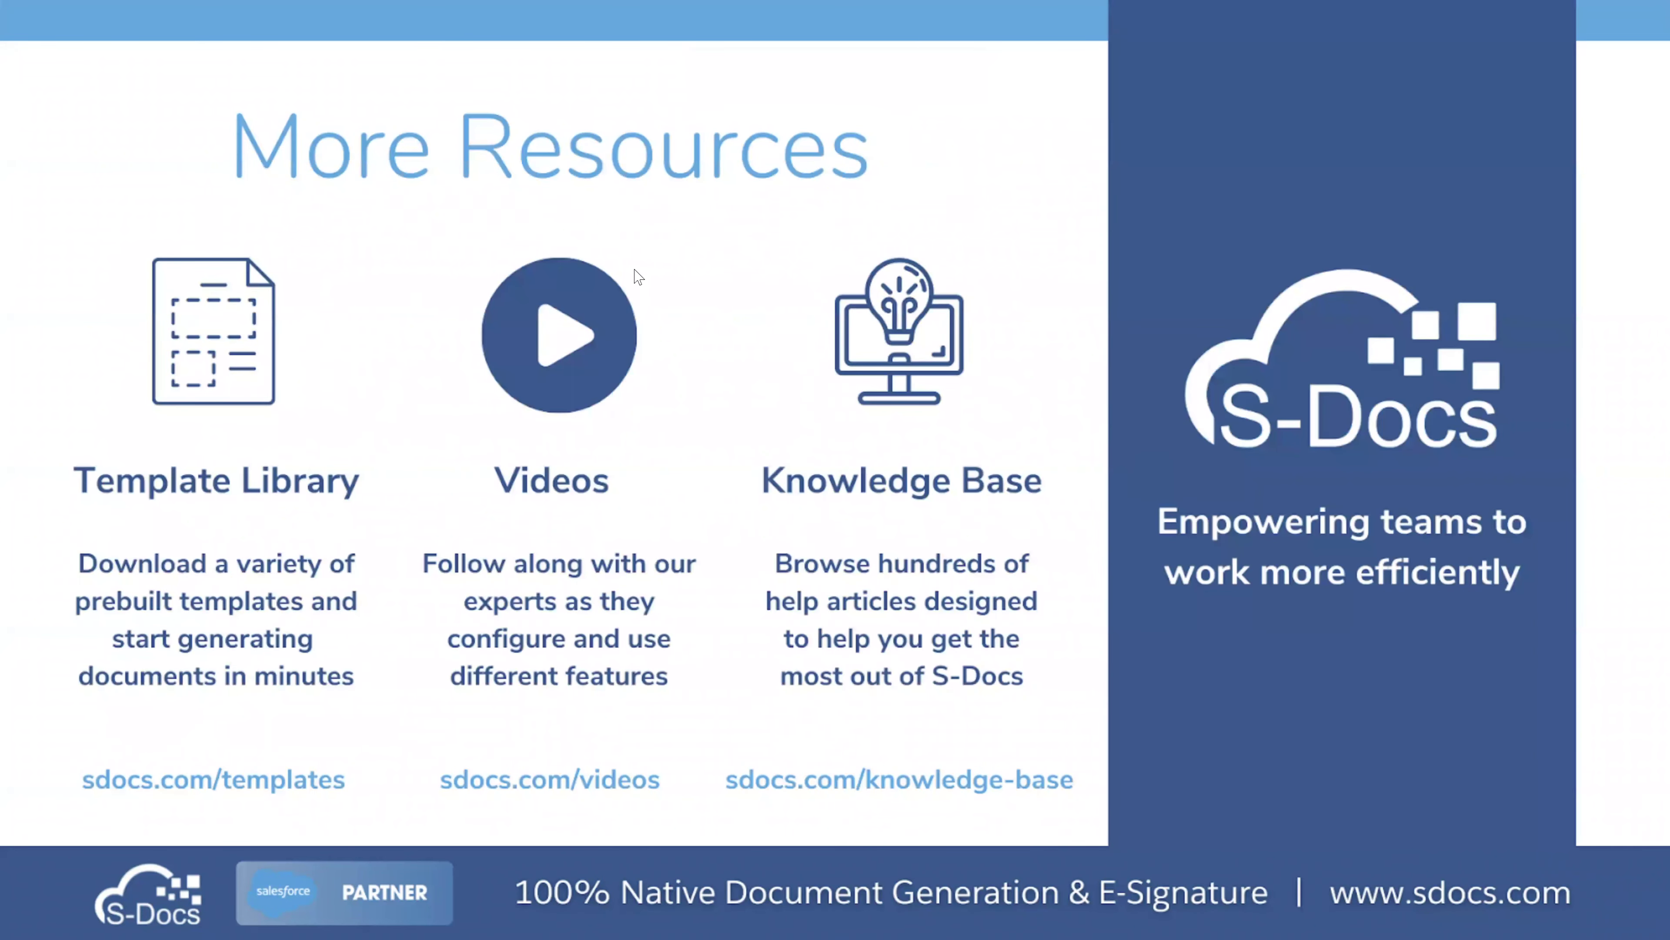